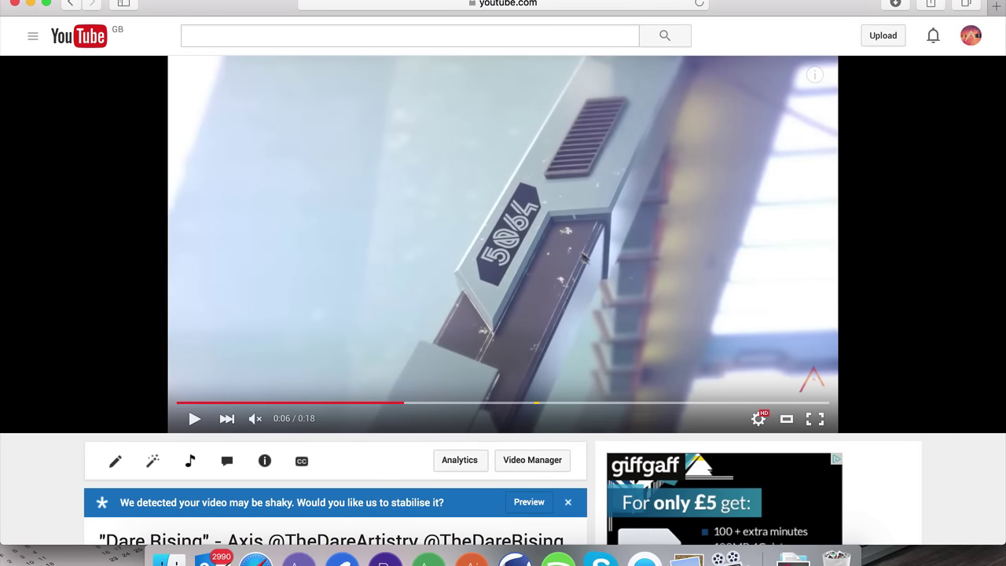
# Examine the numbered wall panel close up in the reference video, play on to 0:11, pause and dismiss the ad.
pyautogui.keyDown('ctrl'); pyautogui.scroll(5, 574, 233); pyautogui.keyUp('ctrl')
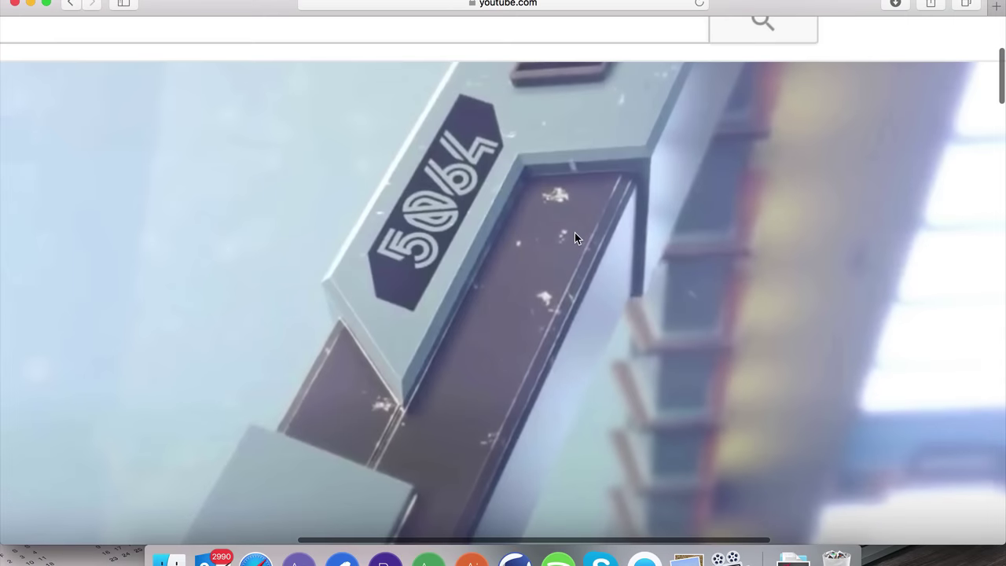
pyautogui.keyDown('ctrl'); pyautogui.scroll(-5, 572, 269); pyautogui.keyUp('ctrl')
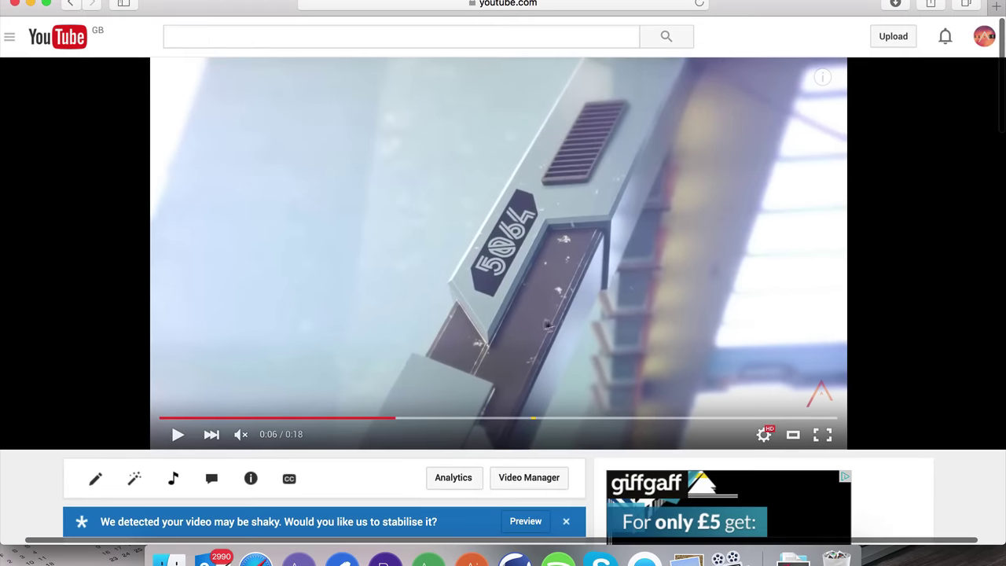
pyautogui.keyDown('ctrl'); pyautogui.scroll(-2, 507, 247); pyautogui.keyUp('ctrl')
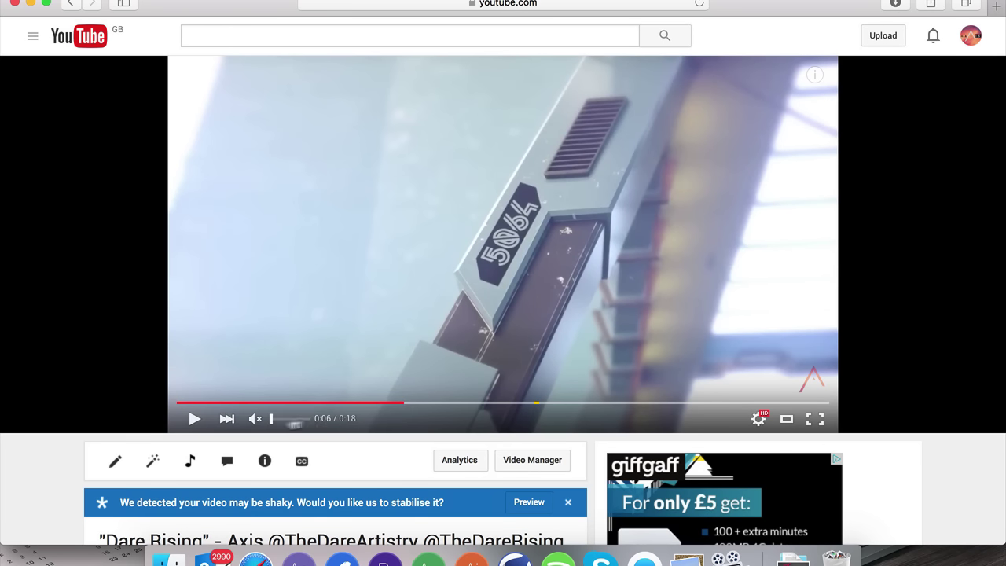
pyautogui.click(181, 419)
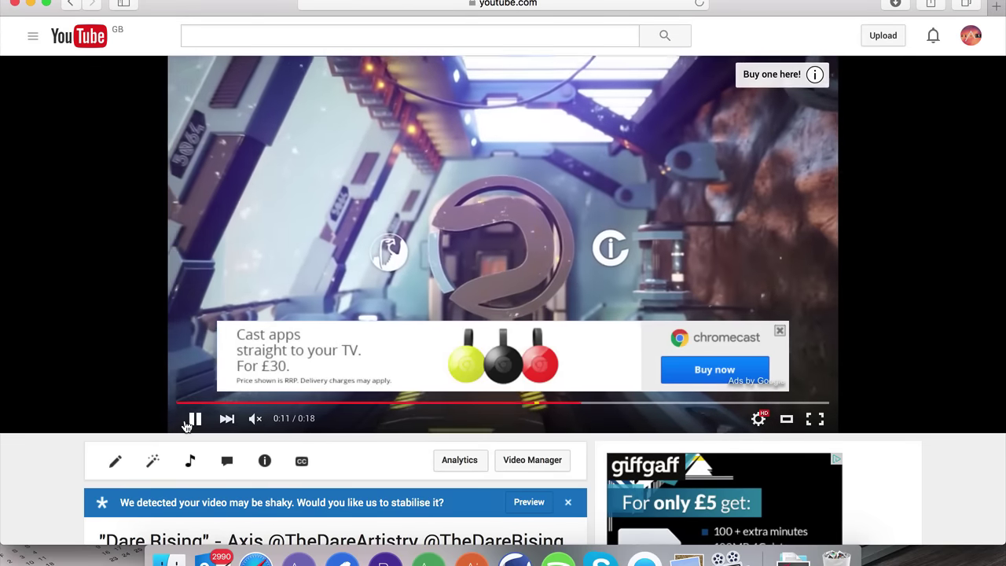
pyautogui.click(189, 421)
pyautogui.click(777, 331)
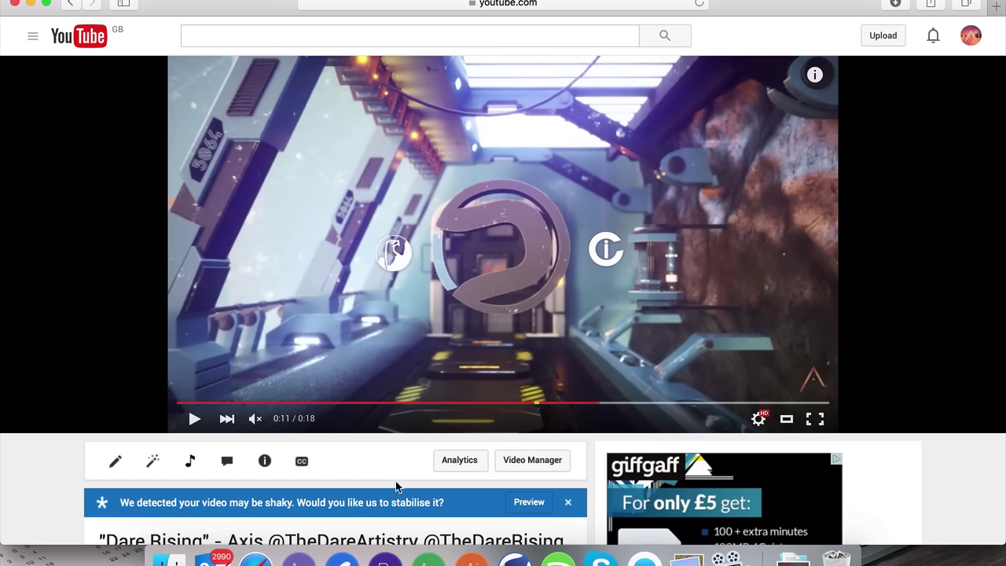
# Switch to Cinema 4D and start a linear spline in the Front view with a bottom edge about 406 cm long.
pyautogui.click(516, 559)
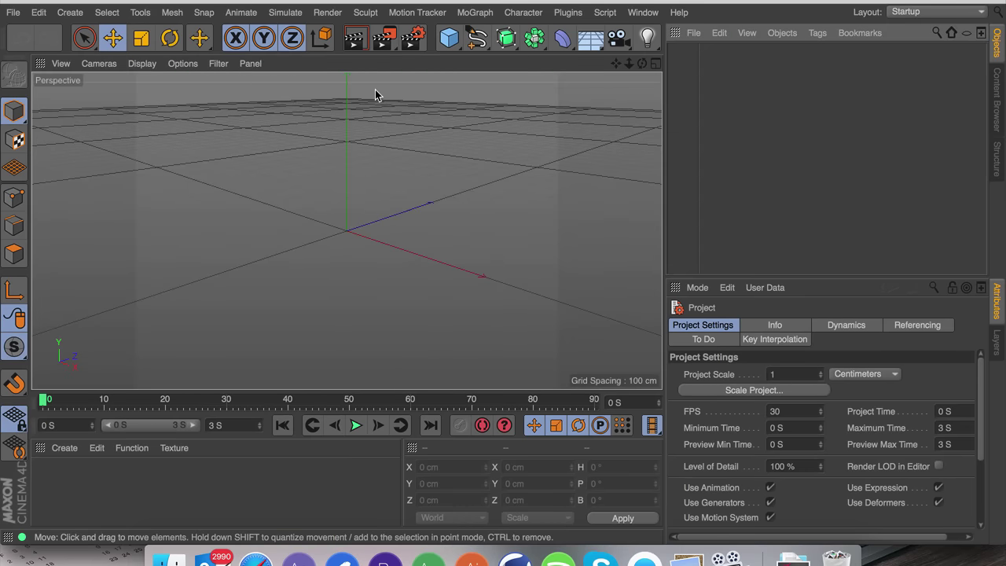
pyautogui.click(653, 65)
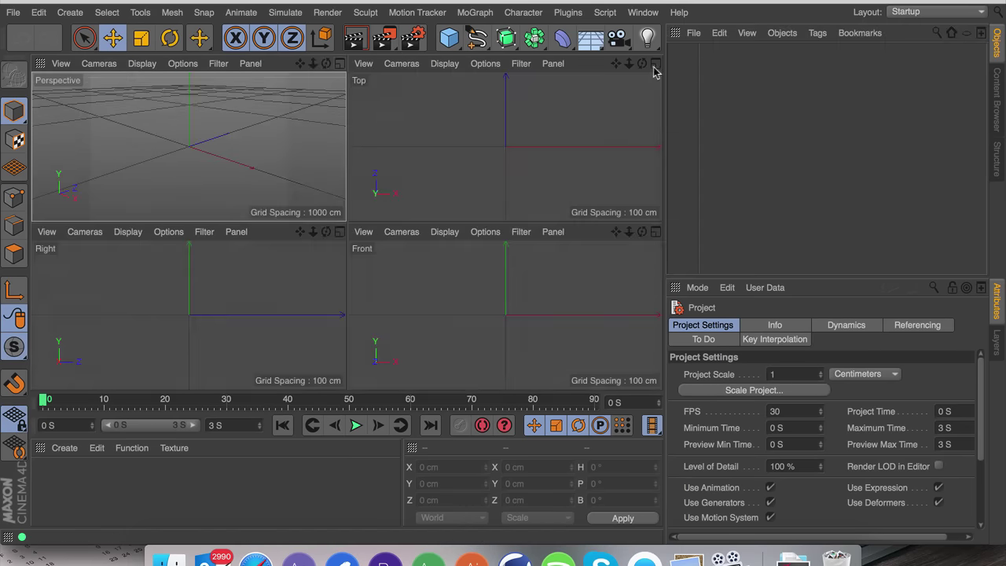
pyautogui.click(476, 40)
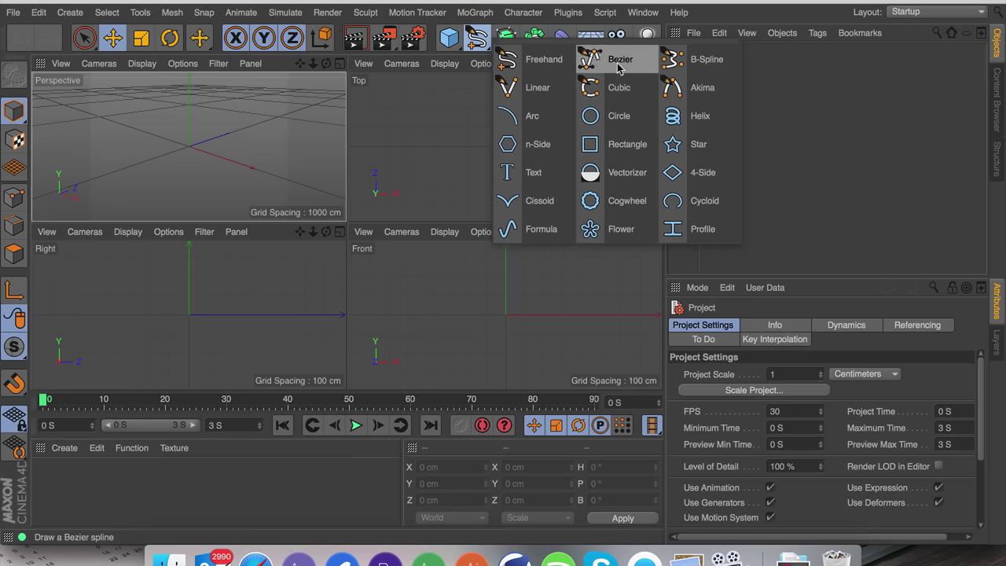
pyautogui.click(538, 87)
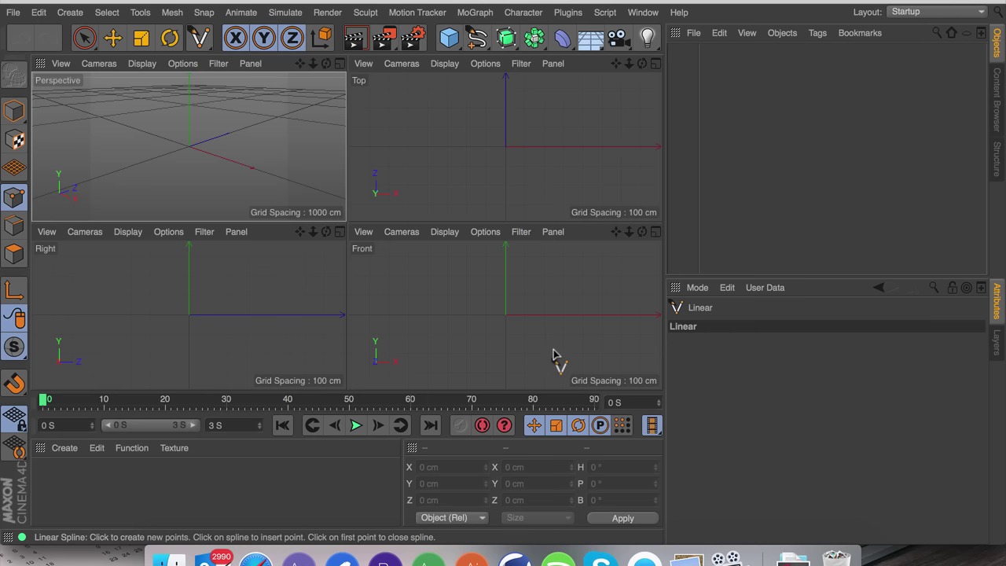
pyautogui.click(561, 355)
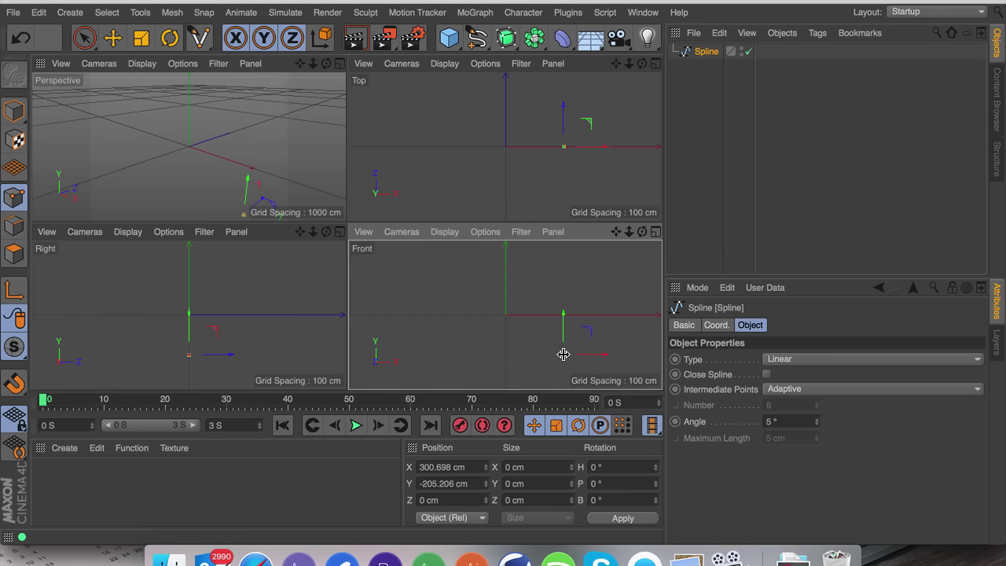
pyautogui.click(476, 354)
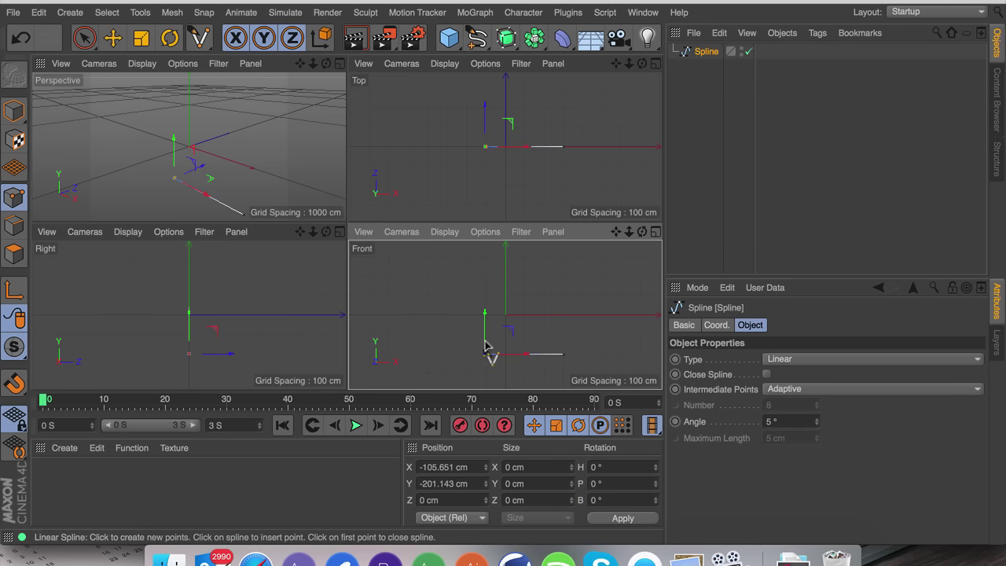
# Add two spline points rising from the left end, at about X -107.5, Y -132.3 cm and X 15.6, Y -61.9 cm.
pyautogui.scroll(3, 485, 340)
pyautogui.moveTo(469, 320); pyautogui.dragTo(469, 321)
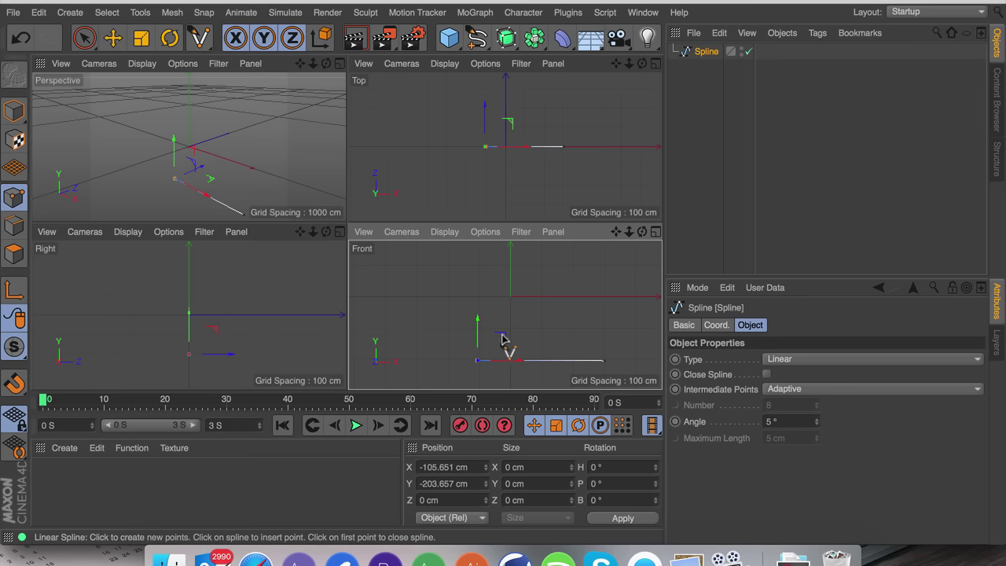
pyautogui.click(514, 338)
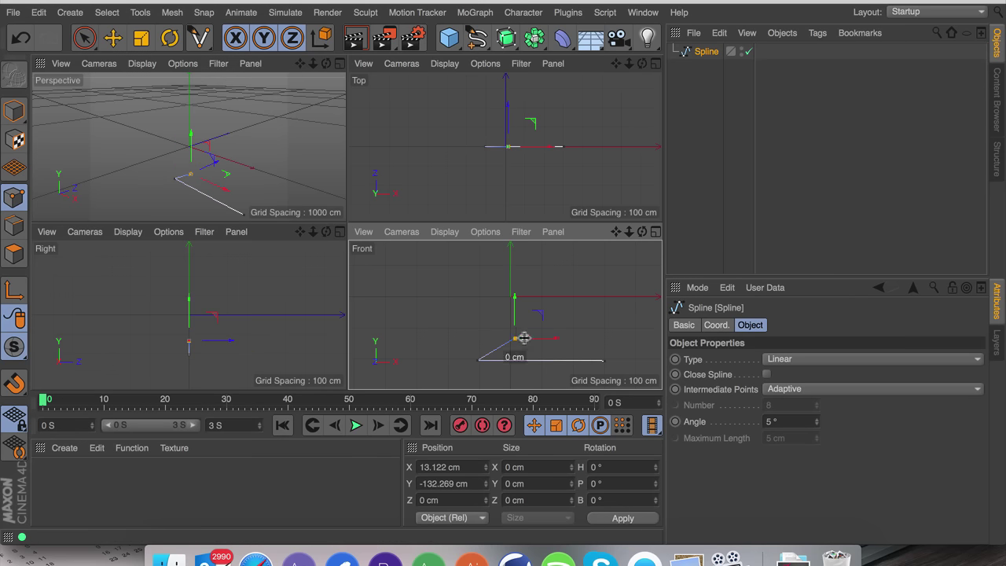
pyautogui.moveTo(532, 340); pyautogui.dragTo(495, 340)
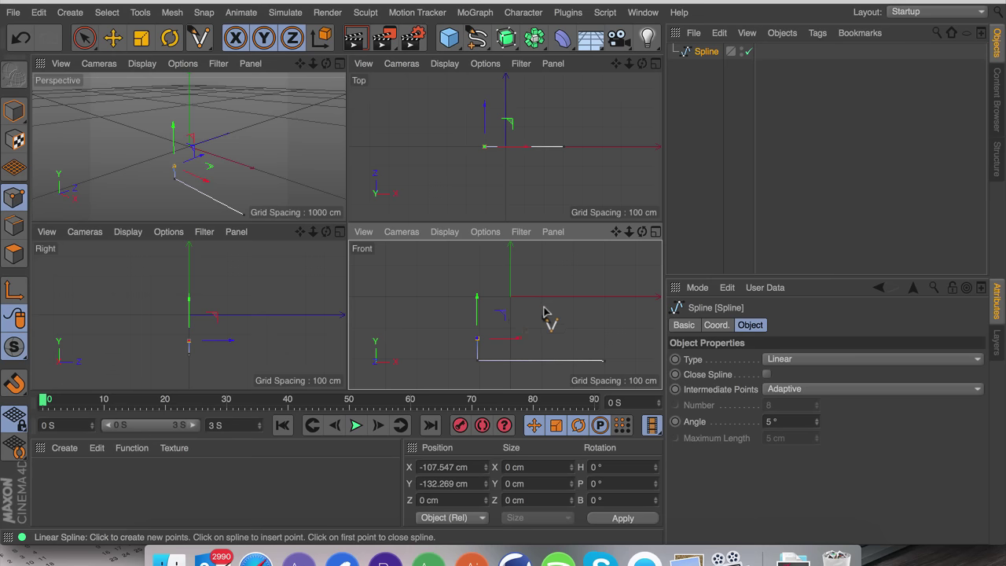
pyautogui.click(550, 316)
pyautogui.moveTo(549, 316); pyautogui.dragTo(541, 280)
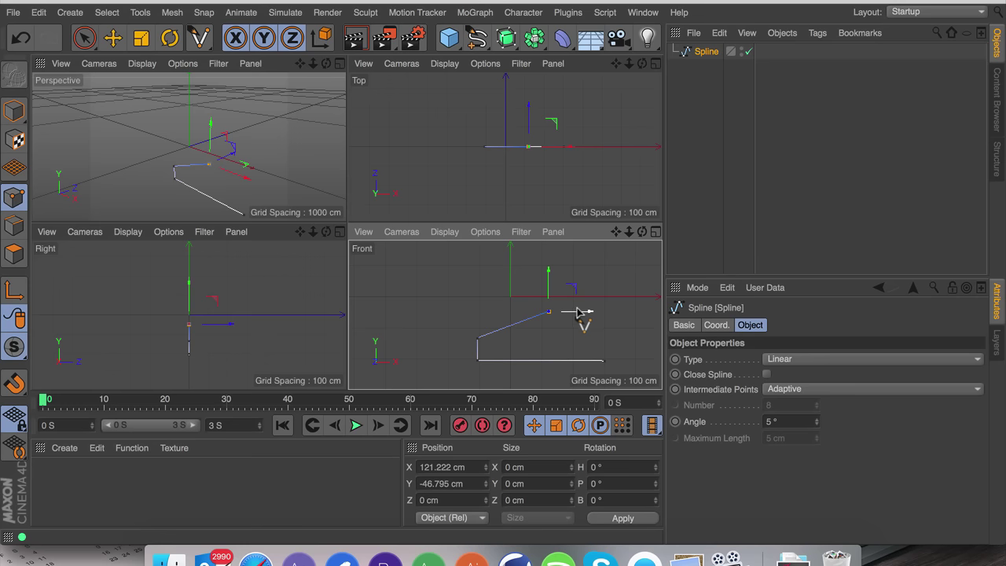
pyautogui.moveTo(579, 314); pyautogui.dragTo(539, 316)
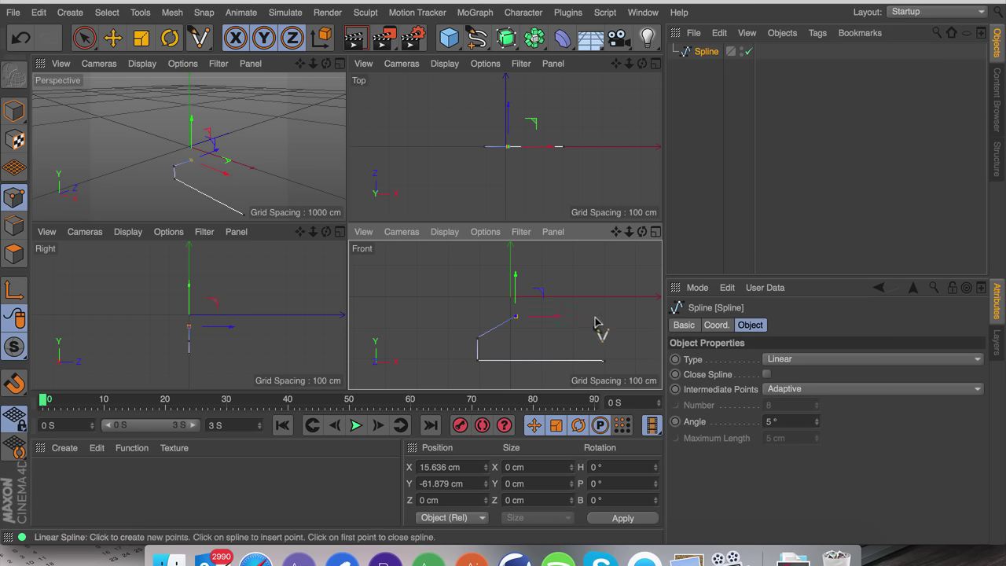
# Add points at about X 224, Y -64 cm and X 301, Y -110 cm, and close the spline.
pyautogui.click(599, 319)
pyautogui.moveTo(597, 313)
pyautogui.mouseDown()
pyautogui.moveTo(597, 291)
pyautogui.moveTo(619, 319)
pyautogui.moveTo(597, 317)
pyautogui.mouseUp()
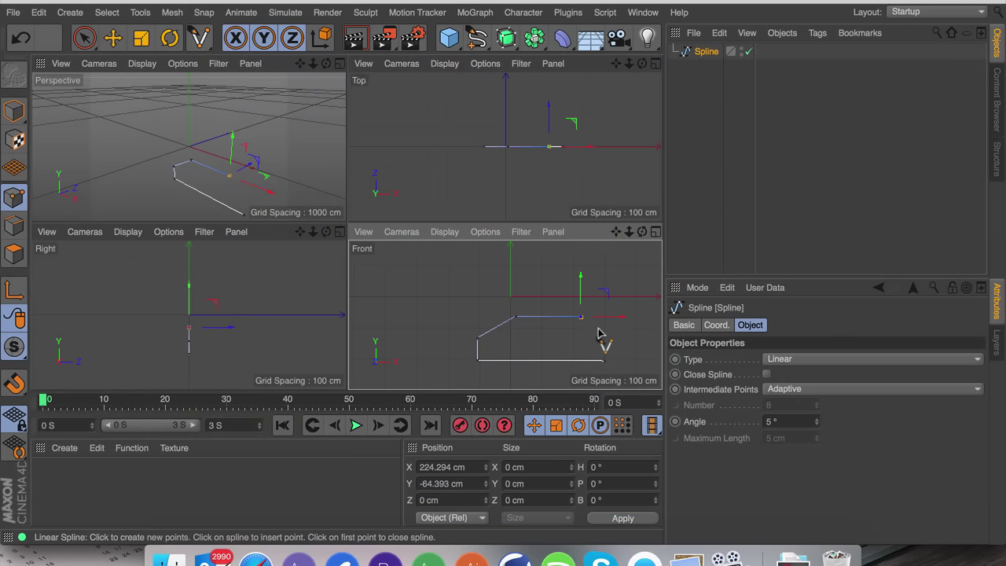
pyautogui.click(604, 331)
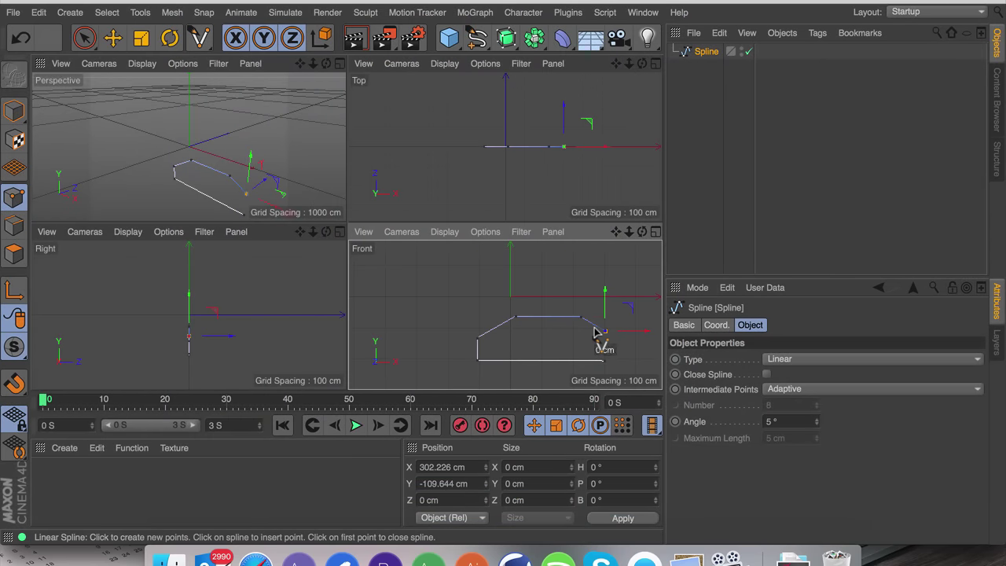
pyautogui.click(766, 375)
pyautogui.moveTo(620, 233); pyautogui.dragTo(573, 311)
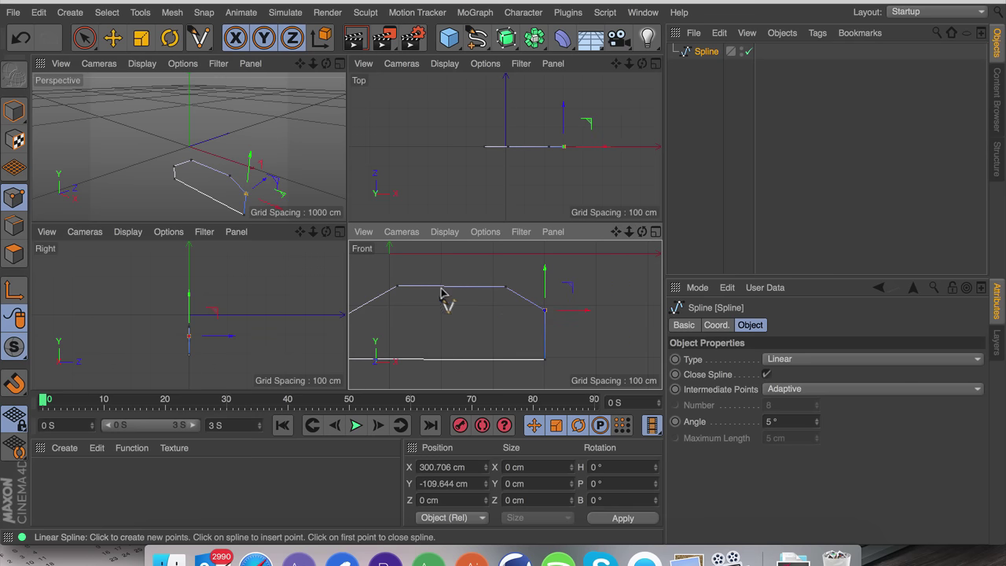
# Match the top edge's right point to its left point's Y of -61.879 cm and raise the right edge's upper point to about Y -89.9 cm.
pyautogui.click(14, 196)
pyautogui.press('e')
pyautogui.click(395, 288)
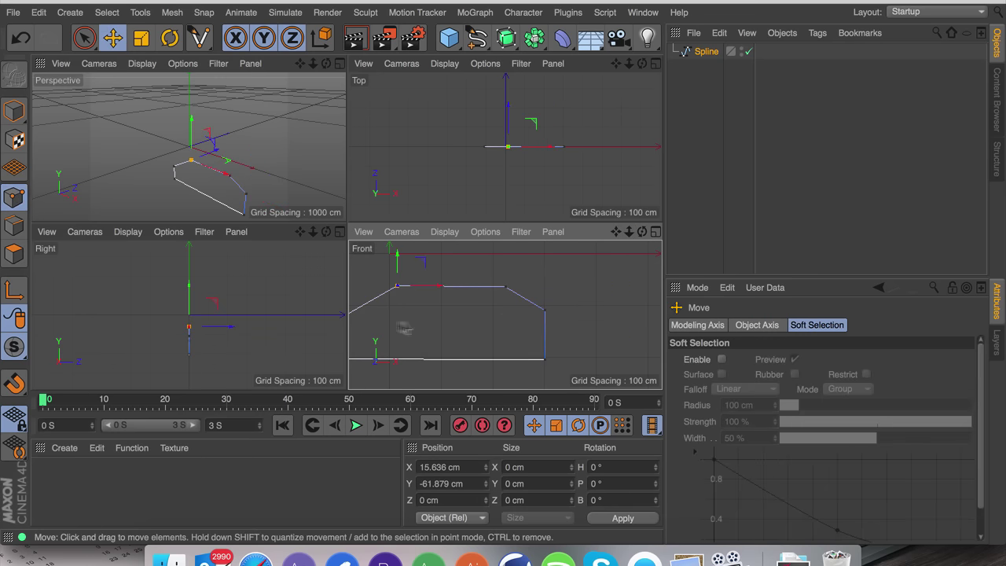
pyautogui.click(442, 483)
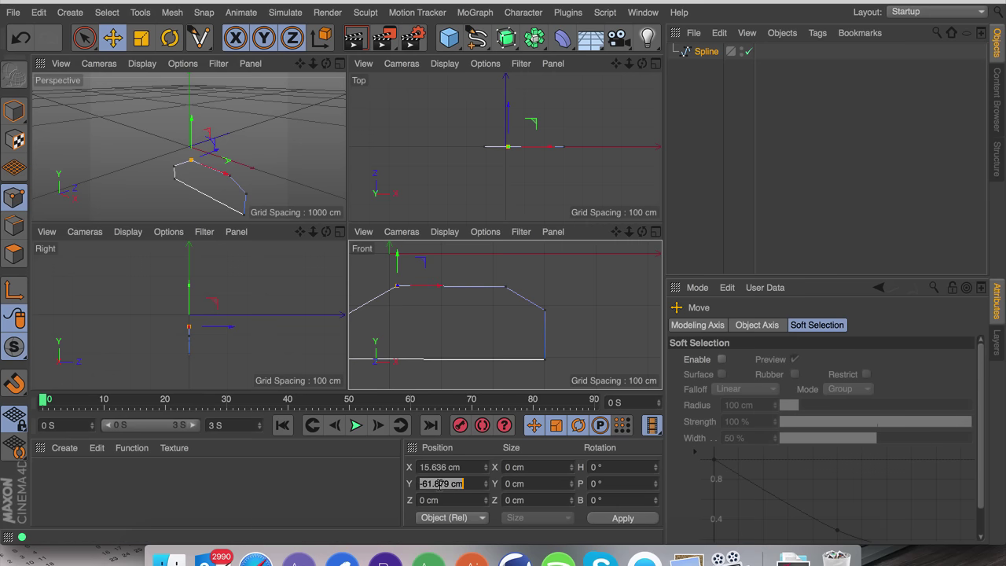
pyautogui.click(506, 287)
pyautogui.click(453, 485)
pyautogui.click(452, 491)
pyautogui.moveTo(542, 285); pyautogui.dragTo(545, 265)
# Level the bottom edge by copying the bottom-right point's Y of -205.206 cm to the bottom-left point.
pyautogui.moveTo(615, 233); pyautogui.dragTo(709, 203)
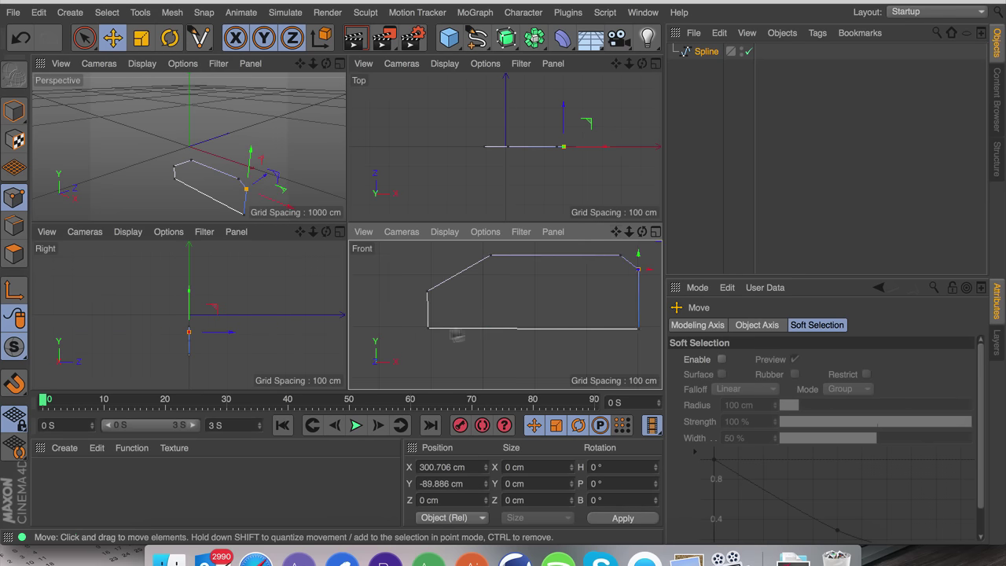
pyautogui.click(638, 329)
pyautogui.click(447, 482)
pyautogui.hotkey('ctrl', 'c')
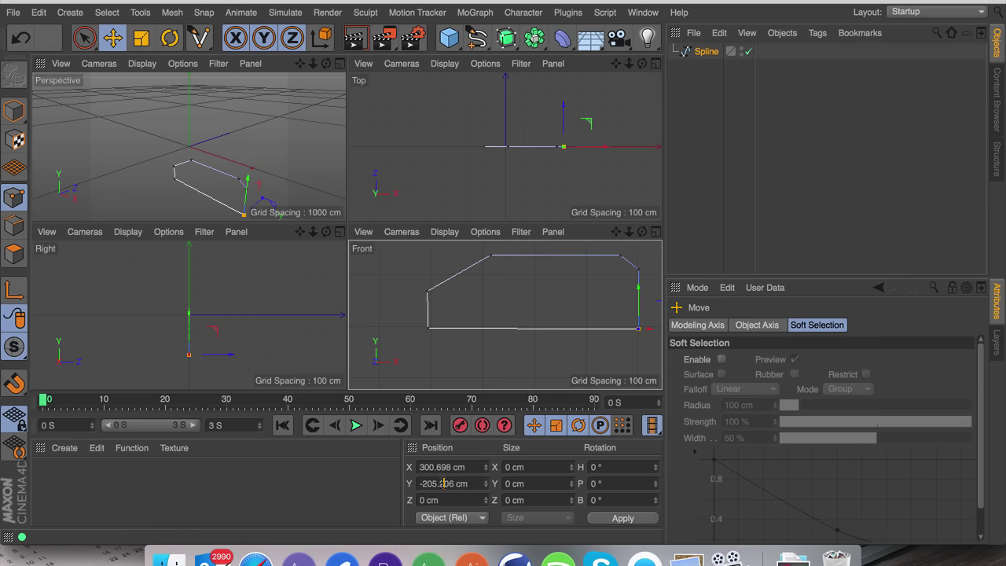
pyautogui.click(429, 327)
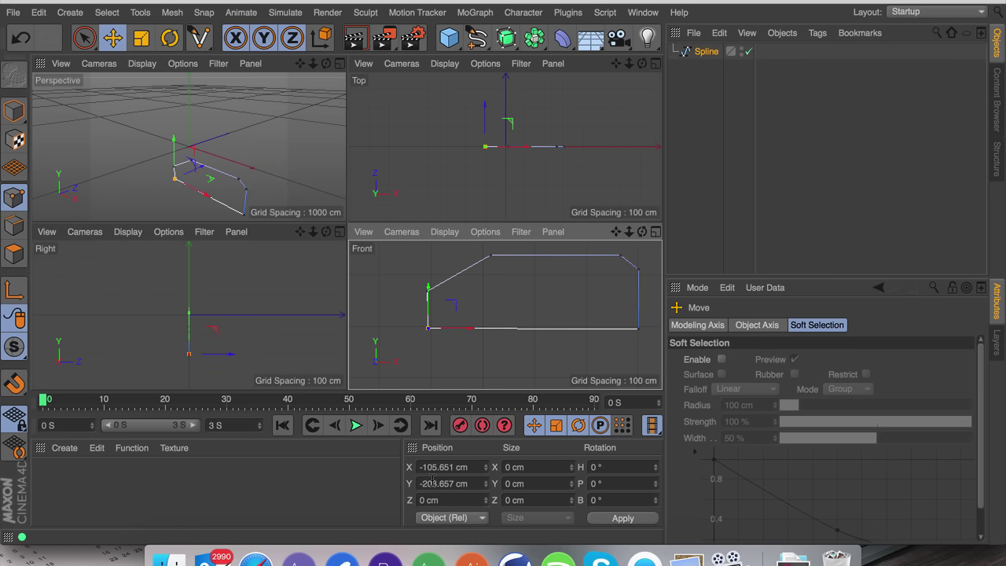
pyautogui.click(432, 482)
pyautogui.hotkey('ctrl', 'v')
pyautogui.press('Return')
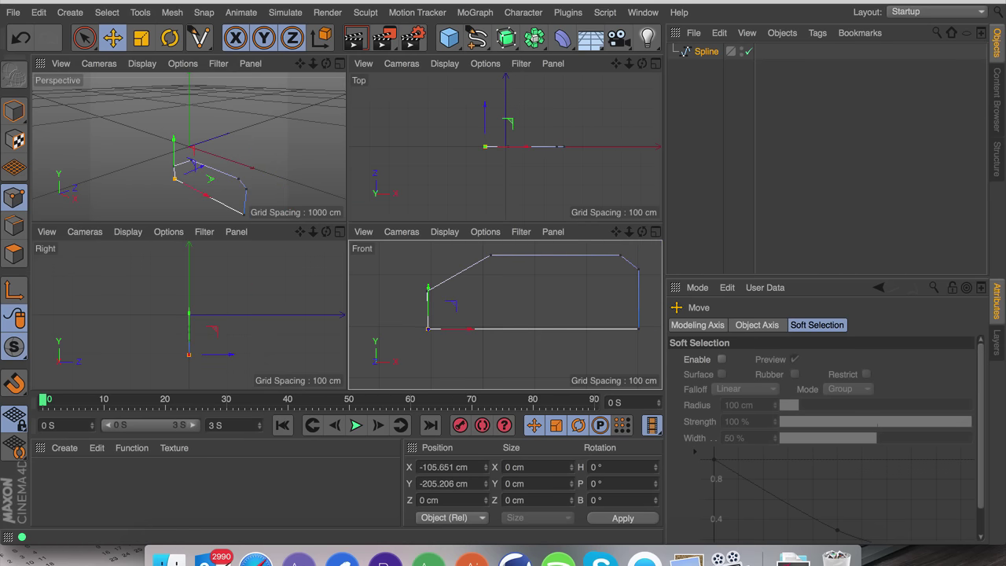
pyautogui.click(479, 338)
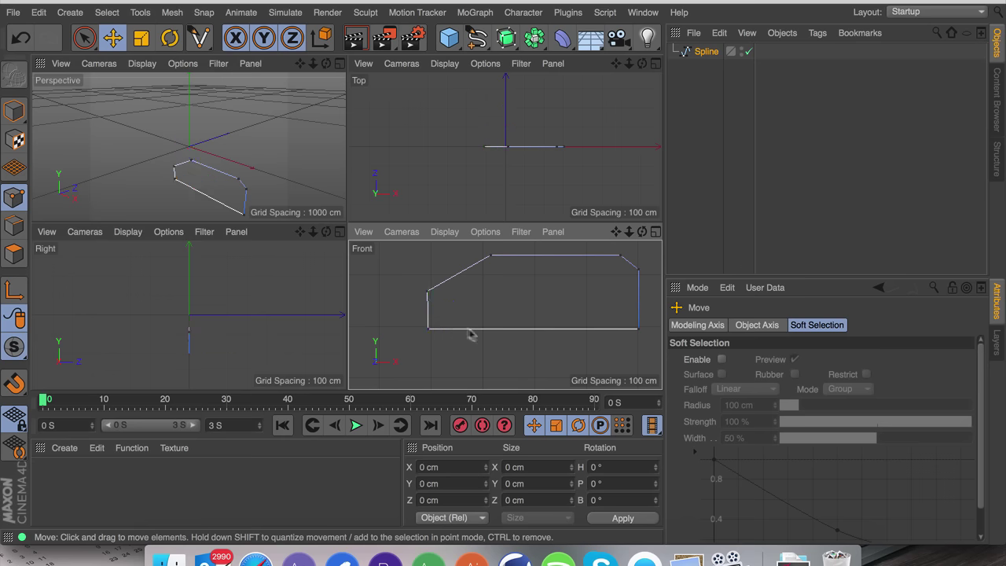
pyautogui.click(428, 330)
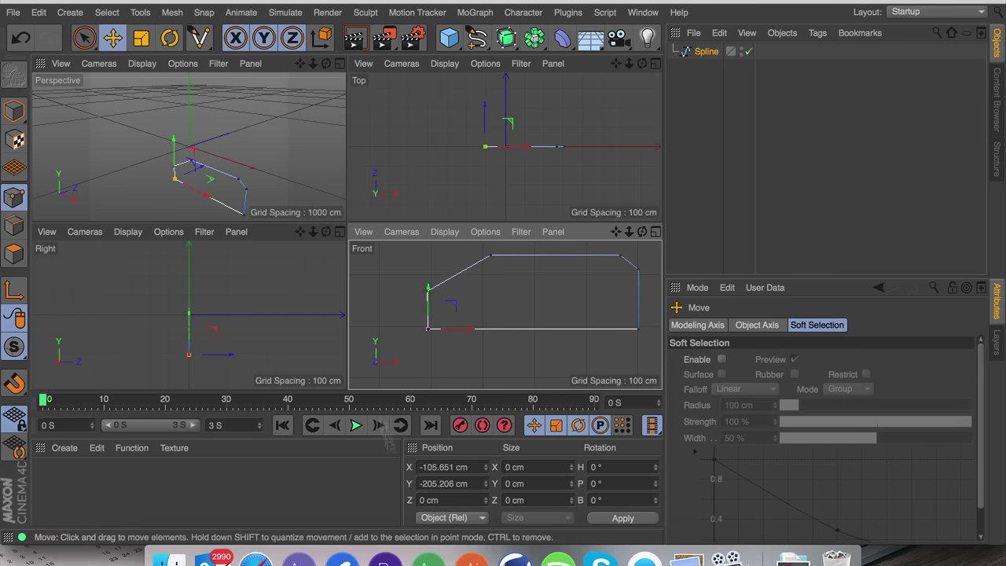
pyautogui.doubleClick(428, 466)
pyautogui.press('super+v')
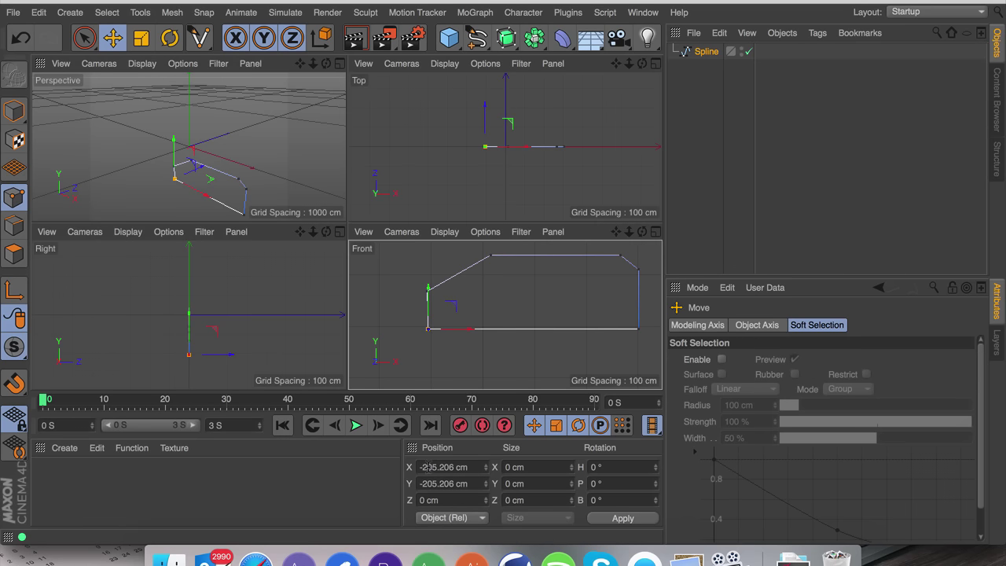
# Straighten the left edge by copying the bottom-left point's X of -105.651 cm to the point above it.
pyautogui.click(428, 332)
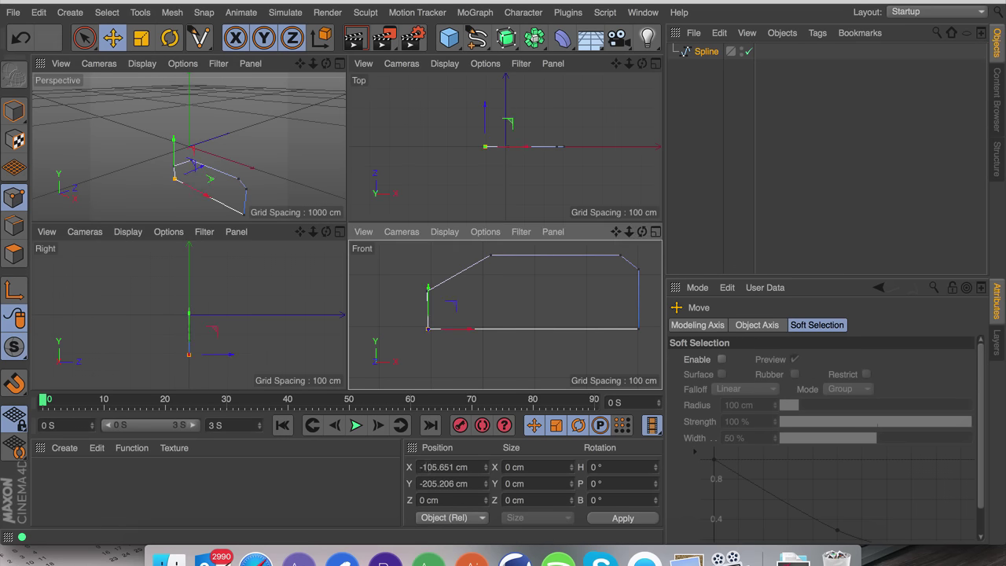
pyautogui.click(426, 467)
pyautogui.press('super+c')
pyautogui.write('9')
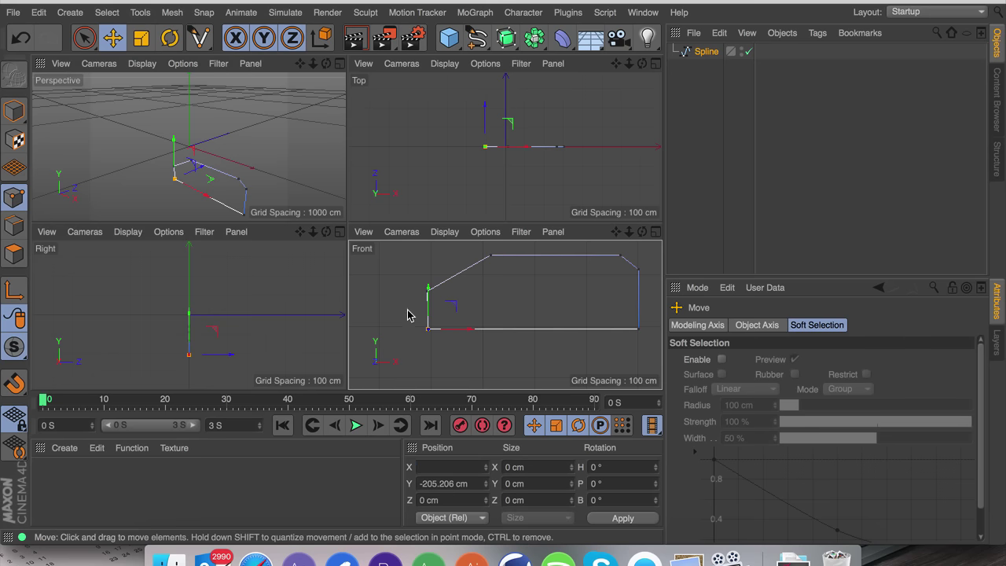
pyautogui.press('Escape')
pyautogui.press('9')
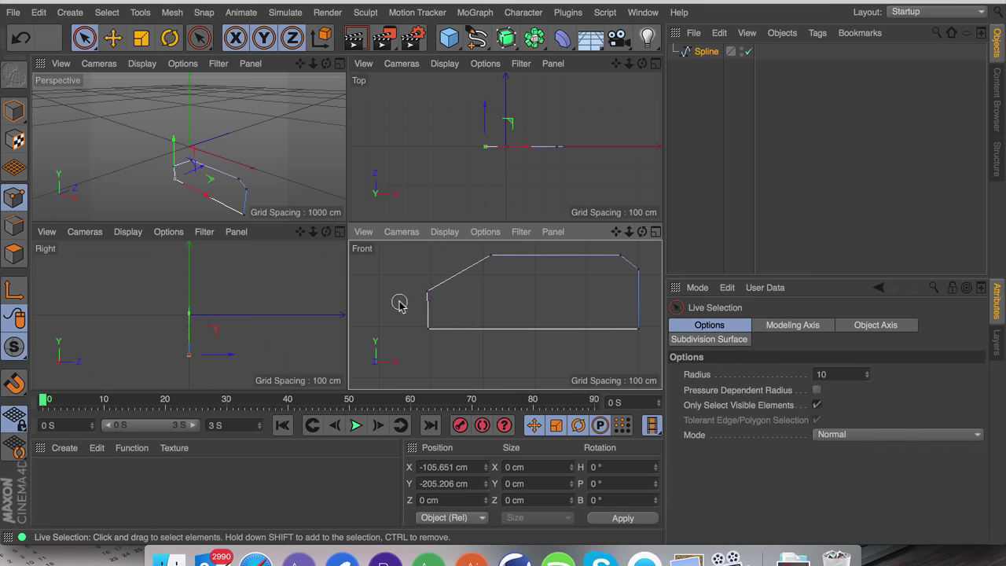
pyautogui.click(428, 291)
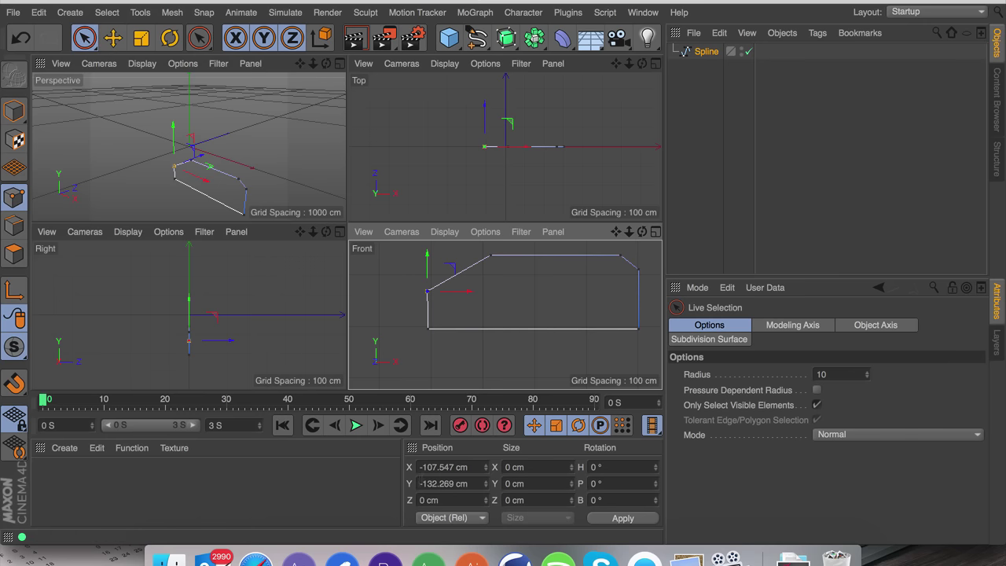
pyautogui.doubleClick(427, 465)
pyautogui.press('super+v')
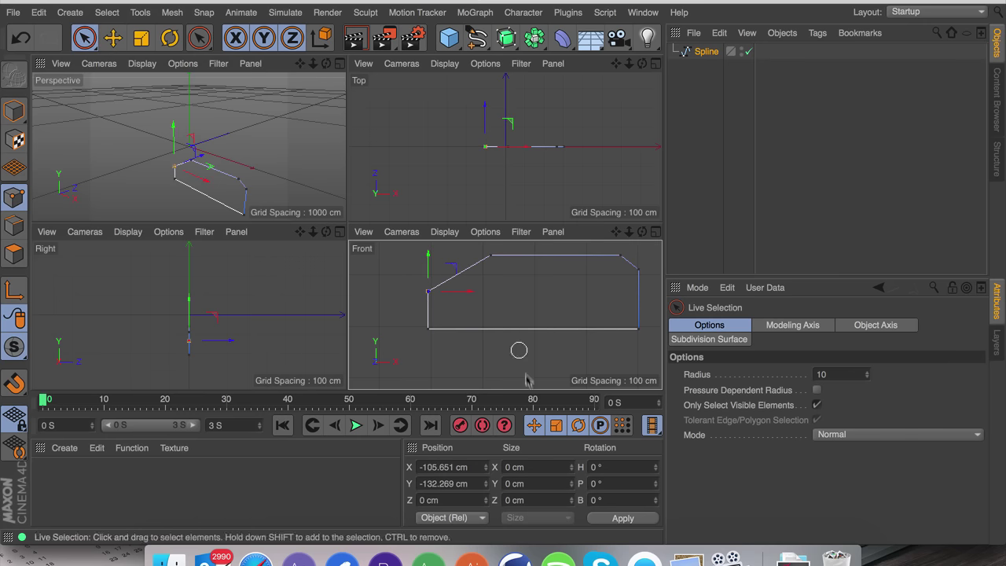
# Deselect all spline points with the Move tool active and maximize the Perspective view.
pyautogui.press('e')
pyautogui.click(520, 367)
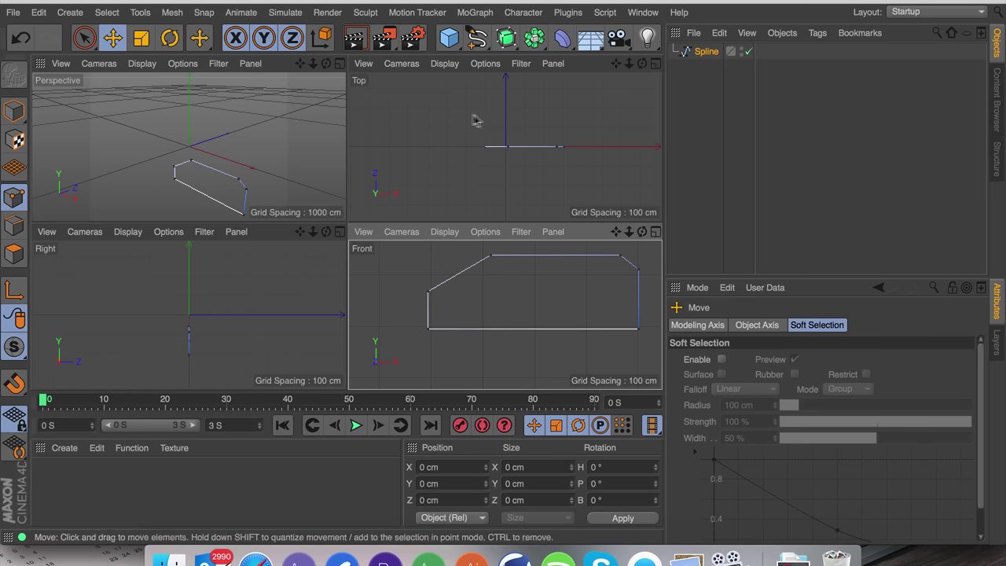
pyautogui.click(340, 70)
pyautogui.click(339, 68)
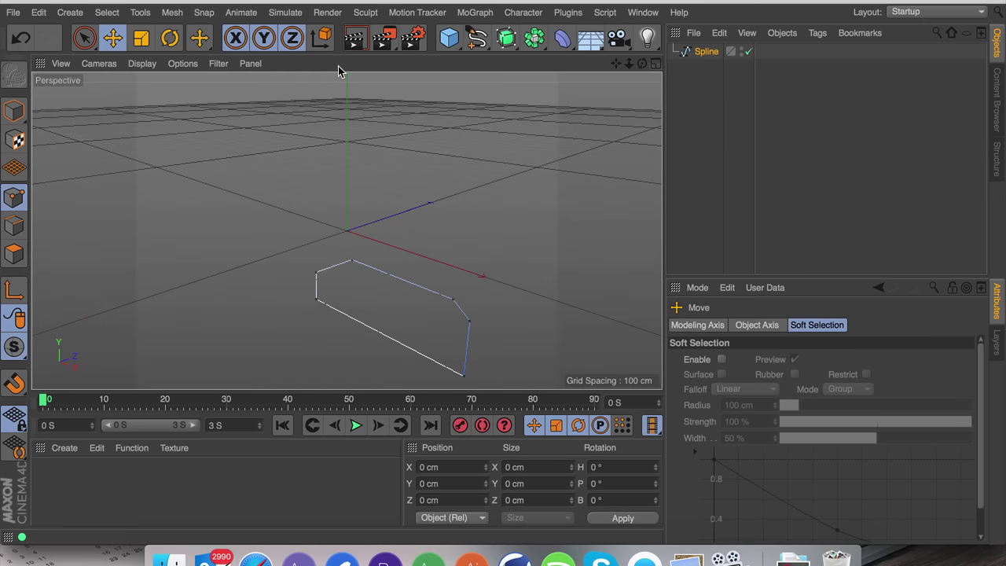
# Extrude the closed spline profile with a Z movement of 156 cm.
pyautogui.keyDown('alt'); pyautogui.moveTo(506, 37); pyautogui.dragTo(741, 62); pyautogui.keyUp('alt')
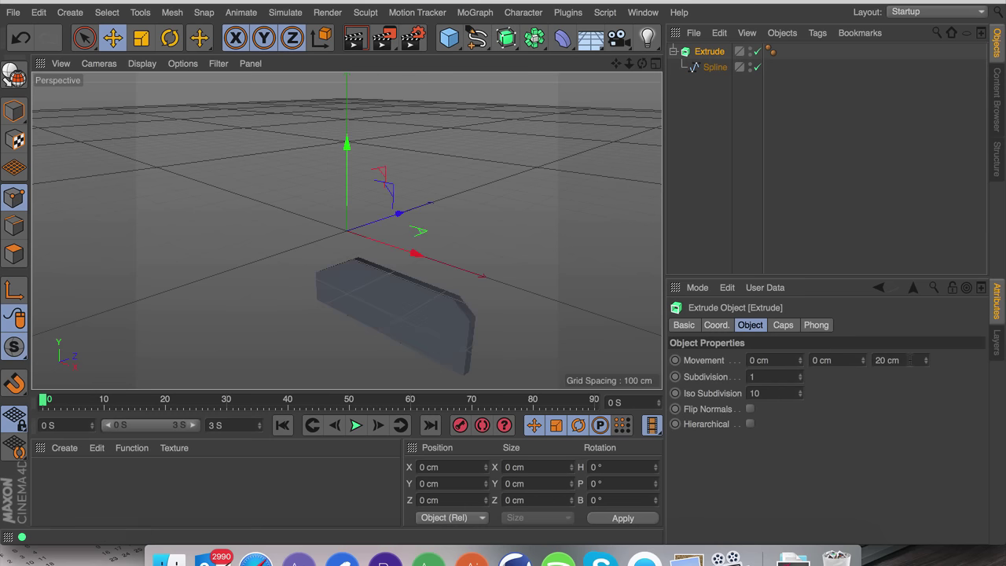
pyautogui.moveTo(926, 367); pyautogui.dragTo(926, 366)
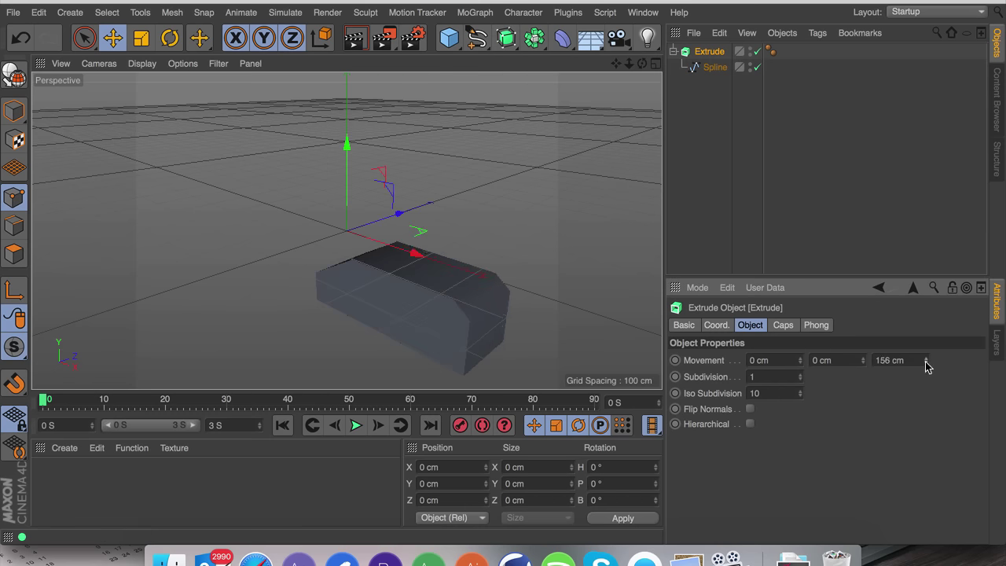
pyautogui.scroll(5, 448, 310)
pyautogui.scroll(-3, 449, 312)
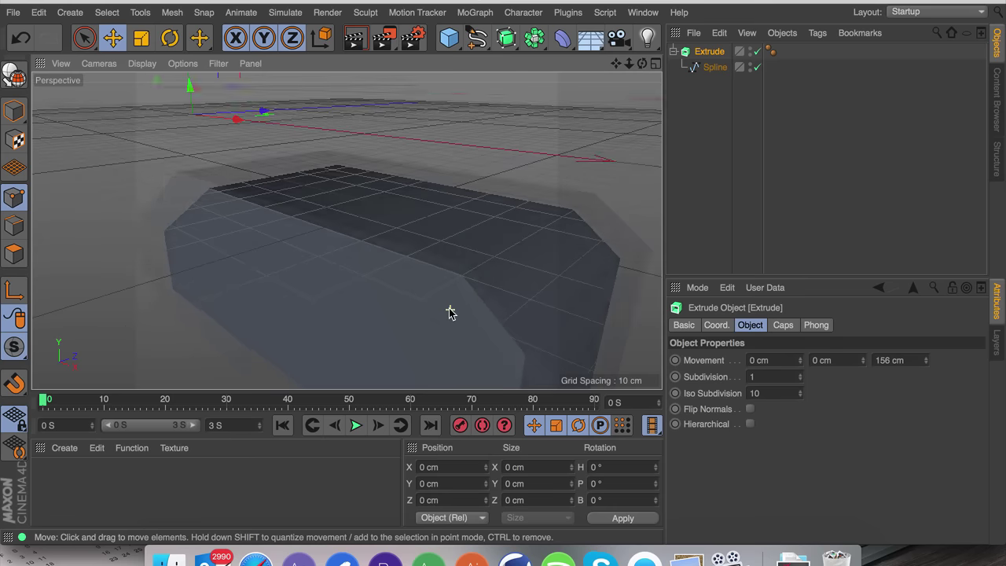
pyautogui.keyDown('alt'); pyautogui.moveTo(475, 274); pyautogui.dragTo(460, 292); pyautogui.keyUp('alt')
# Set the extruded block's Phong angle to 30°, undo it to compare the shading, and set it to 30° again.
pyautogui.click(770, 51)
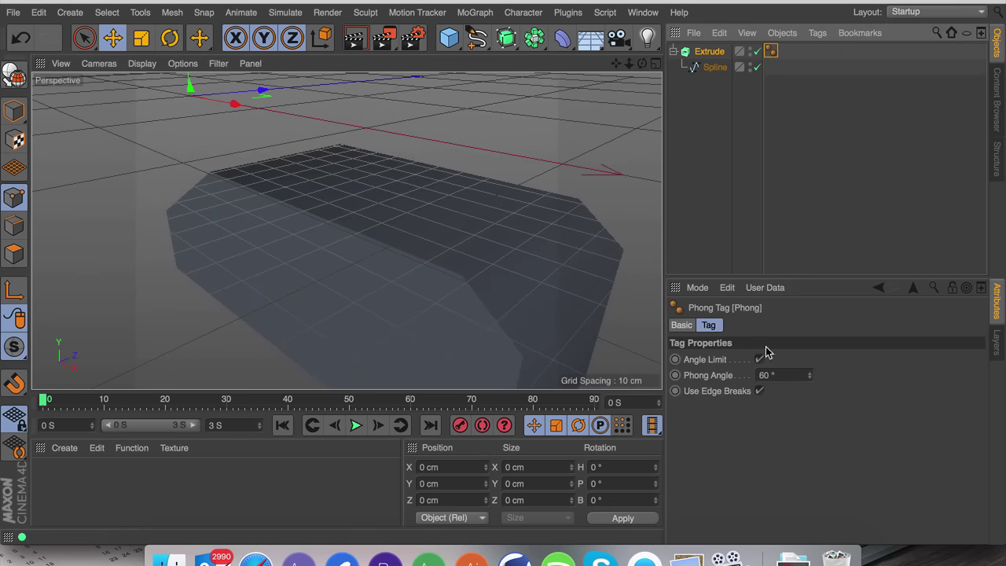
pyautogui.doubleClick(780, 376)
pyautogui.write('30')
pyautogui.press('Return')
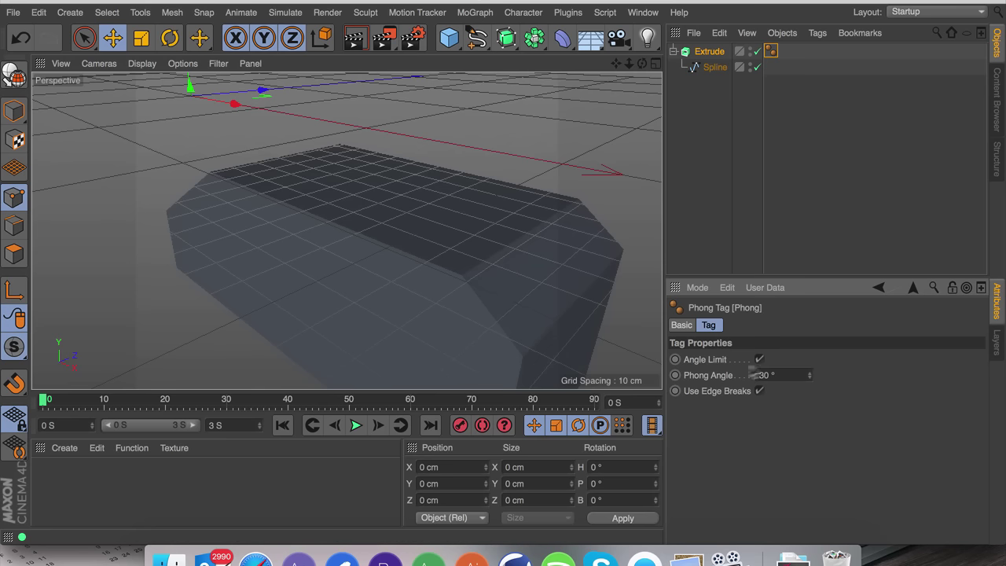
pyautogui.press('super+z')
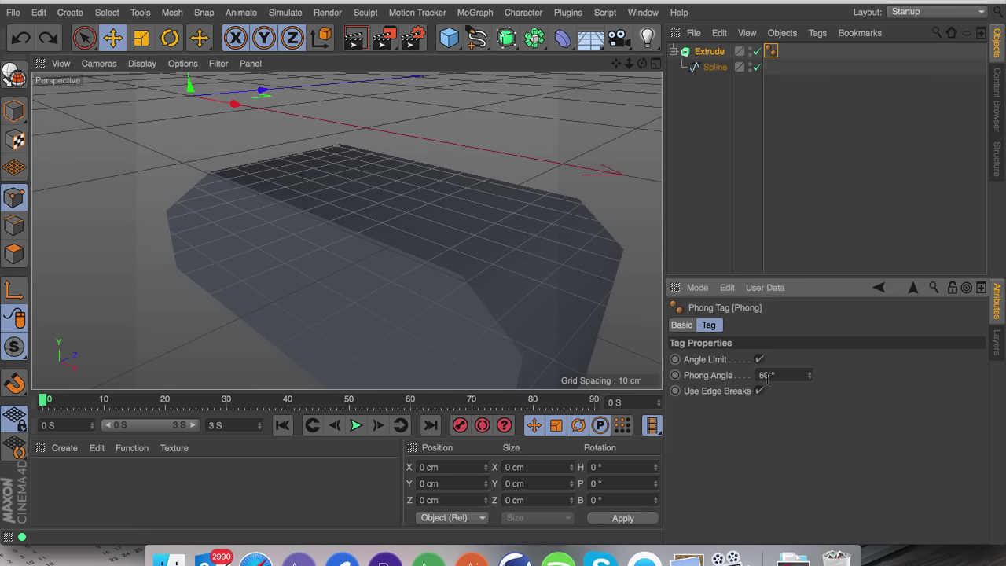
pyautogui.moveTo(780, 377); pyautogui.dragTo(378, 386)
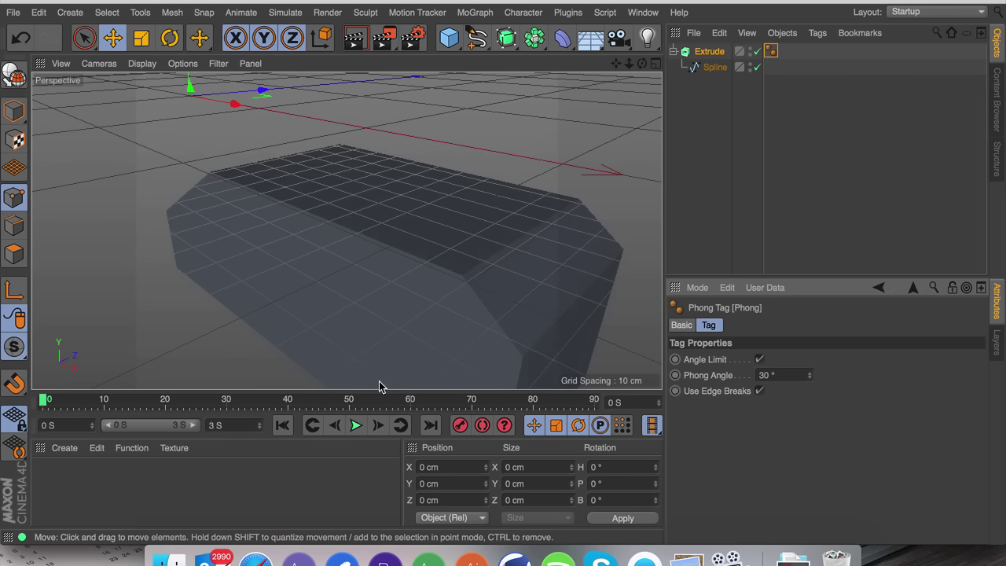
# Add a cylinder primitive and set its Phong angle to 30°.
pyautogui.scroll(-5, 348, 227)
pyautogui.scroll(3, 347, 231)
pyautogui.moveTo(449, 37); pyautogui.dragTo(772, 58)
pyautogui.click(772, 58)
pyautogui.moveTo(616, 64); pyautogui.dragTo(740, 138)
pyautogui.keyDown('alt'); pyautogui.moveTo(347, 230); pyautogui.dragTo(337, 230); pyautogui.keyUp('alt')
pyautogui.click(770, 51)
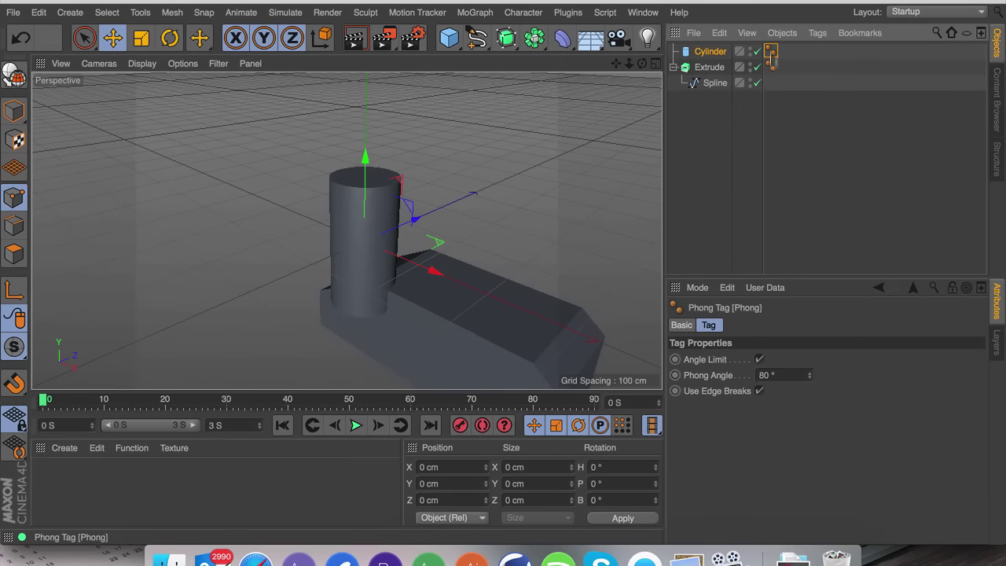
pyautogui.click(773, 374)
pyautogui.moveTo(774, 375); pyautogui.dragTo(487, 384)
pyautogui.write('3')
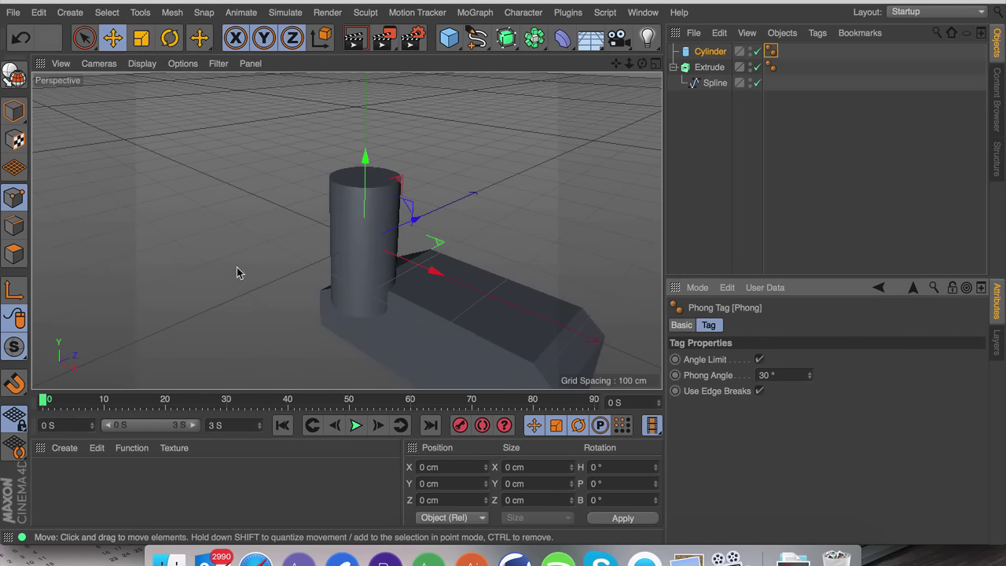
# Try another Phong angle on the cylinder while examining the shading of its side surface up close.
pyautogui.scroll(5, 355, 250)
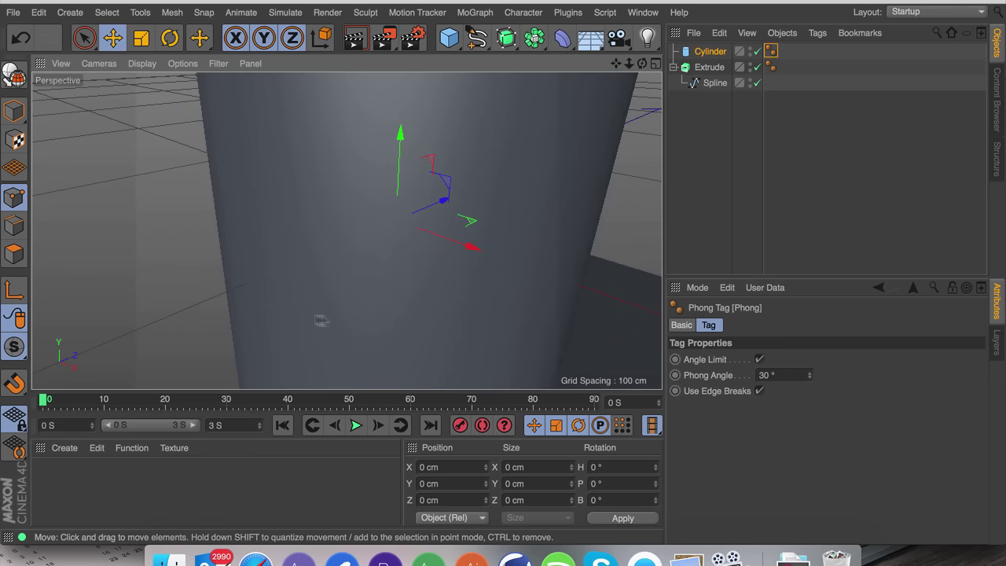
pyautogui.click(791, 374)
pyautogui.write('0')
pyautogui.press('Return')
pyautogui.keyDown('alt'); pyautogui.moveTo(578, 163); pyautogui.dragTo(538, 175); pyautogui.keyUp('alt')
# Raise the cylinder's rotation segments to about 325 and set its Phong angle to 30° for comparison.
pyautogui.click(709, 51)
pyautogui.moveTo(814, 409); pyautogui.dragTo(919, 408)
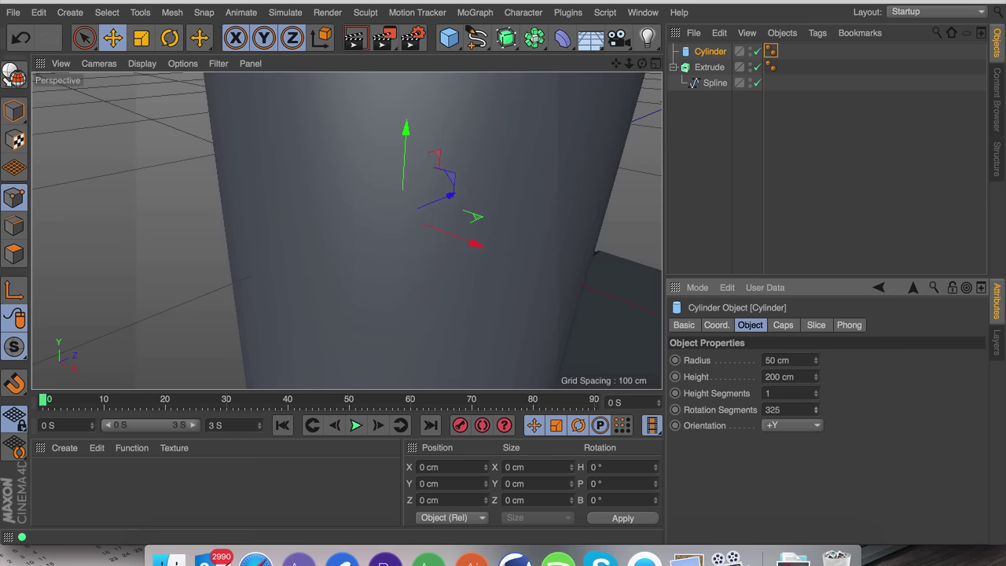
pyautogui.moveTo(816, 410); pyautogui.dragTo(845, 409)
pyautogui.click(770, 52)
pyautogui.click(779, 376)
pyautogui.write('0')
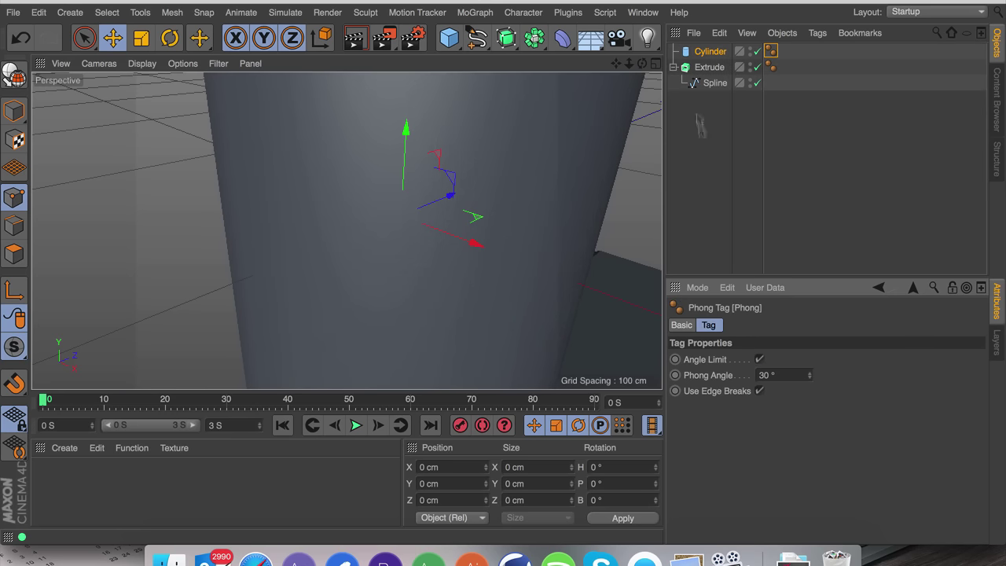
pyautogui.moveTo(633, 64)
pyautogui.mouseDown()
pyautogui.moveTo(347, 231)
pyautogui.moveTo(633, 65)
pyautogui.mouseUp()
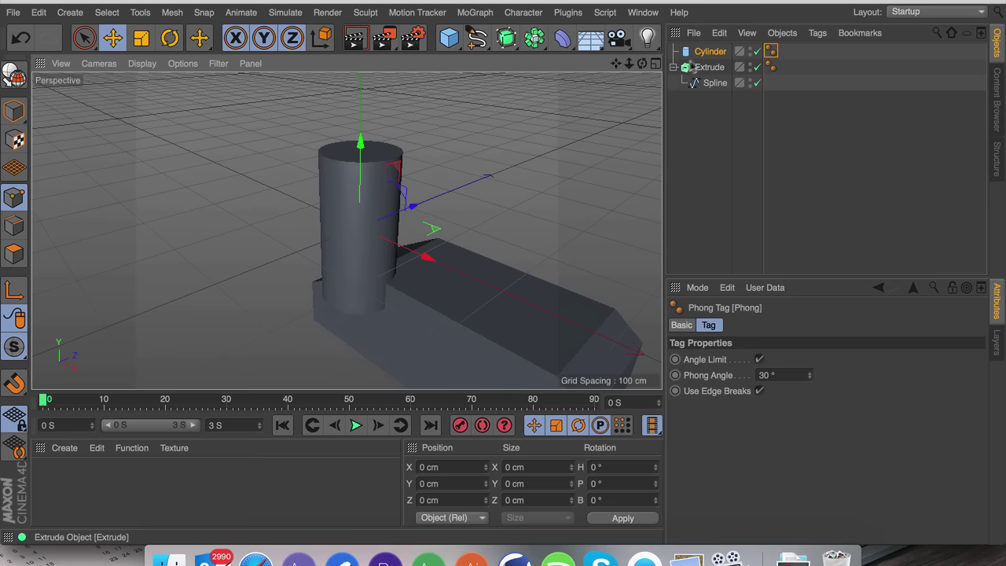
# Delete the test cylinder and bring the extruded block back into view.
pyautogui.click(706, 51)
pyautogui.press('Delete')
pyautogui.moveTo(615, 65)
pyautogui.mouseDown()
pyautogui.moveTo(597, 75)
pyautogui.moveTo(615, 63)
pyautogui.mouseUp()
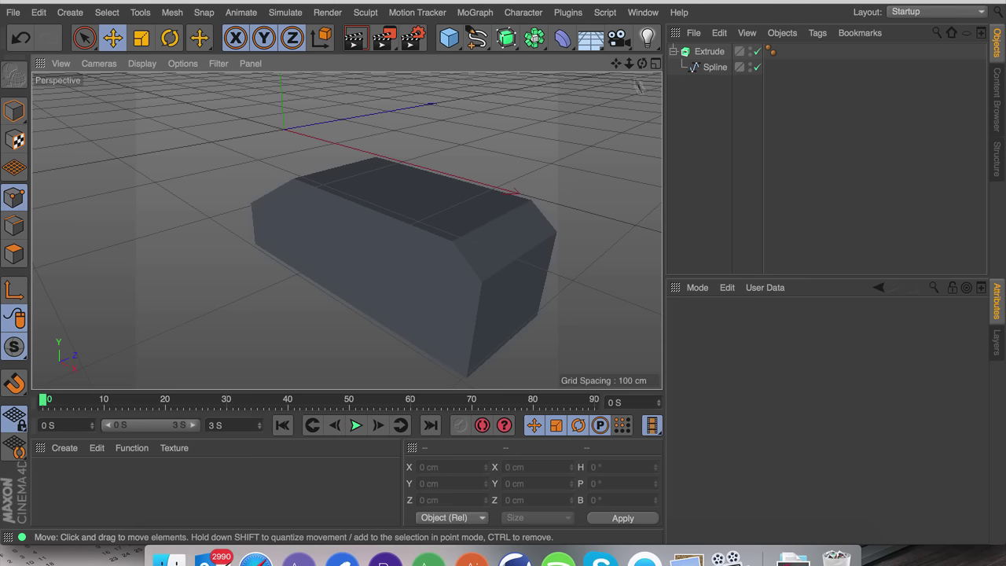
pyautogui.moveTo(642, 63)
pyautogui.mouseDown()
pyautogui.moveTo(633, 70)
pyautogui.moveTo(649, 68)
pyautogui.mouseUp()
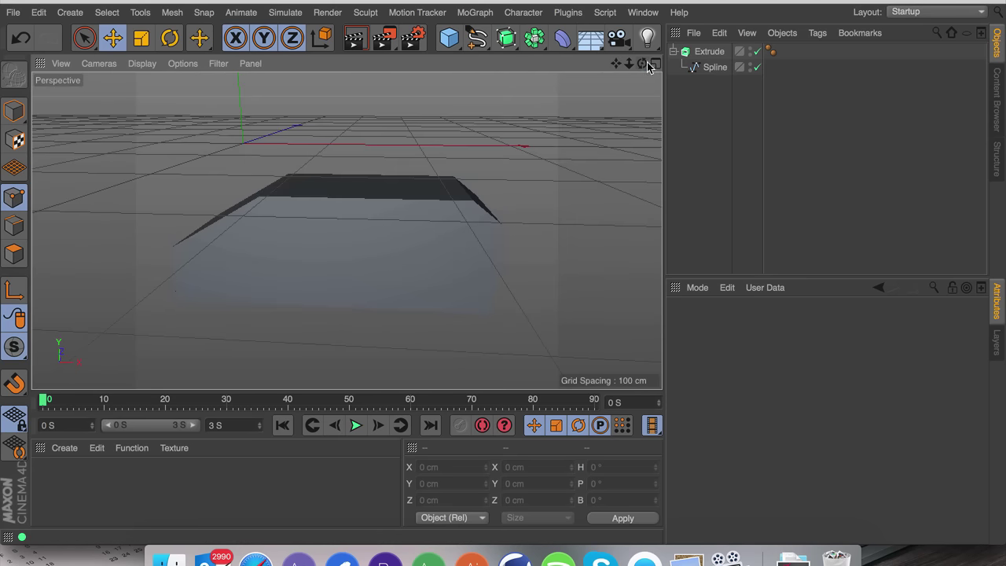
# Move the Extrude object's axis to the middle of its profile in the Front view.
pyautogui.click(703, 52)
pyautogui.middleClick(617, 297)
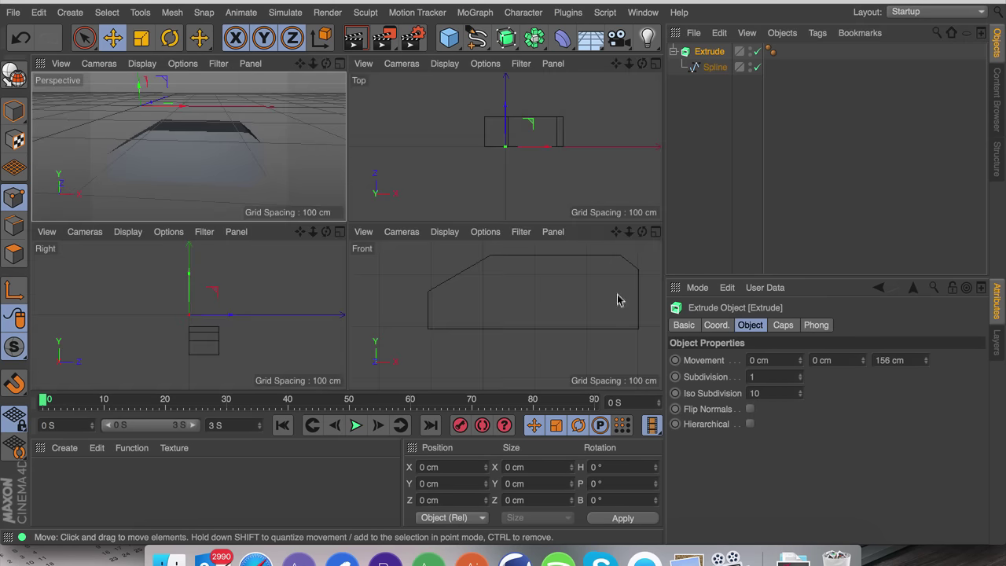
pyautogui.click(617, 298)
pyautogui.moveTo(607, 270); pyautogui.dragTo(563, 352)
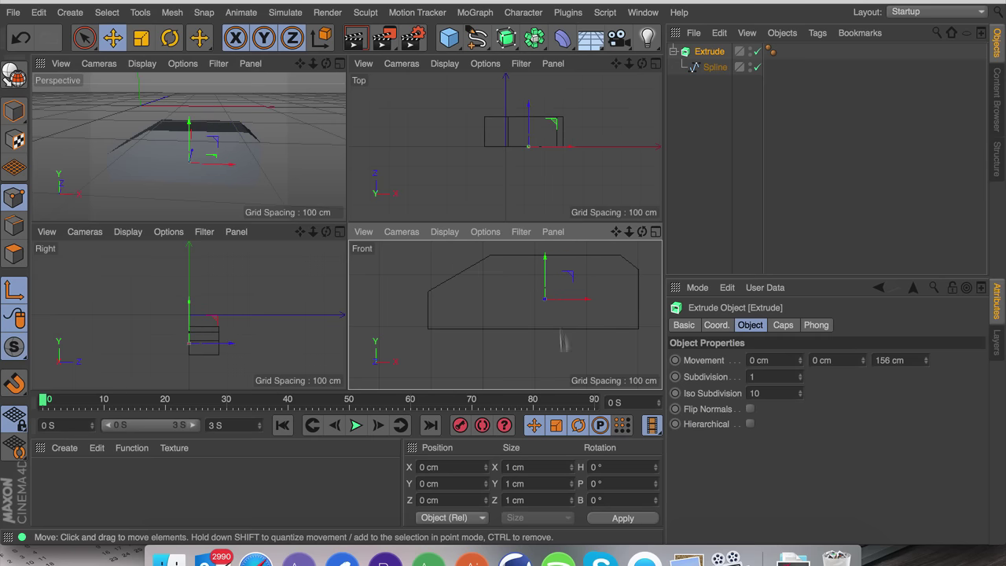
# Increase the extrusion's Z movement to 241 cm, centre its axis along the depth and end axis modification.
pyautogui.scroll(2, 527, 128)
pyautogui.moveTo(533, 124); pyautogui.dragTo(531, 98)
pyautogui.moveTo(925, 361)
pyautogui.mouseDown()
pyautogui.moveTo(924, 330)
pyautogui.moveTo(924, 367)
pyautogui.mouseUp()
pyautogui.moveTo(531, 107)
pyautogui.mouseDown()
pyautogui.moveTo(527, 91)
pyautogui.moveTo(531, 102)
pyautogui.mouseUp()
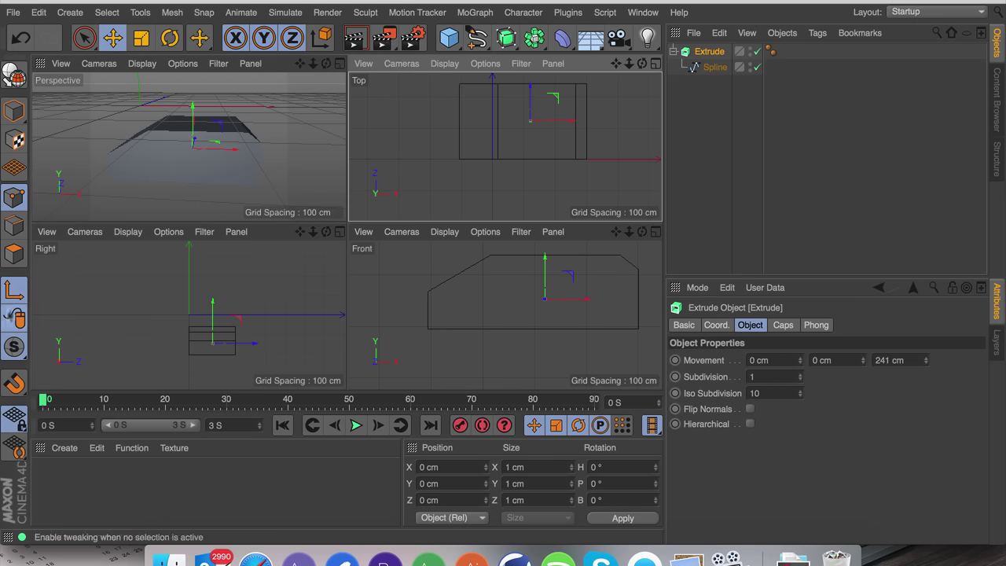
pyautogui.click(17, 293)
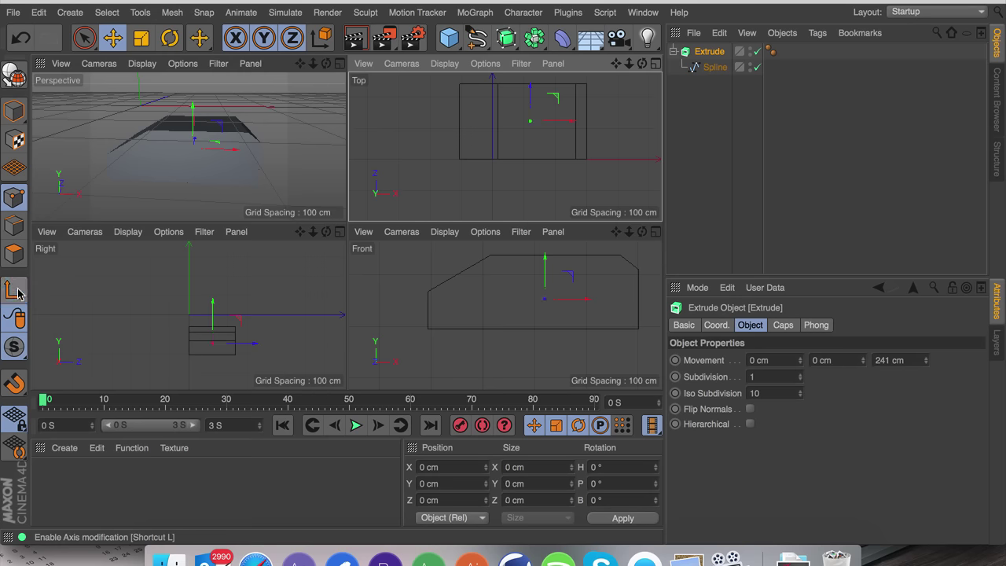
pyautogui.click(17, 293)
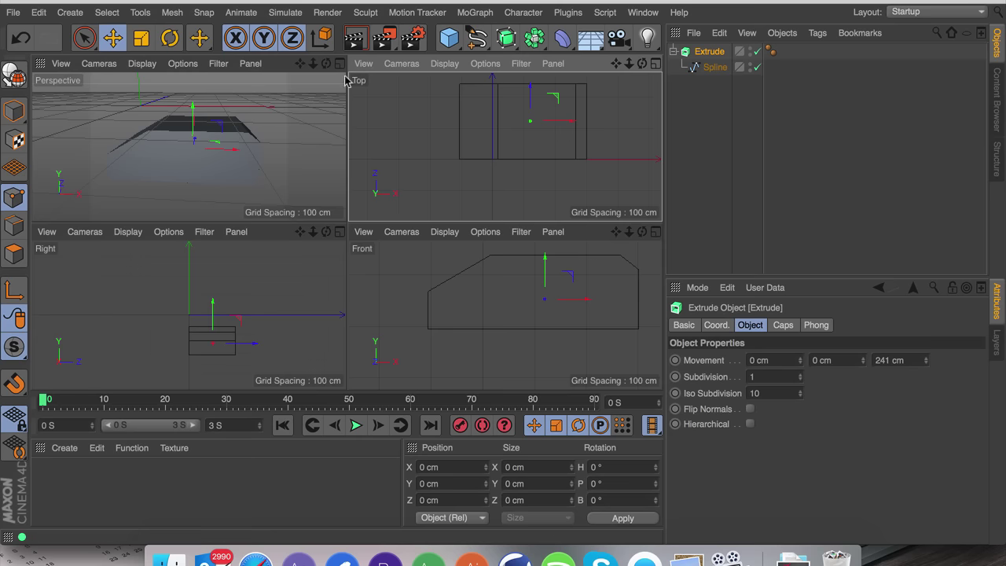
# Move the Extrude object to the world origin by setting its X, Y and Z position to 0 cm.
pyautogui.click(716, 324)
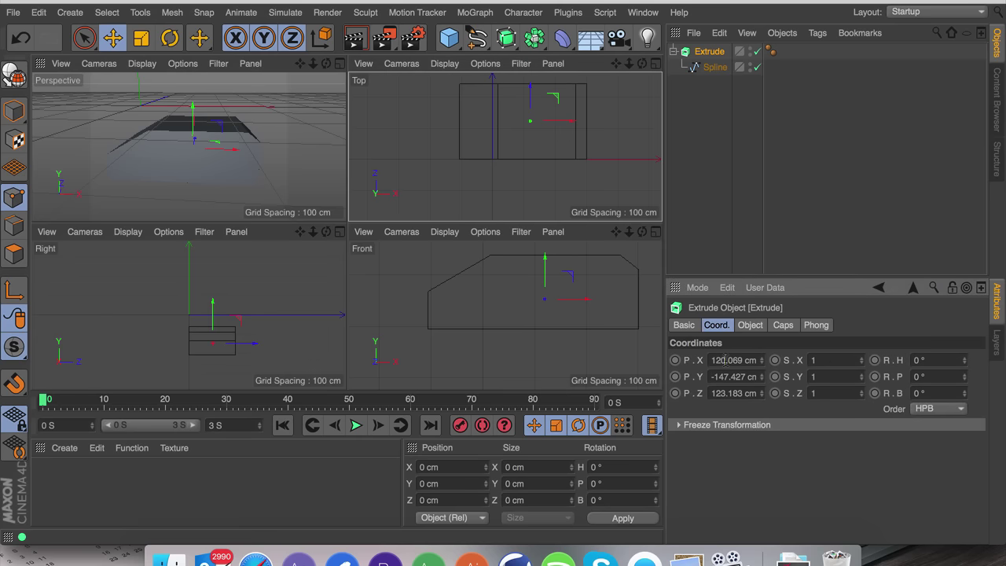
pyautogui.click(724, 360)
pyautogui.write('0')
pyautogui.press('Tab')
pyautogui.write('0')
pyautogui.press('Tab')
pyautogui.write('0')
pyautogui.press('Return')
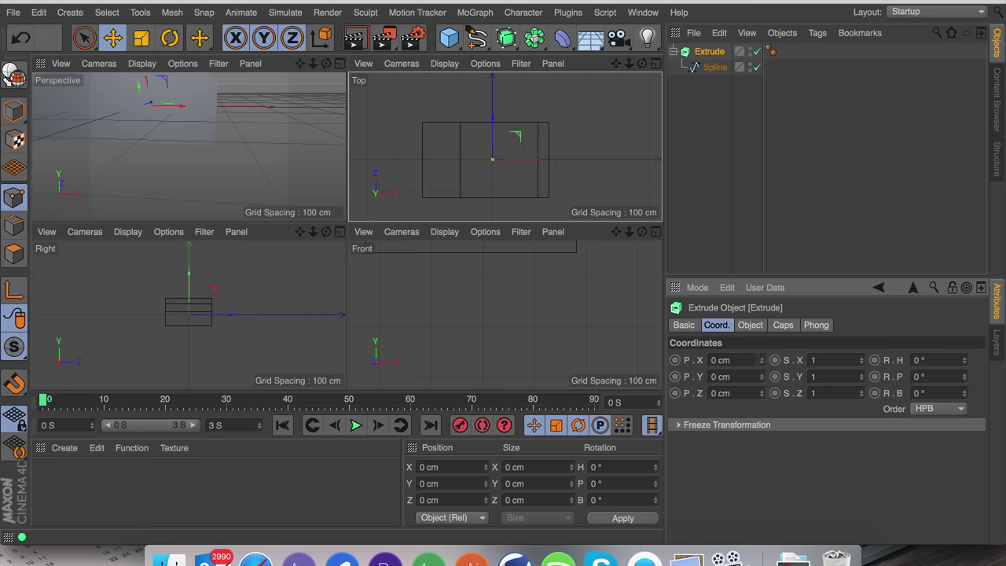
# Start a new linear spline in the Front view with points at about X 98, Y 65 cm and X 98, Y 133 cm.
pyautogui.moveTo(300, 63); pyautogui.dragTo(188, 147)
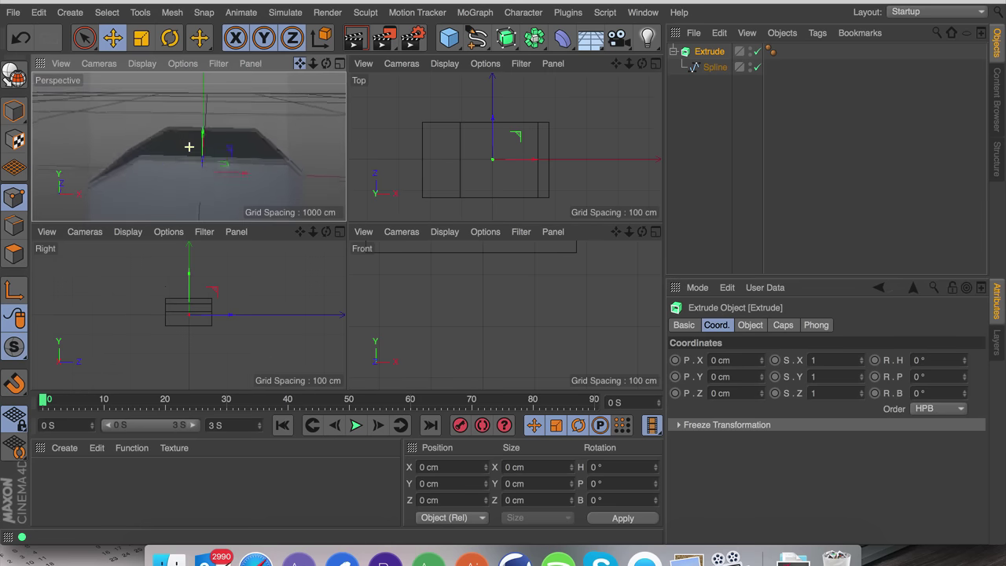
pyautogui.click(339, 63)
pyautogui.moveTo(346, 231); pyautogui.dragTo(346, 231)
pyautogui.moveTo(629, 64); pyautogui.dragTo(347, 231)
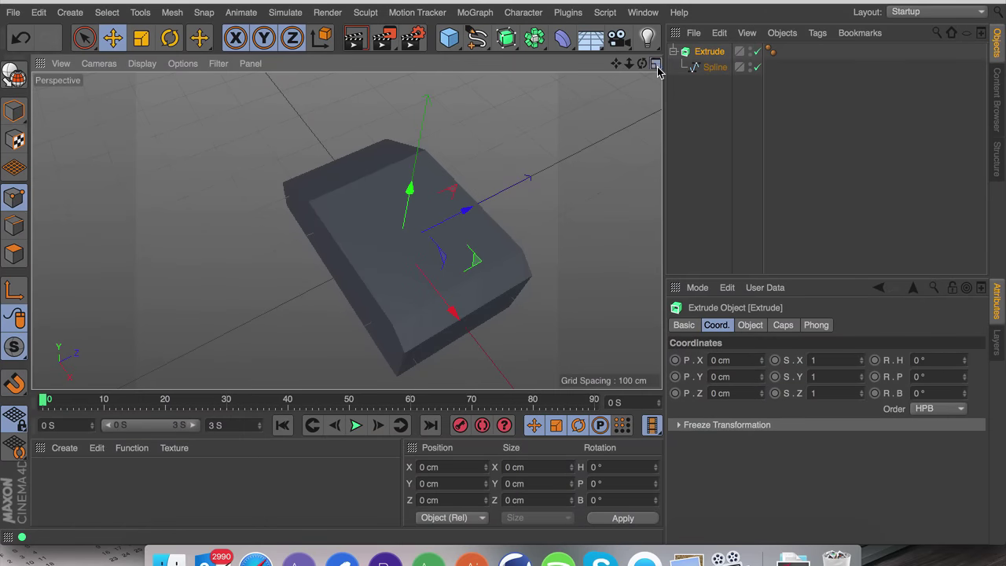
pyautogui.click(657, 67)
pyautogui.click(505, 314)
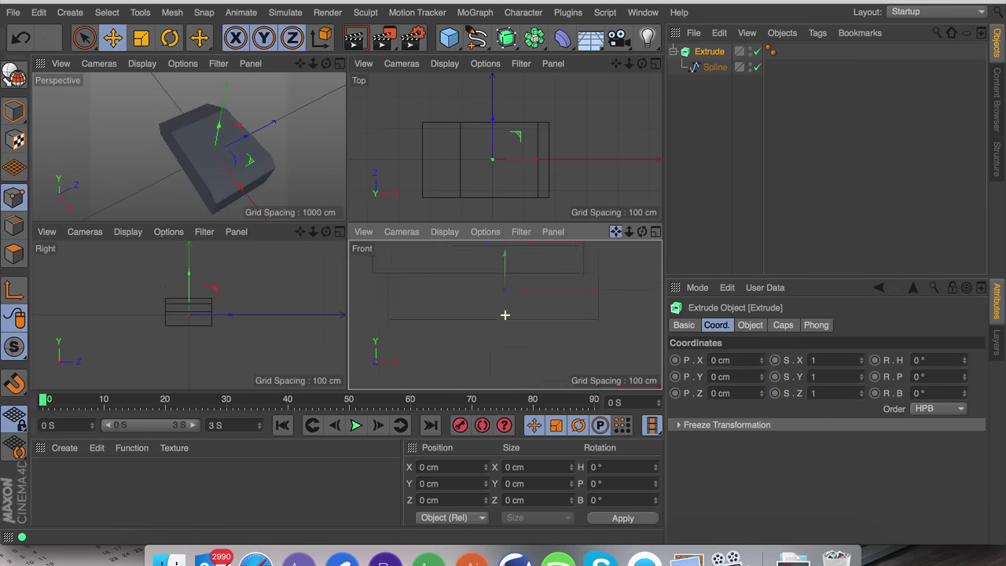
pyautogui.moveTo(477, 38); pyautogui.dragTo(522, 86)
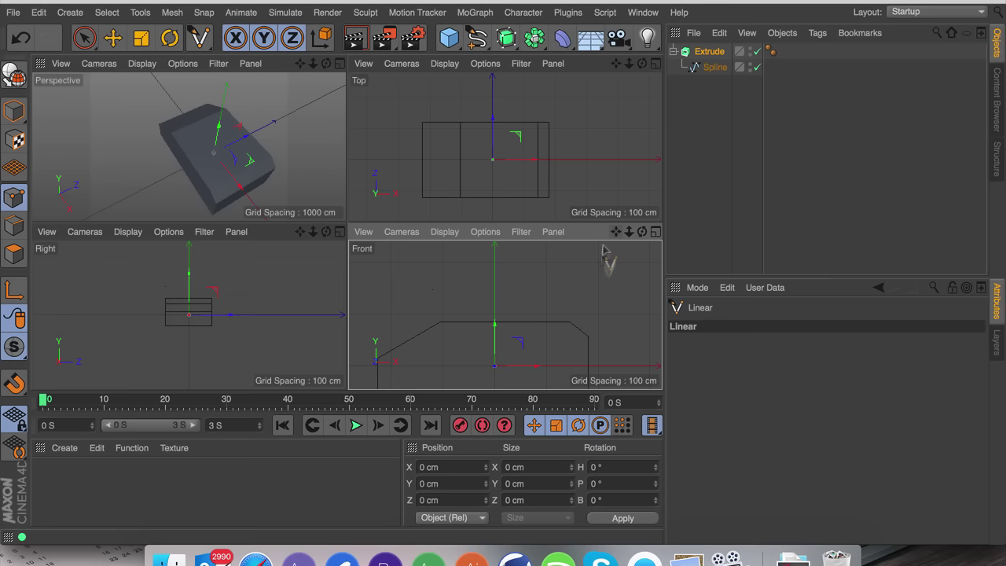
pyautogui.click(544, 331)
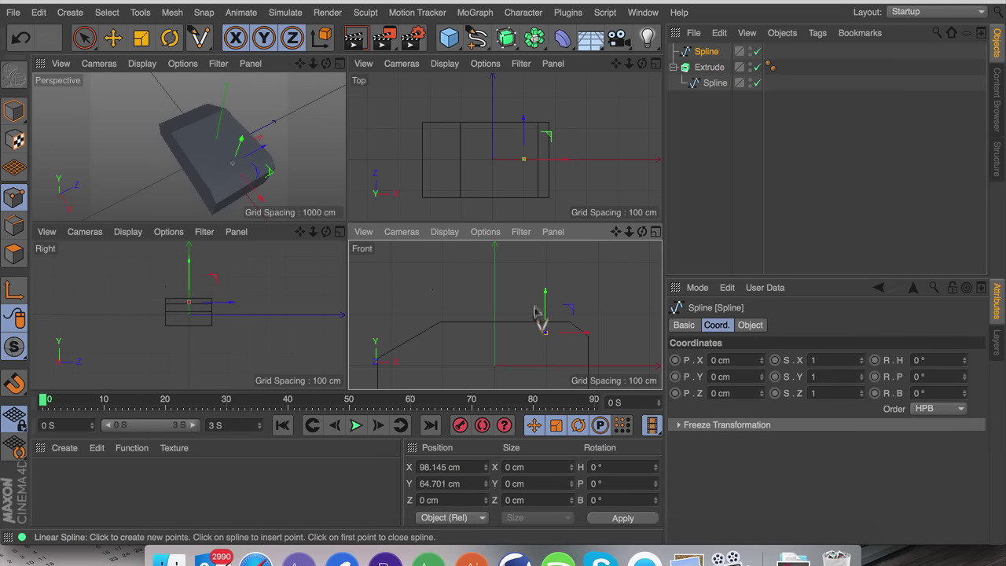
pyautogui.click(535, 258)
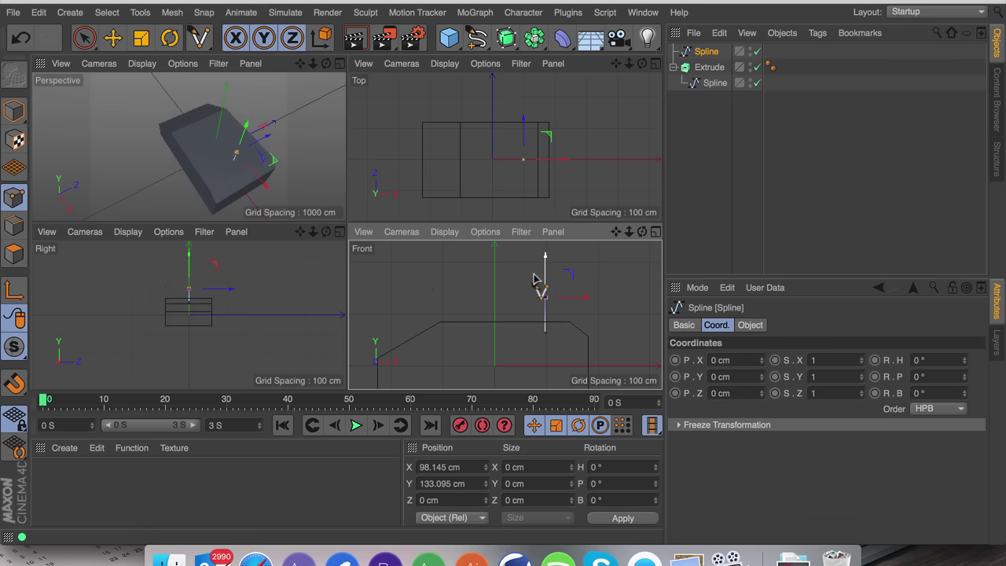
# Continue the spline up to about X 198, Y 306 cm and back inward to about X 177, Y 358 cm.
pyautogui.moveTo(616, 232); pyautogui.dragTo(585, 290)
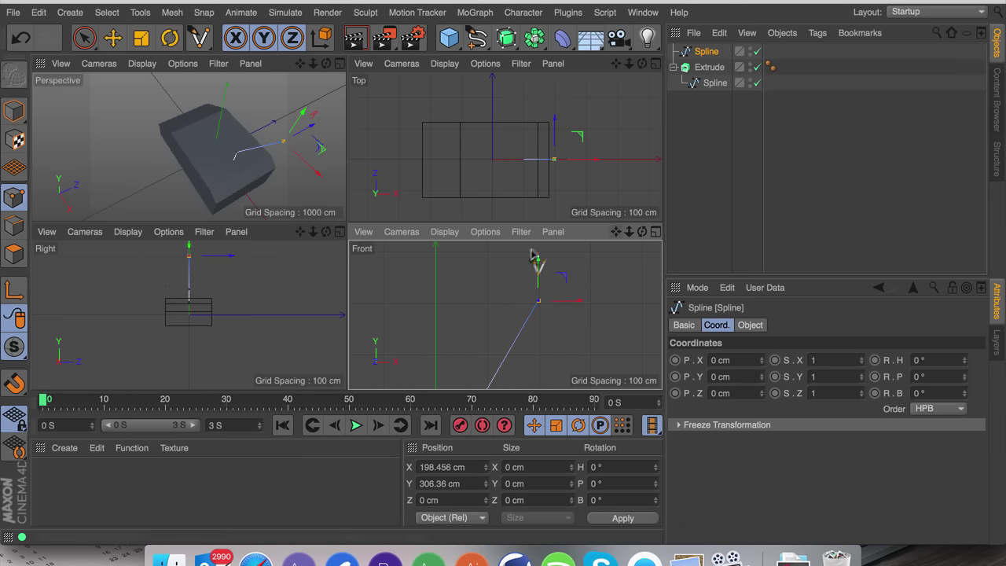
pyautogui.click(521, 276)
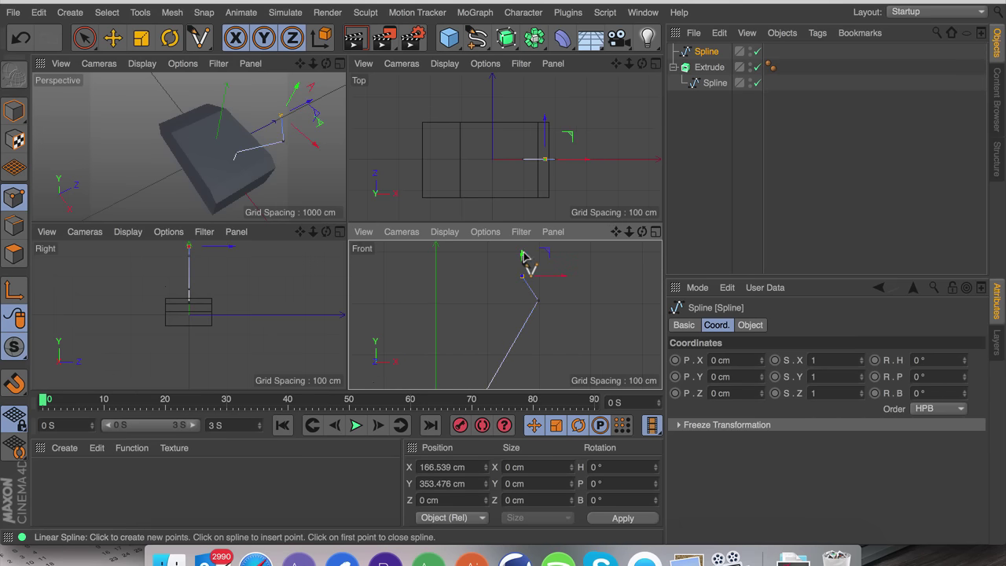
pyautogui.moveTo(515, 253); pyautogui.dragTo(552, 274)
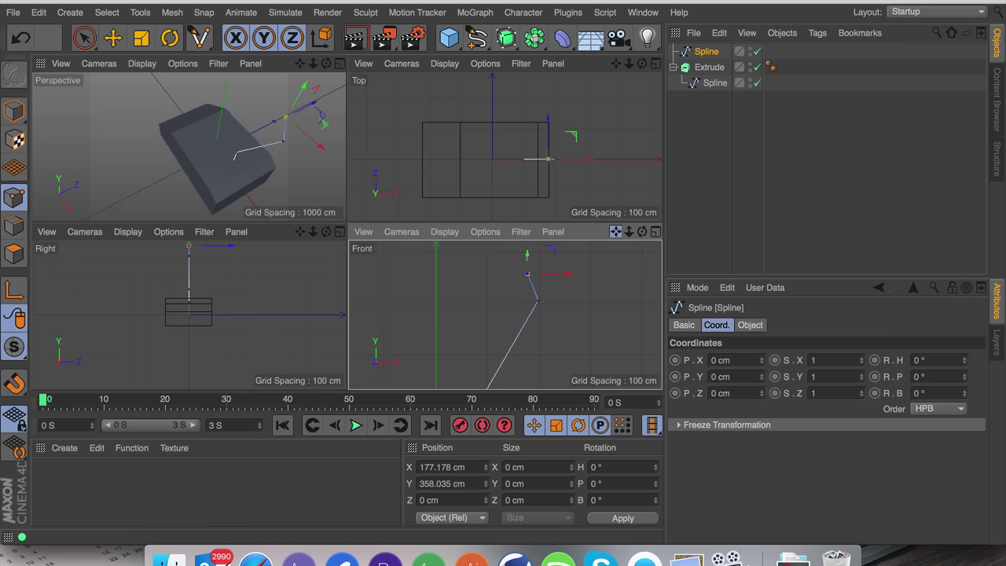
# Run the spline down to about X 40, Y 136 cm and across above the block to about X -183, Y 135 cm.
pyautogui.keyDown('alt'); pyautogui.moveTo(559, 353); pyautogui.dragTo(504, 314, button='middle'); pyautogui.keyUp('alt')
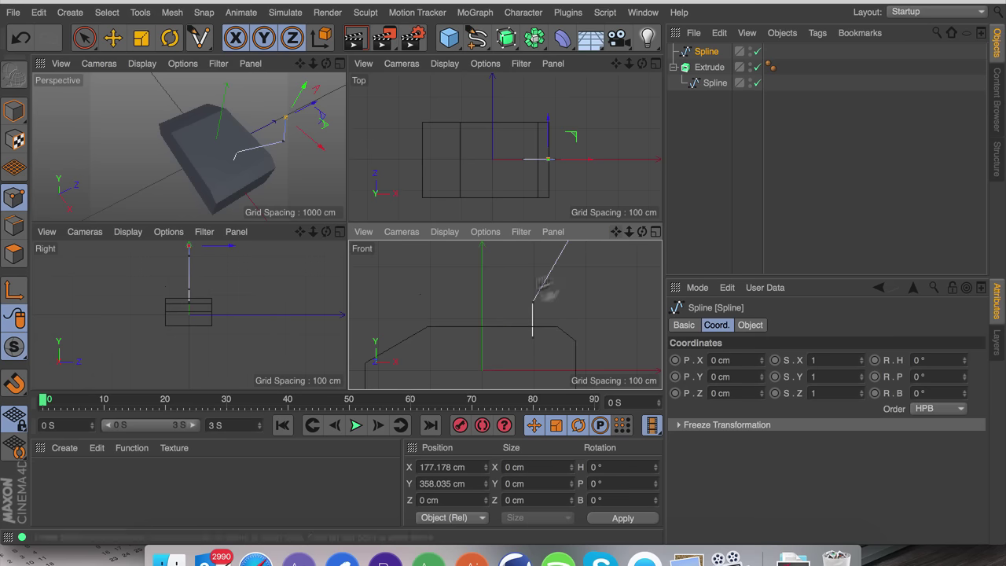
pyautogui.click(503, 304)
pyautogui.moveTo(507, 307)
pyautogui.mouseDown()
pyautogui.moveTo(499, 283)
pyautogui.moveTo(502, 299)
pyautogui.mouseUp()
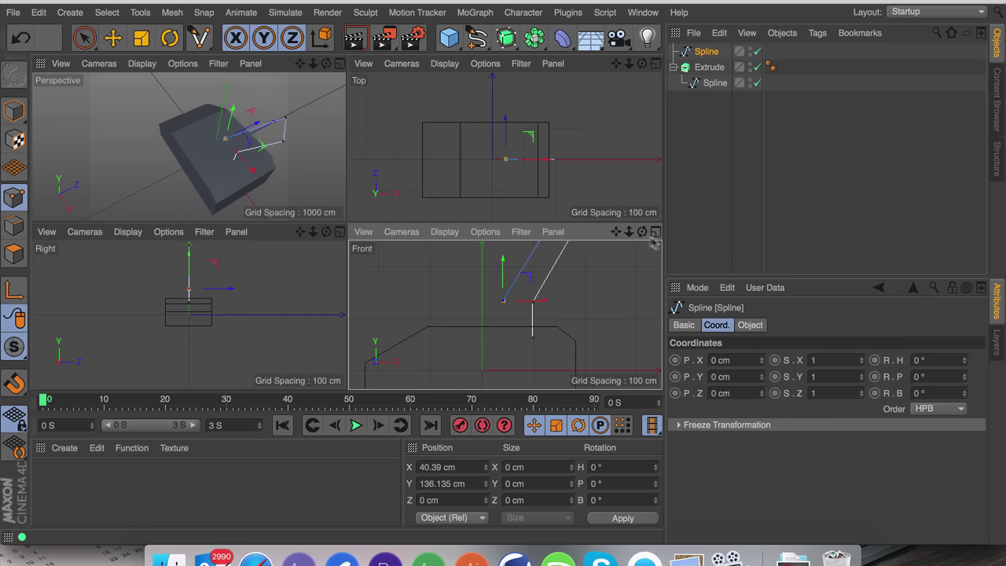
pyautogui.moveTo(614, 231); pyautogui.dragTo(668, 232)
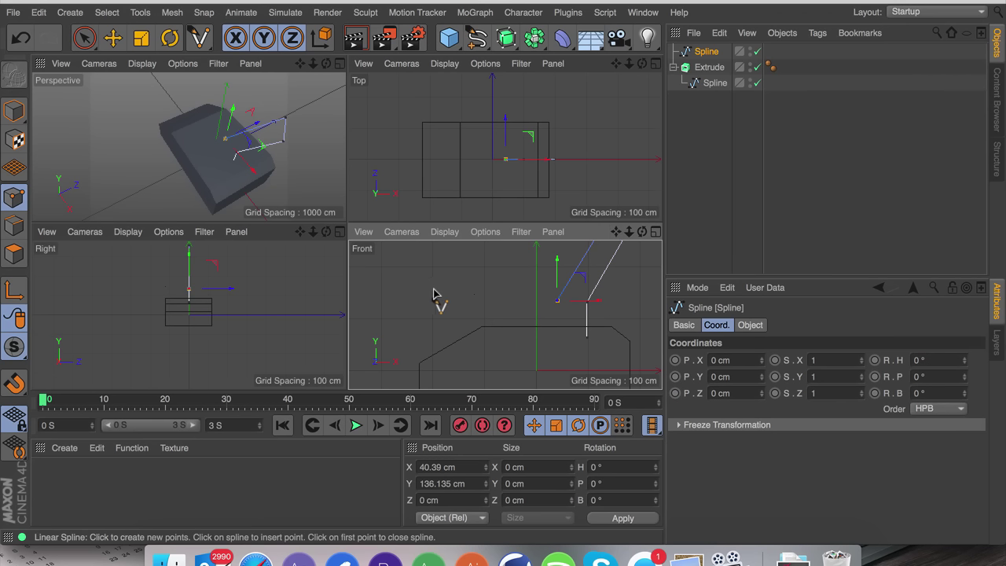
pyautogui.click(442, 293)
pyautogui.moveTo(428, 251); pyautogui.dragTo(431, 264)
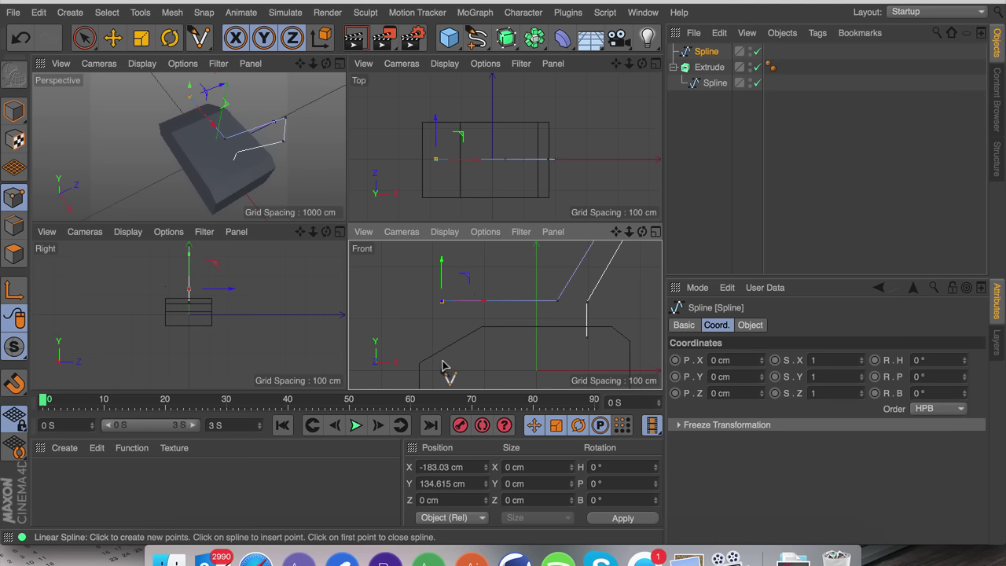
# Add the spline's lower corner points at about X -204, Y 12 cm and X 98, Y 10 cm, and close the spline.
pyautogui.moveTo(431, 363); pyautogui.dragTo(448, 367)
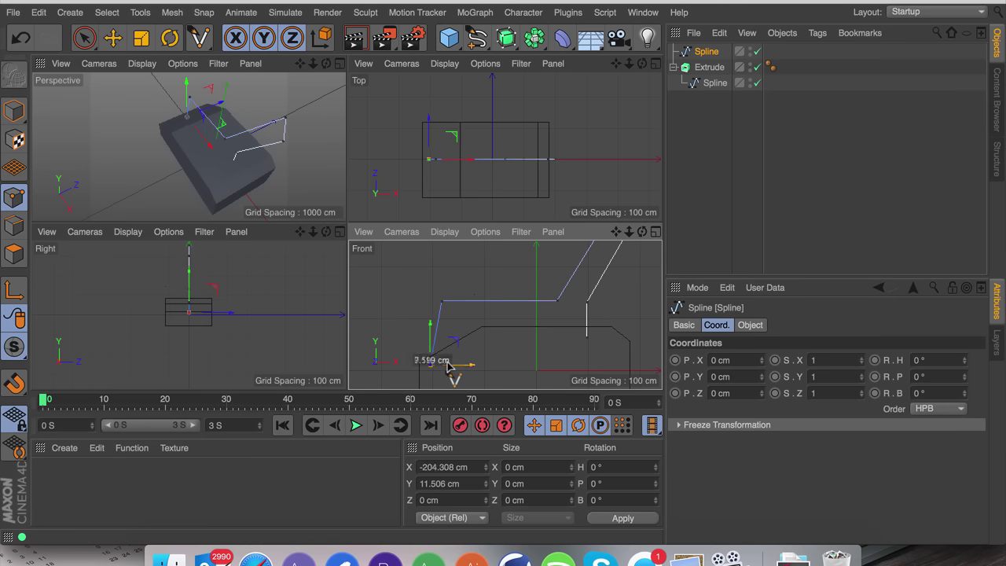
pyautogui.moveTo(579, 362); pyautogui.dragTo(576, 325)
pyautogui.click(745, 325)
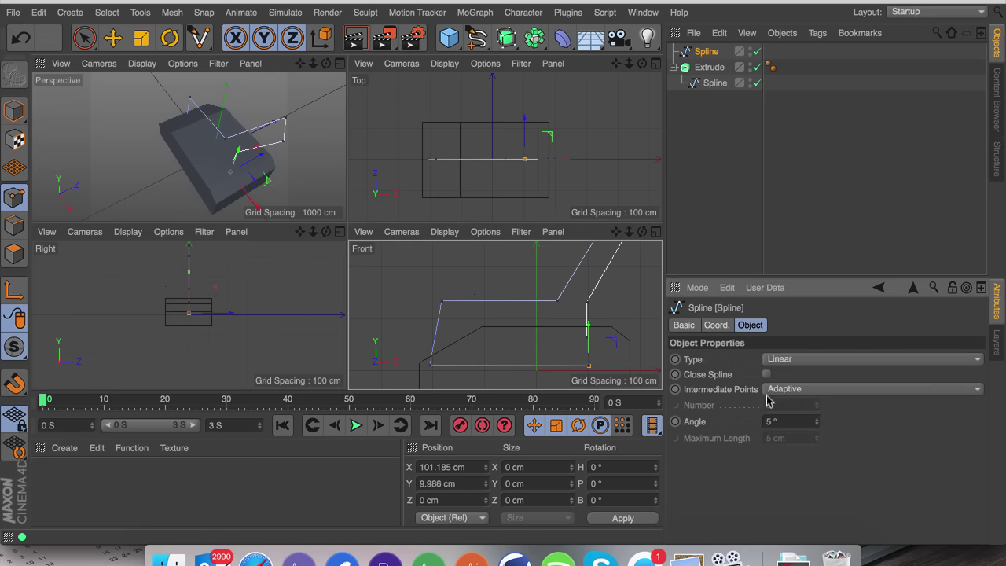
pyautogui.scroll(2, 601, 352)
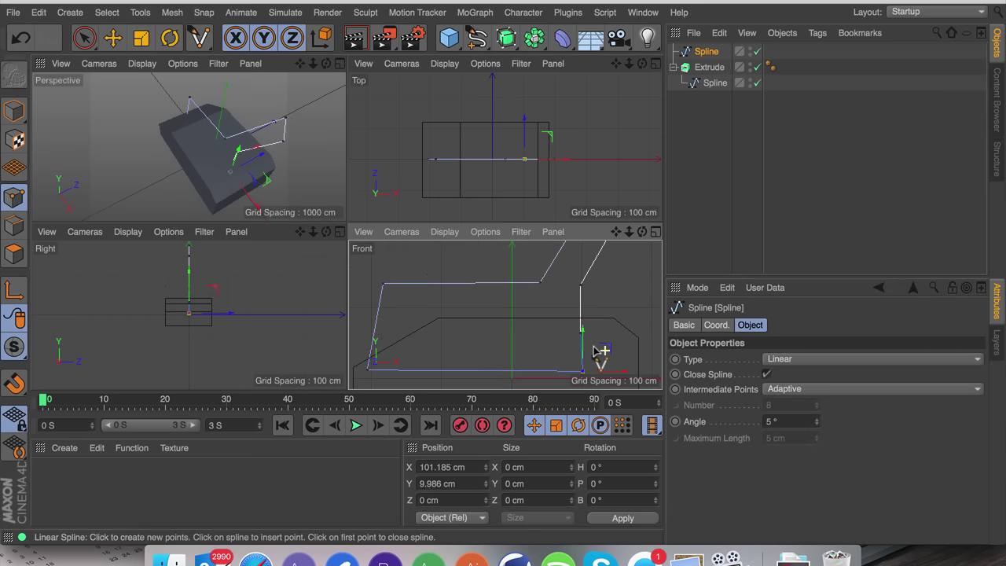
pyautogui.moveTo(606, 370); pyautogui.dragTo(603, 370)
# Chamfer the two points at the upper tip of the spline's slanted arm with a rounded radius of about 10 cm.
pyautogui.moveTo(616, 230)
pyautogui.mouseDown()
pyautogui.moveTo(505, 315)
pyautogui.moveTo(617, 233)
pyautogui.mouseUp()
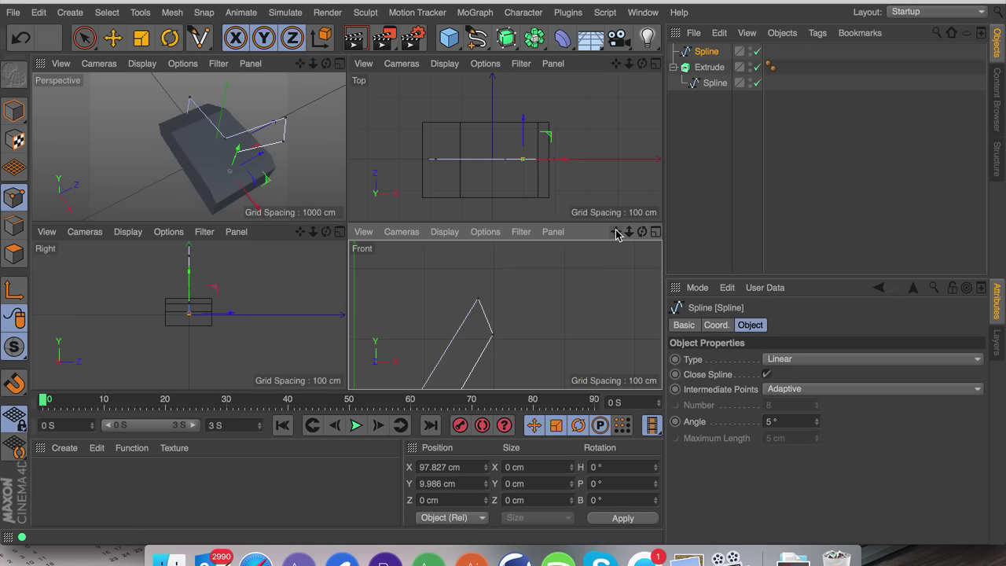
pyautogui.press('e')
pyautogui.press('9')
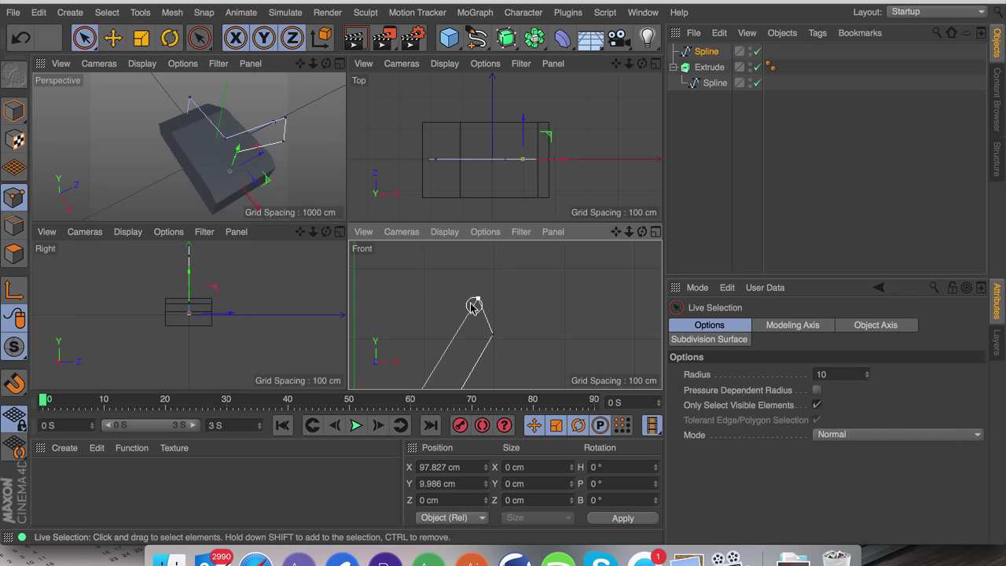
pyautogui.moveTo(499, 347); pyautogui.dragTo(500, 342)
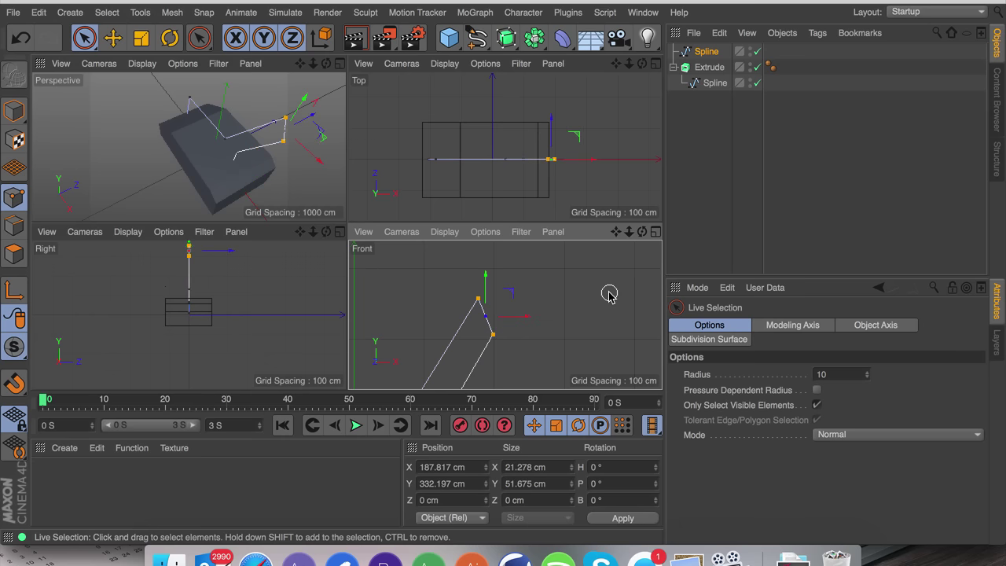
pyautogui.rightClick(609, 294)
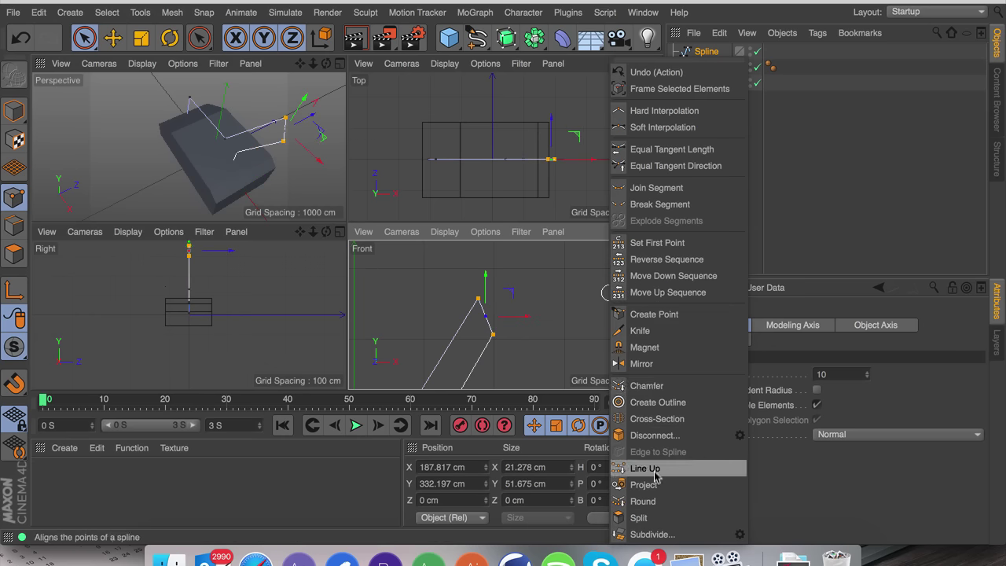
pyautogui.click(658, 386)
pyautogui.moveTo(498, 275); pyautogui.dragTo(501, 276)
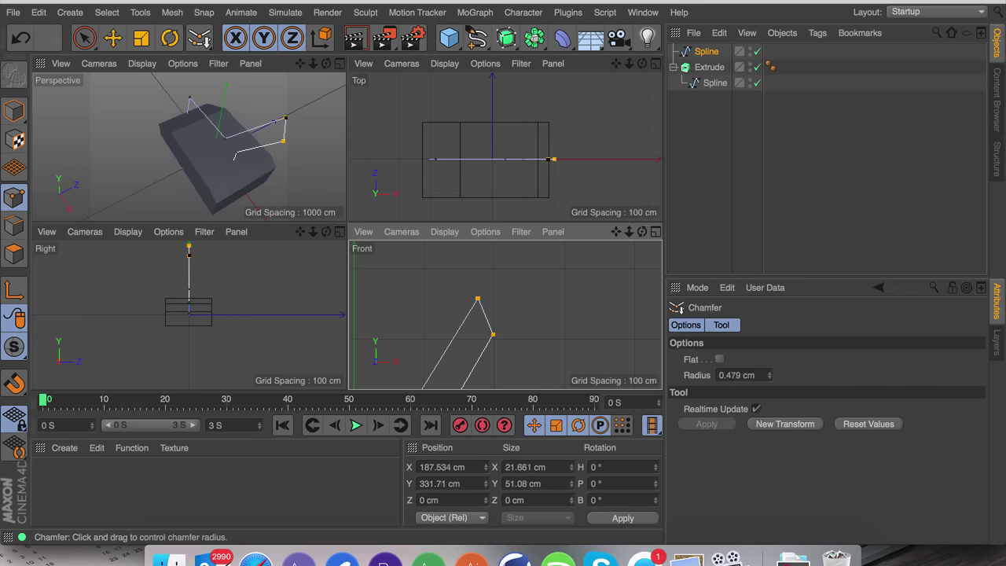
pyautogui.moveTo(506, 339)
pyautogui.mouseDown()
pyautogui.moveTo(524, 341)
pyautogui.moveTo(522, 331)
pyautogui.mouseUp()
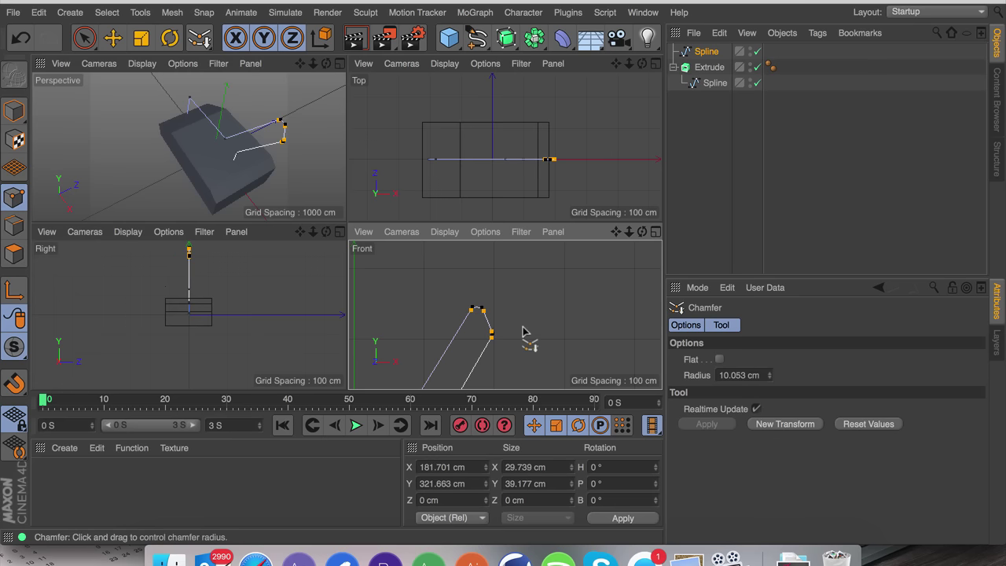
# Chamfer the spline's upper corner at about X -183 cm into a large rounded corner with a radius of about 84 cm.
pyautogui.moveTo(627, 231); pyautogui.dragTo(757, 132)
pyautogui.moveTo(477, 37); pyautogui.dragTo(382, 187)
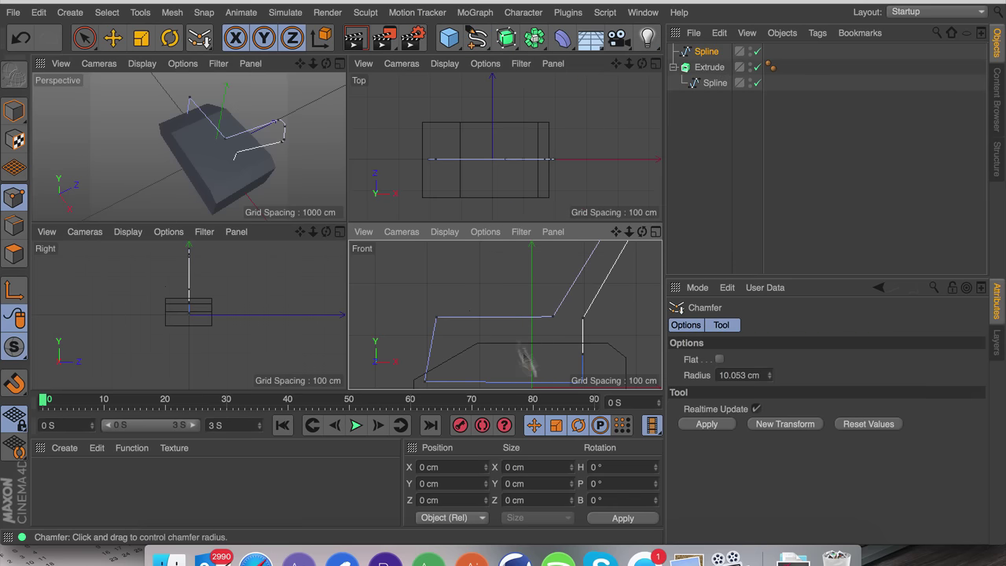
pyautogui.press('e')
pyautogui.click(438, 318)
pyautogui.rightClick(393, 328)
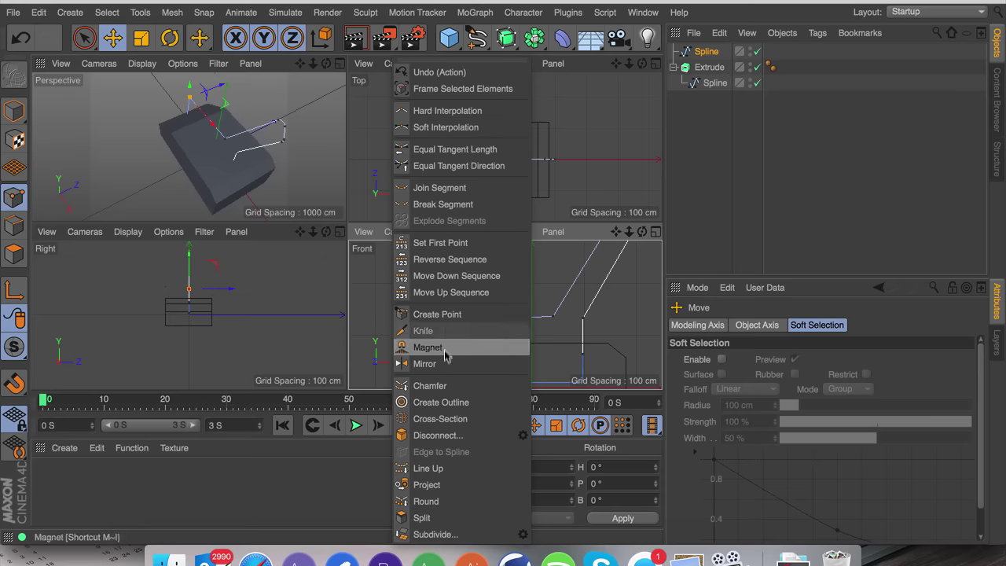
pyautogui.click(429, 385)
pyautogui.moveTo(412, 298); pyautogui.dragTo(398, 297)
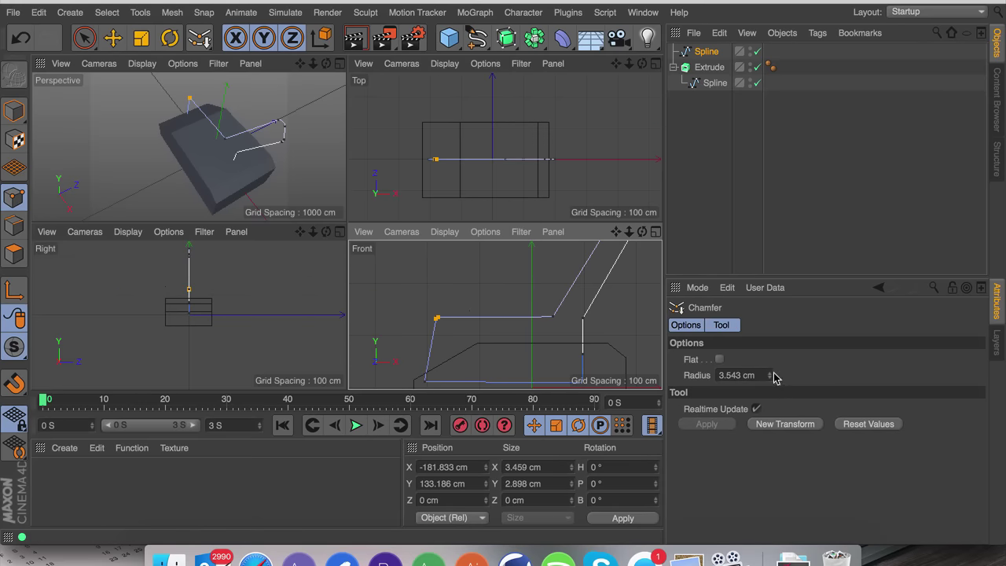
pyautogui.moveTo(770, 380); pyautogui.dragTo(771, 351)
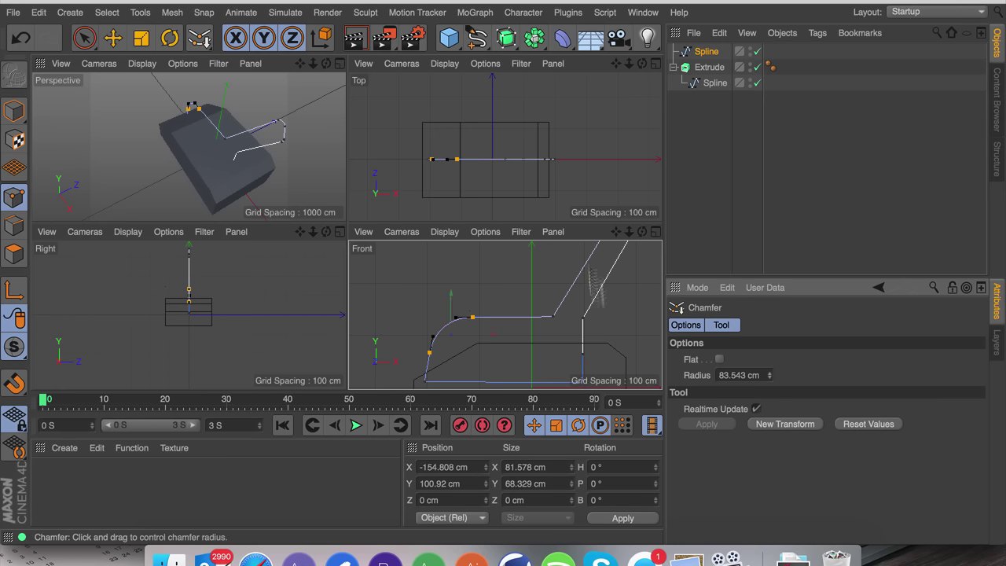
# Match the Y position of the two bend points below the slanted arm to the rounded corner's end point at 135.084 cm.
pyautogui.press('e')
pyautogui.moveTo(616, 231); pyautogui.dragTo(537, 262)
pyautogui.click(472, 349)
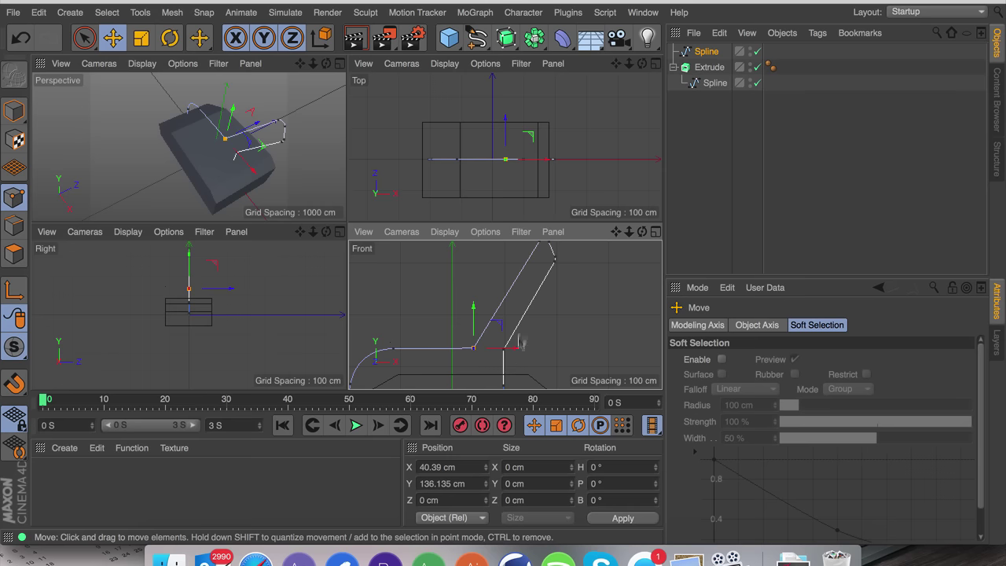
pyautogui.moveTo(619, 226); pyautogui.dragTo(631, 213)
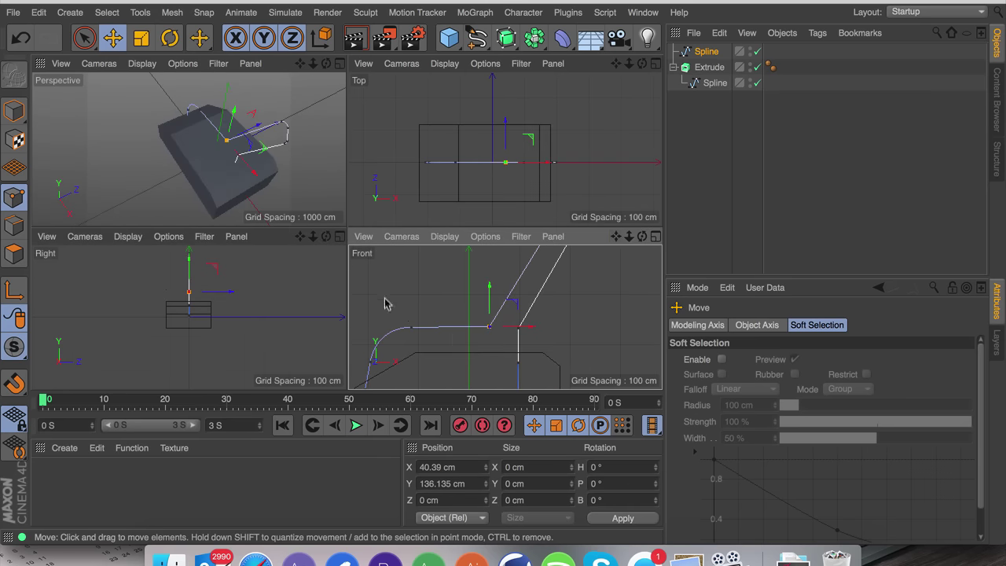
pyautogui.click(410, 329)
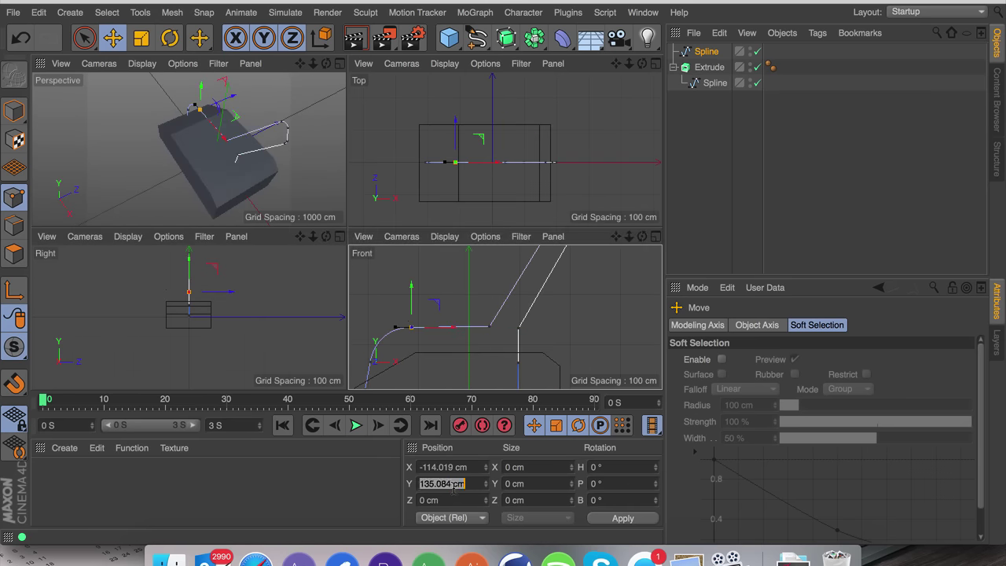
pyautogui.click(487, 327)
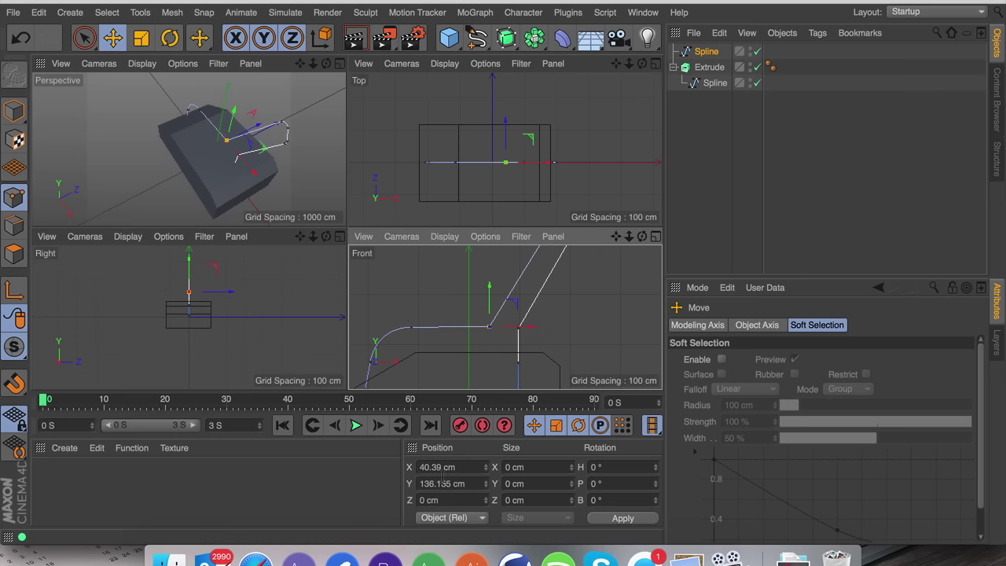
pyautogui.click(443, 483)
pyautogui.click(556, 327)
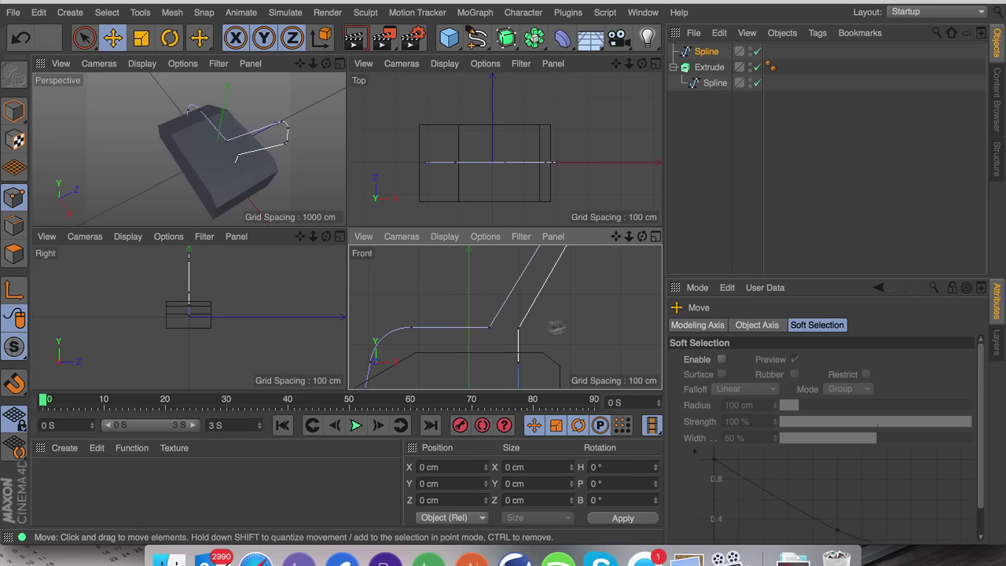
pyautogui.click(516, 332)
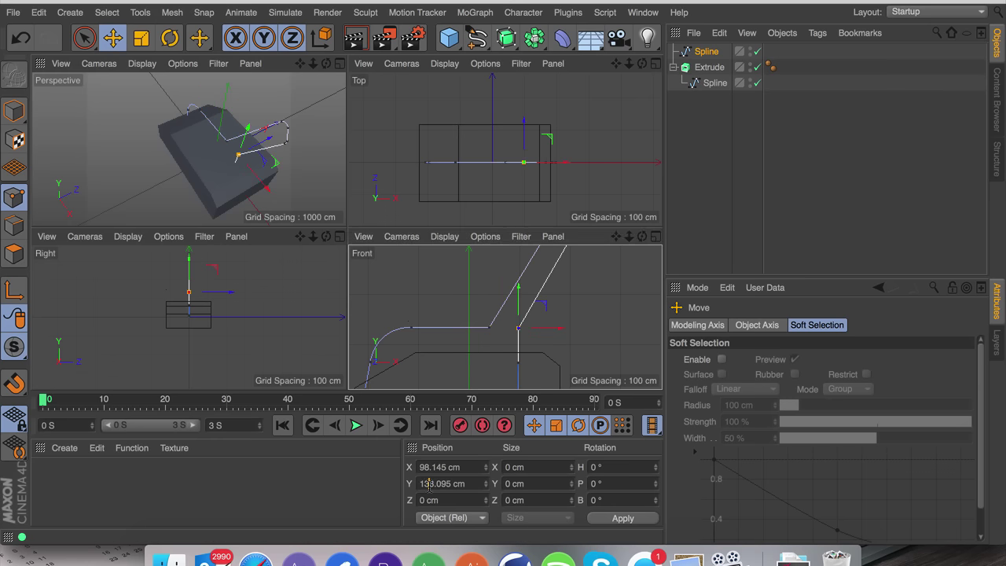
pyautogui.click(595, 348)
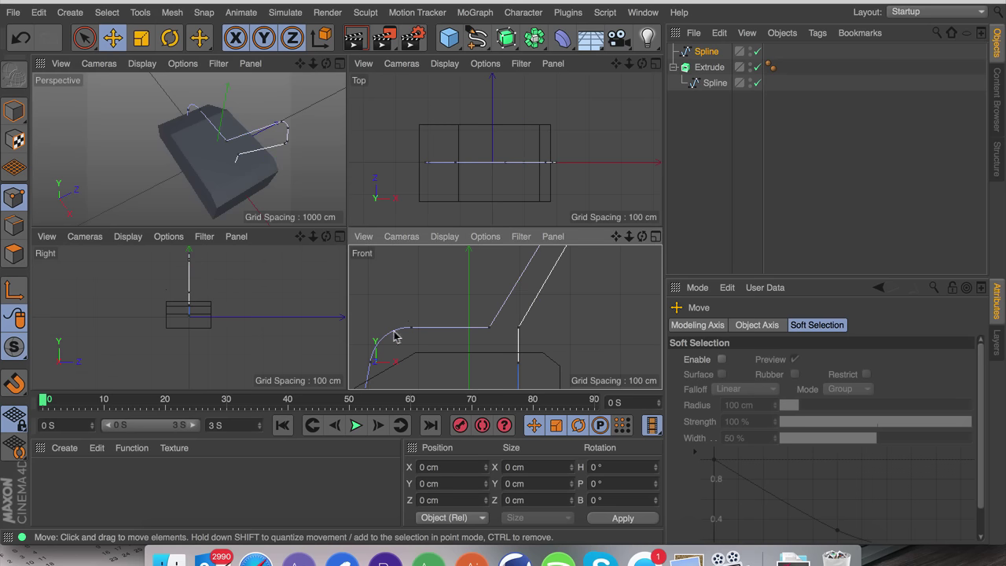
# Raise the spline's lower corner point under the arm to about Y 11.5 cm to level the bottom edge.
pyautogui.moveTo(616, 235); pyautogui.dragTo(624, 207)
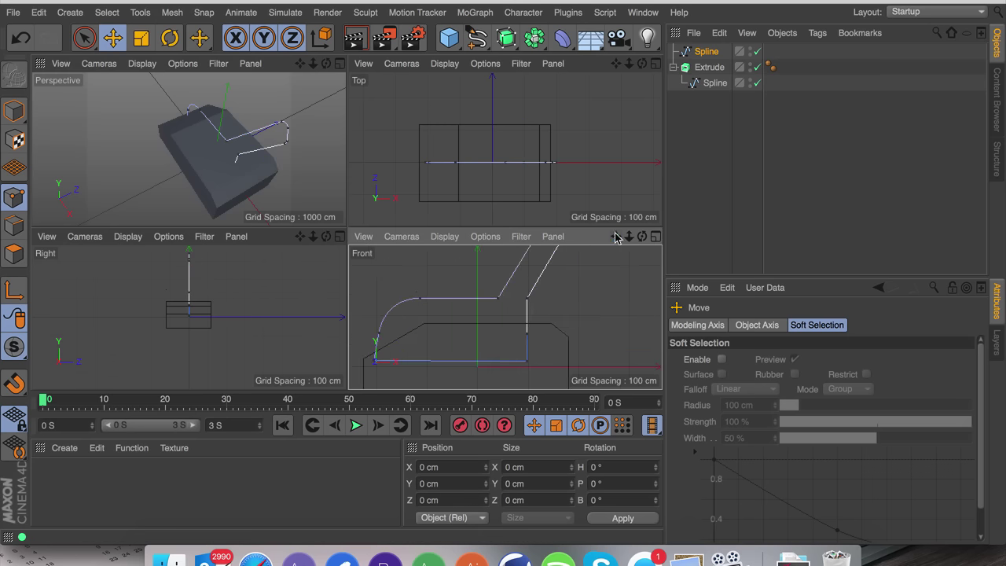
pyautogui.click(527, 362)
pyautogui.moveTo(527, 339); pyautogui.dragTo(527, 336)
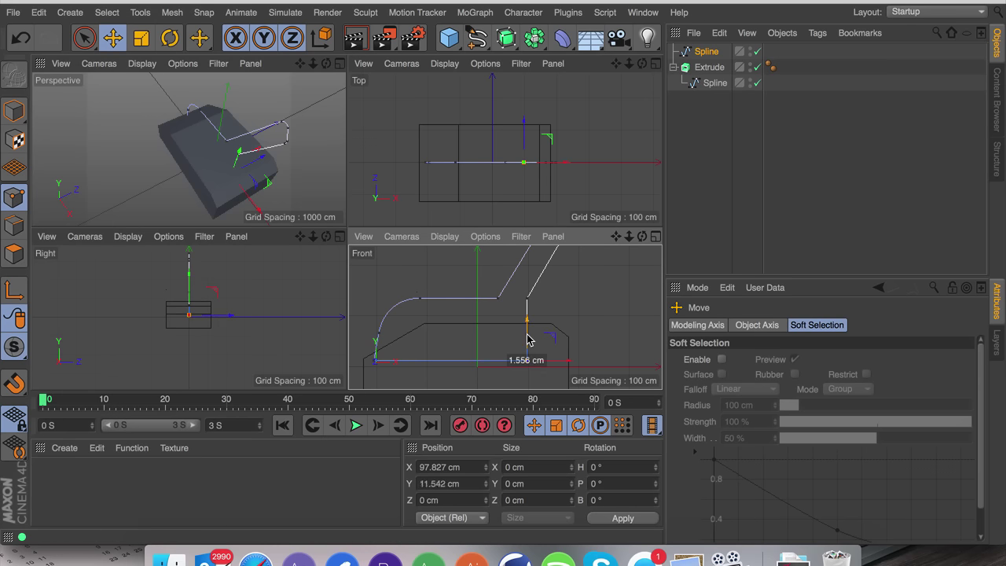
pyautogui.moveTo(615, 236); pyautogui.dragTo(505, 318)
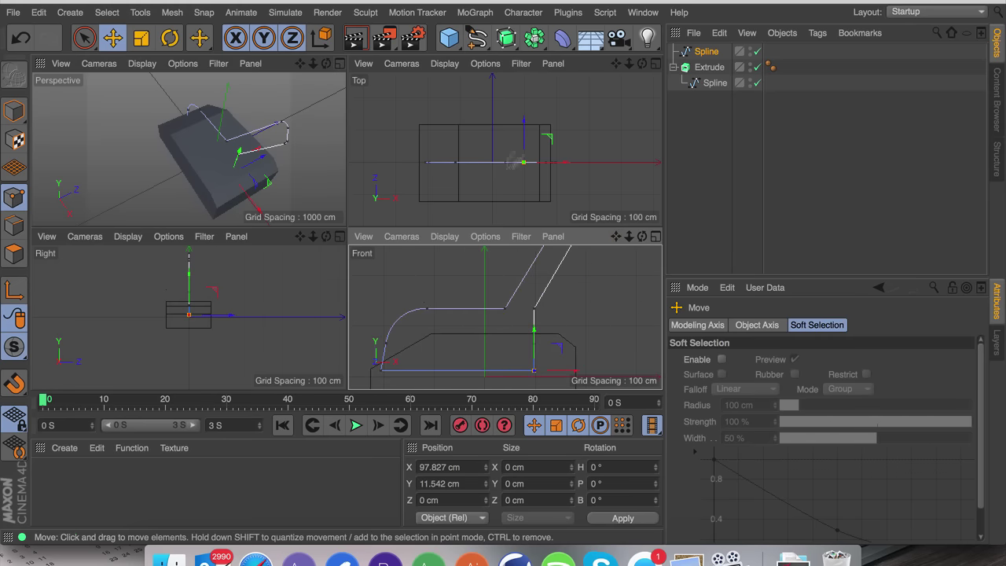
# Move the whole new spline in the Top view along the Z axis to about -97 cm.
pyautogui.click(14, 110)
pyautogui.moveTo(492, 123); pyautogui.dragTo(493, 155)
pyautogui.moveTo(491, 157); pyautogui.dragTo(491, 159)
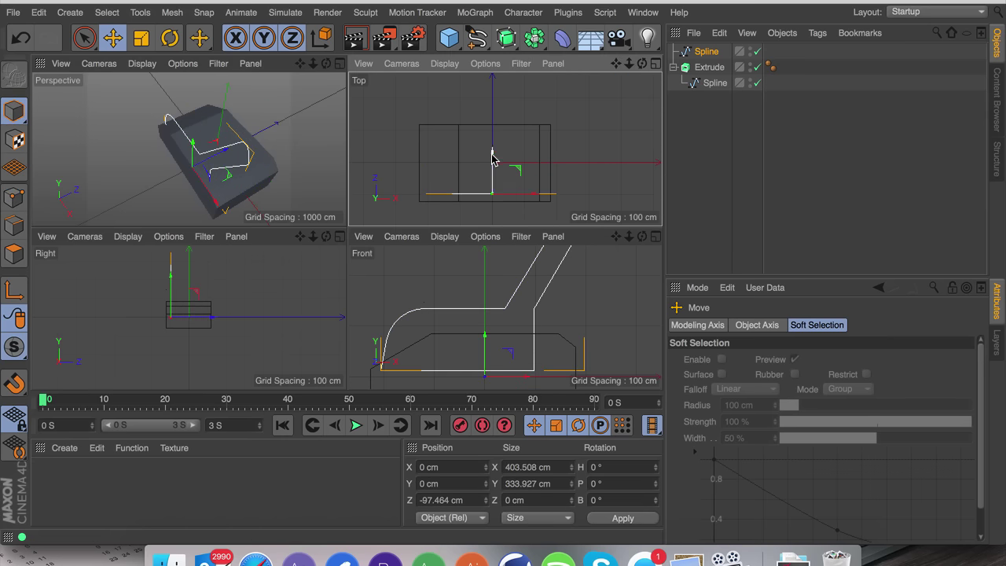
# Extrude the new spline 185 cm along Z.
pyautogui.keyDown('alt'); pyautogui.moveTo(508, 39); pyautogui.dragTo(697, 62); pyautogui.keyUp('alt')
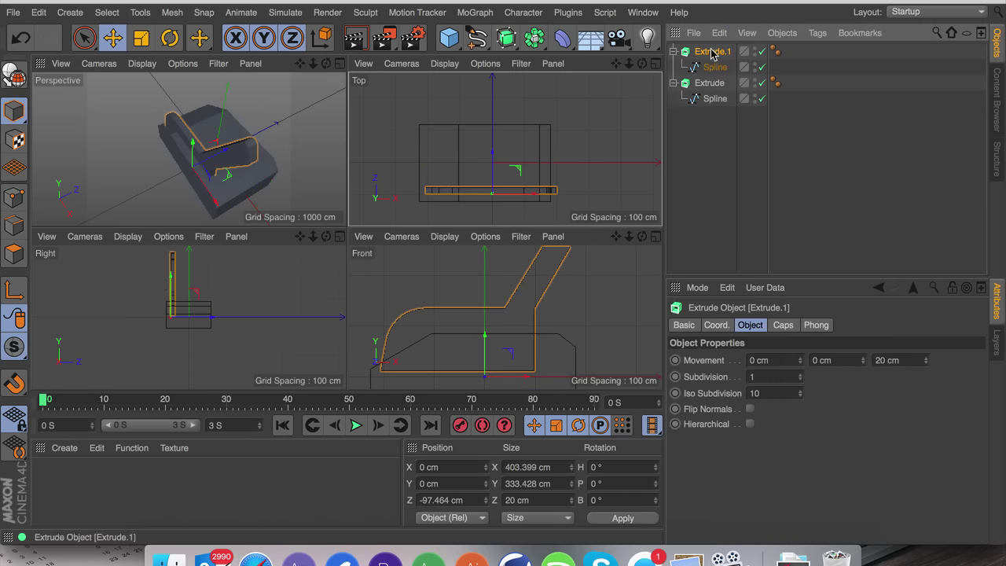
pyautogui.moveTo(925, 363); pyautogui.dragTo(925, 319)
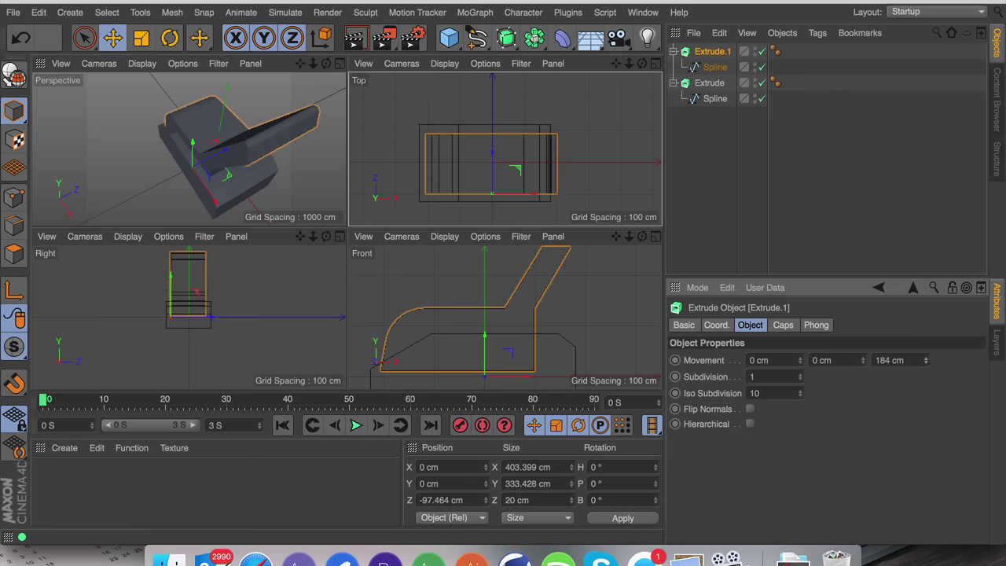
pyautogui.click(766, 209)
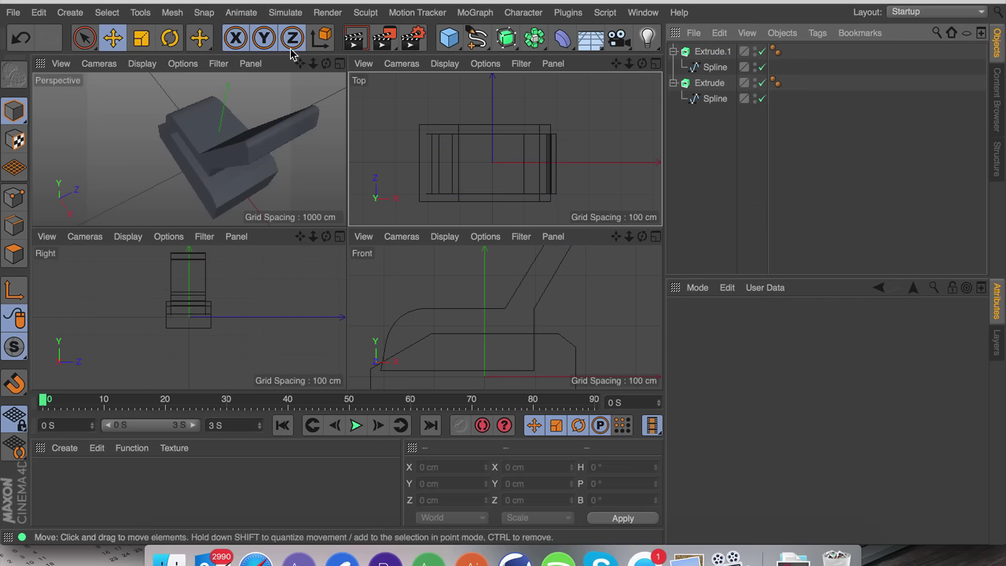
# Add a Boole object as the parent of the upper extrusion, Extrude.1.
pyautogui.moveTo(326, 63)
pyautogui.mouseDown()
pyautogui.moveTo(341, 39)
pyautogui.moveTo(361, 35)
pyautogui.moveTo(345, 41)
pyautogui.moveTo(355, 51)
pyautogui.moveTo(328, 66)
pyautogui.mouseUp()
pyautogui.click(339, 64)
pyautogui.keyDown('alt'); pyautogui.moveTo(651, 90); pyautogui.dragTo(566, 98); pyautogui.keyUp('alt')
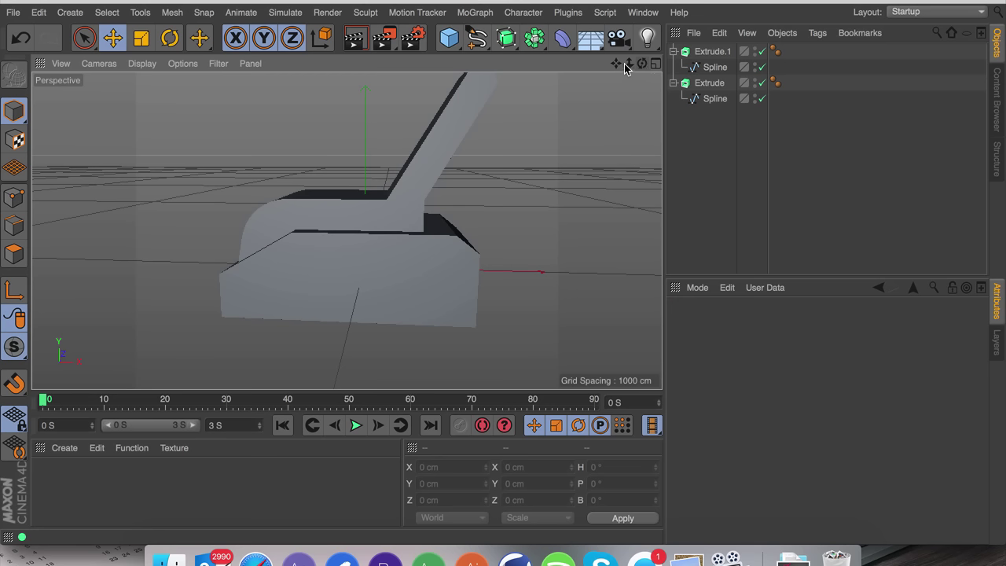
pyautogui.keyDown('alt'); pyautogui.moveTo(625, 67); pyautogui.dragTo(635, 103); pyautogui.keyUp('alt')
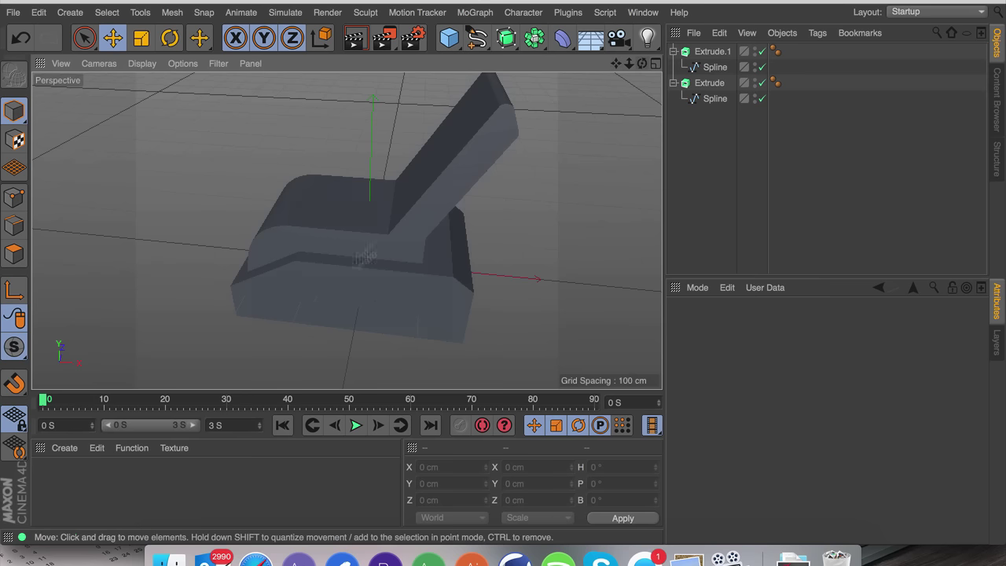
pyautogui.click(672, 51)
pyautogui.click(707, 51)
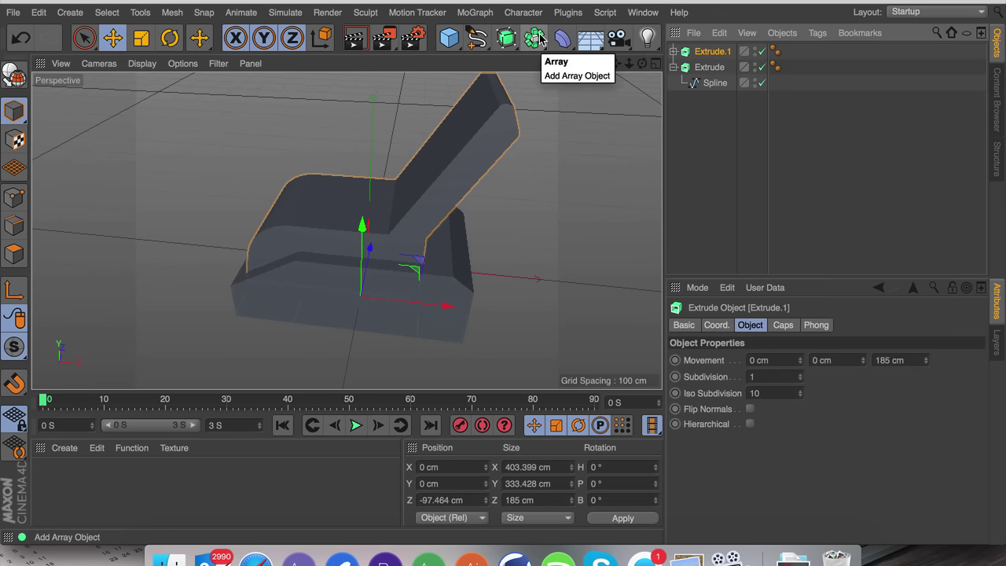
pyautogui.click(507, 41)
pyautogui.moveTo(534, 37); pyautogui.dragTo(795, 62)
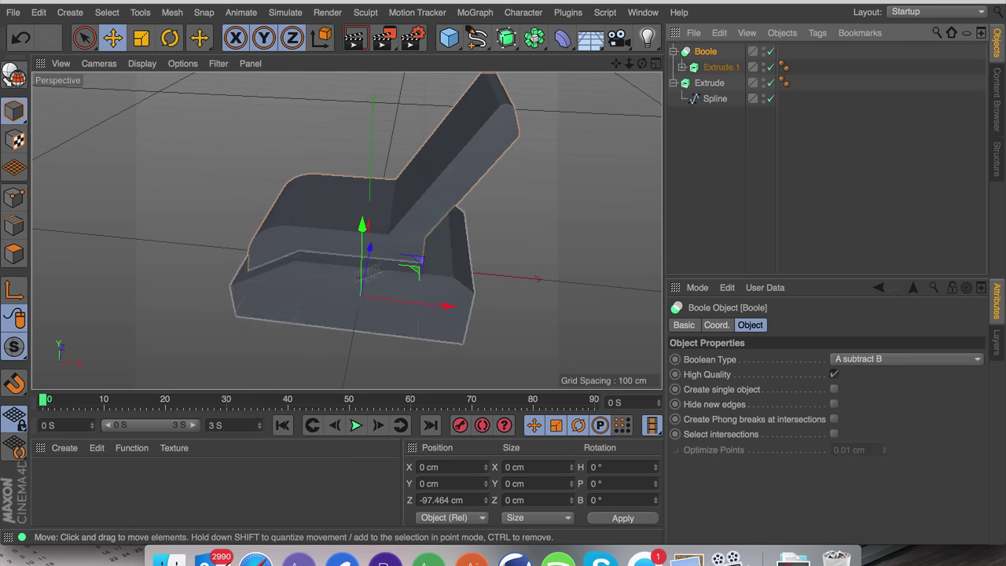
# Add a cube, raise it to about Y 207 cm and rotate its bank to about 27°.
pyautogui.click(13, 256)
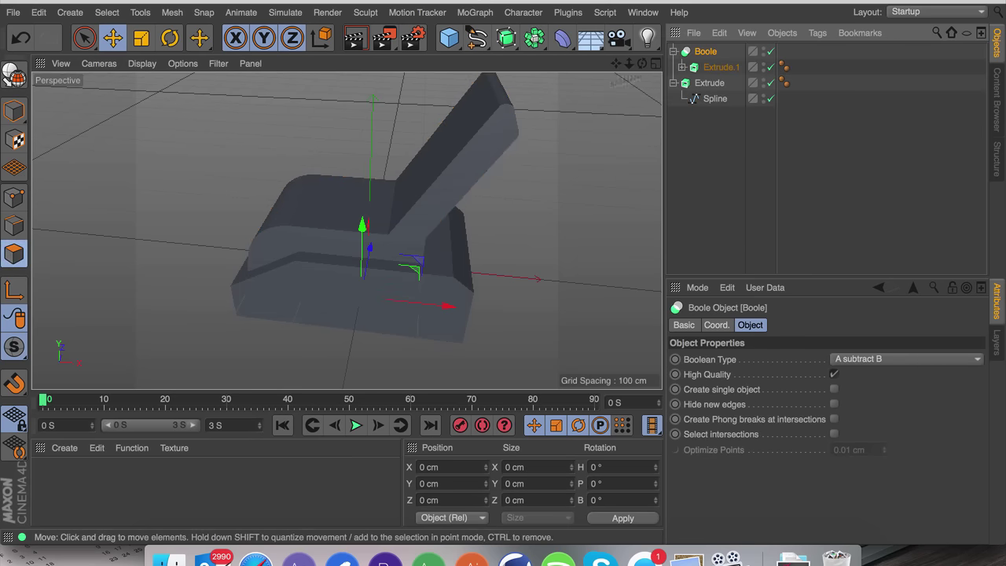
pyautogui.click(721, 68)
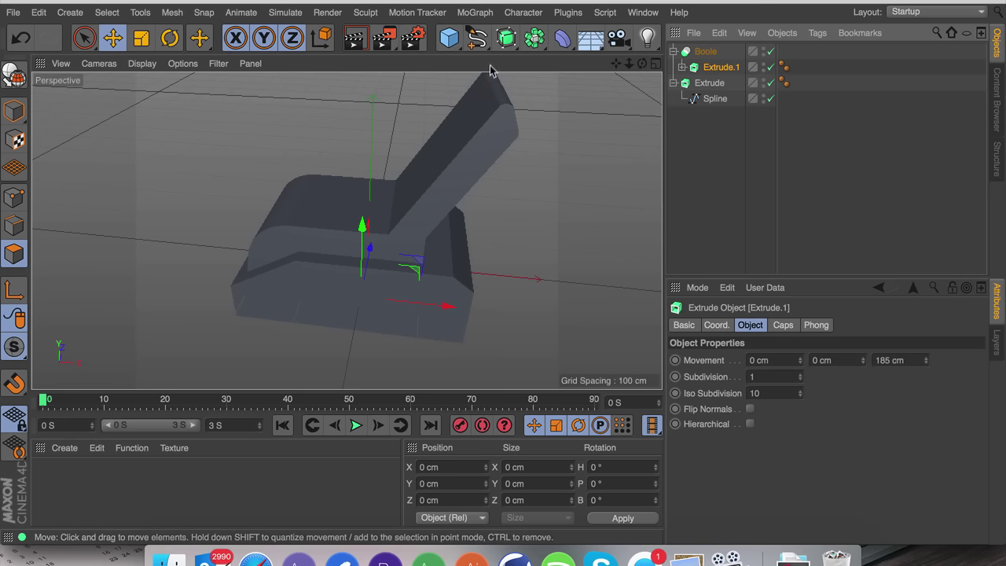
pyautogui.click(448, 38)
pyautogui.moveTo(372, 191); pyautogui.dragTo(390, 96)
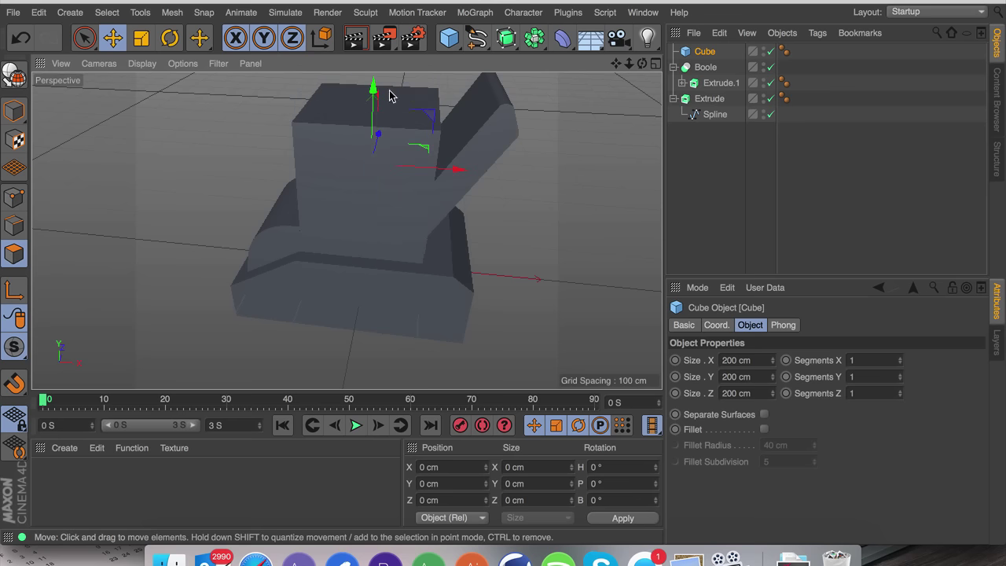
pyautogui.click(727, 326)
pyautogui.moveTo(963, 393); pyautogui.dragTo(962, 370)
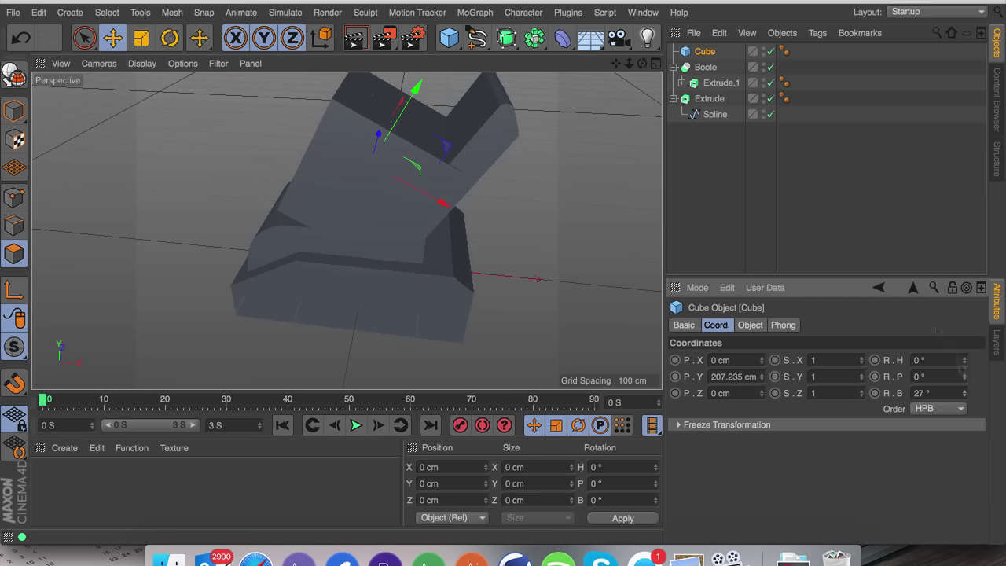
# Set the cube's bank rotation to 32° and its Y size to 417 cm.
pyautogui.click(649, 62)
pyautogui.moveTo(615, 238)
pyautogui.mouseDown()
pyautogui.moveTo(505, 317)
pyautogui.moveTo(617, 240)
pyautogui.mouseUp()
pyautogui.moveTo(959, 391); pyautogui.dragTo(964, 393)
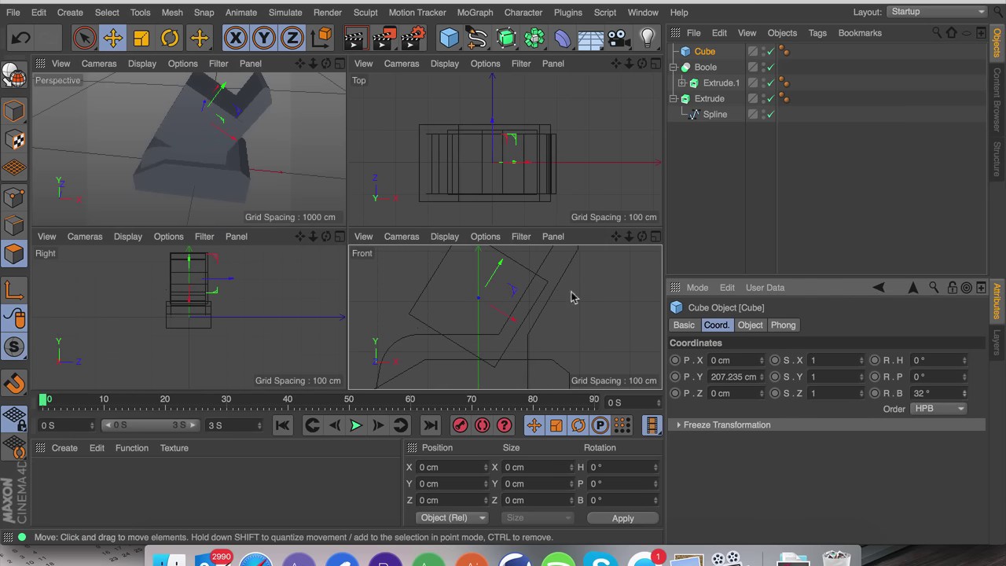
pyautogui.click(751, 325)
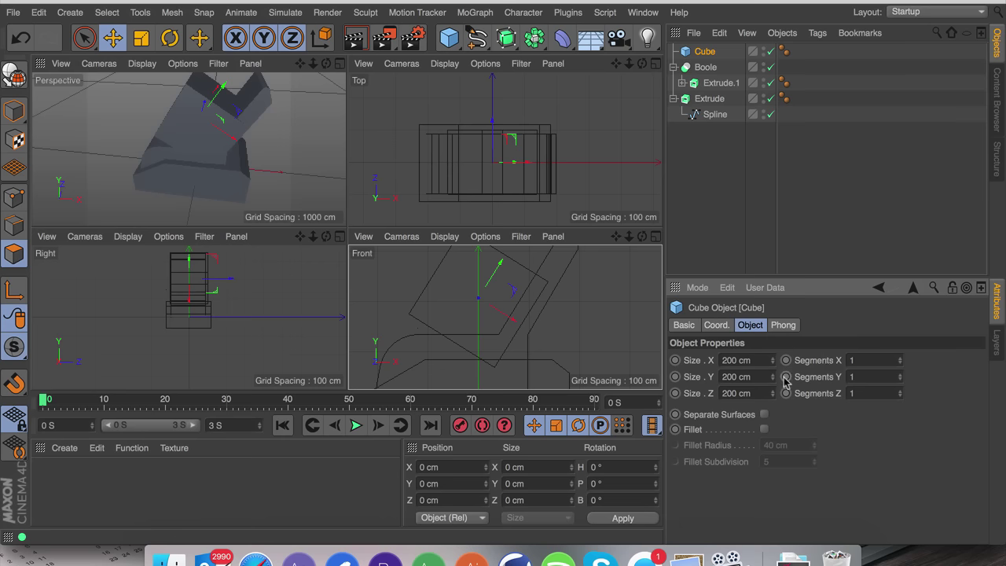
pyautogui.moveTo(772, 377); pyautogui.dragTo(774, 376)
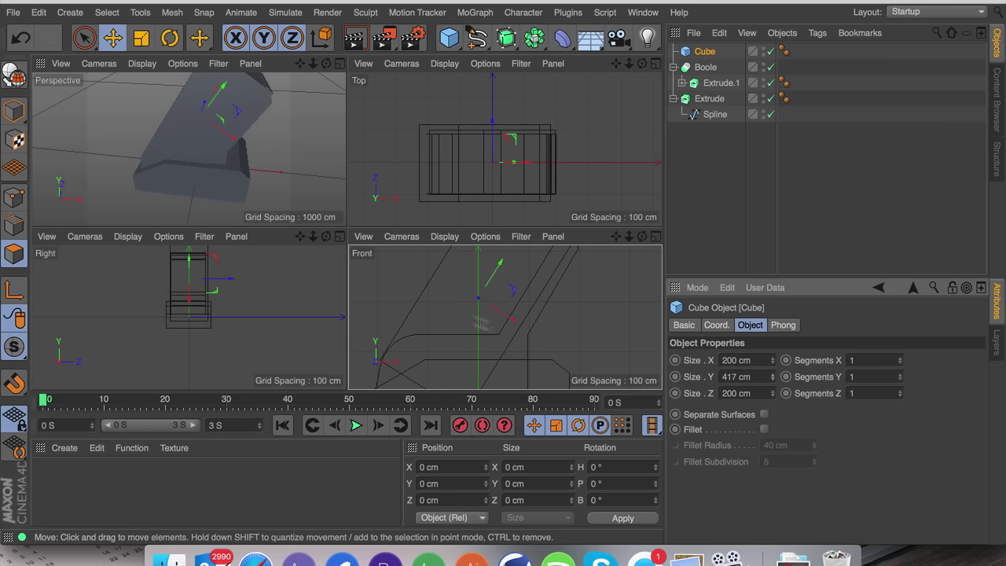
# Scale the cube down uniformly to about 131.8 × 274.8 × 131.8 cm and slide it slightly down along its own Y axis.
pyautogui.press('t')
pyautogui.moveTo(610, 319); pyautogui.dragTo(369, 319)
pyautogui.press('e')
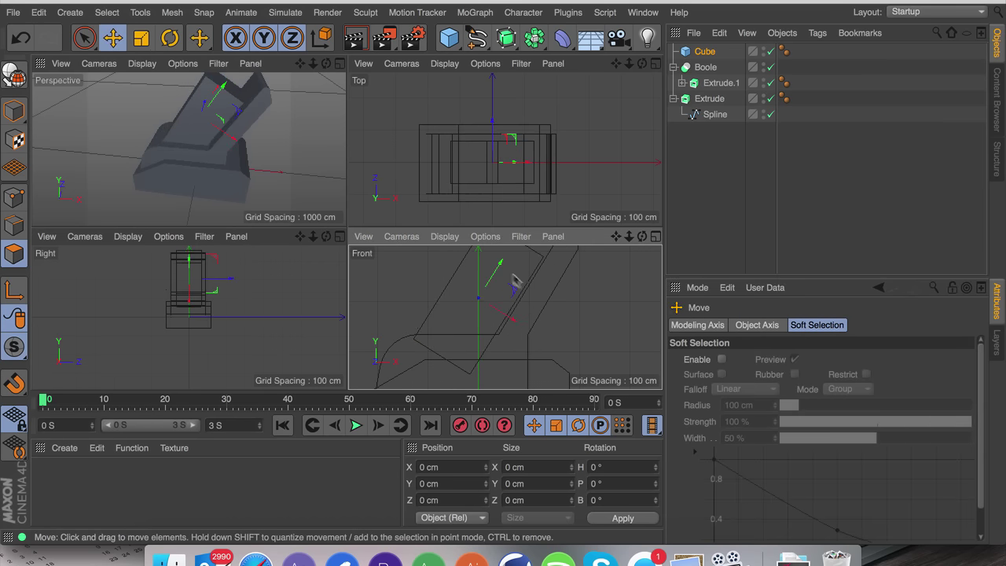
pyautogui.moveTo(498, 265); pyautogui.dragTo(488, 278)
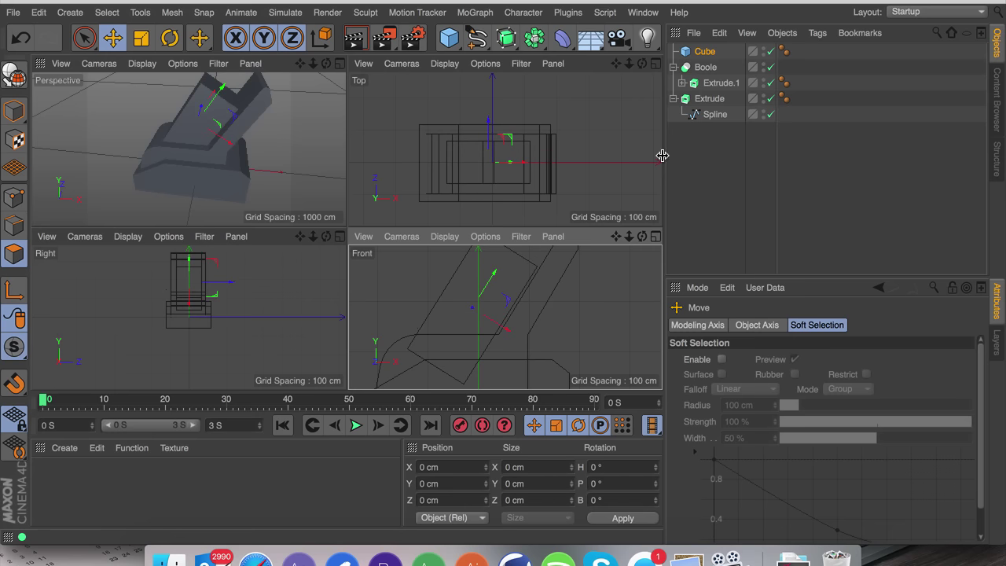
# Set the cube's Y size to about 524.8 cm and its Z size to about 172.8 cm.
pyautogui.click(706, 51)
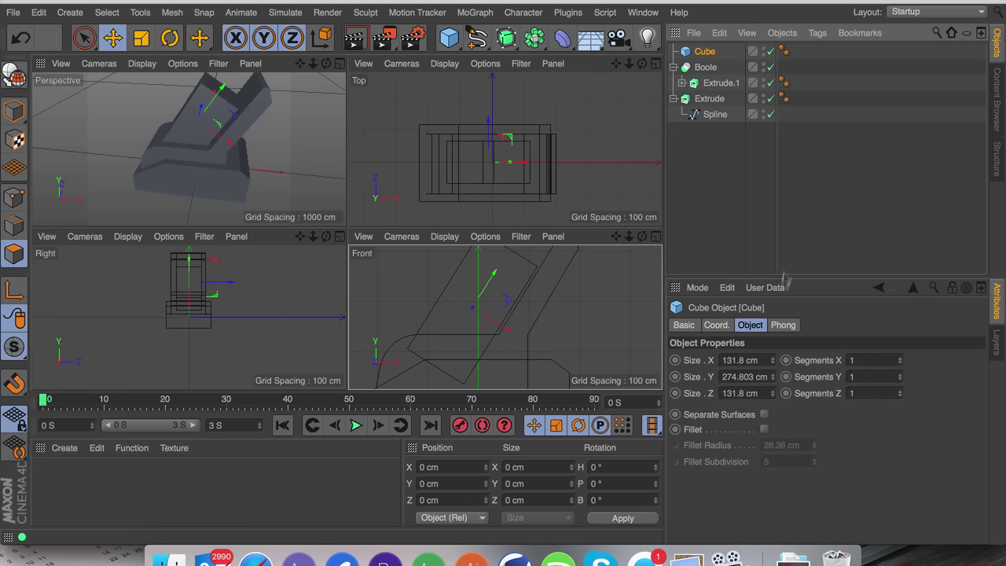
pyautogui.rightClick(781, 377)
pyautogui.moveTo(774, 377); pyautogui.dragTo(773, 345)
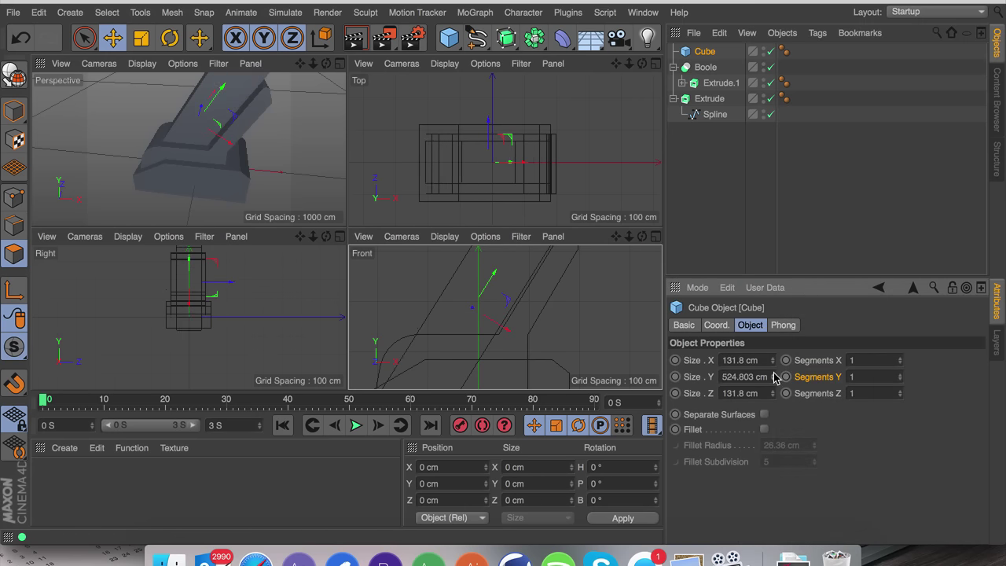
pyautogui.moveTo(614, 236)
pyautogui.mouseDown()
pyautogui.moveTo(505, 317)
pyautogui.moveTo(614, 237)
pyautogui.mouseUp()
pyautogui.moveTo(325, 63)
pyautogui.mouseDown()
pyautogui.moveTo(346, 75)
pyautogui.moveTo(326, 63)
pyautogui.mouseUp()
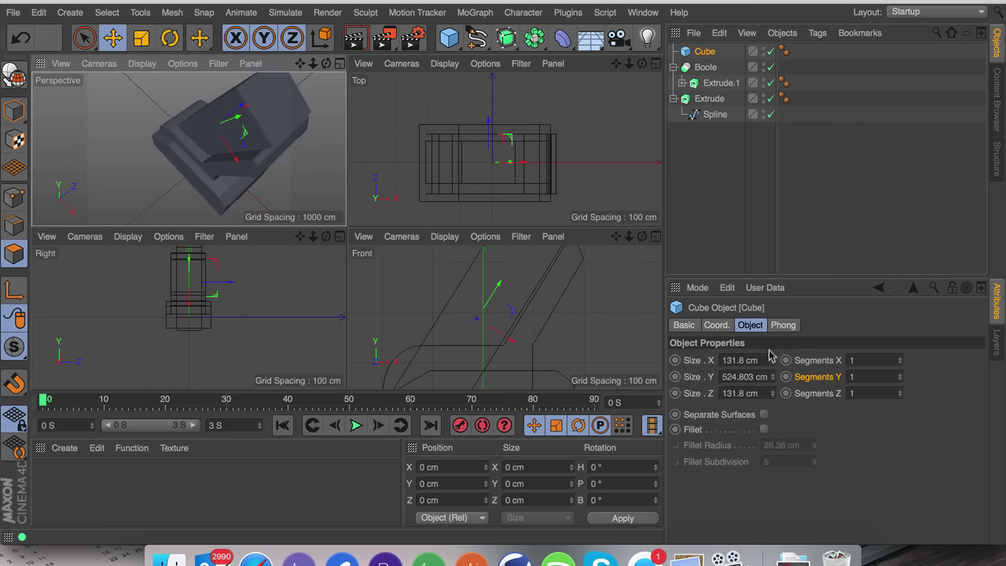
pyautogui.moveTo(772, 393); pyautogui.dragTo(772, 359)
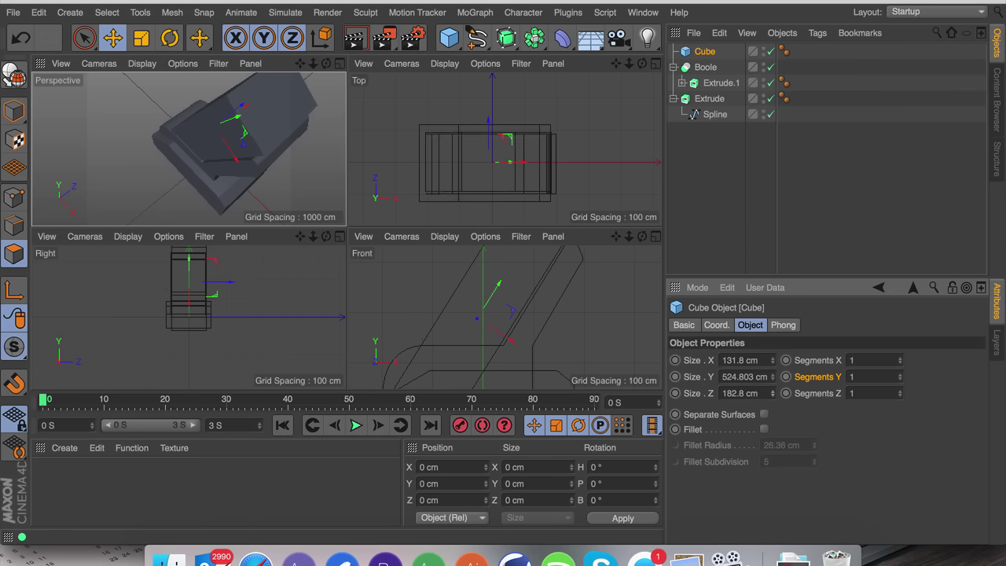
pyautogui.moveTo(772, 359); pyautogui.dragTo(772, 363)
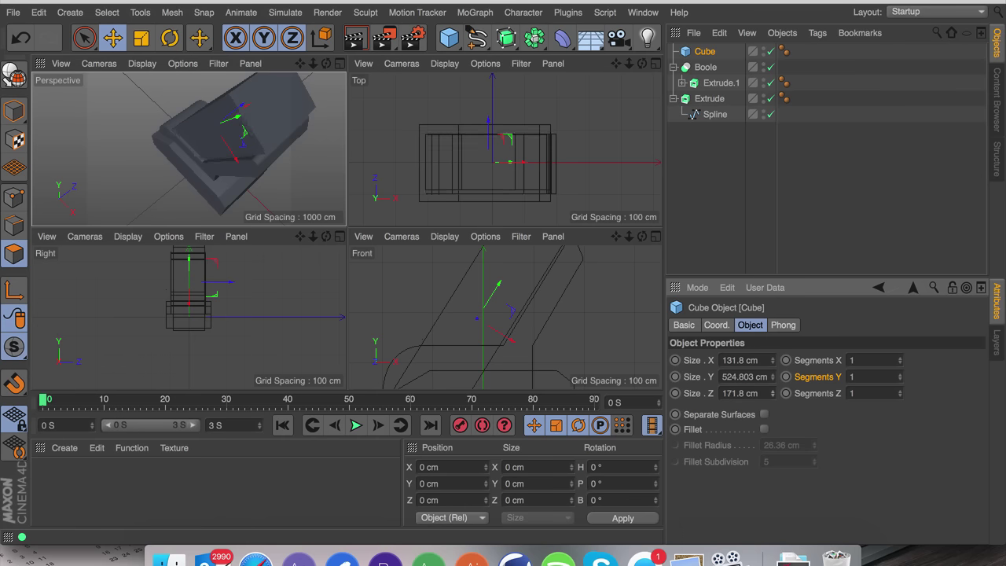
# Lengthen the cube to about 1298.8 cm in Y and slide it up along its own tilted Y axis.
pyautogui.scroll(-5, 505, 317)
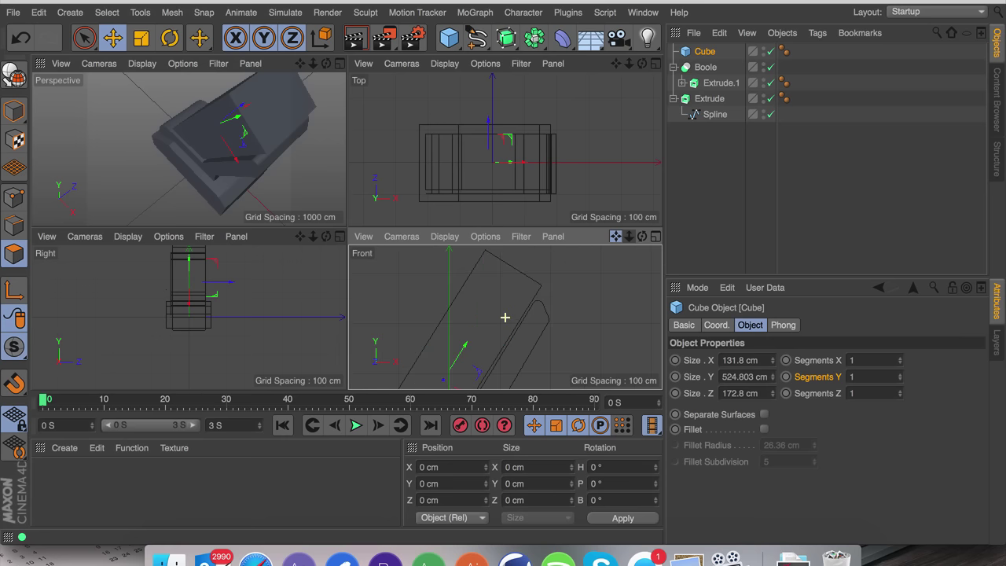
pyautogui.moveTo(629, 239); pyautogui.dragTo(577, 259)
pyautogui.moveTo(773, 383); pyautogui.dragTo(773, 382)
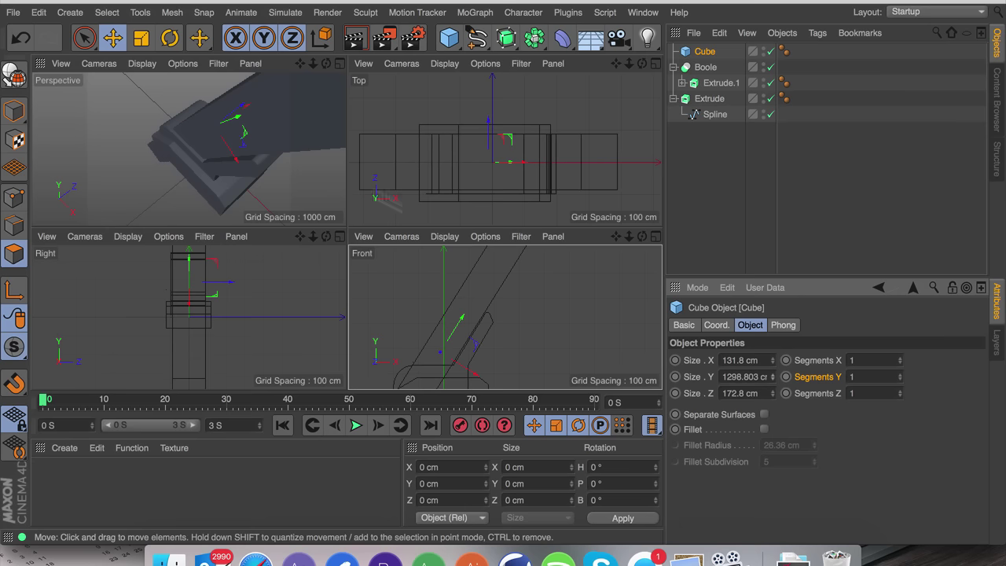
pyautogui.moveTo(462, 326); pyautogui.dragTo(477, 291)
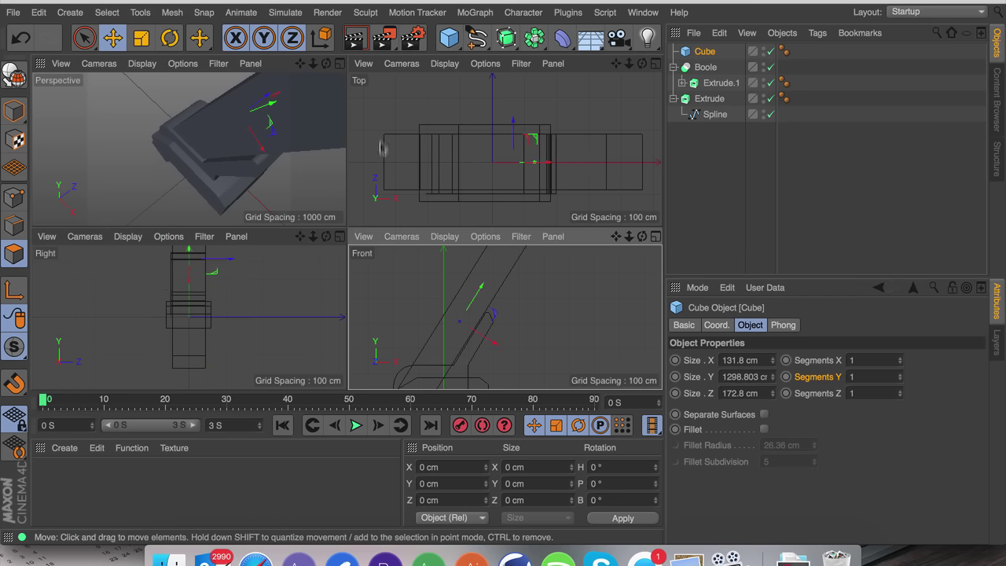
pyautogui.click(322, 39)
pyautogui.click(324, 41)
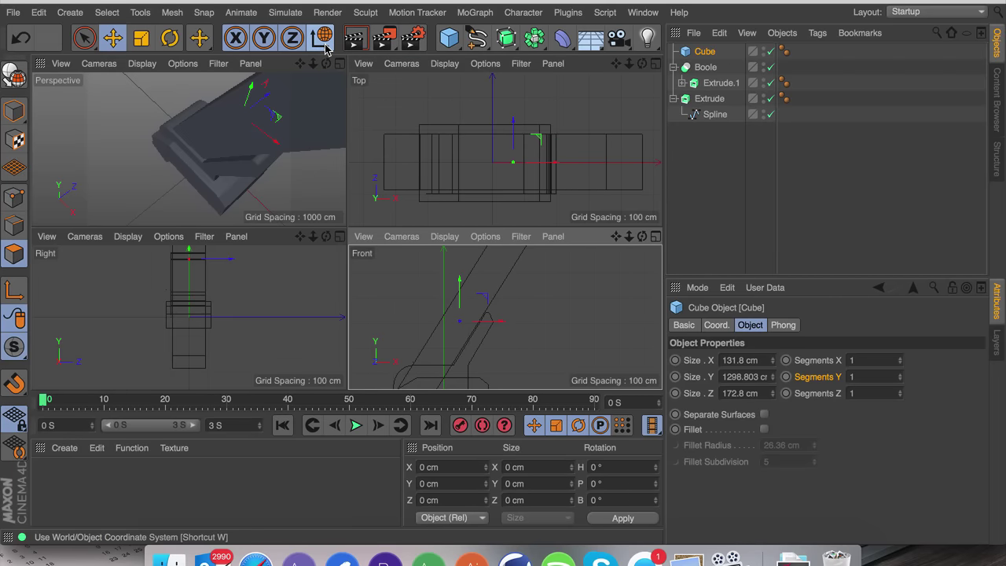
pyautogui.press('w')
pyautogui.moveTo(471, 293); pyautogui.dragTo(519, 233)
pyautogui.moveTo(326, 63); pyautogui.dragTo(352, 53)
pyautogui.click(341, 66)
pyautogui.moveTo(622, 68); pyautogui.dragTo(346, 230)
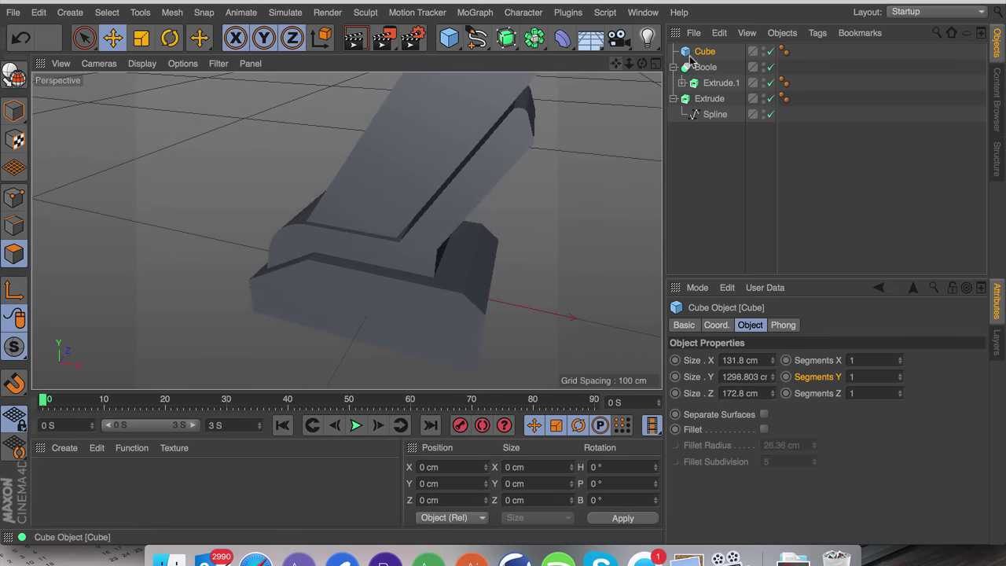
# Duplicate the tilted cube and nest the copy in the Boole below Extrude.1.
pyautogui.hotkey('ctrl', 'c')
pyautogui.hotkey('ctrl', 'v')
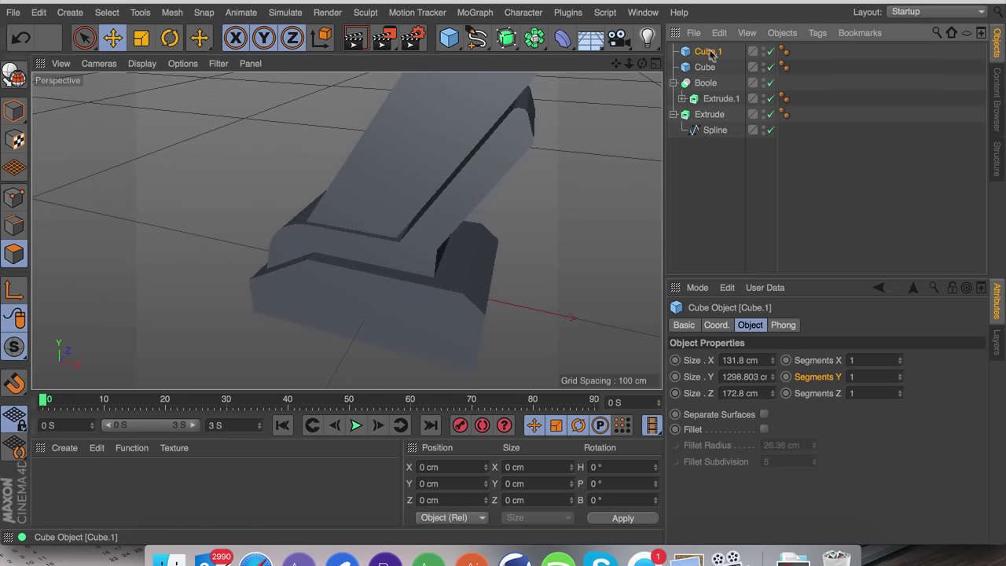
pyautogui.moveTo(696, 89); pyautogui.dragTo(703, 78)
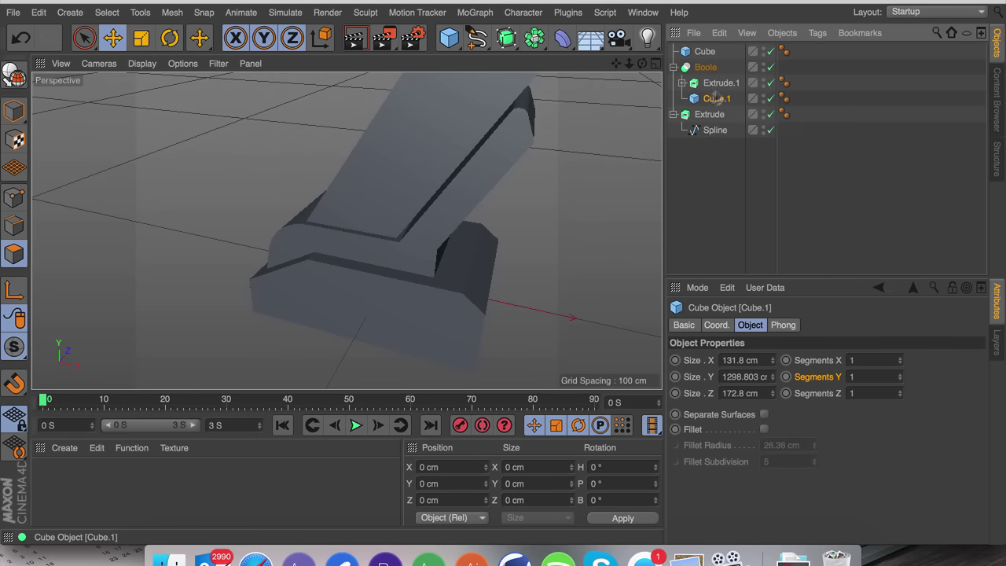
# Set the Z movement of Extrude.1 to 196 cm.
pyautogui.press('t')
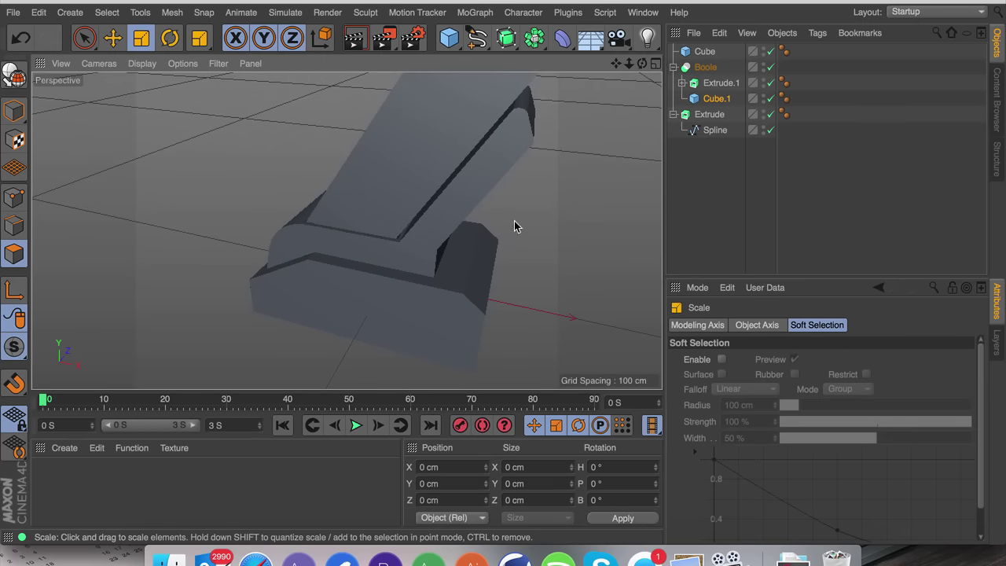
pyautogui.scroll(10, 324, 203)
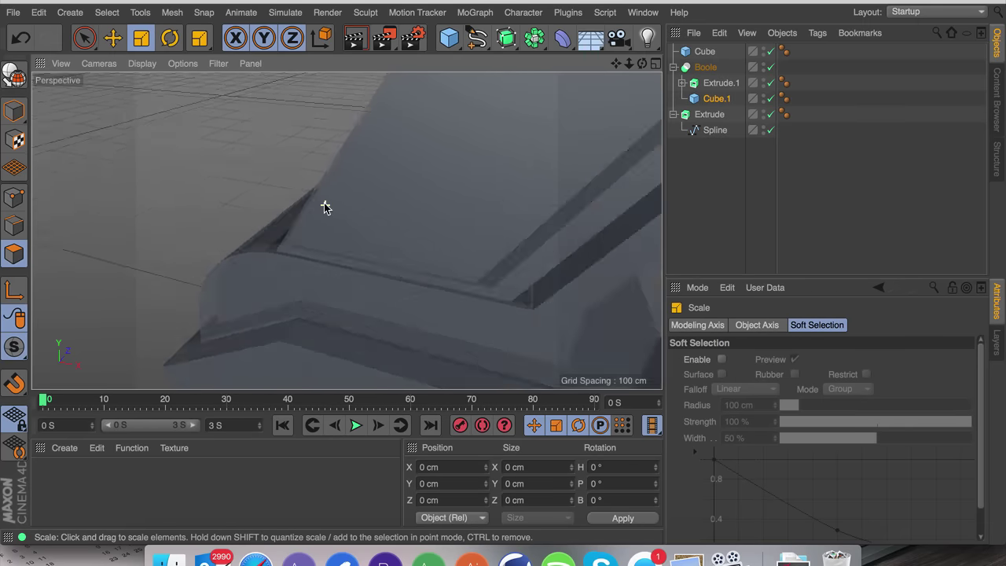
pyautogui.keyDown('alt'); pyautogui.moveTo(282, 244); pyautogui.dragTo(463, 291); pyautogui.keyUp('alt')
pyautogui.moveTo(615, 64); pyautogui.dragTo(640, 64)
pyautogui.click(719, 82)
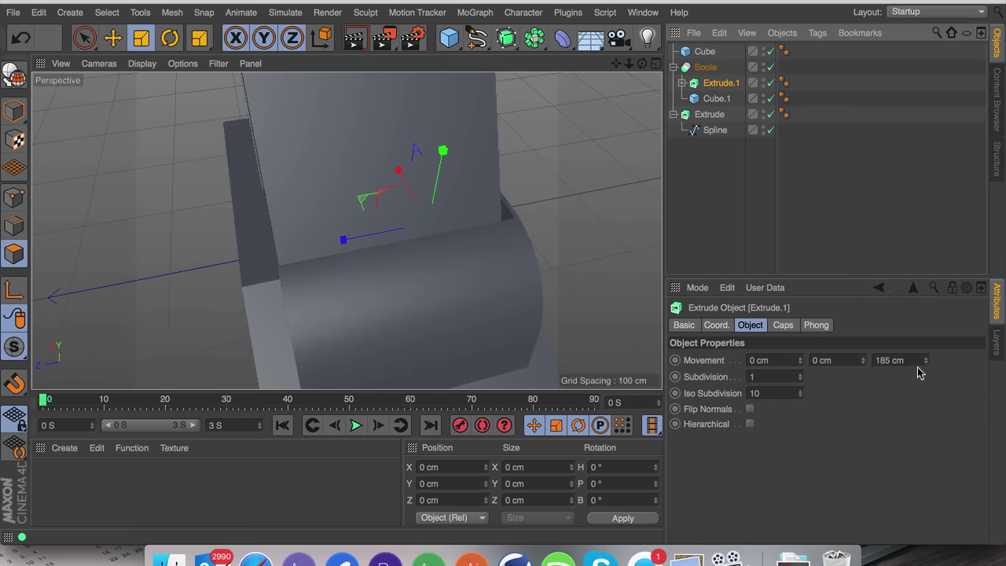
pyautogui.moveTo(924, 359); pyautogui.dragTo(925, 346)
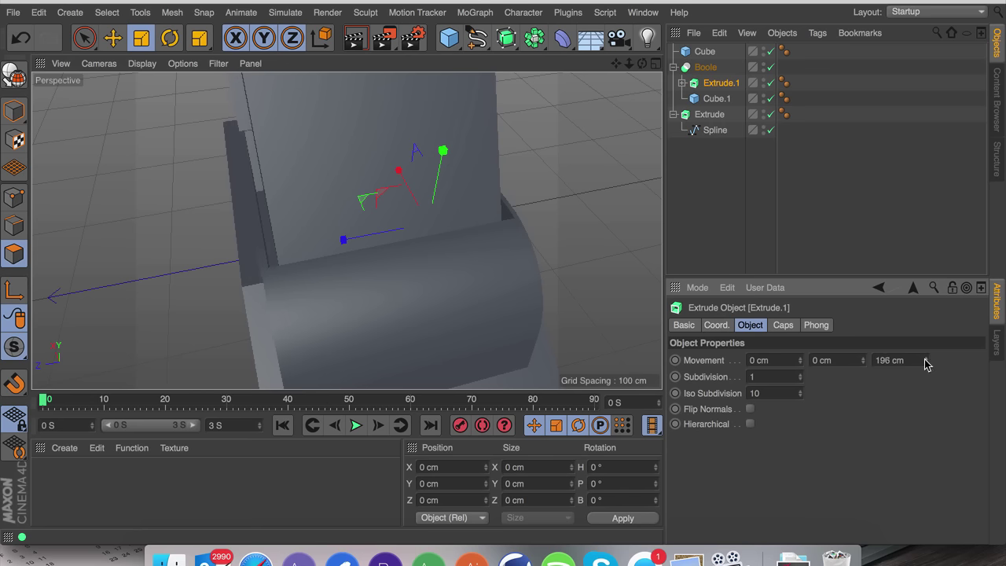
# Shorten the original cube outside the Boole in Y and slide it back down its own Y axis into the base.
pyautogui.keyDown('alt'); pyautogui.moveTo(527, 256); pyautogui.dragTo(372, 200); pyautogui.keyUp('alt')
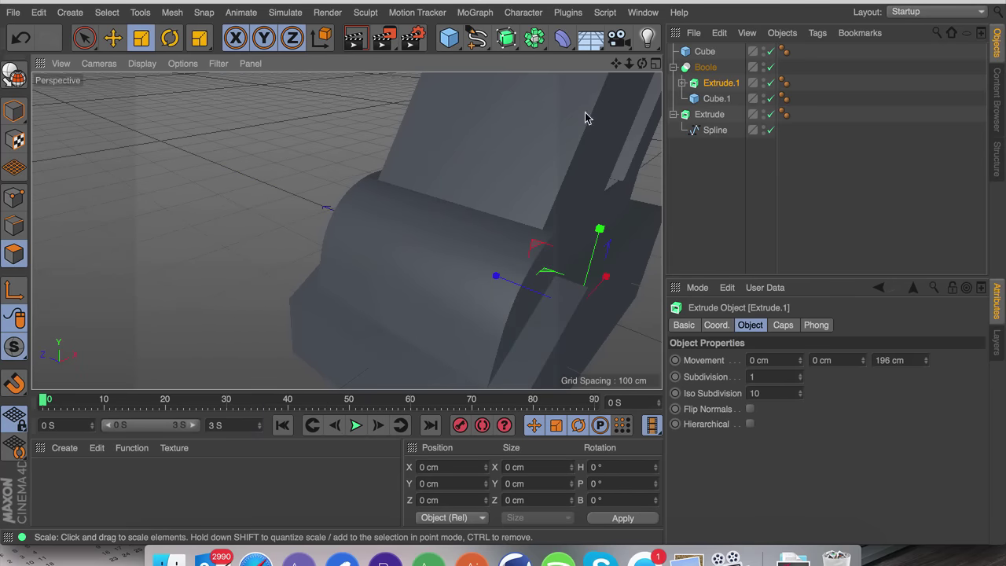
pyautogui.moveTo(615, 63); pyautogui.dragTo(542, 117)
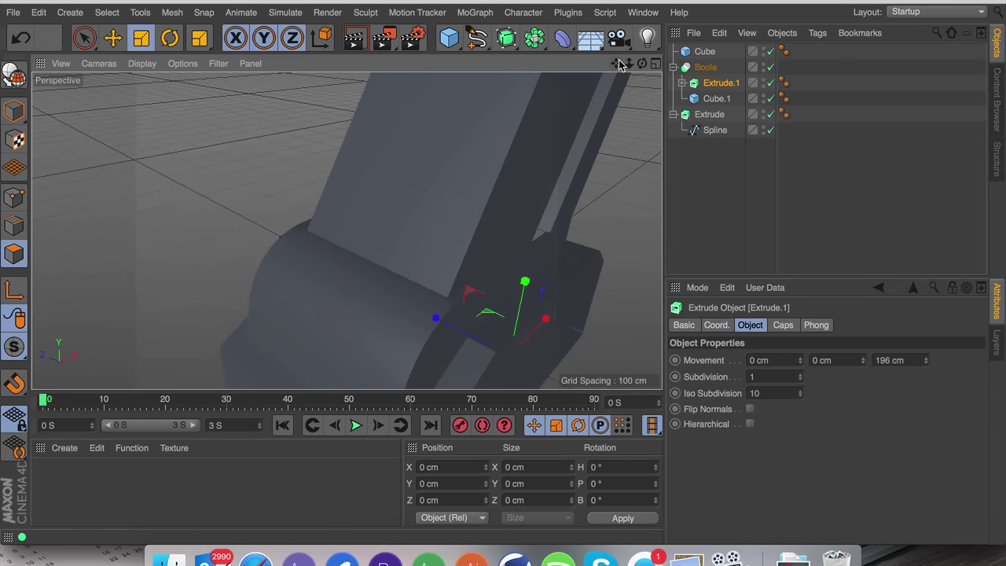
pyautogui.moveTo(638, 69); pyautogui.dragTo(516, 150)
pyautogui.click(699, 51)
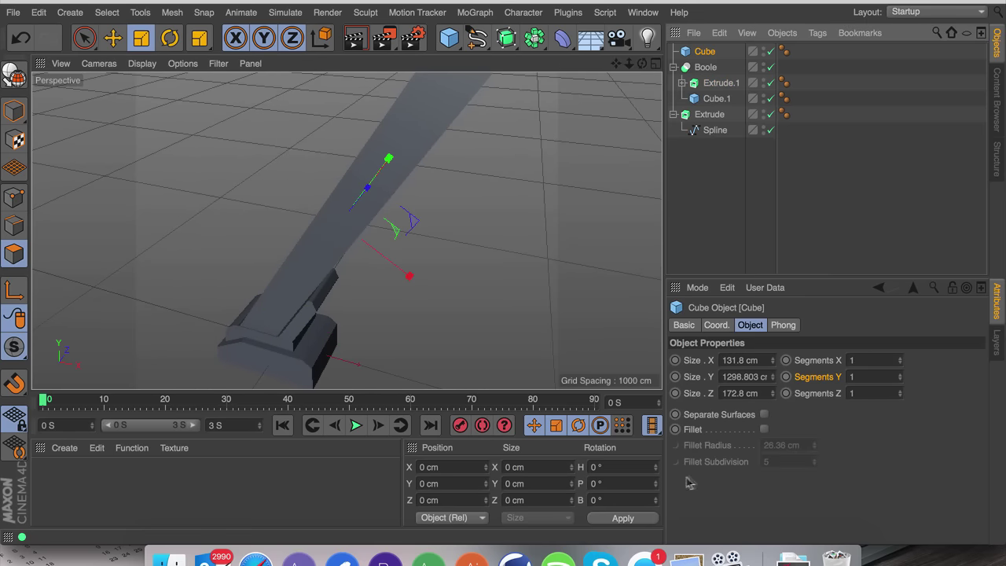
pyautogui.moveTo(773, 381); pyautogui.dragTo(773, 383)
pyautogui.press('e')
pyautogui.moveTo(386, 161); pyautogui.dragTo(325, 202)
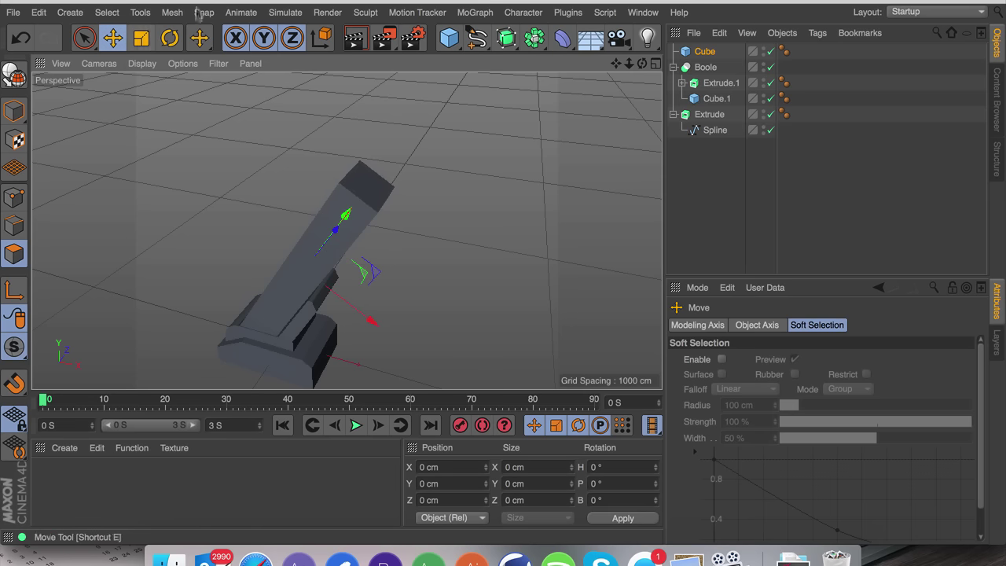
pyautogui.click(140, 48)
pyautogui.press('r')
pyautogui.press('e')
pyautogui.press('r')
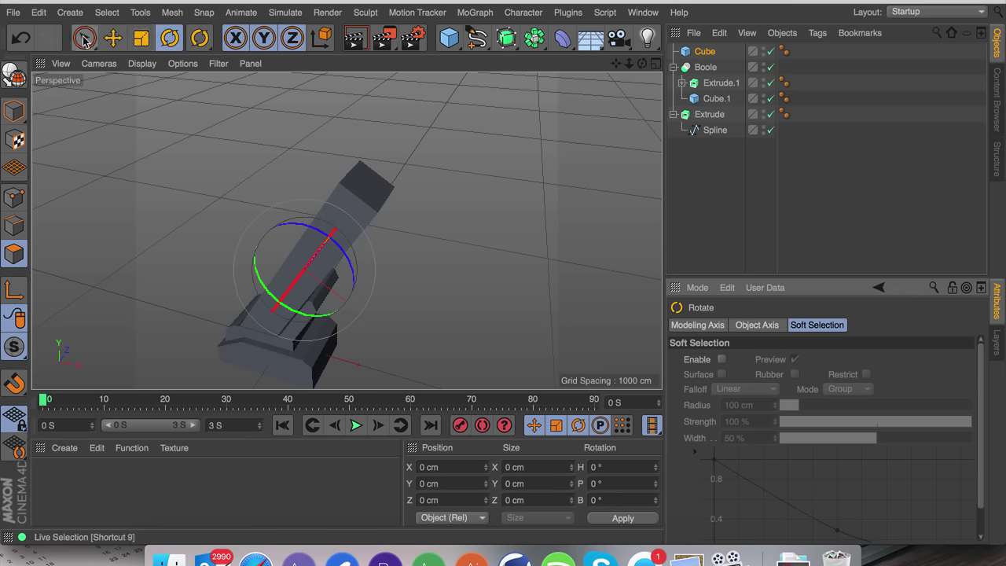
pyautogui.click(85, 43)
pyautogui.click(112, 38)
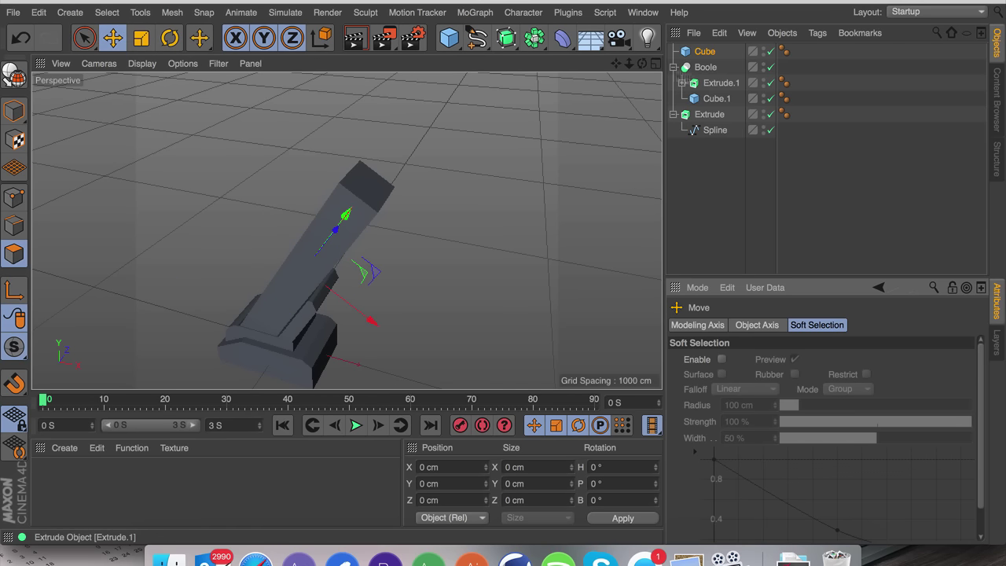
pyautogui.moveTo(615, 68); pyautogui.dragTo(637, 64)
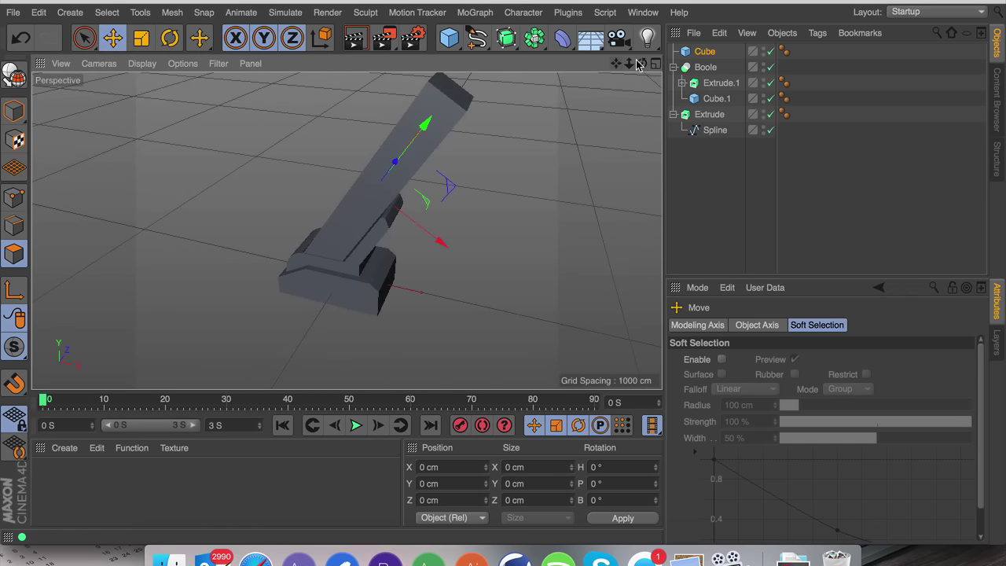
pyautogui.scroll(5, 348, 229)
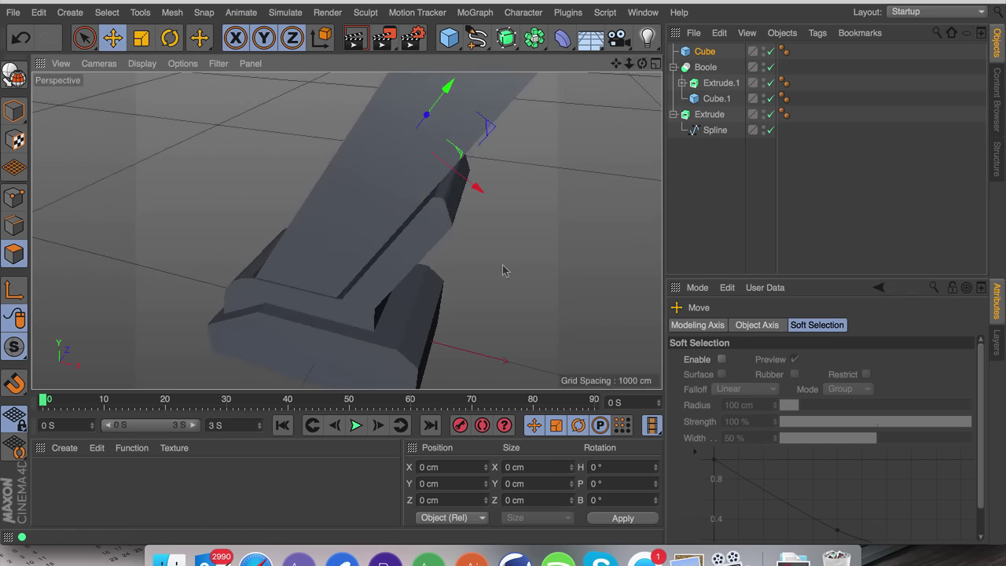
pyautogui.scroll(5, 348, 229)
pyautogui.moveTo(644, 64); pyautogui.dragTo(561, 102)
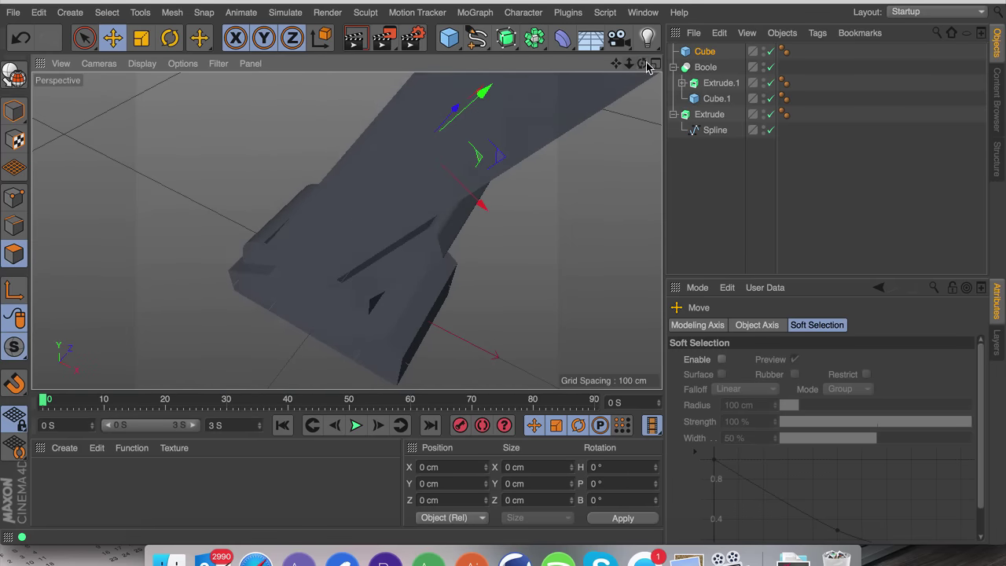
pyautogui.scroll(-8, 348, 228)
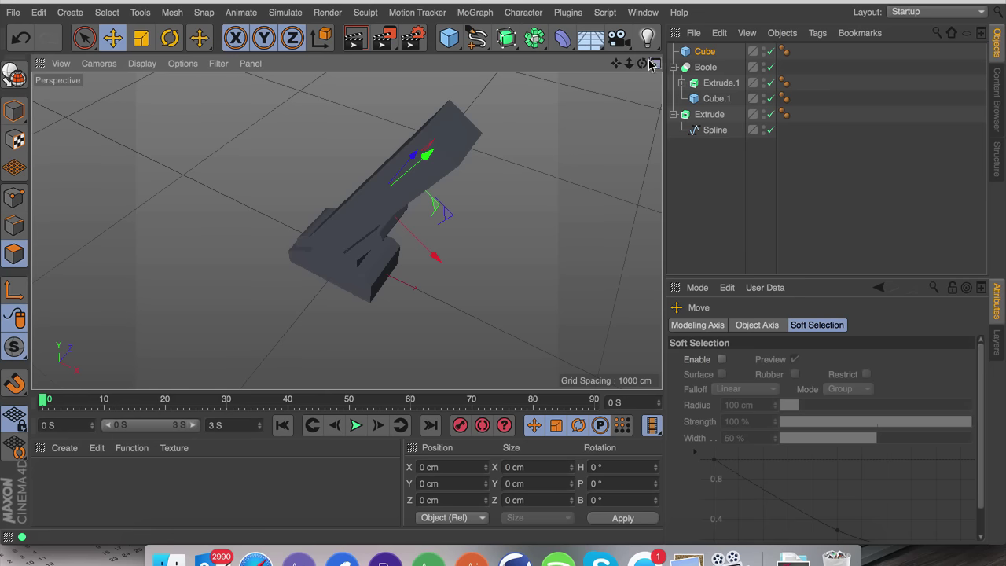
# Switch to the four-view layout and frame the tilted beam in the Front view.
pyautogui.click(652, 65)
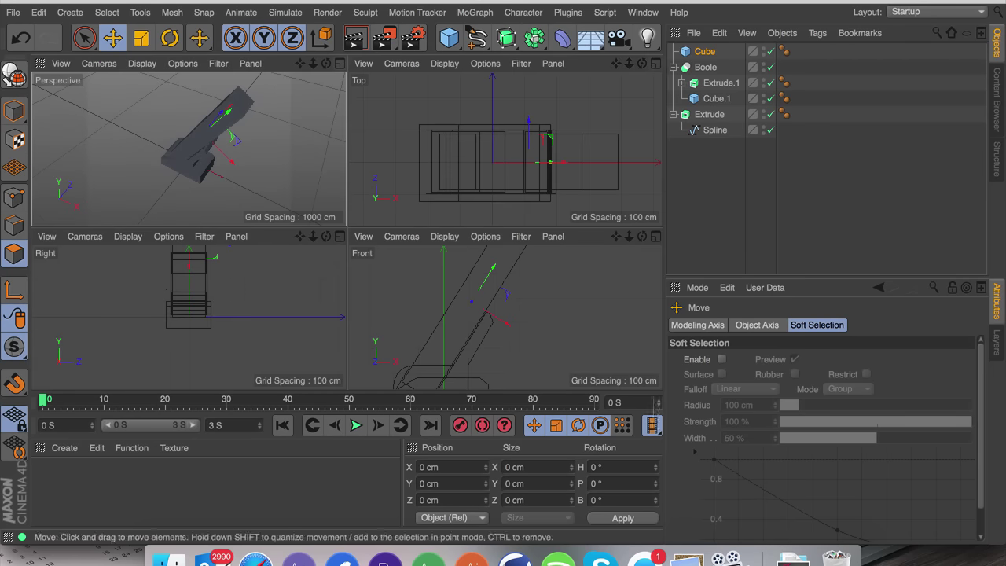
pyautogui.moveTo(615, 236)
pyautogui.mouseDown()
pyautogui.moveTo(691, 223)
pyautogui.moveTo(694, 209)
pyautogui.moveTo(621, 238)
pyautogui.mouseUp()
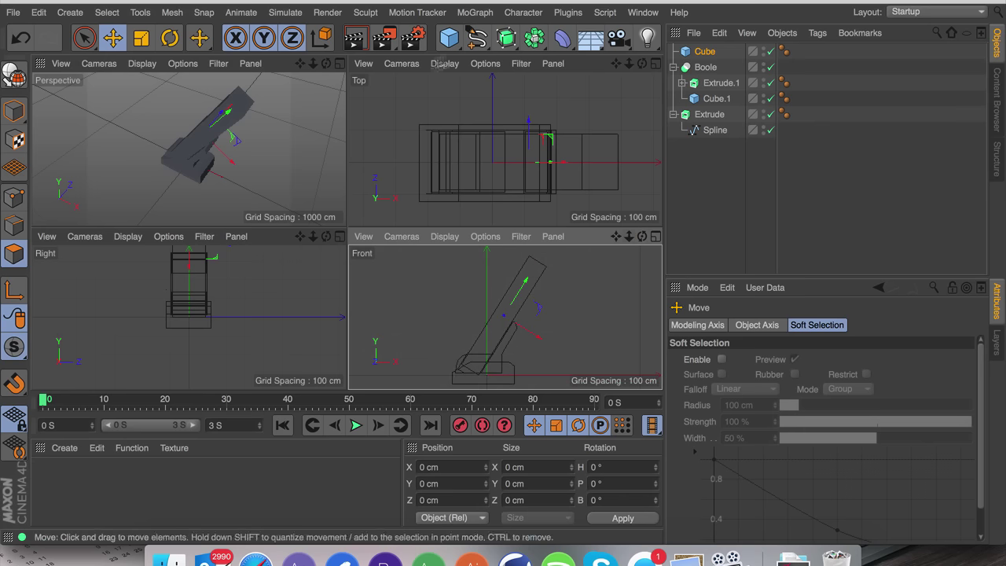
# Start a linear spline in the Front view with two points inside the tilted beam, one on its left edge and one past its upper end.
pyautogui.click(476, 38)
pyautogui.click(547, 87)
pyautogui.scroll(5, 488, 275)
pyautogui.scroll(2, 488, 276)
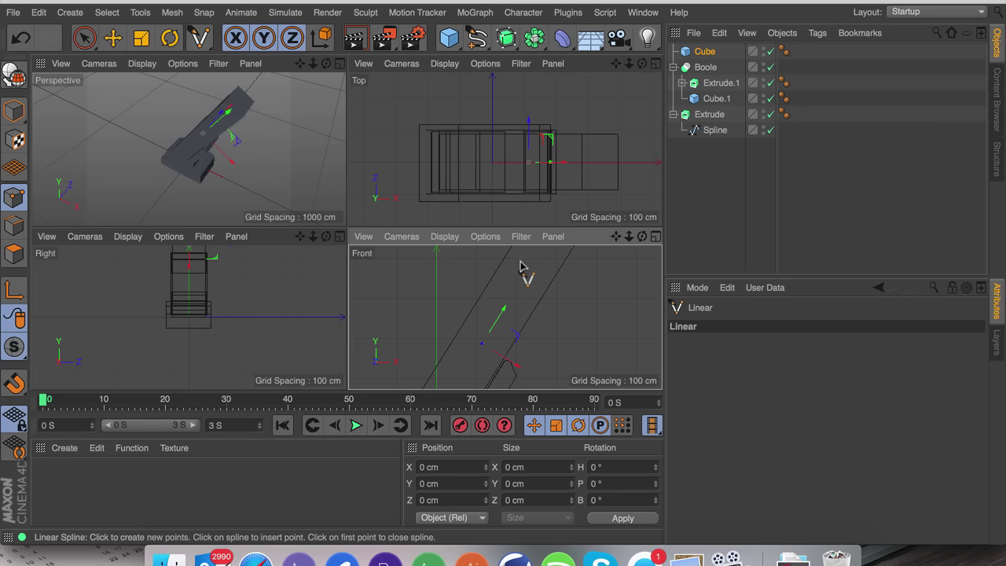
pyautogui.click(531, 265)
pyautogui.click(496, 319)
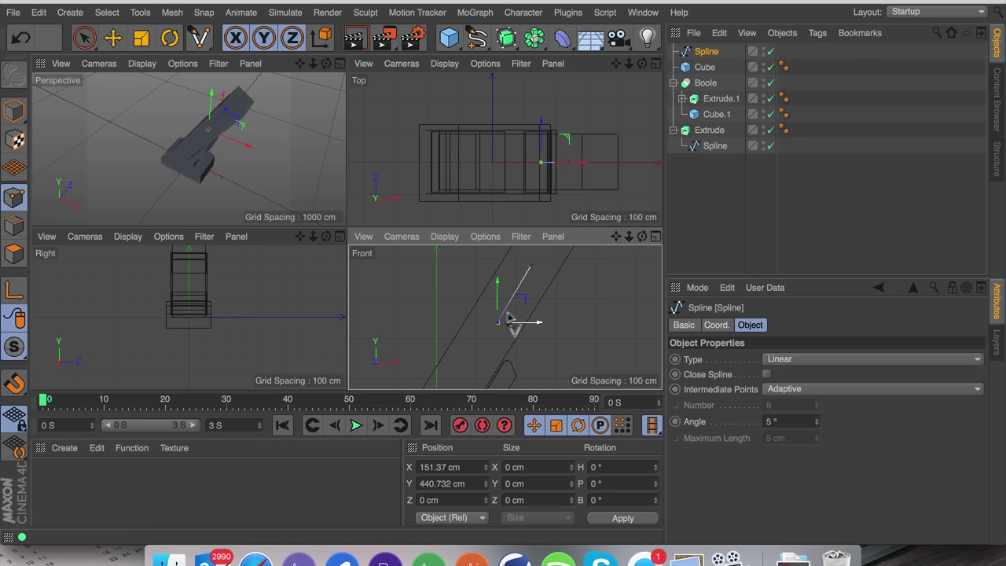
pyautogui.click(483, 287)
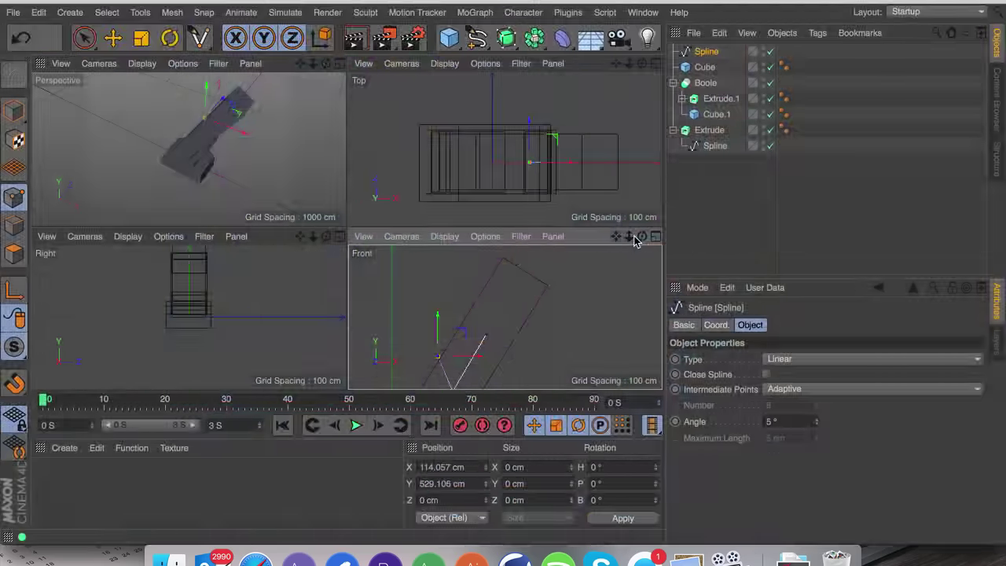
pyautogui.click(509, 264)
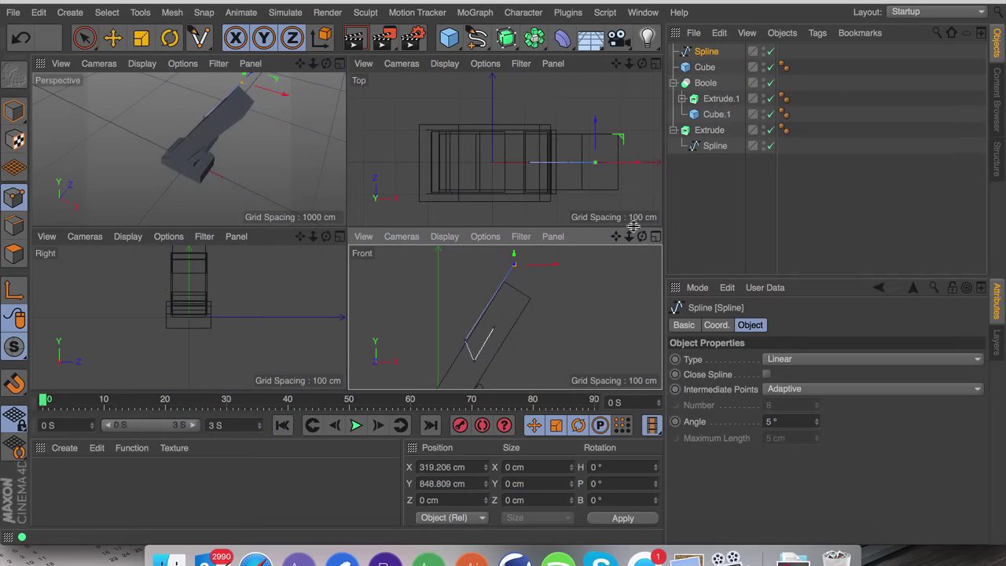
# Move the spline's end point farther up along the beam's slope to about X 498 cm, Y 1143.8 cm.
pyautogui.moveTo(628, 235); pyautogui.dragTo(505, 318)
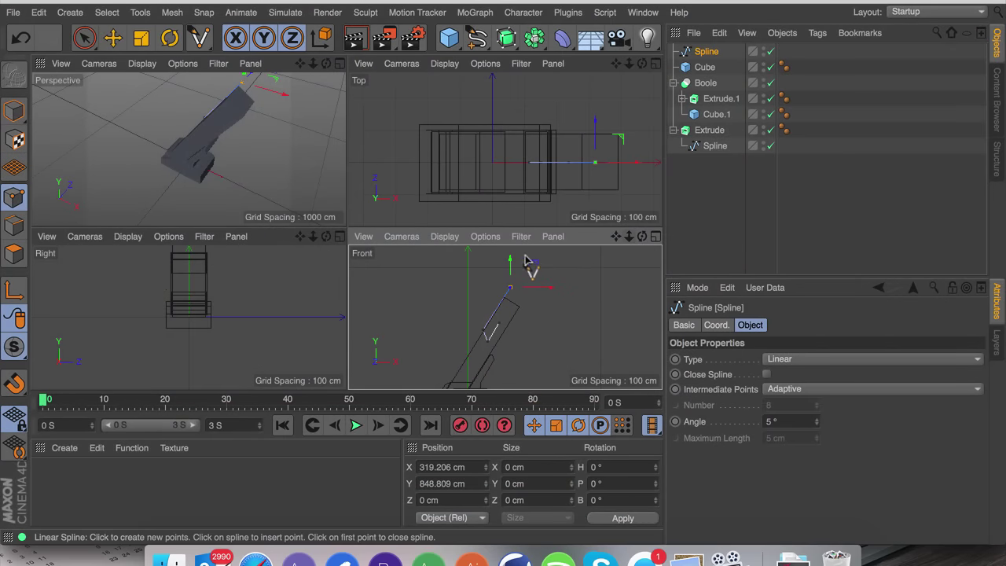
pyautogui.moveTo(628, 236); pyautogui.dragTo(505, 317)
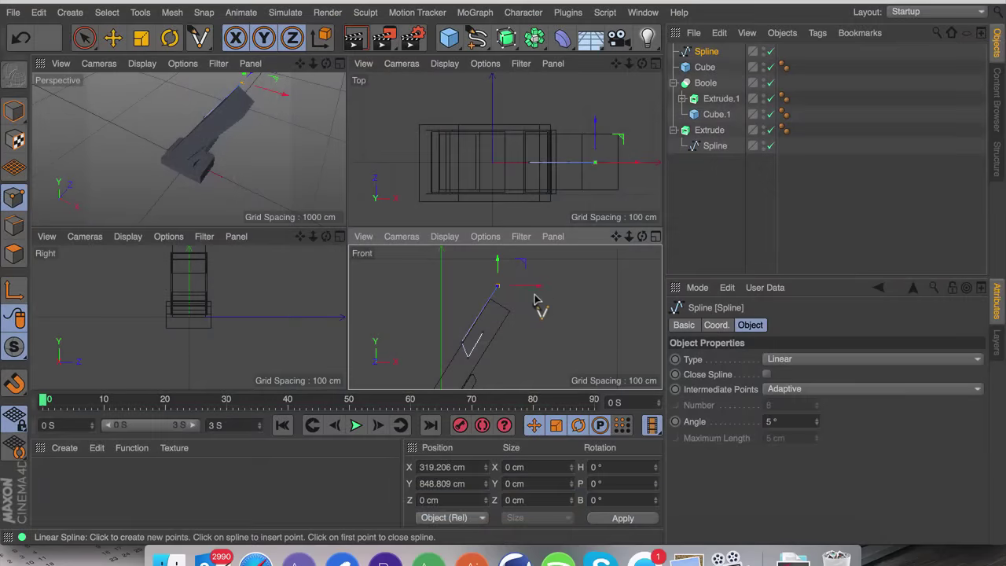
pyautogui.moveTo(532, 287); pyautogui.dragTo(549, 183)
pyautogui.moveTo(552, 249); pyautogui.dragTo(545, 265)
pyautogui.keyDown('alt'); pyautogui.moveTo(505, 318); pyautogui.dragTo(481, 359, button='middle'); pyautogui.keyUp('alt')
pyautogui.moveTo(553, 278); pyautogui.dragTo(530, 280)
pyautogui.moveTo(618, 236); pyautogui.dragTo(675, 169)
pyautogui.scroll(5, 515, 296)
pyautogui.scroll(-5, 522, 301)
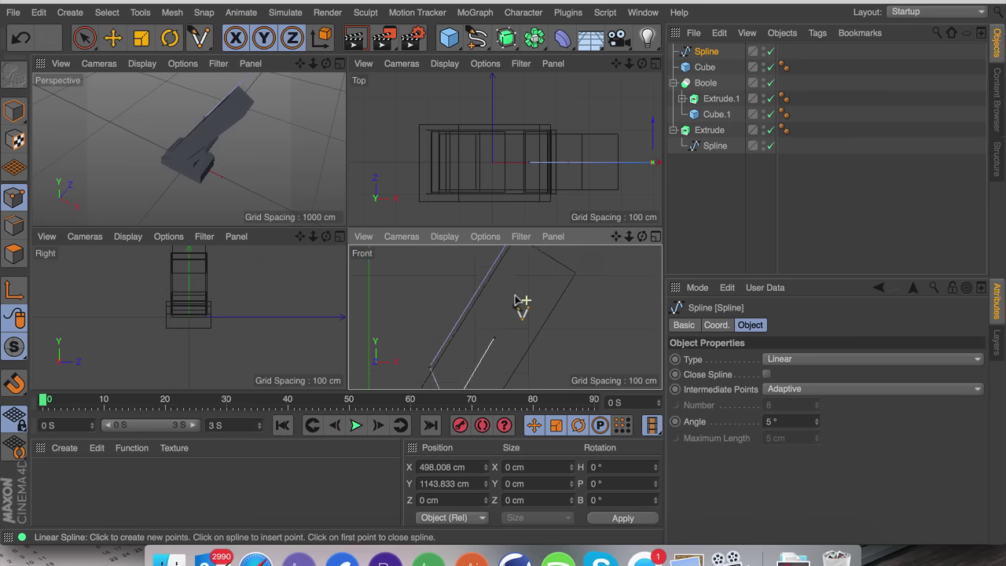
pyautogui.moveTo(615, 236); pyautogui.dragTo(617, 236)
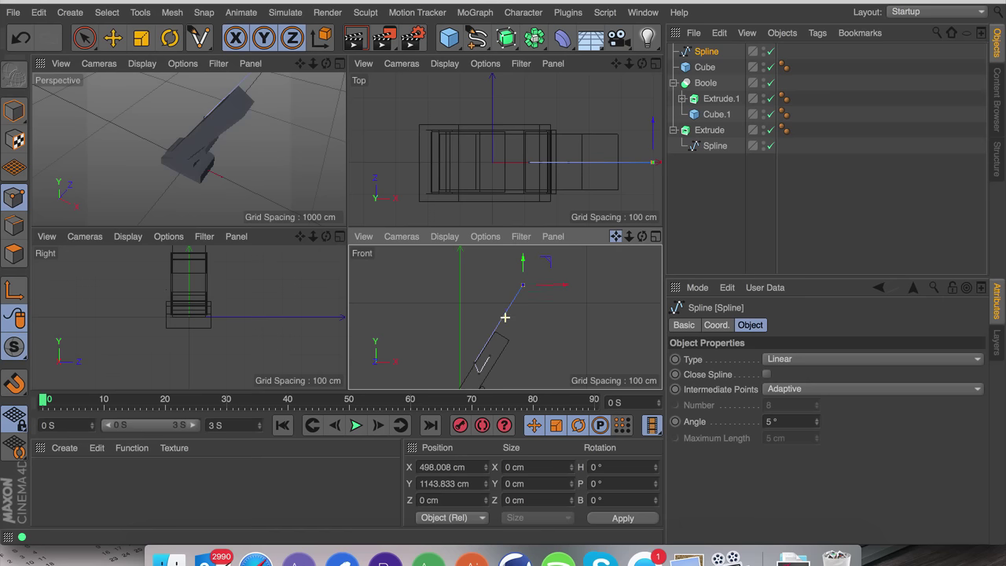
# Add a nearly level spline point at about X 650 cm and another near the beam's right edge at about X 327.4 cm, Y 593.3 cm.
pyautogui.moveTo(618, 236); pyautogui.dragTo(611, 231)
pyautogui.click(553, 293)
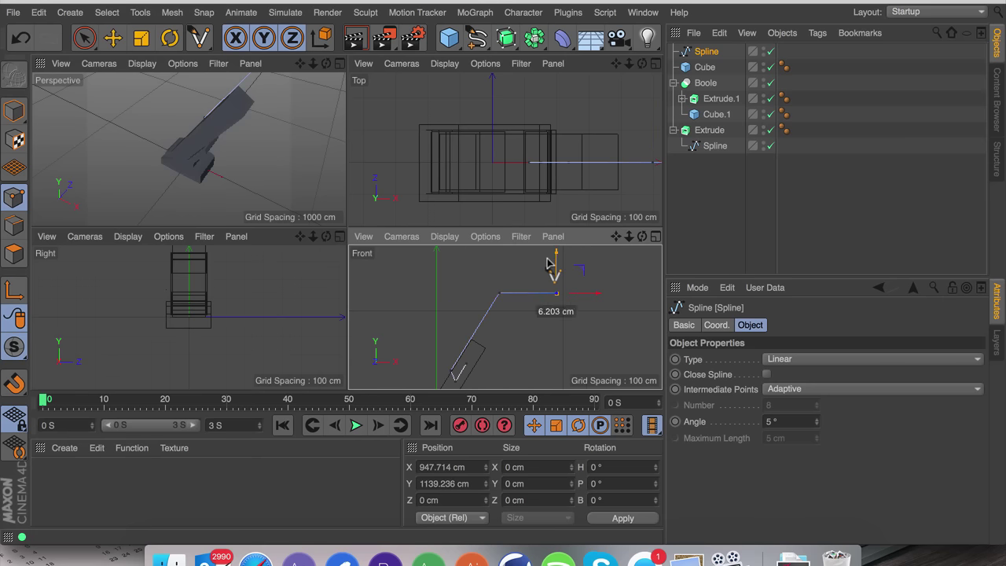
pyautogui.moveTo(579, 291); pyautogui.dragTo(549, 295)
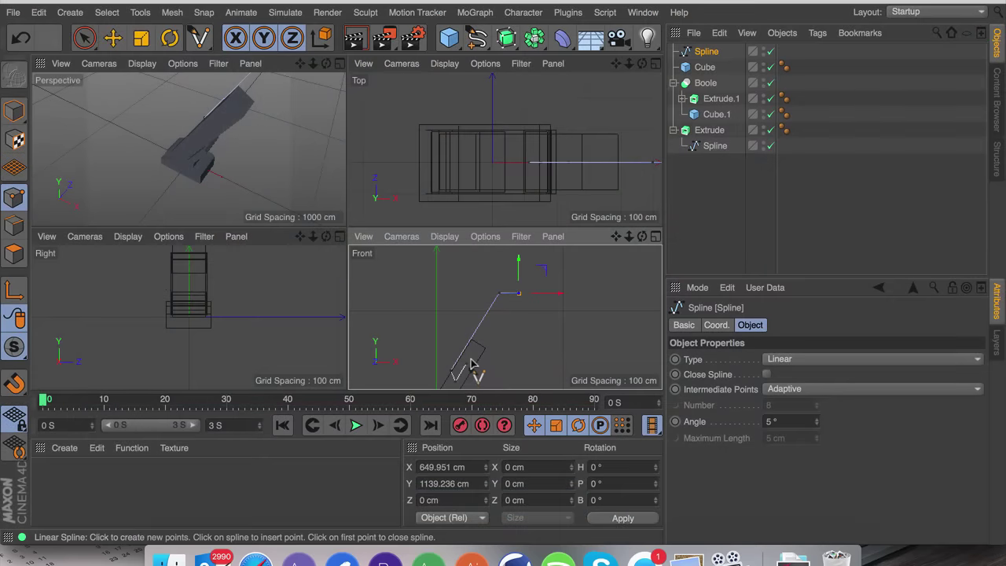
pyautogui.click(481, 361)
pyautogui.moveTo(496, 363); pyautogui.dragTo(472, 360)
pyautogui.scroll(3, 472, 360)
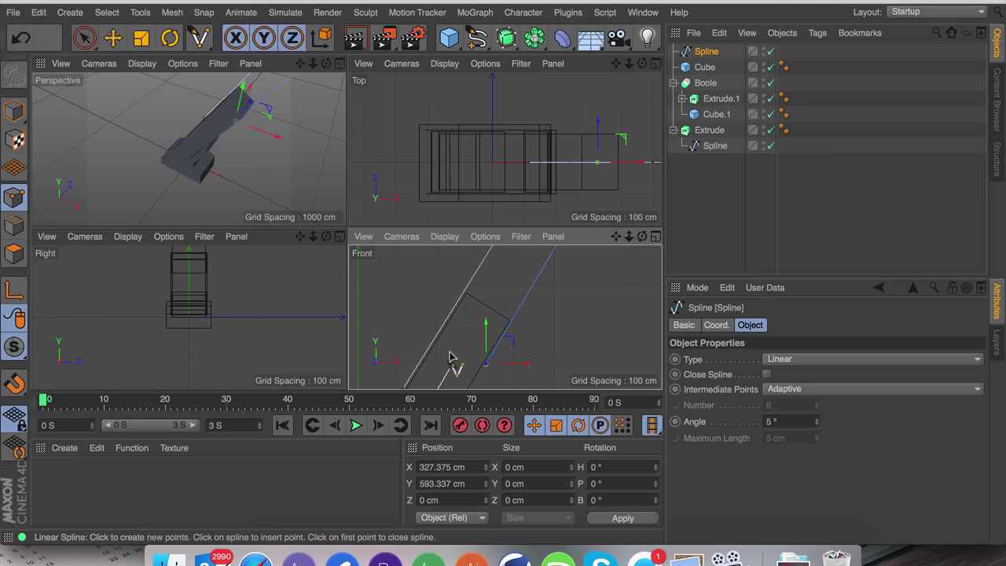
# Try several positions for the spline's next inner corner, undo them, and delete the whole spline.
pyautogui.click(445, 356)
pyautogui.press('super+z')
pyautogui.click(450, 362)
pyautogui.hotkey('ctrl', 'z')
pyautogui.moveTo(510, 359); pyautogui.dragTo(495, 300)
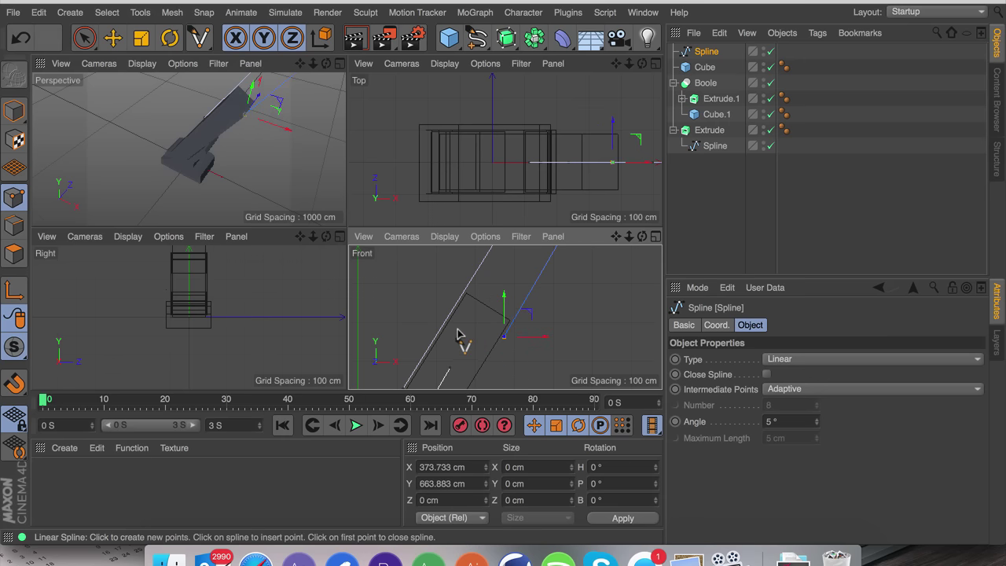
pyautogui.click(467, 353)
pyautogui.hotkey('ctrl', 'z')
pyautogui.click(477, 353)
pyautogui.press('super+z')
pyautogui.click(461, 337)
pyautogui.press('super+z')
pyautogui.press('e')
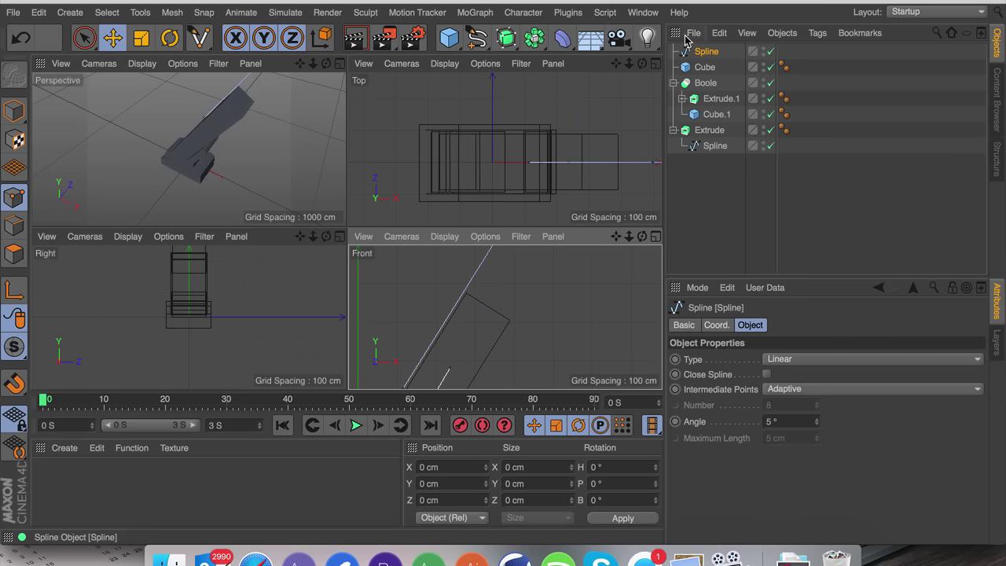
pyautogui.press('Delete')
# Start a new linear spline inside the beam, with its second point at about X 151.2 cm, Y 448.4 cm and a third on the left edge.
pyautogui.moveTo(520, 325); pyautogui.dragTo(504, 317, button='middle')
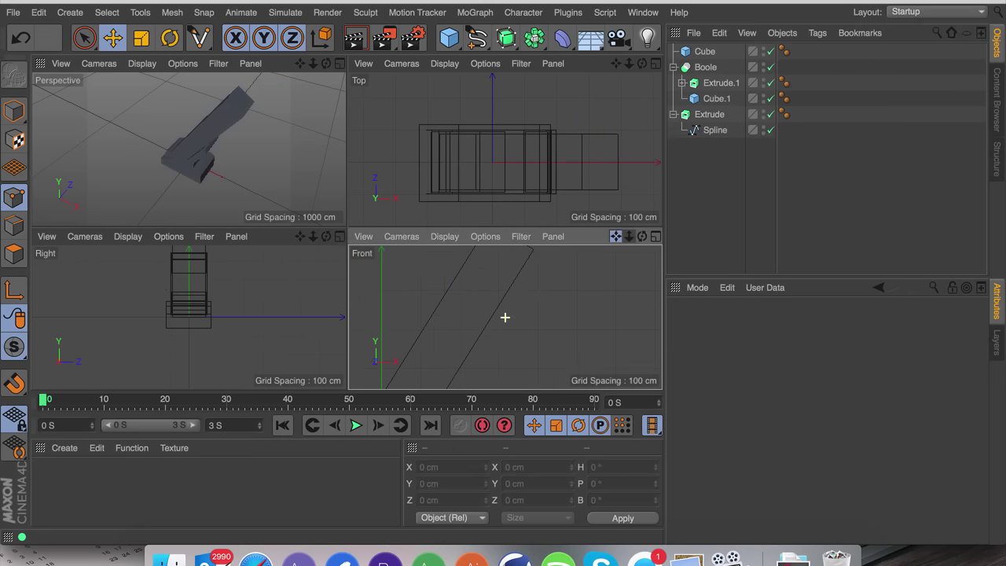
pyautogui.click(476, 38)
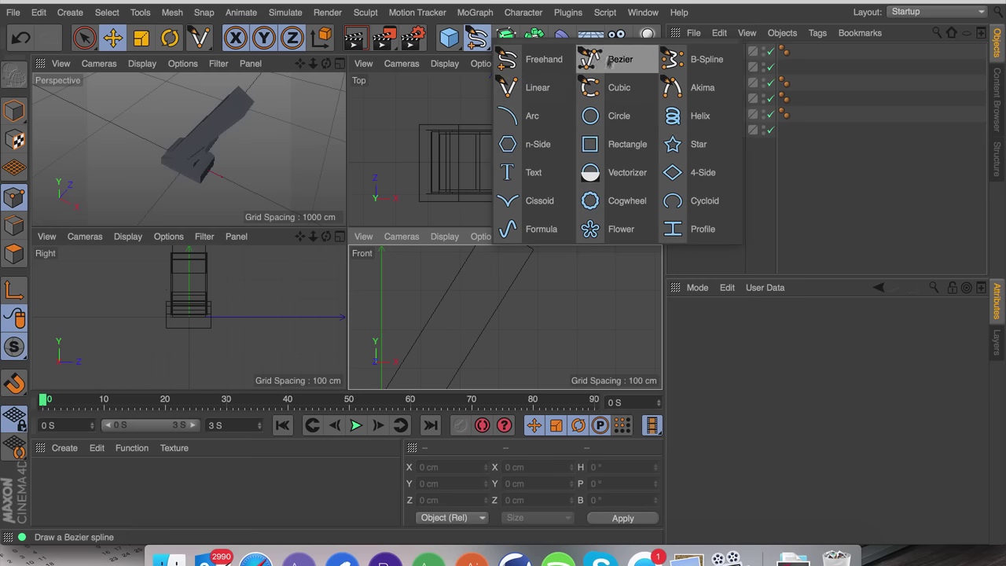
pyautogui.click(538, 88)
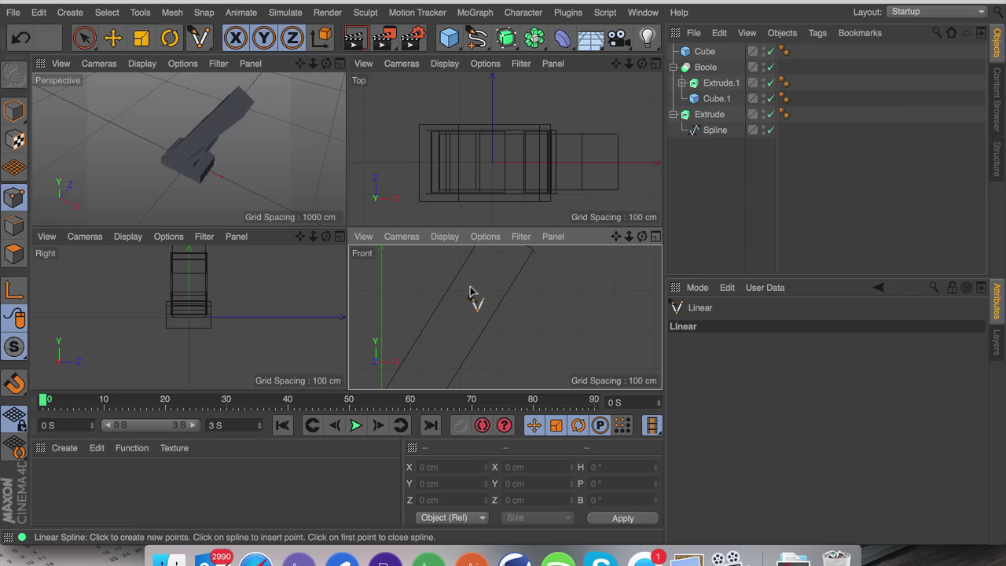
pyautogui.click(471, 291)
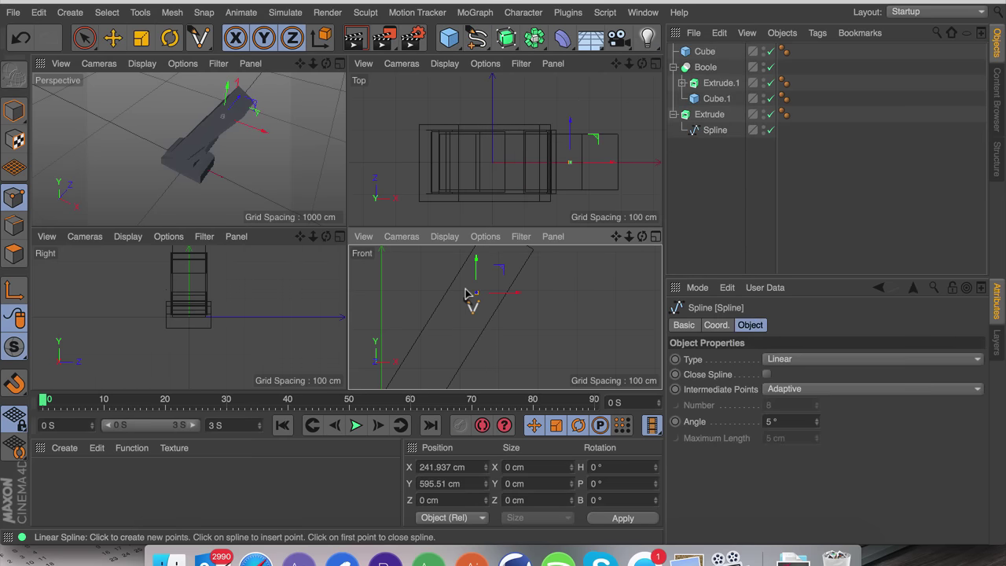
pyautogui.click(443, 350)
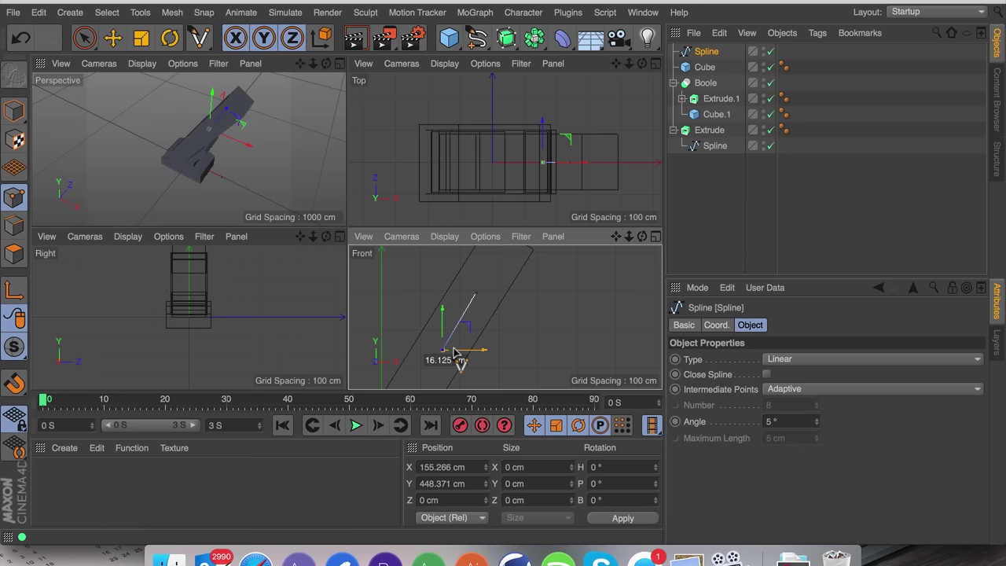
pyautogui.moveTo(466, 344); pyautogui.dragTo(463, 343)
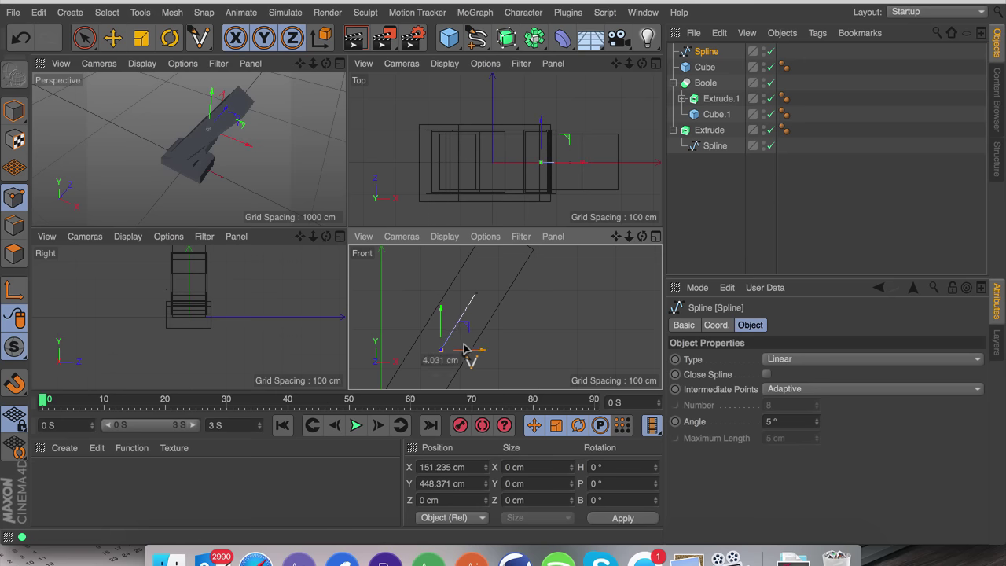
pyautogui.click(429, 316)
pyautogui.press('super+z')
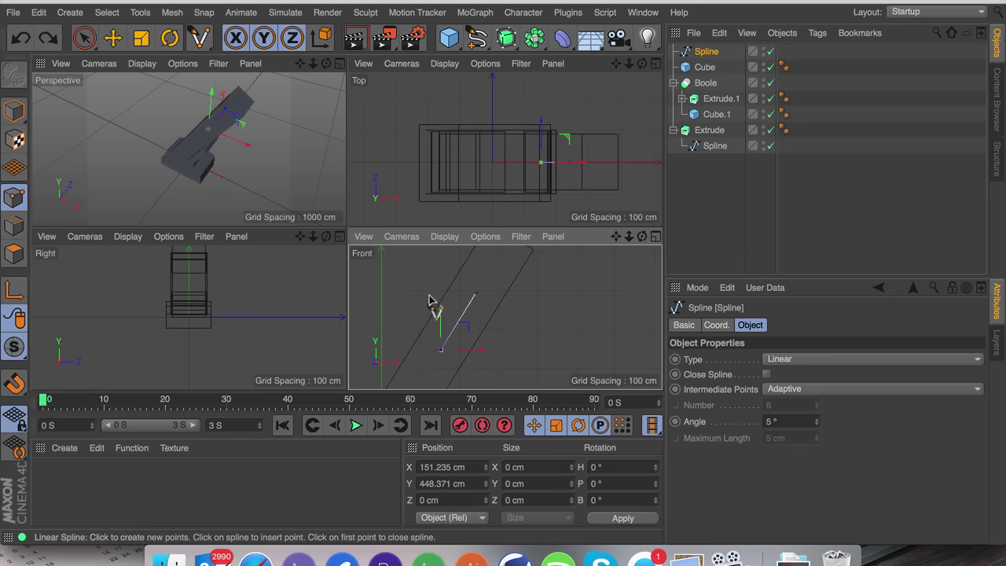
pyautogui.click(428, 307)
# Extend the spline past the beam's upper end to about X 416.2 cm, Y 1024.6 cm, and across to about X 558.9 cm, Y 1028.8 cm.
pyautogui.moveTo(616, 238); pyautogui.dragTo(513, 317)
pyautogui.moveTo(630, 237); pyautogui.dragTo(506, 317)
pyautogui.click(490, 275)
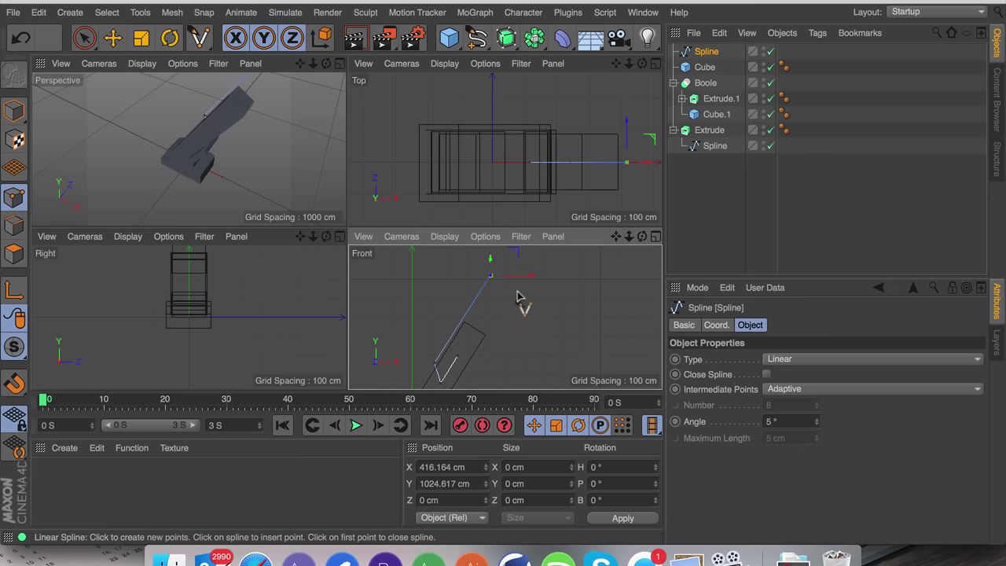
pyautogui.click(547, 277)
pyautogui.moveTo(541, 260)
pyautogui.mouseDown()
pyautogui.moveTo(570, 277)
pyautogui.moveTo(550, 278)
pyautogui.mouseUp()
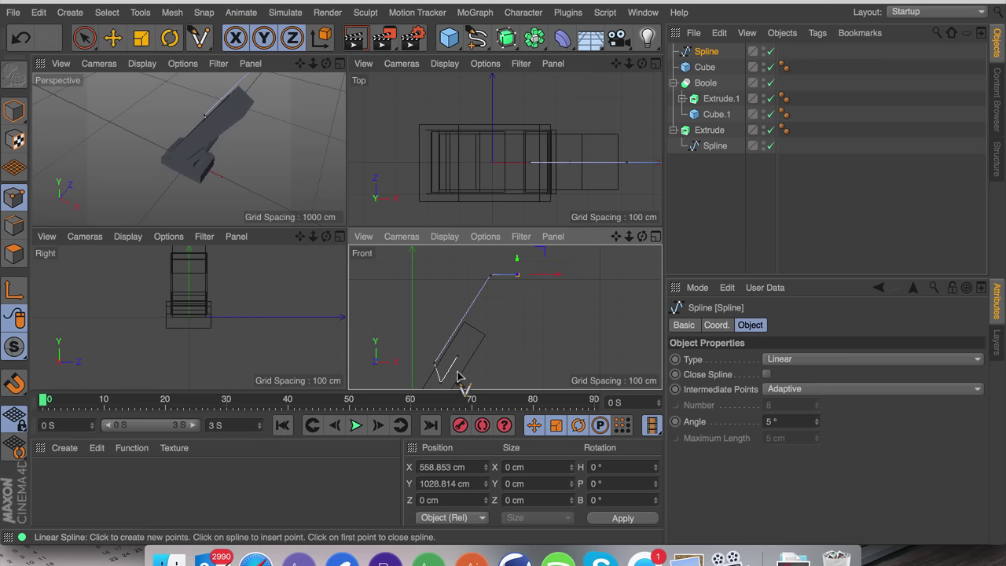
# Add a spline point near the beam's right edge at about X 344.8 cm, Y 621.7 cm, and an inner corner at about X 267.7 cm, Y 624.9 cm.
pyautogui.click(479, 350)
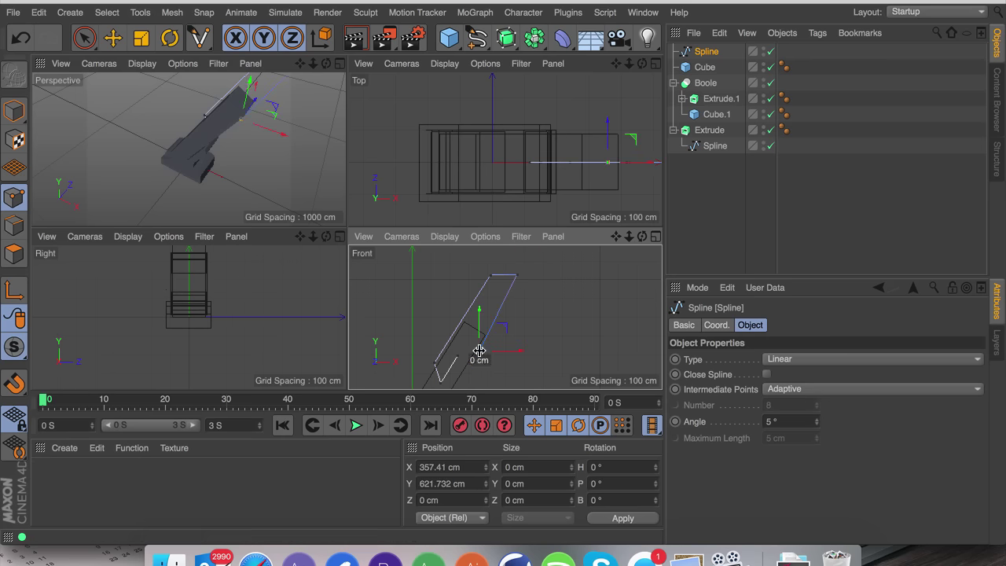
pyautogui.moveTo(502, 350); pyautogui.dragTo(499, 349)
pyautogui.scroll(4, 450, 360)
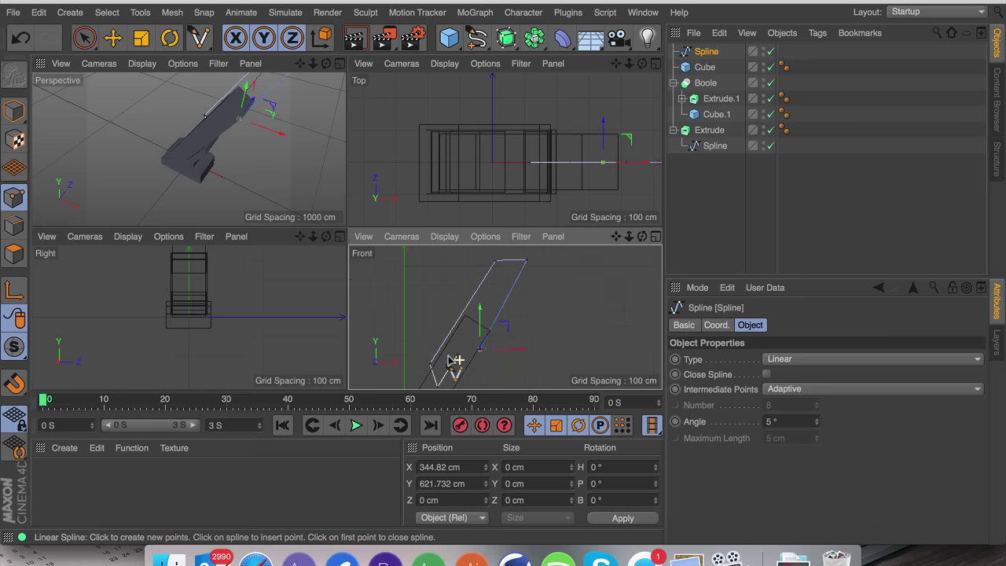
pyautogui.click(460, 343)
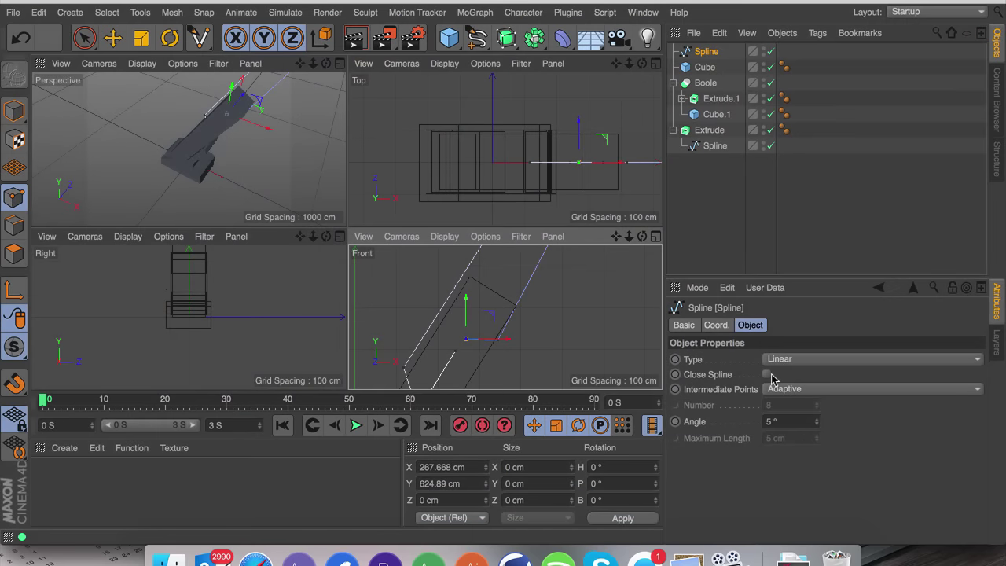
# Close the spline and shift its last inner corner to about X 262 cm.
pyautogui.click(769, 375)
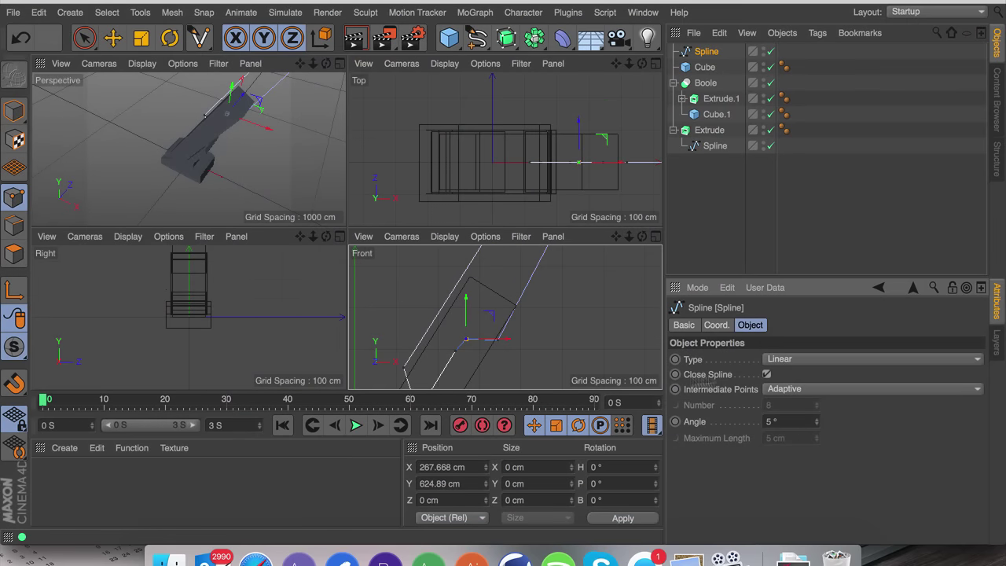
pyautogui.moveTo(493, 339); pyautogui.dragTo(486, 344)
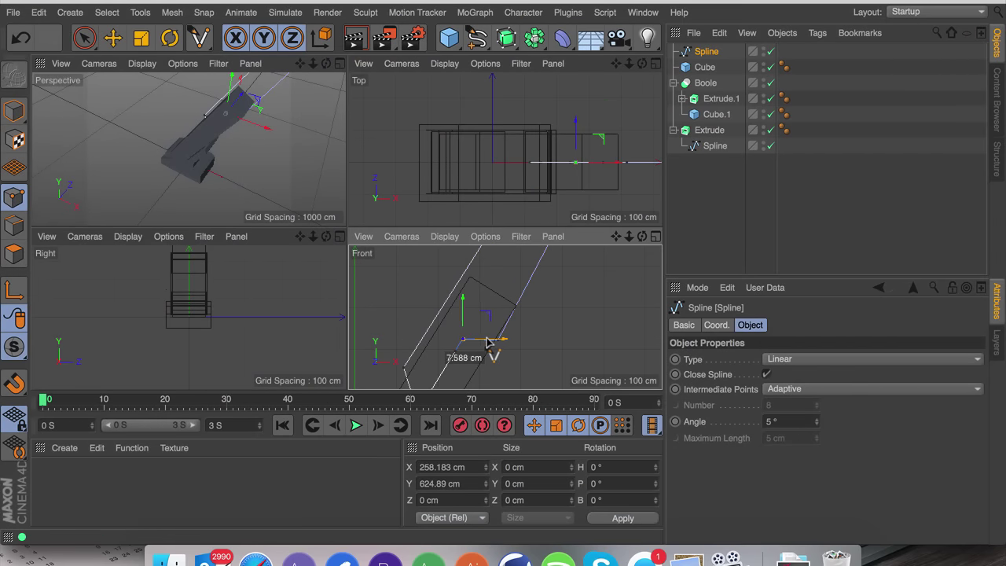
pyautogui.scroll(5, 458, 359)
pyautogui.scroll(-6, 457, 358)
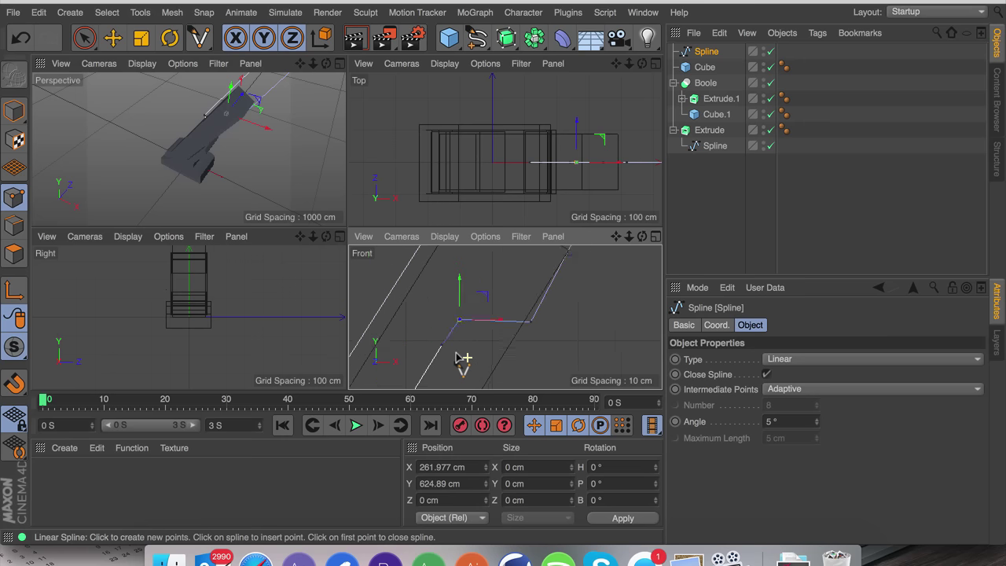
pyautogui.scroll(-1, 462, 358)
# Raise the spline's upper left corner to about Y 1027.2 cm.
pyautogui.moveTo(616, 237); pyautogui.dragTo(546, 284)
pyautogui.press('e')
pyautogui.click(515, 279)
pyautogui.moveTo(467, 265); pyautogui.dragTo(467, 262)
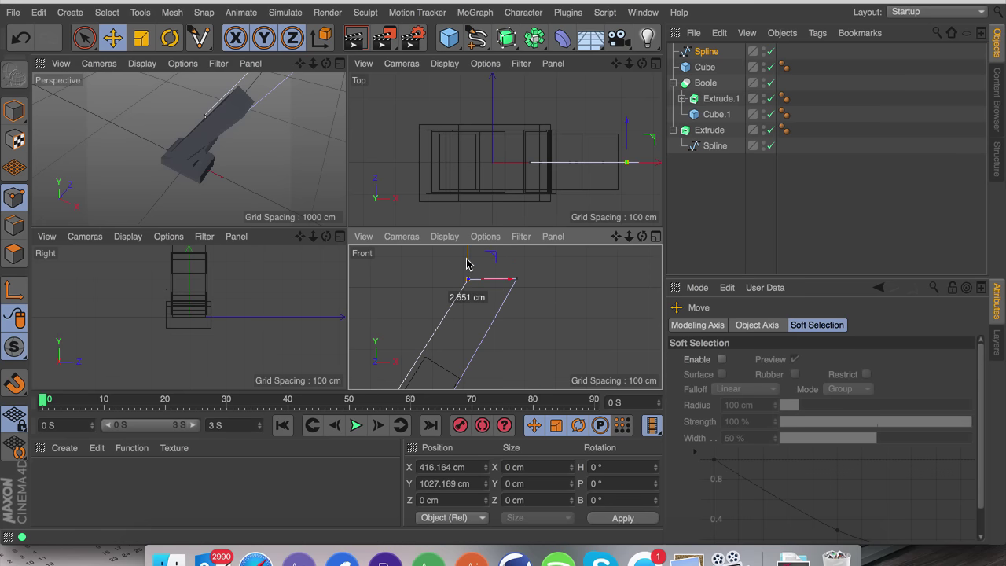
# Shift the spline's outer notch corner to about X 357.6 cm and its upper right corner to about X 589.5 cm.
pyautogui.moveTo(615, 236); pyautogui.dragTo(458, 369)
pyautogui.click(472, 340)
pyautogui.moveTo(505, 345); pyautogui.dragTo(516, 354)
pyautogui.moveTo(616, 238); pyautogui.dragTo(478, 379)
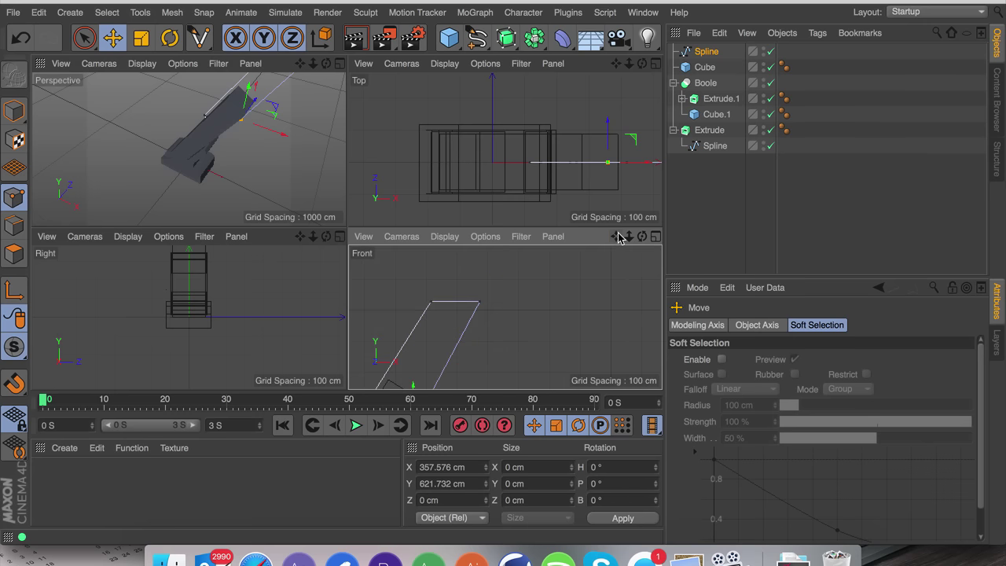
pyautogui.click(480, 302)
pyautogui.moveTo(519, 302); pyautogui.dragTo(523, 301)
# Add an Extrude generator as the parent of the new closed spline.
pyautogui.moveTo(610, 237); pyautogui.dragTo(505, 316)
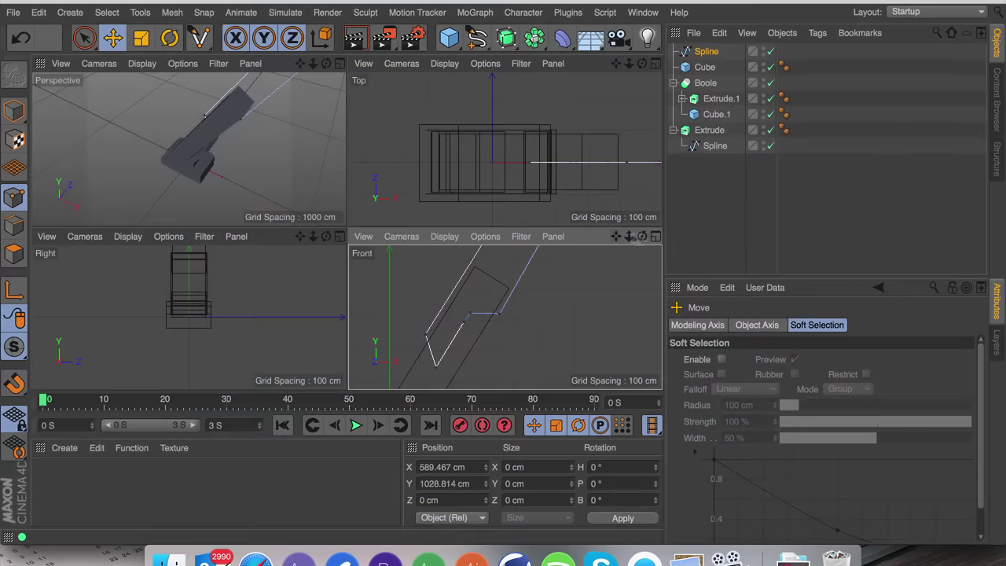
pyautogui.click(506, 38)
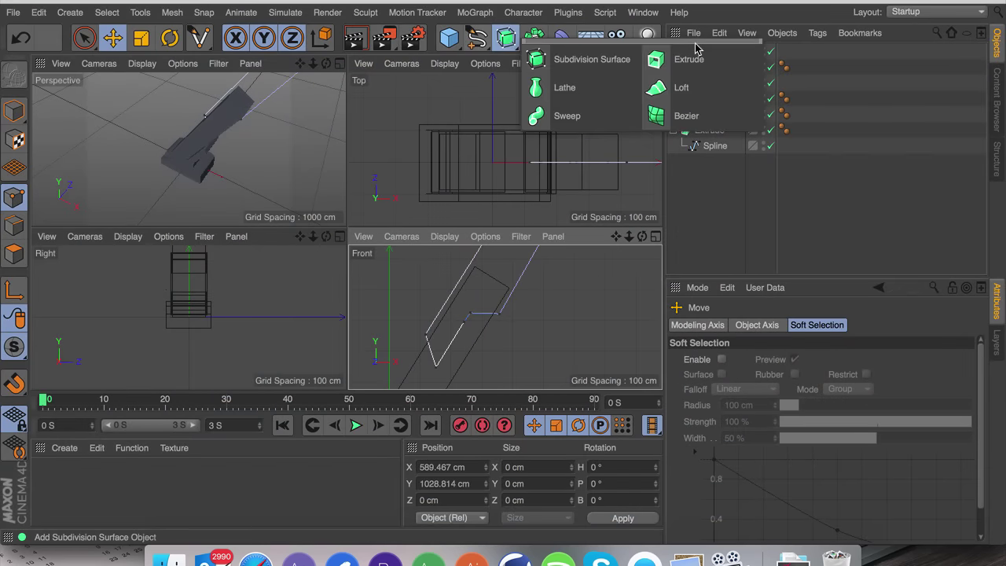
pyautogui.keyDown('alt'); pyautogui.click(534, 86); pyautogui.keyUp('alt')
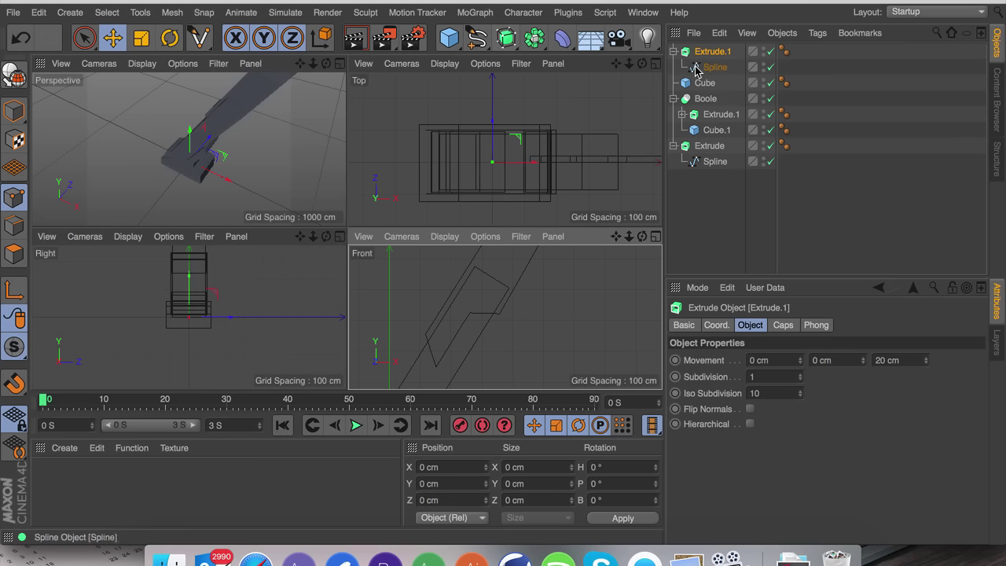
# Shift the new Extrude along Z to the edge of the beam and set its Z extrusion depth to 190 cm.
pyautogui.click(340, 63)
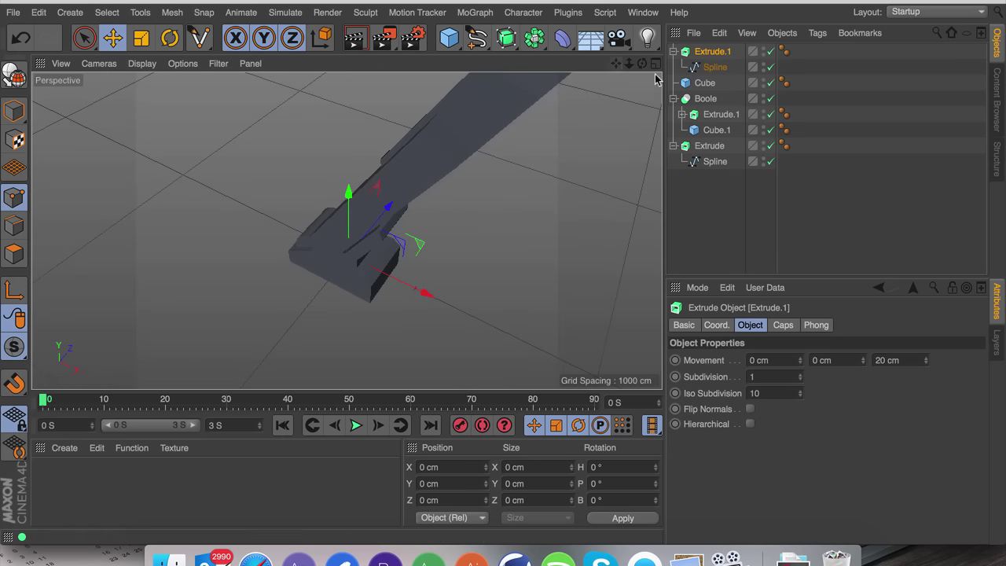
pyautogui.click(655, 63)
pyautogui.click(500, 150)
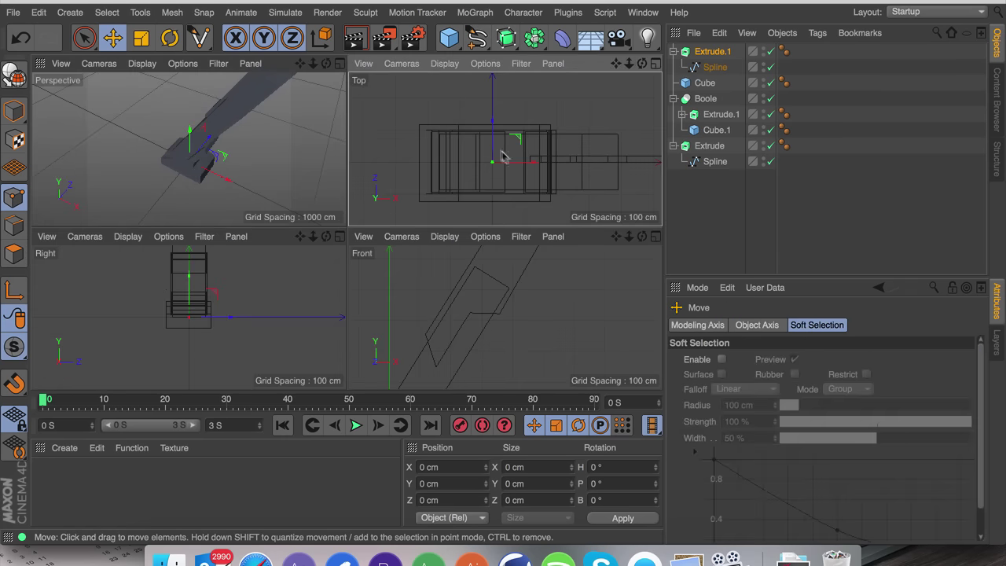
pyautogui.moveTo(493, 119); pyautogui.dragTo(493, 157)
pyautogui.press('super+z')
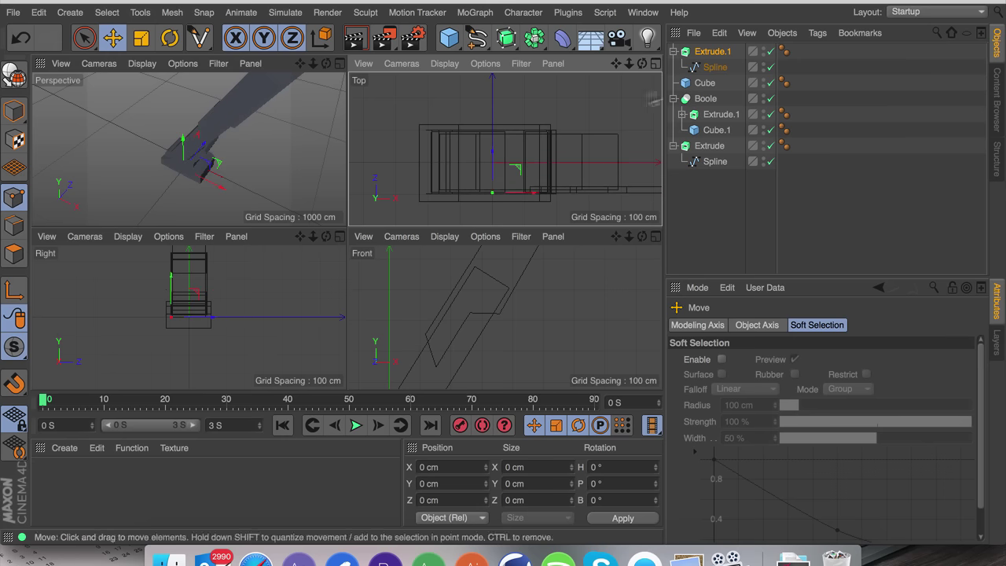
pyautogui.click(701, 53)
pyautogui.moveTo(927, 363); pyautogui.dragTo(927, 318)
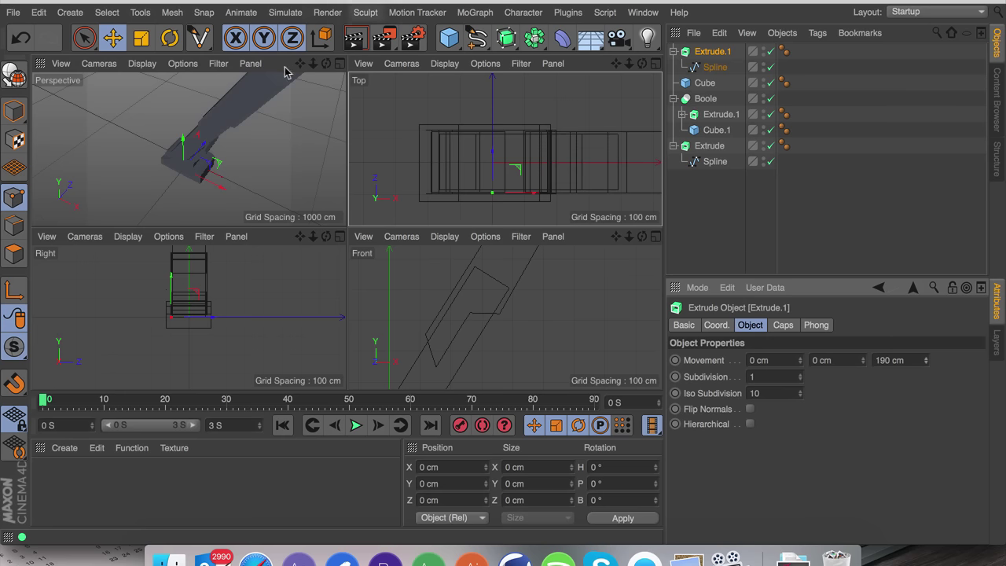
# Set the new Extrude's start and end caps to Fillet Cap.
pyautogui.click(340, 63)
pyautogui.moveTo(643, 64); pyautogui.dragTo(346, 230)
pyautogui.scroll(6, 346, 230)
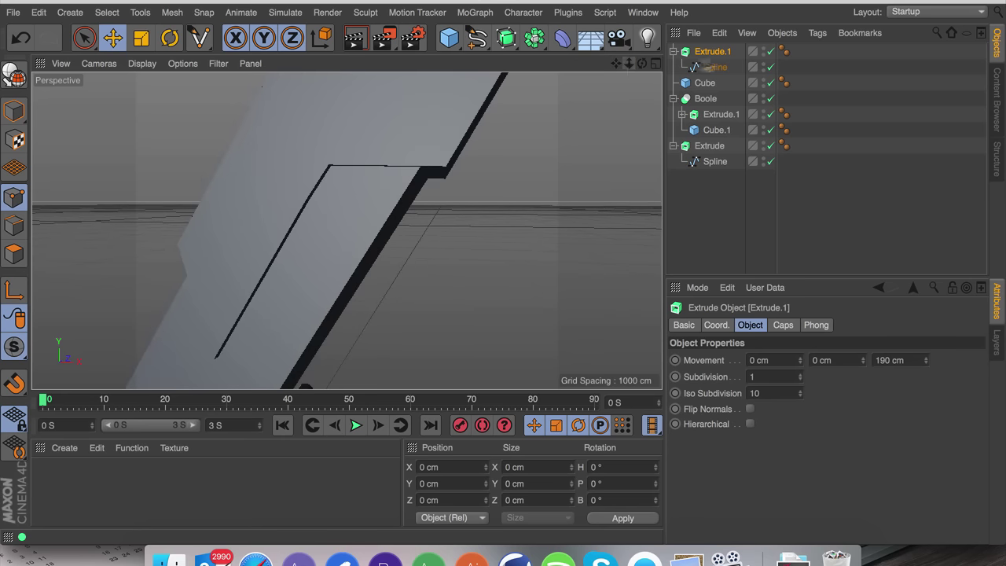
pyautogui.click(783, 325)
pyautogui.click(848, 359)
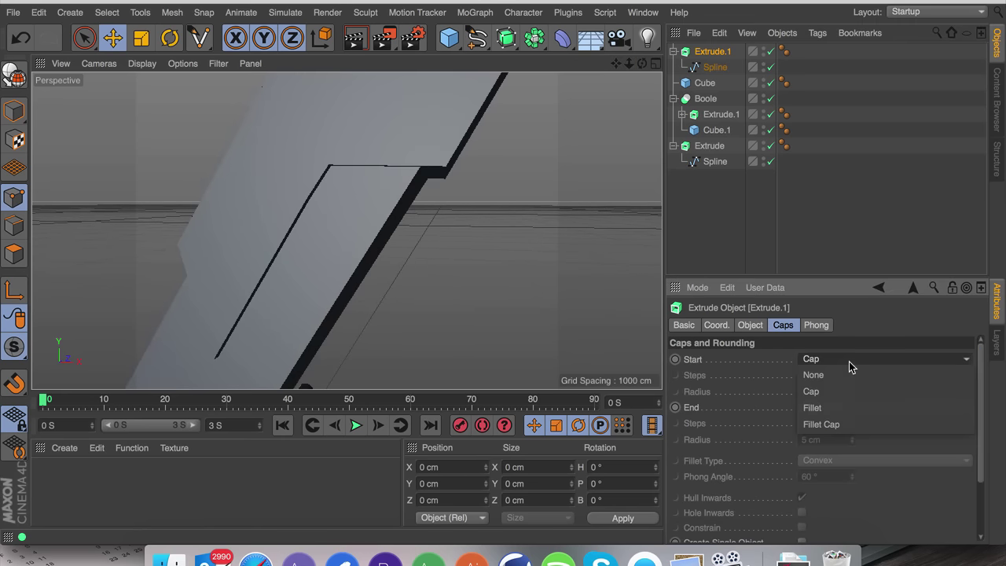
pyautogui.click(845, 424)
pyautogui.click(847, 406)
pyautogui.click(838, 468)
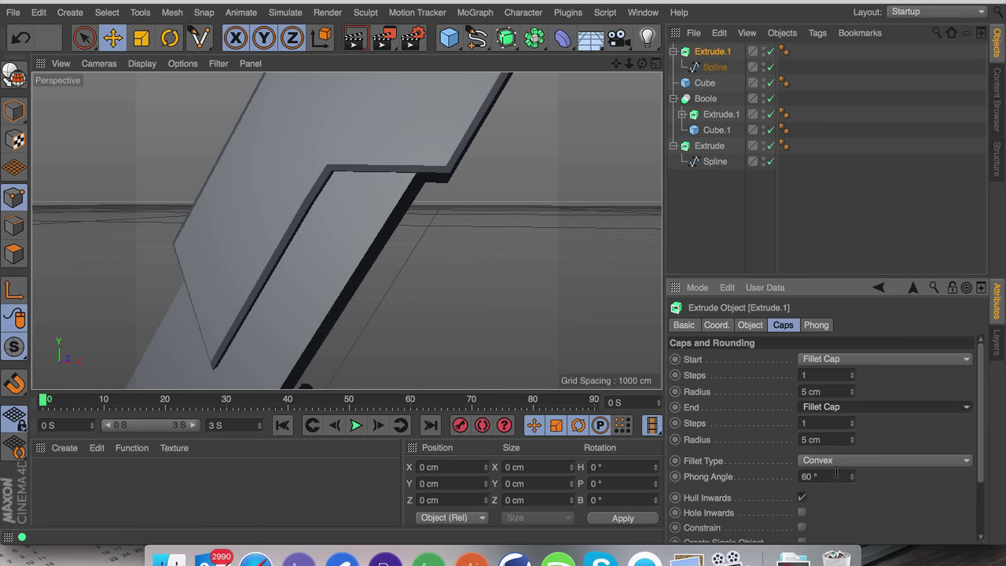
# Set the start and end fillet radius of the Extrude to 3 cm and deselect it.
pyautogui.click(829, 391)
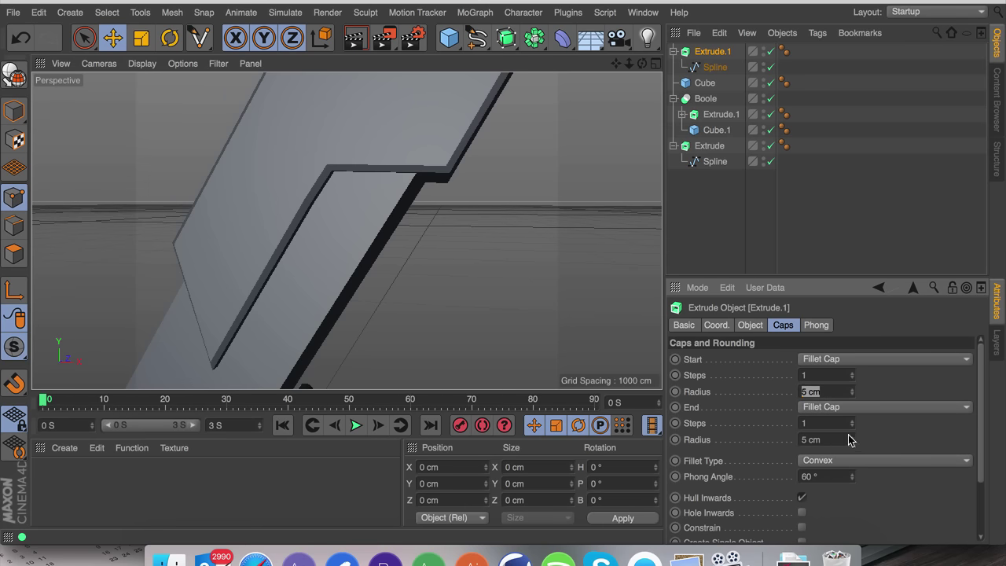
pyautogui.write('3')
pyautogui.click(903, 427)
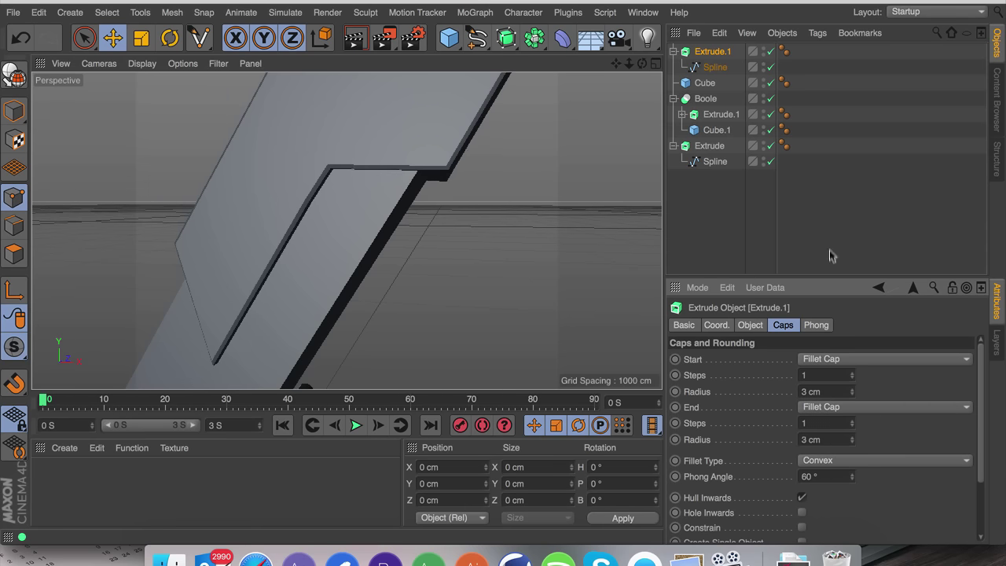
pyautogui.click(829, 249)
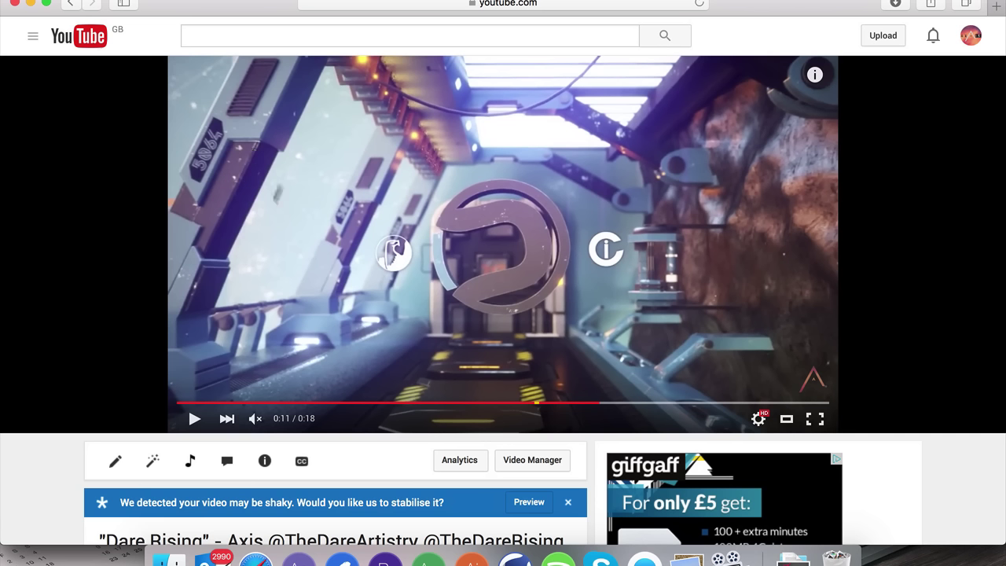
# Switch from the reference video back to Cinema 4D and examine the filleted detail on the beam from several angles.
pyautogui.press('super+Tab')
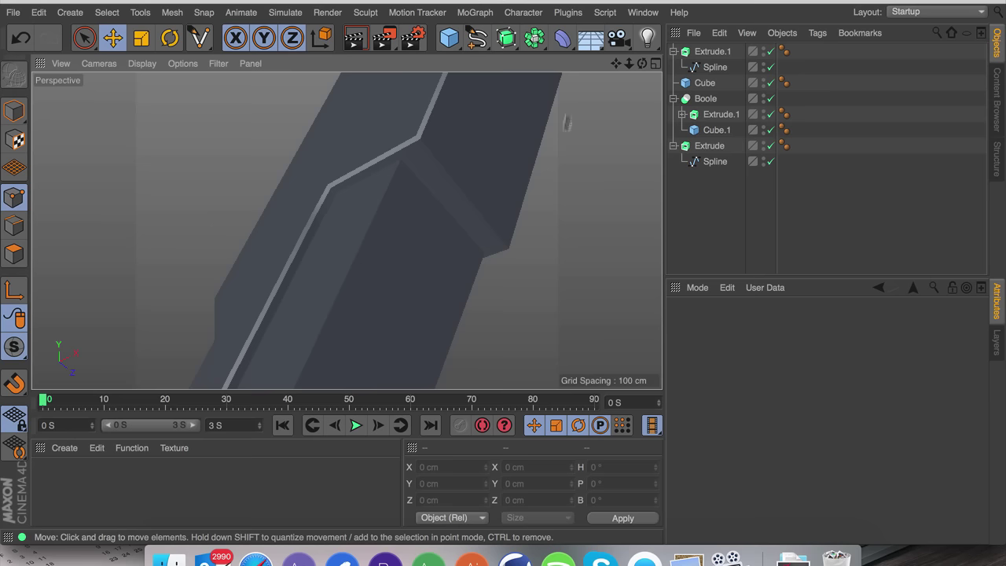
pyautogui.moveTo(642, 63)
pyautogui.mouseDown()
pyautogui.moveTo(563, 56)
pyautogui.moveTo(633, 56)
pyautogui.mouseUp()
pyautogui.keyDown('alt'); pyautogui.moveTo(346, 230); pyautogui.dragTo(346, 230); pyautogui.keyUp('alt')
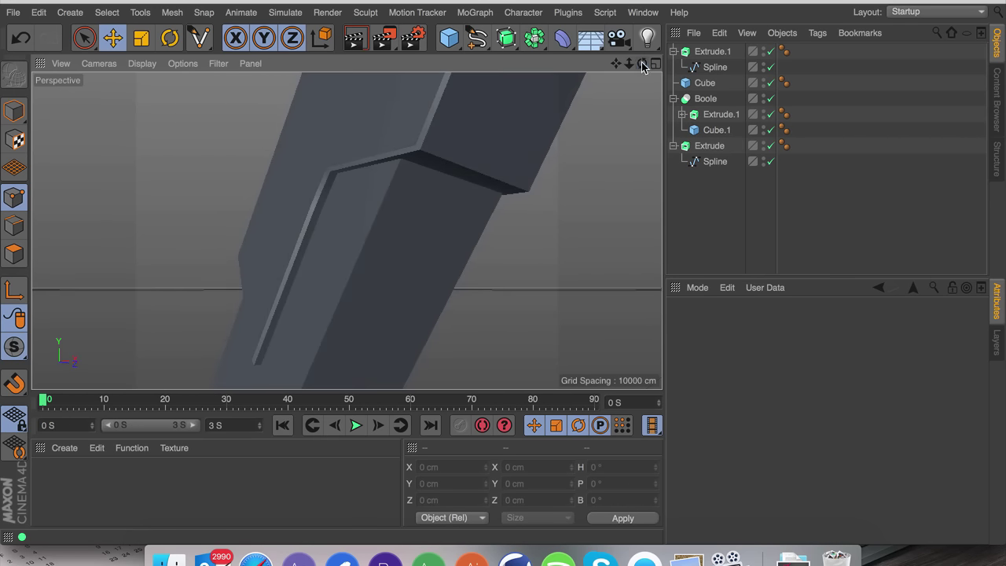
pyautogui.moveTo(629, 66); pyautogui.dragTo(628, 68)
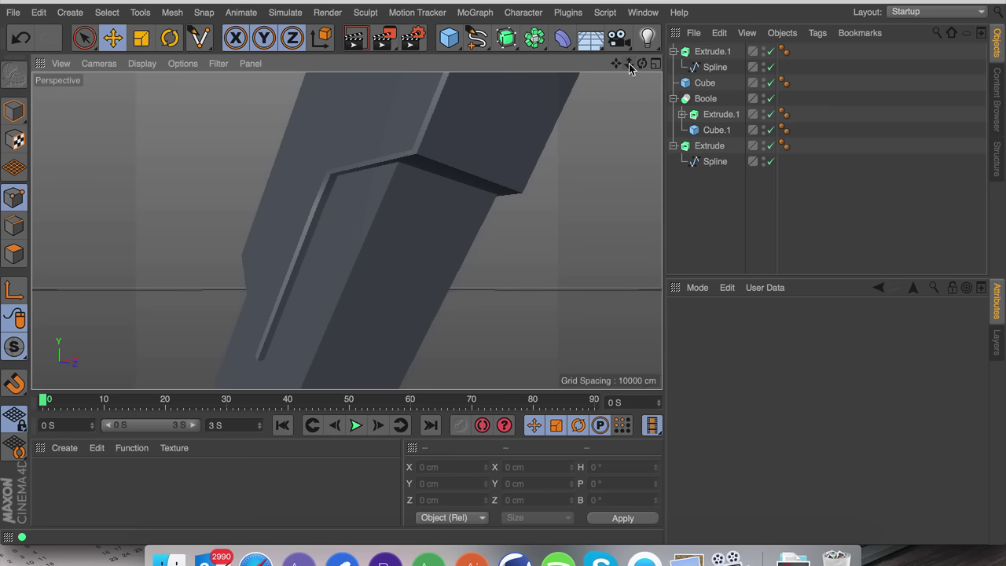
pyautogui.keyDown('alt'); pyautogui.moveTo(503, 271); pyautogui.dragTo(417, 160); pyautogui.keyUp('alt')
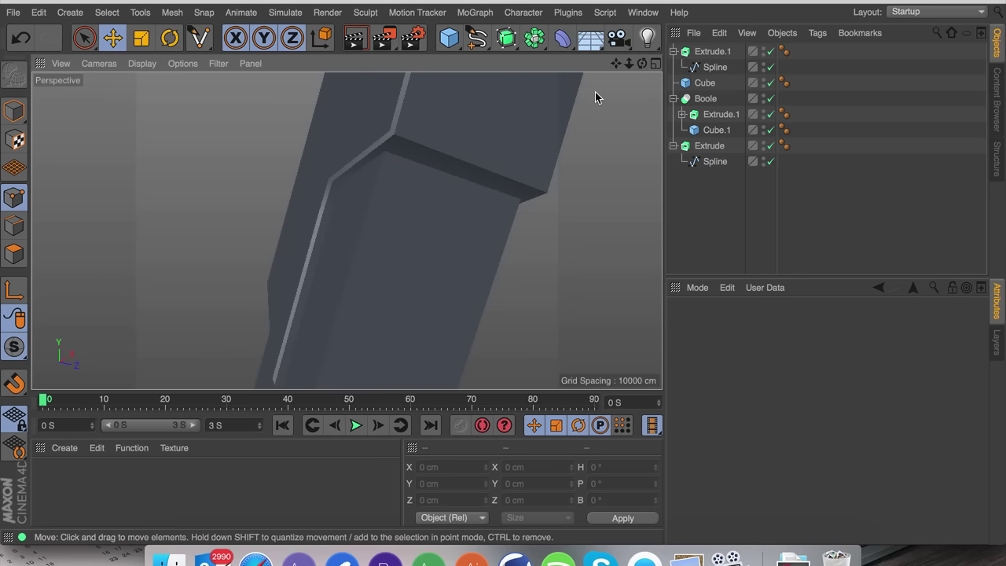
pyautogui.moveTo(642, 63); pyautogui.dragTo(346, 230)
pyautogui.moveTo(626, 64); pyautogui.dragTo(616, 112)
# Make the tilted beam's cube editable as a polygon object.
pyautogui.click(386, 181)
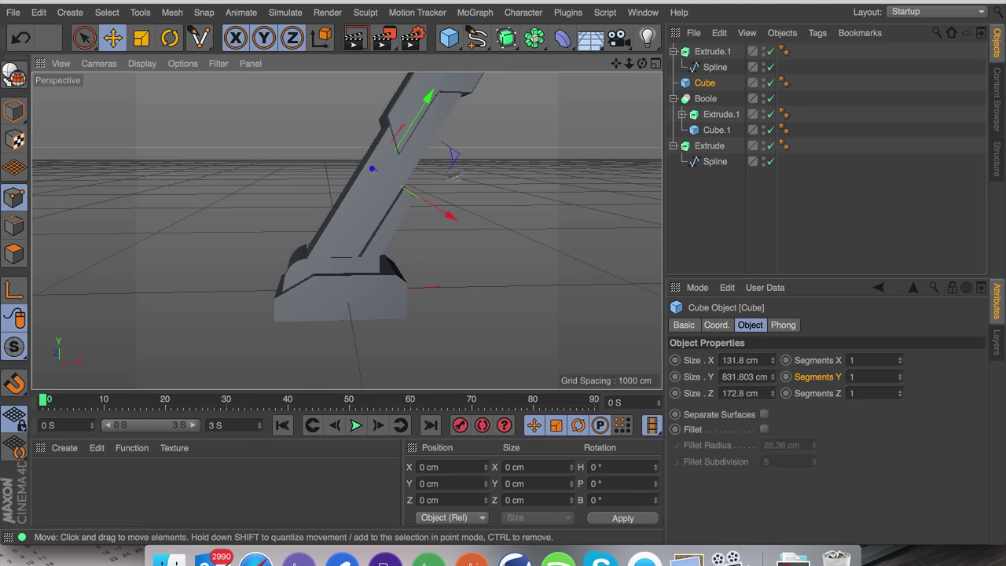
pyautogui.moveTo(619, 66)
pyautogui.mouseDown()
pyautogui.moveTo(348, 229)
pyautogui.moveTo(636, 70)
pyautogui.mouseUp()
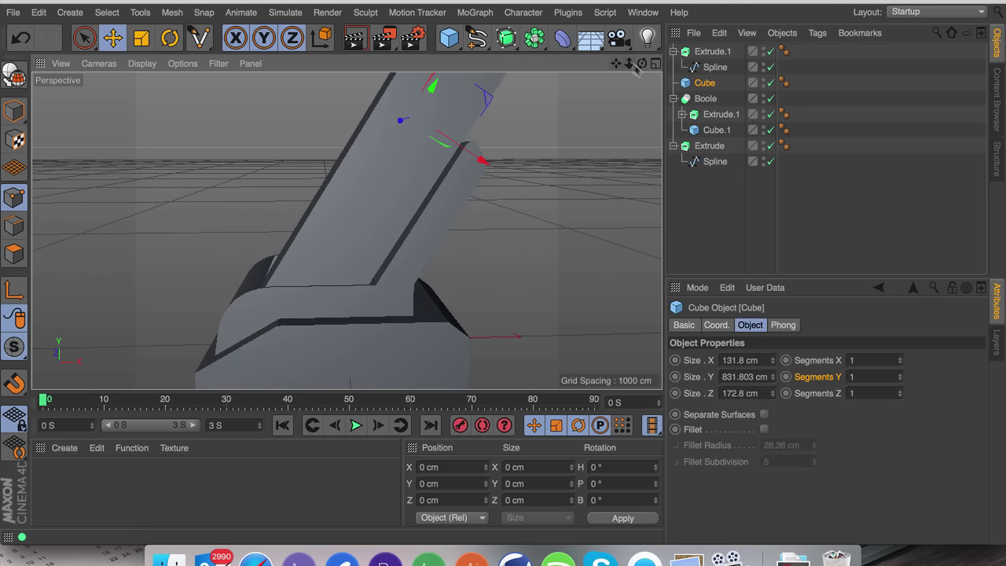
pyautogui.click(784, 83)
pyautogui.moveTo(784, 375); pyautogui.dragTo(536, 377)
pyautogui.write('30')
pyautogui.press('Return')
pyautogui.click(708, 85)
pyautogui.click(705, 84)
pyautogui.press('c')
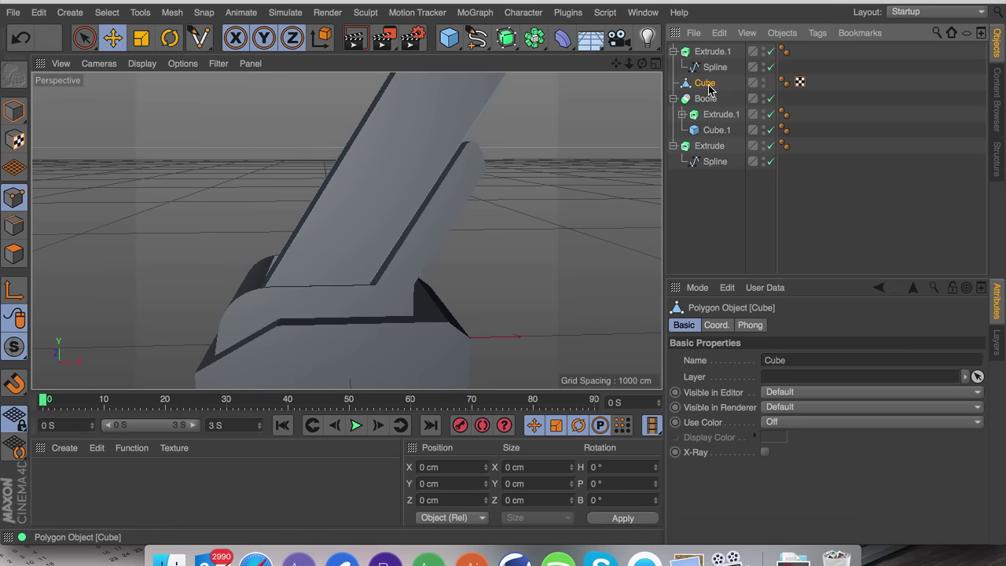
# Select all the long lengthwise edges of the beam in edge mode with Loop Selection.
pyautogui.click(14, 226)
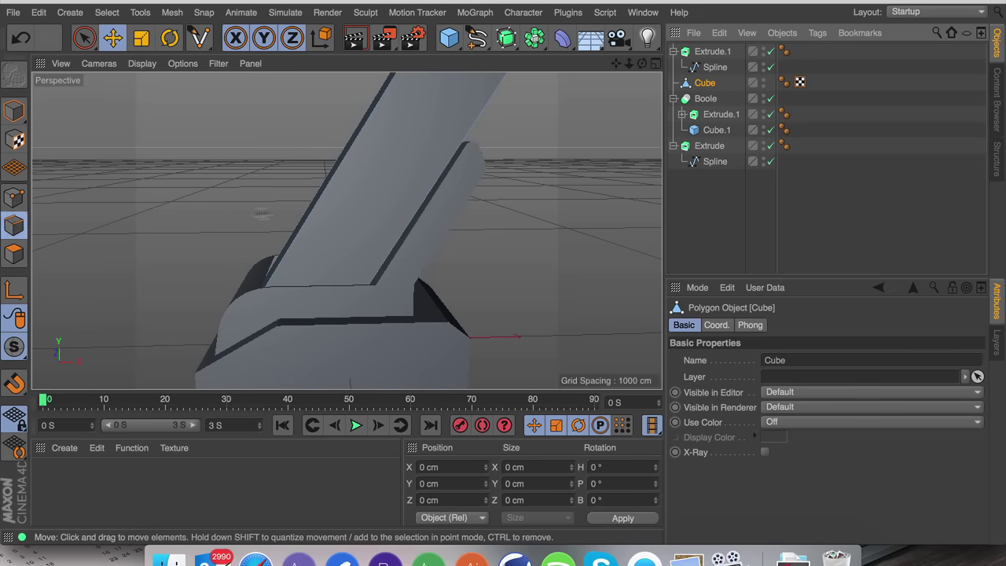
pyautogui.click(322, 201)
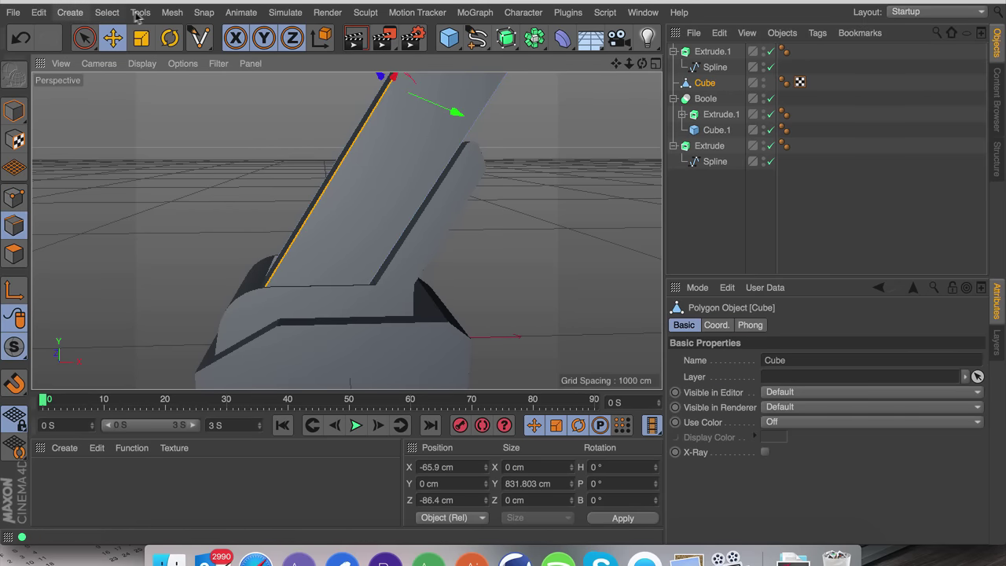
pyautogui.click(107, 11)
pyautogui.click(141, 124)
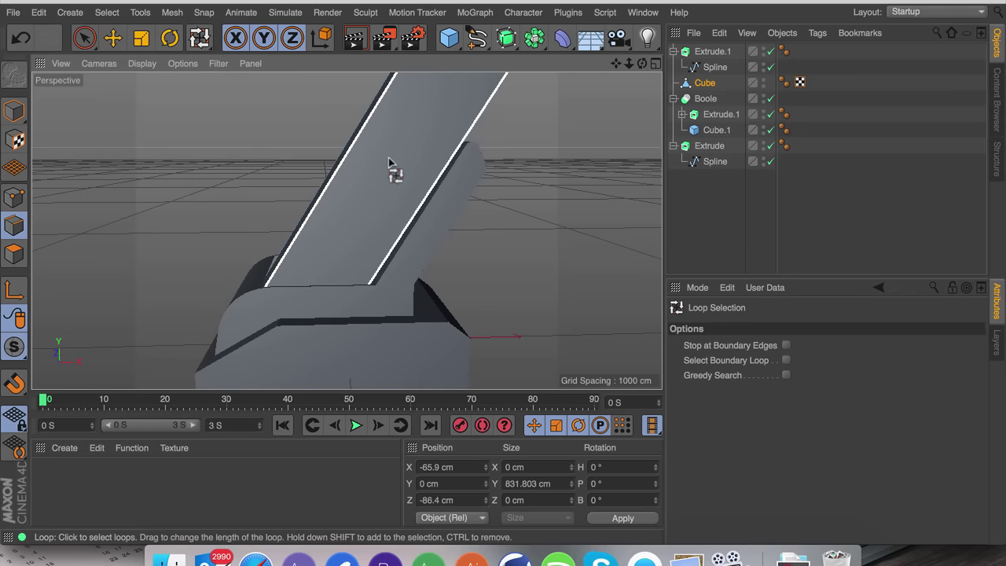
pyautogui.keyDown('alt'); pyautogui.moveTo(422, 162); pyautogui.dragTo(269, 220); pyautogui.keyUp('alt')
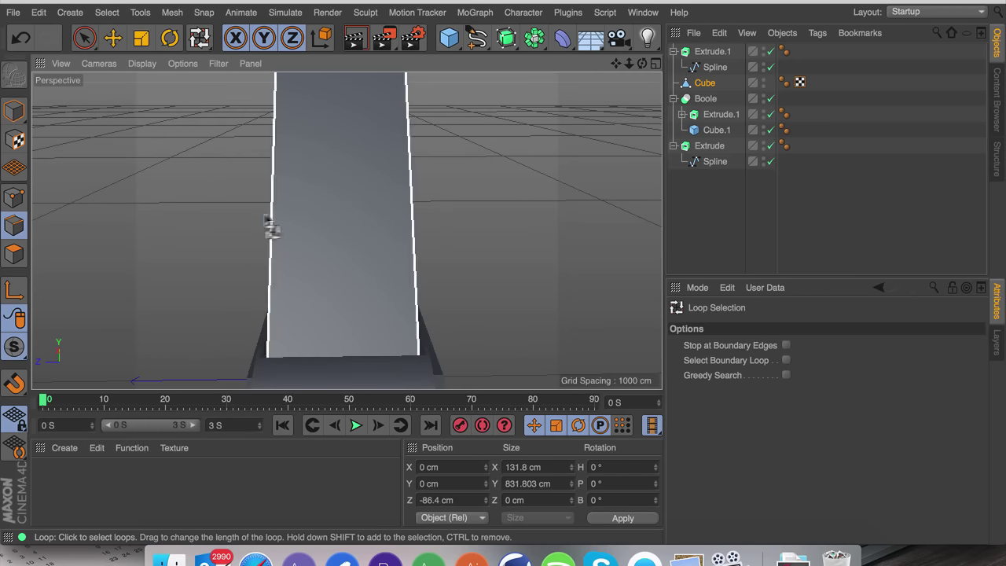
pyautogui.click(409, 169)
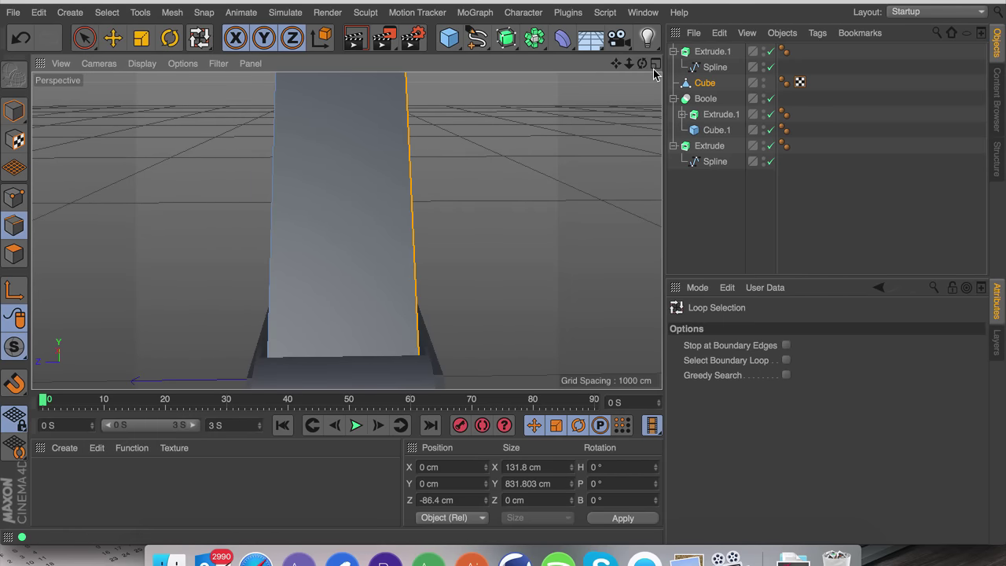
pyautogui.moveTo(642, 65); pyautogui.dragTo(347, 69)
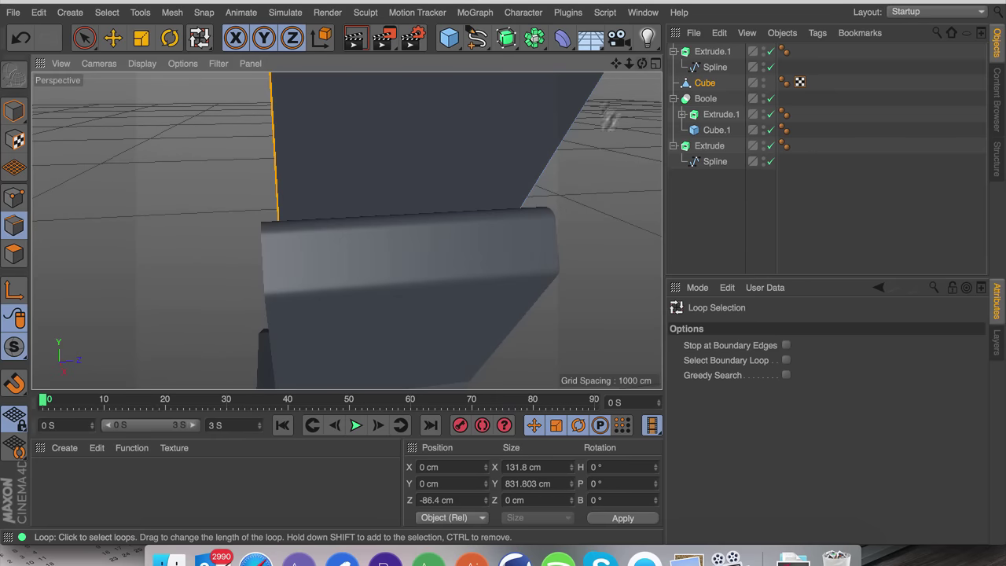
pyautogui.click(540, 168)
pyautogui.moveTo(629, 66); pyautogui.dragTo(499, 68)
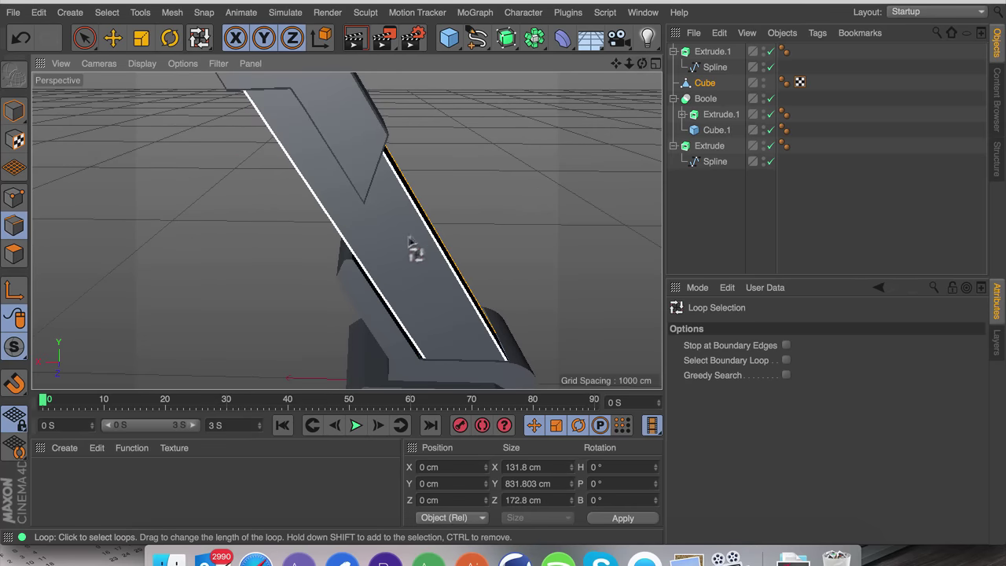
pyautogui.click(419, 242)
# Bevel the beam's selected long edges with an offset of about 6.9 cm and no subdivision.
pyautogui.keyDown('alt'); pyautogui.moveTo(498, 332); pyautogui.dragTo(234, 329); pyautogui.keyUp('alt')
pyautogui.moveTo(616, 63); pyautogui.dragTo(453, 64)
pyautogui.scroll(5, 431, 221)
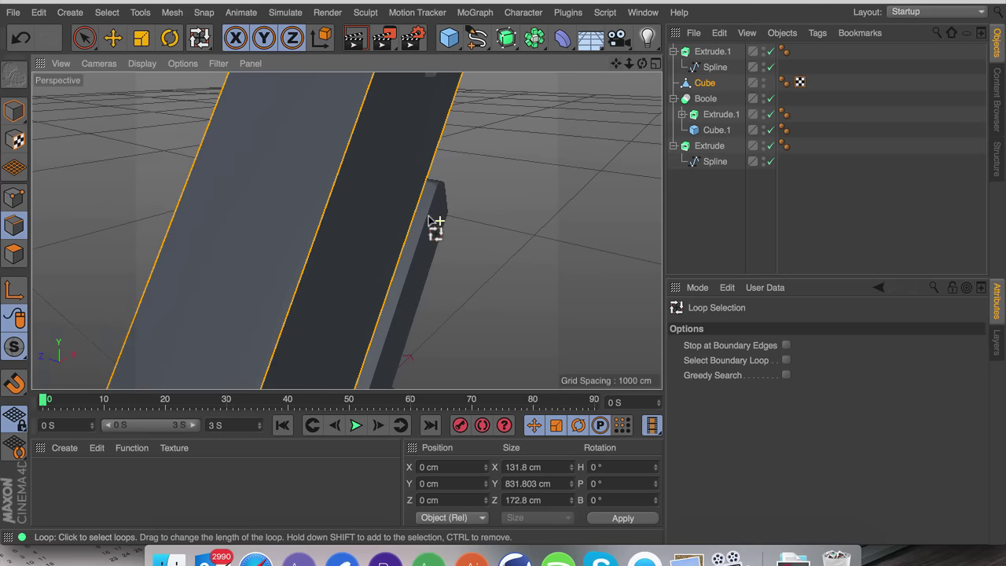
pyautogui.rightClick(512, 225)
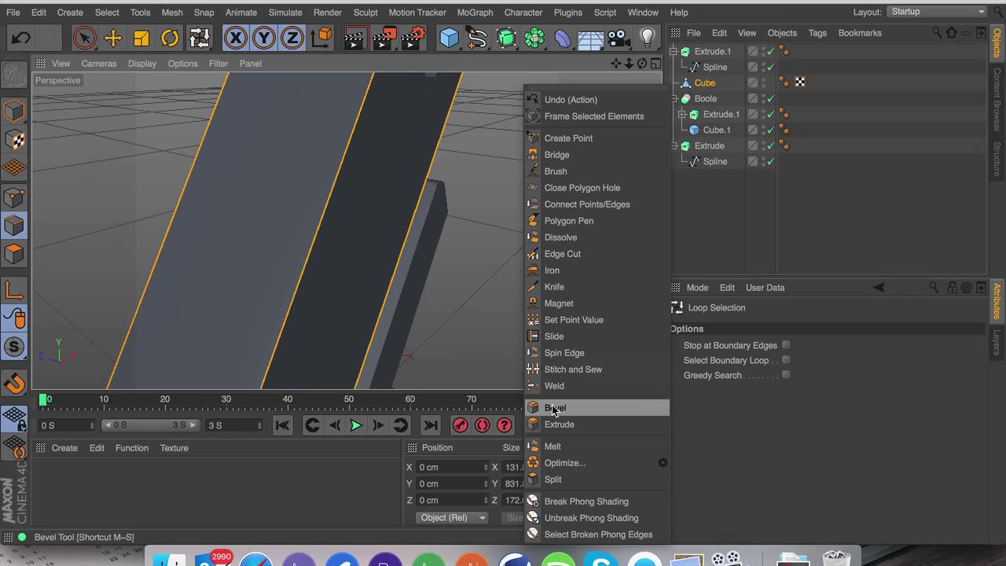
pyautogui.click(558, 407)
pyautogui.moveTo(558, 323)
pyautogui.mouseDown()
pyautogui.moveTo(568, 324)
pyautogui.moveTo(555, 315)
pyautogui.mouseUp()
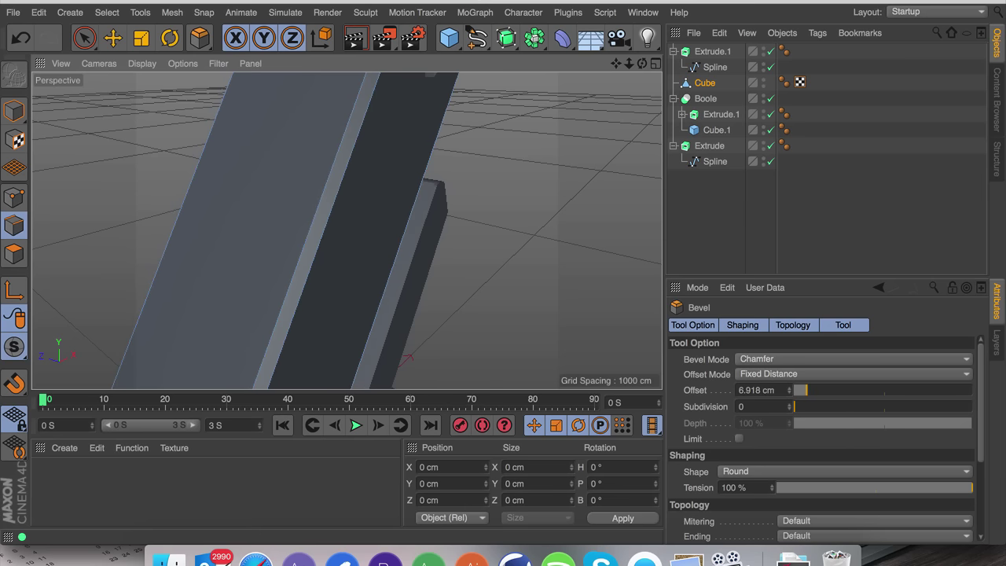
pyautogui.press('e')
# Draw a three-point linear spline on the base in the Front view, through about X -98, Y -74; X -52, Y 2; and X 49, Y -2 cm.
pyautogui.keyDown('alt'); pyautogui.moveTo(393, 178); pyautogui.dragTo(366, 180); pyautogui.keyUp('alt')
pyautogui.keyDown('alt'); pyautogui.moveTo(345, 228); pyautogui.dragTo(231, 97); pyautogui.keyUp('alt')
pyautogui.moveTo(368, 161)
pyautogui.keyDown('alt'); pyautogui.mouseDown()
pyautogui.moveTo(281, 88)
pyautogui.moveTo(366, 168)
pyautogui.mouseUp(); pyautogui.keyUp('alt')
pyautogui.moveTo(629, 64); pyautogui.dragTo(658, 2)
pyautogui.scroll(5, 333, 260)
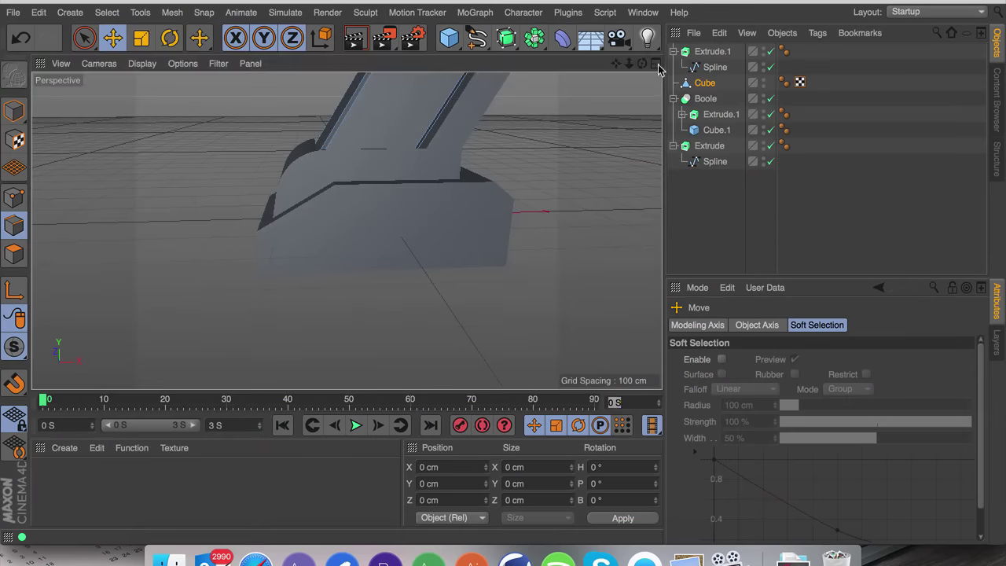
pyautogui.press('F5')
pyautogui.moveTo(615, 236); pyautogui.dragTo(642, 292)
pyautogui.moveTo(629, 238); pyautogui.dragTo(633, 240)
pyautogui.click(477, 37)
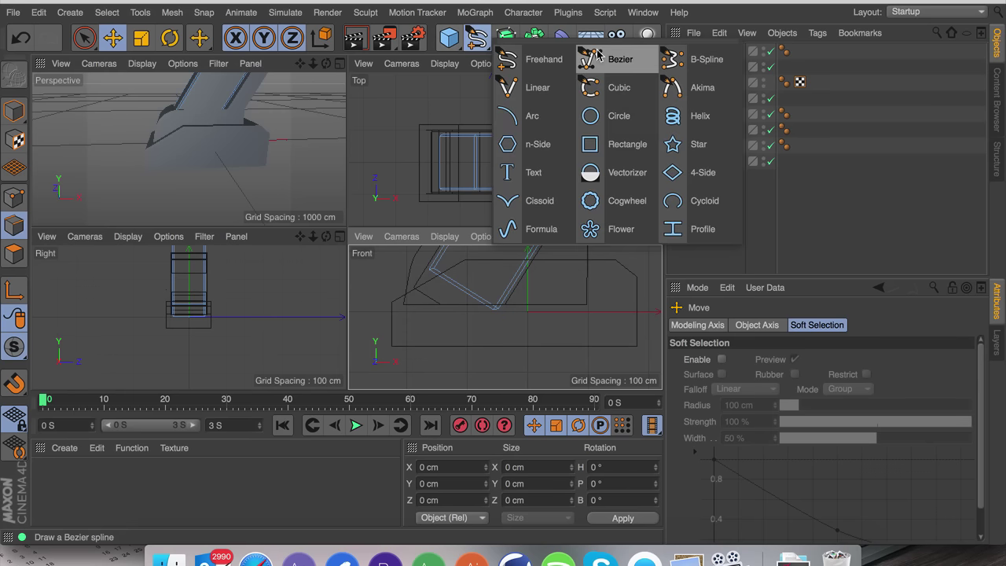
pyautogui.click(526, 87)
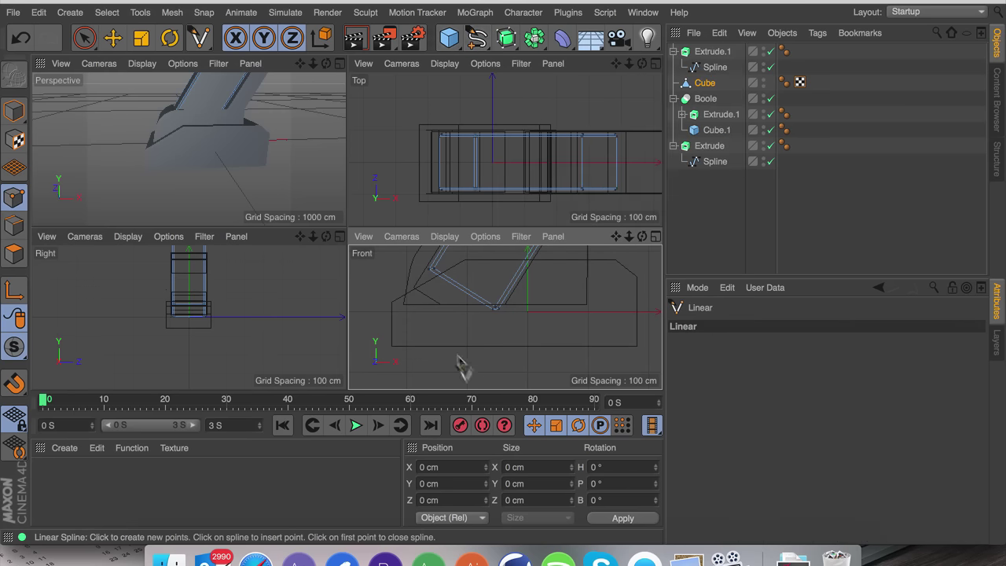
pyautogui.click(468, 356)
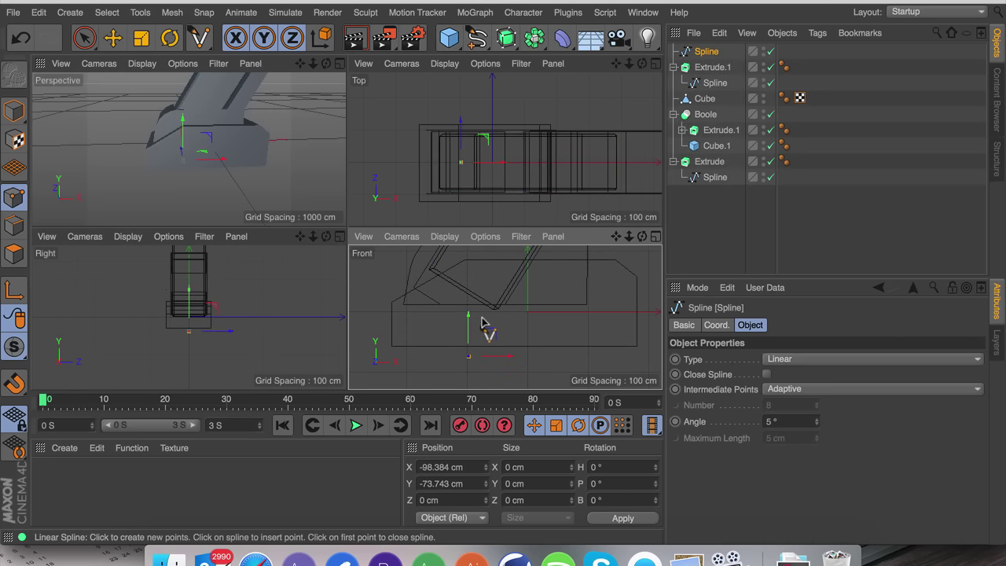
pyautogui.click(495, 309)
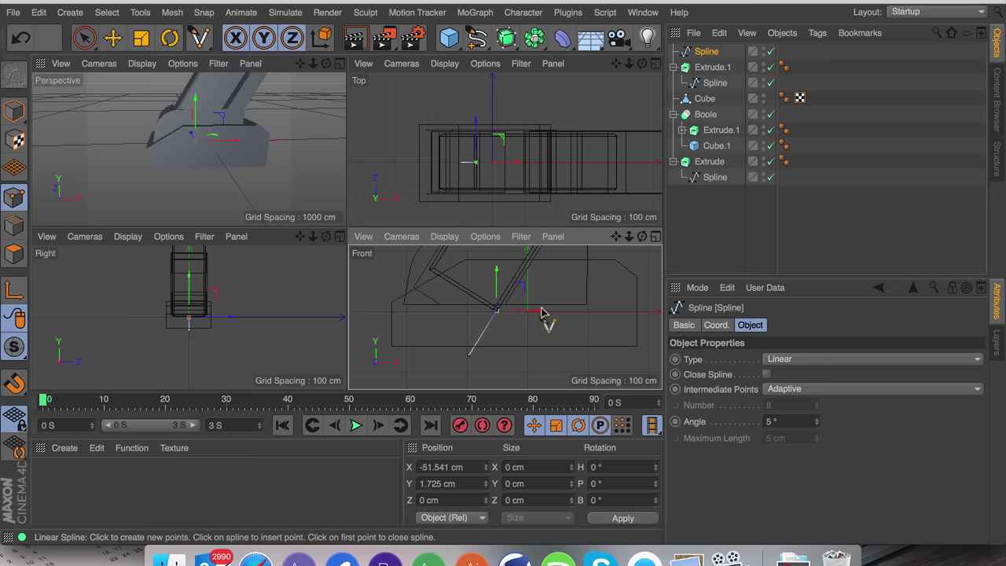
pyautogui.click(557, 312)
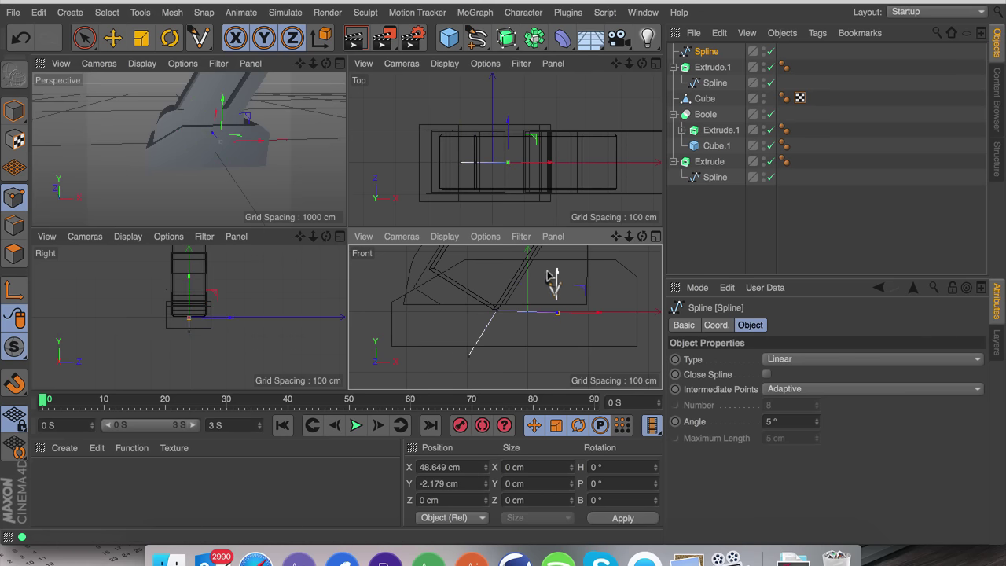
# Move the spline's third point to about X -6 cm, Y 1.7 cm, level with the second point.
pyautogui.moveTo(587, 308); pyautogui.dragTo(554, 307)
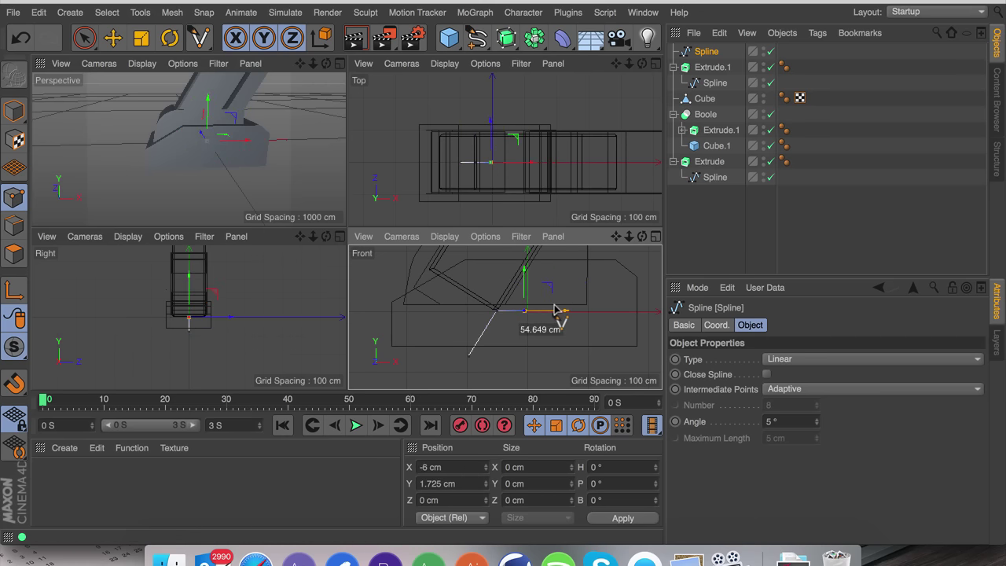
pyautogui.press('space')
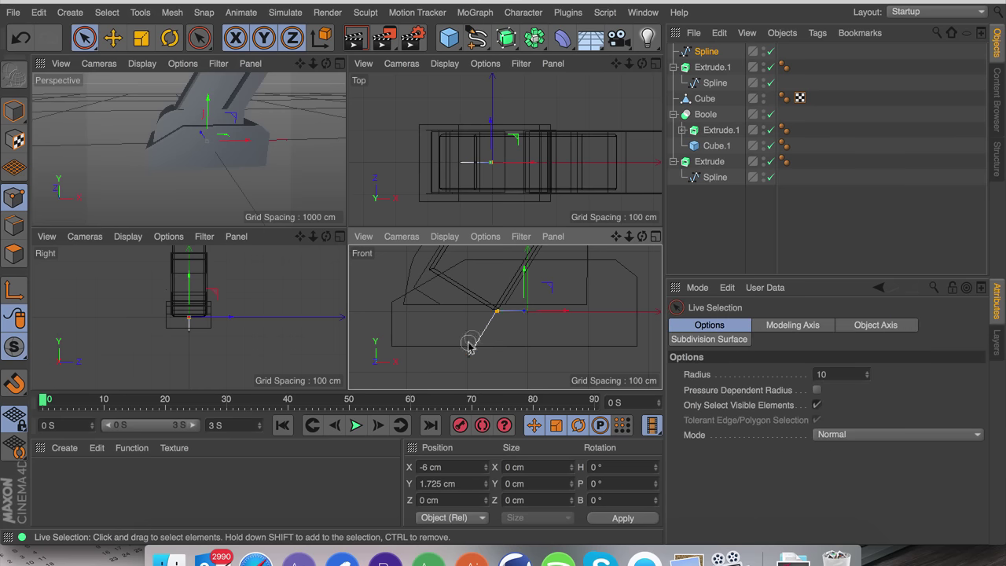
# Move the spline's two left-hand points to centre at about X -132 cm and mirror the spline across the ZY plane with Symmetry.
pyautogui.moveTo(469, 362); pyautogui.dragTo(468, 363)
pyautogui.moveTo(522, 336); pyautogui.dragTo(487, 336)
pyautogui.click(506, 37)
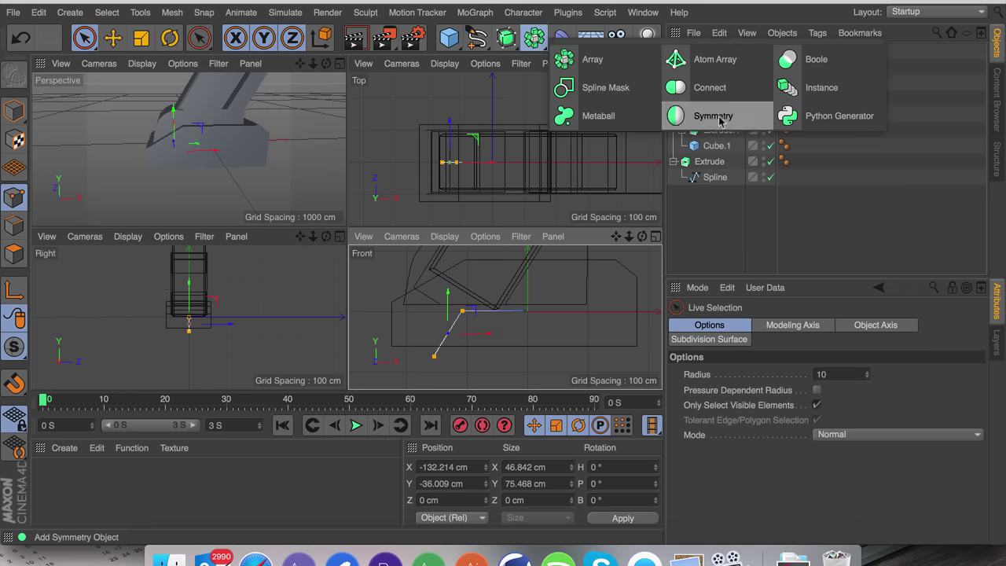
pyautogui.keyDown('alt'); pyautogui.click(698, 113); pyautogui.keyUp('alt')
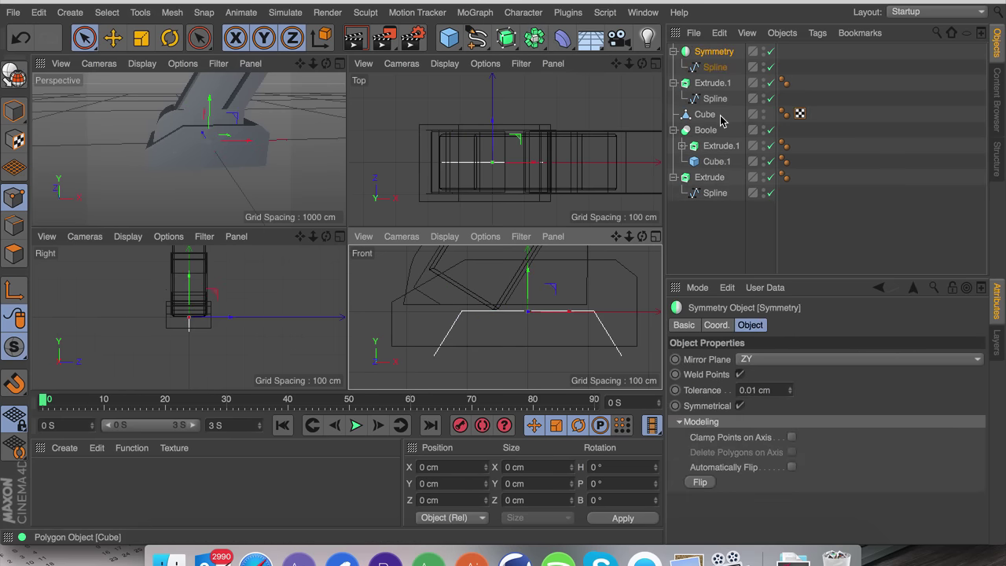
# Make the Symmetry object editable and merge it with its child spline into one object, deleting the originals.
pyautogui.press('c')
pyautogui.rightClick(710, 53)
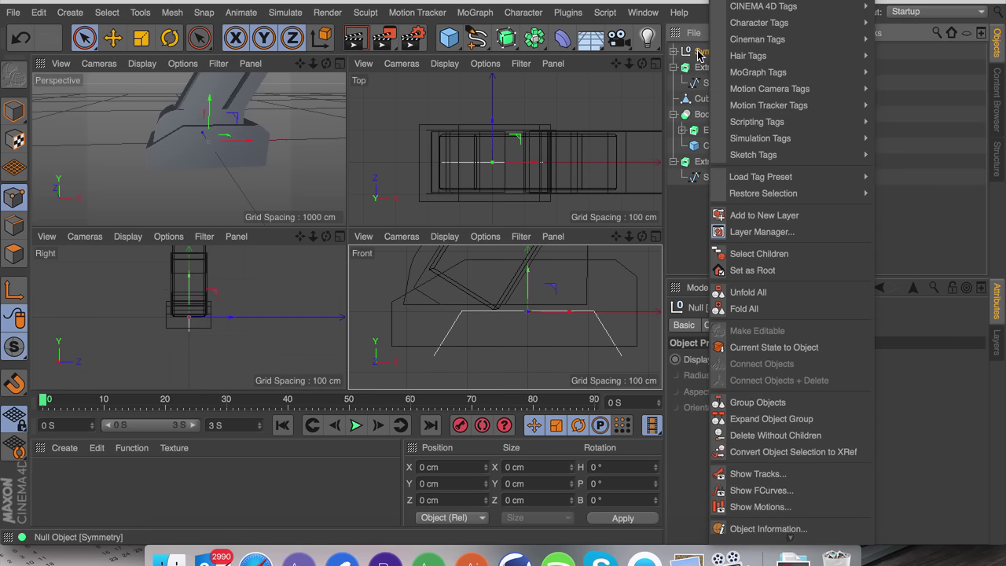
pyautogui.click(757, 253)
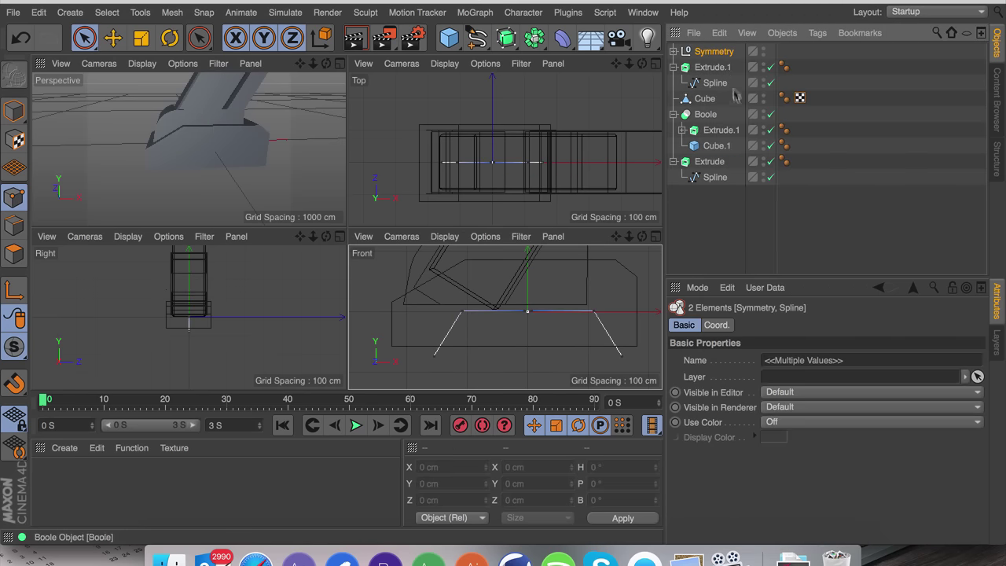
pyautogui.rightClick(714, 54)
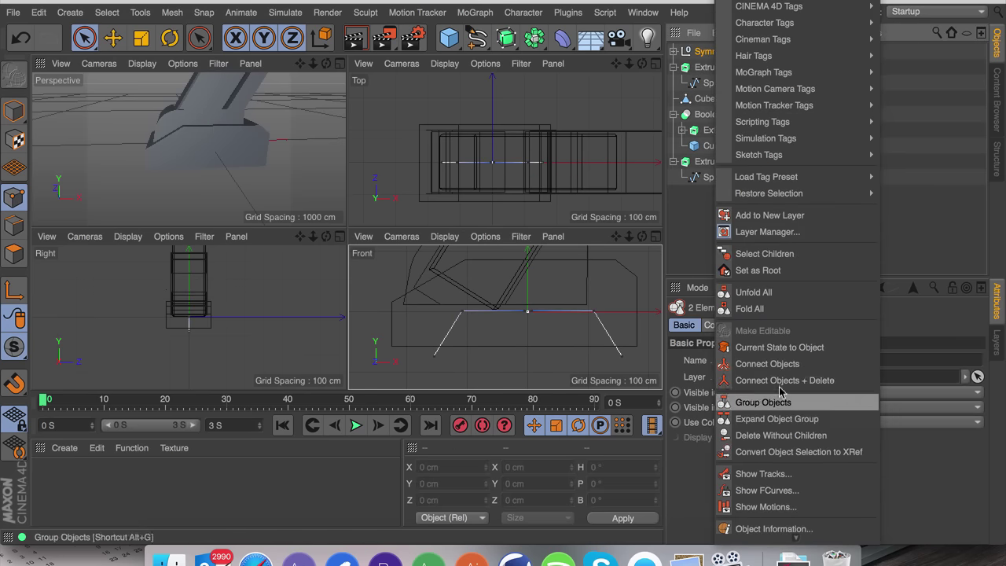
pyautogui.click(766, 382)
# Join the mirrored spline's two segments at the middle points of its upper line.
pyautogui.click(523, 311)
pyautogui.rightClick(529, 348)
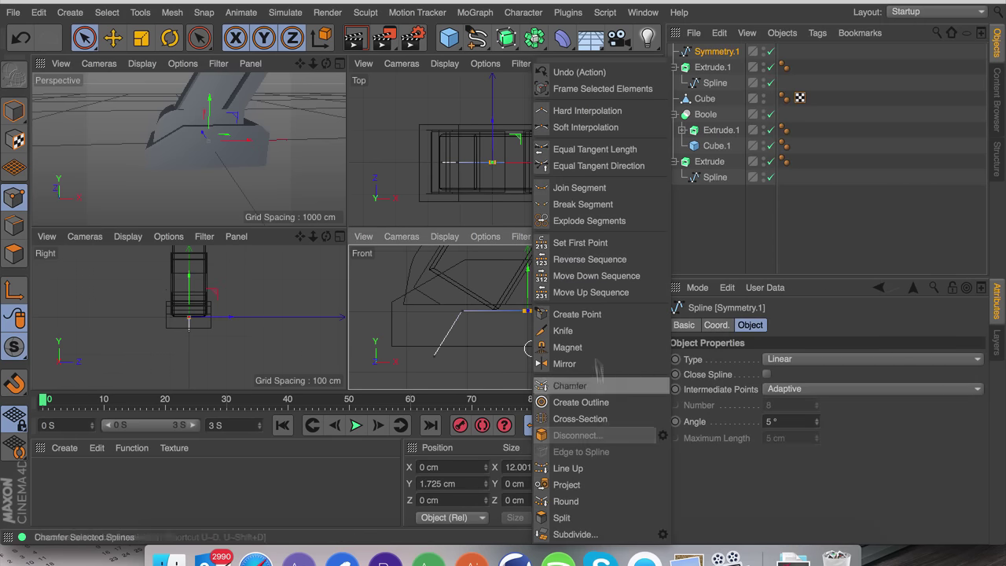
pyautogui.click(585, 188)
pyautogui.press('e')
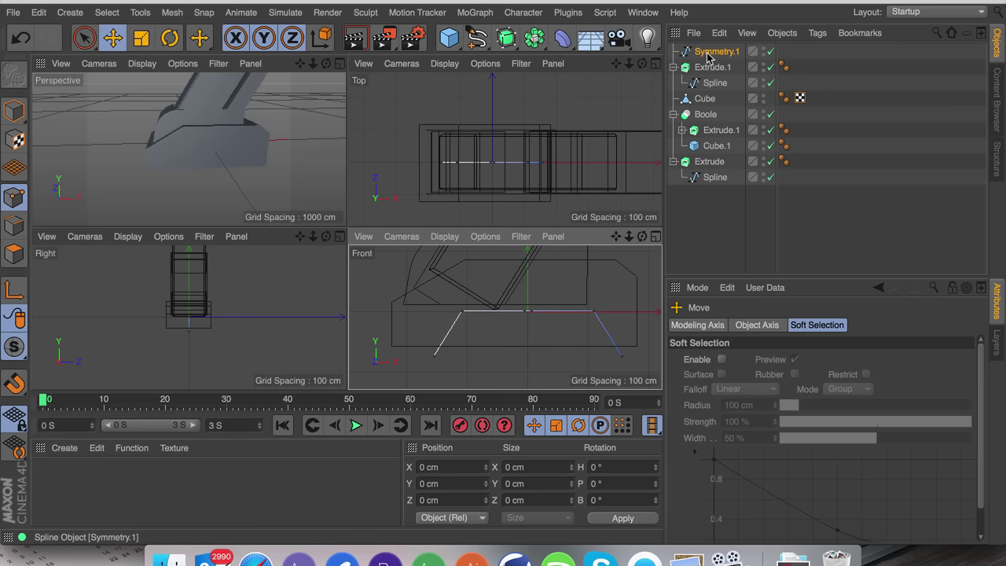
# Turn on Close Spline for the mirrored spline to close the trapezoid outline.
pyautogui.scroll(3, 508, 336)
pyautogui.scroll(-2, 508, 337)
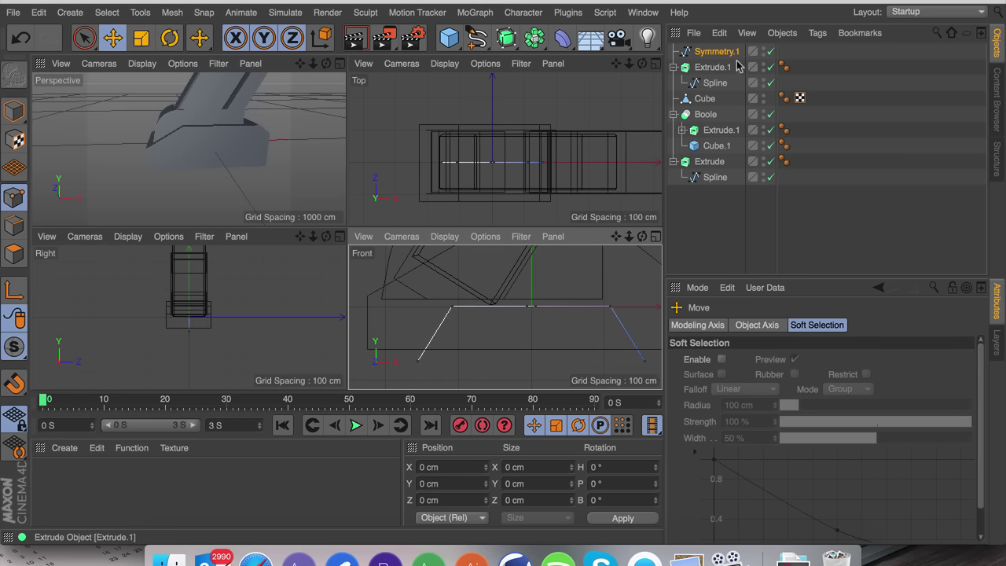
pyautogui.click(727, 52)
pyautogui.click(768, 373)
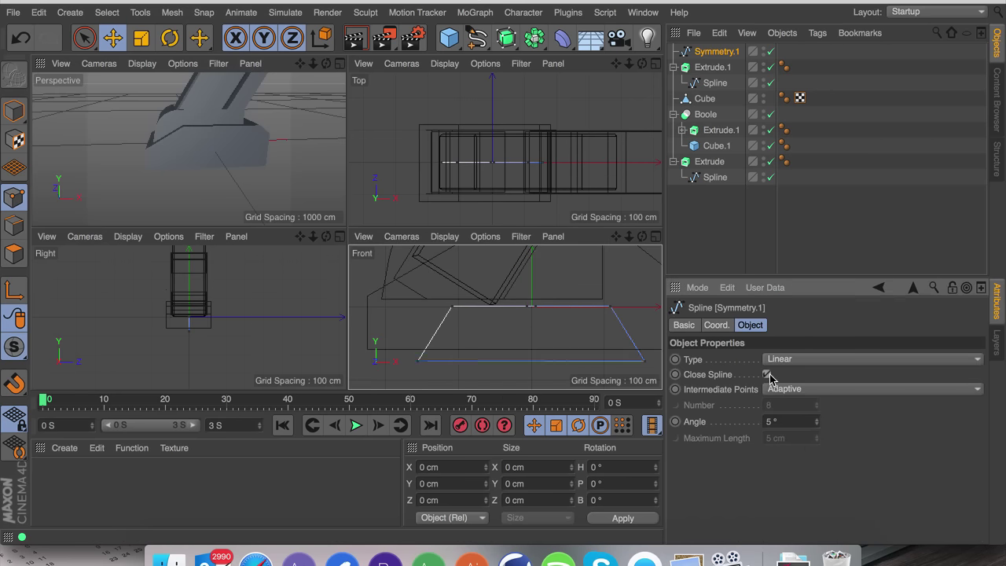
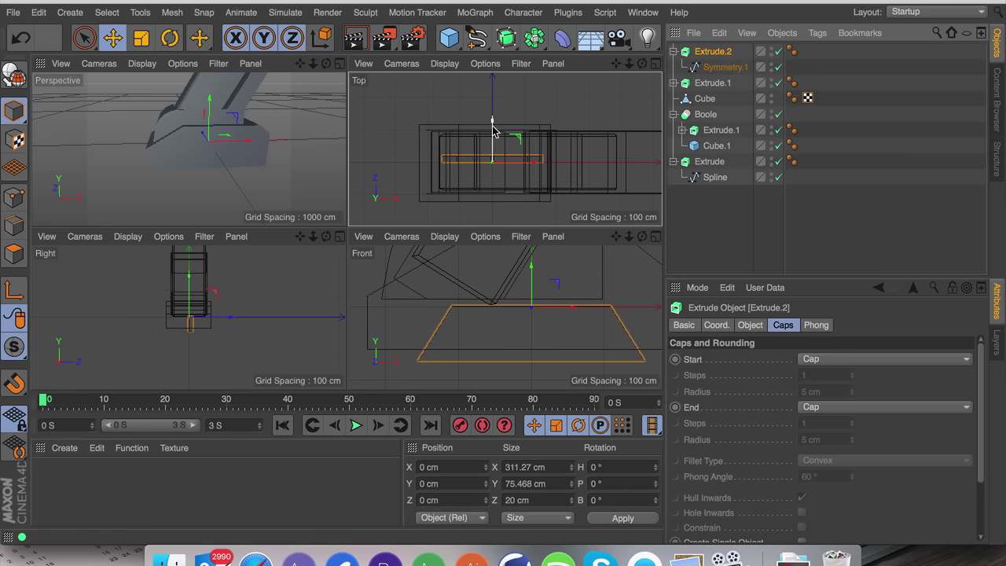
# Move the trapezoid extrusion to about Z -127 cm and enlarge the Perspective view with shaded faces and lines.
pyautogui.moveTo(493, 125); pyautogui.dragTo(492, 165)
pyautogui.click(141, 63)
pyautogui.click(161, 84)
pyautogui.click(142, 64)
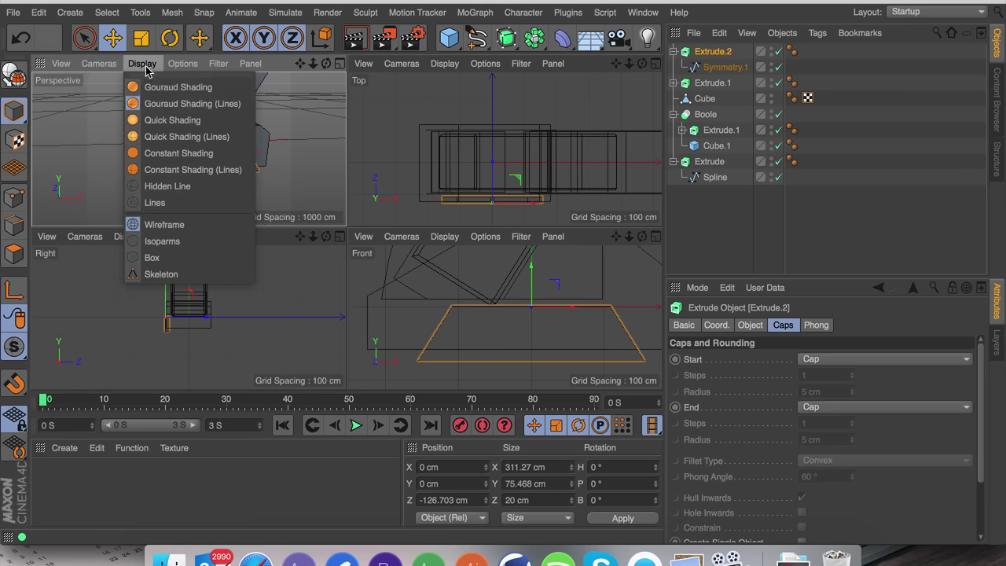
pyautogui.click(172, 112)
pyautogui.click(340, 63)
# Shift the trapezoid extrusion along Z to about -134.6 cm so it sits further out from the base's front face.
pyautogui.moveTo(643, 63); pyautogui.dragTo(644, 36)
pyautogui.scroll(6, 419, 253)
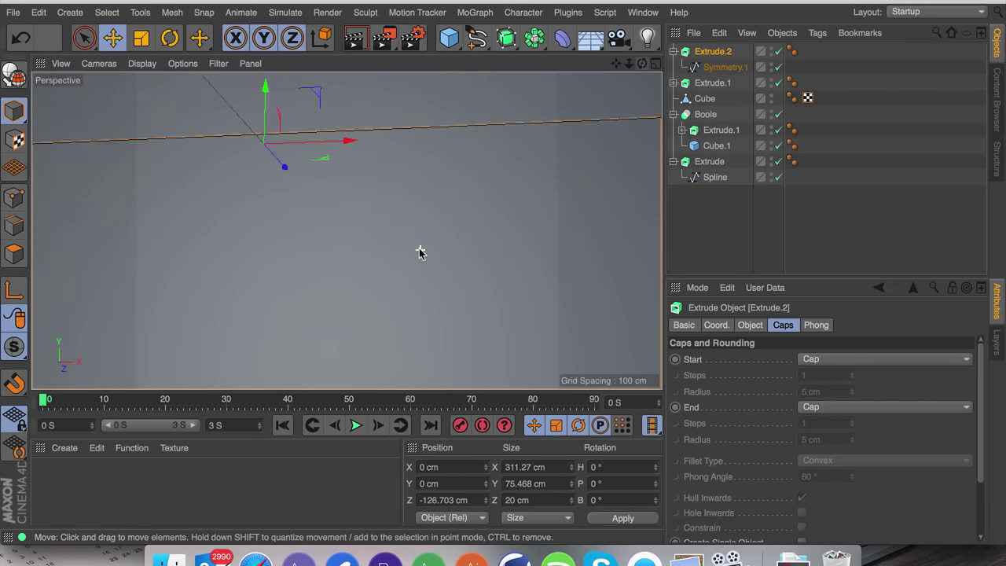
pyautogui.scroll(-5, 410, 246)
pyautogui.moveTo(409, 245); pyautogui.dragTo(428, 204)
pyautogui.press('super+z')
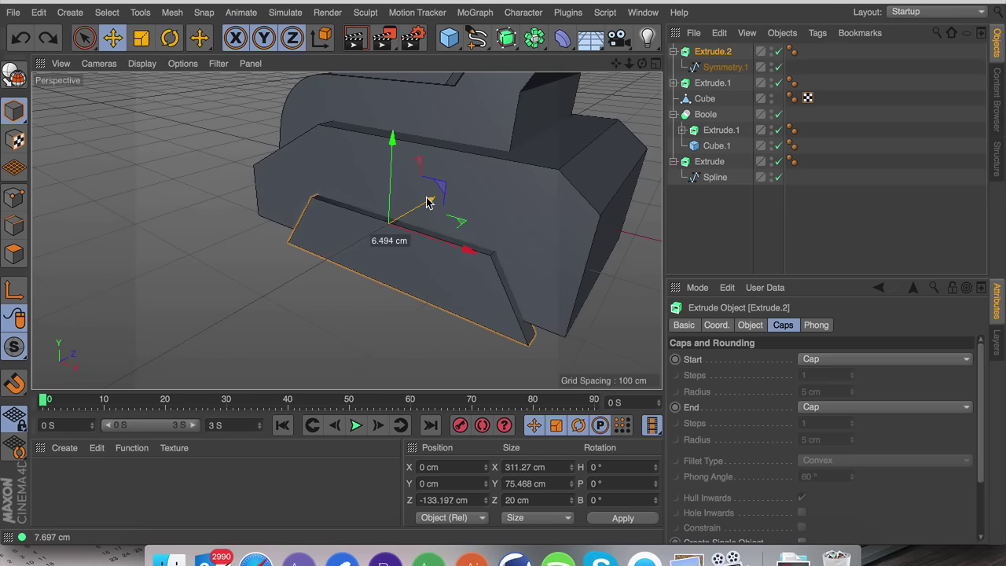
# Try to raise the trapezoid extrusion along the Y axis.
pyautogui.keyDown('alt'); pyautogui.moveTo(471, 292); pyautogui.dragTo(403, 253); pyautogui.keyUp('alt')
pyautogui.moveTo(382, 157); pyautogui.dragTo(381, 135)
pyautogui.hotkey('ctrl', 'z')
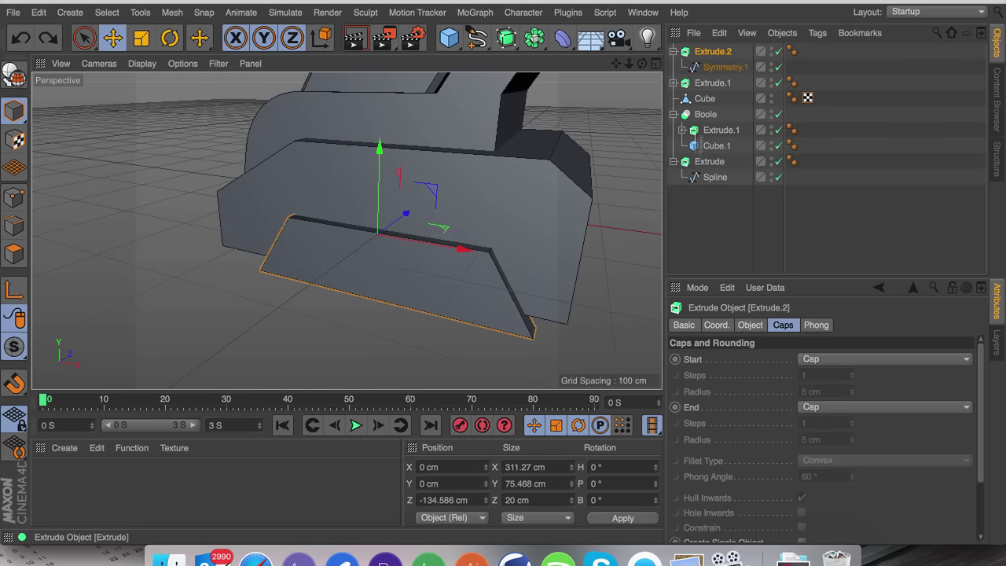
# Make the Extrude.1 object inside the Boole editable.
pyautogui.click(718, 56)
pyautogui.moveTo(646, 69); pyautogui.dragTo(598, 64)
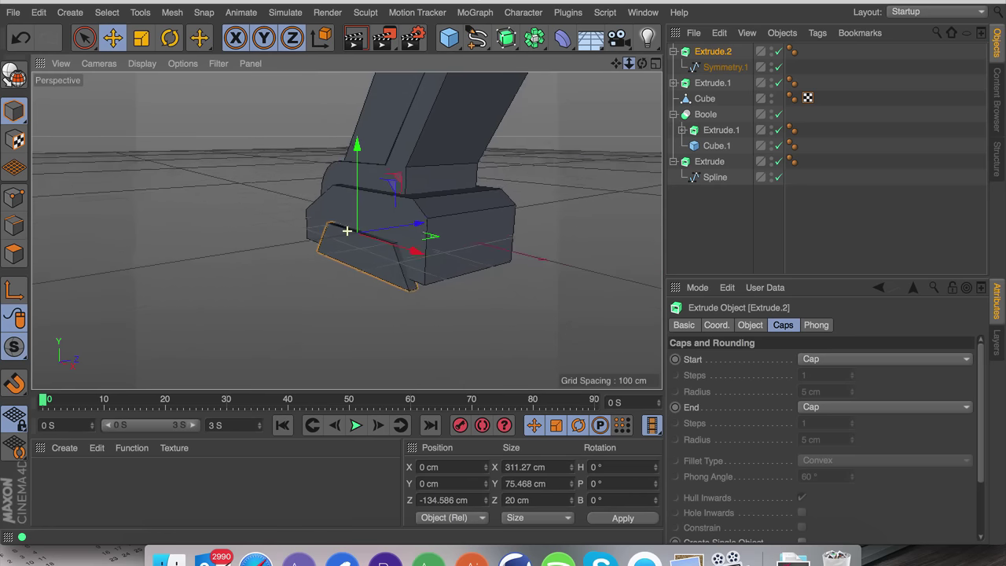
pyautogui.scroll(-2, 346, 230)
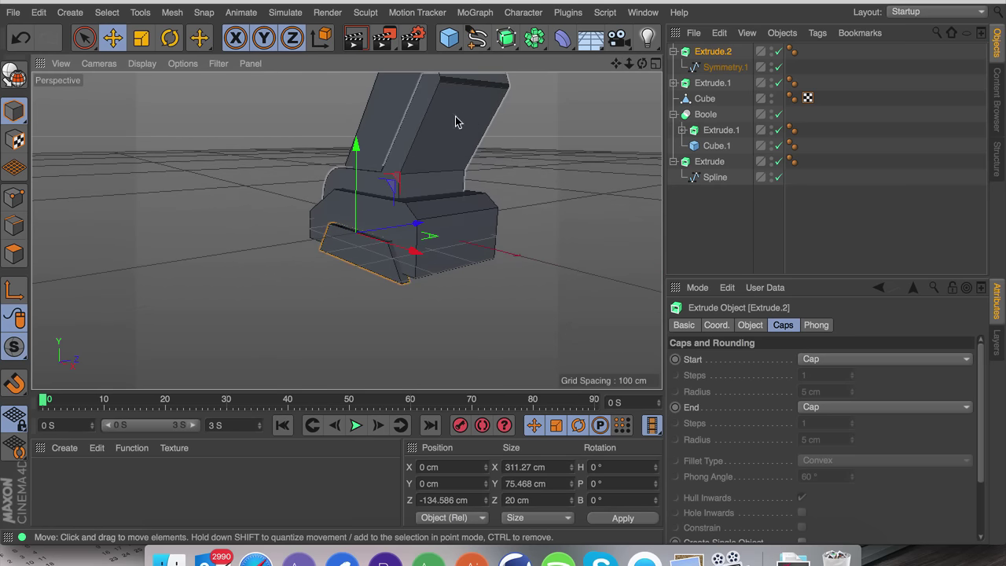
pyautogui.click(477, 121)
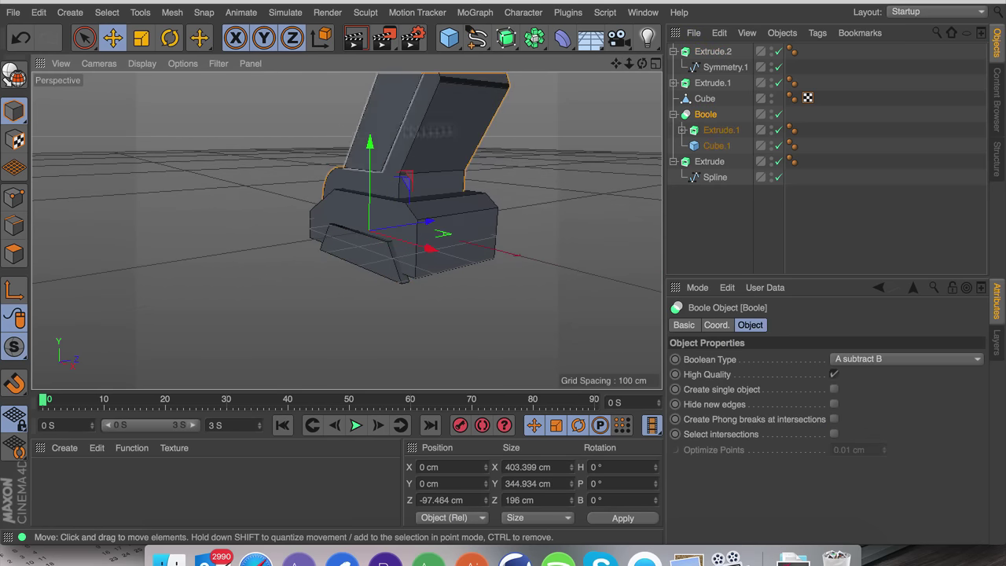
pyautogui.click(673, 115)
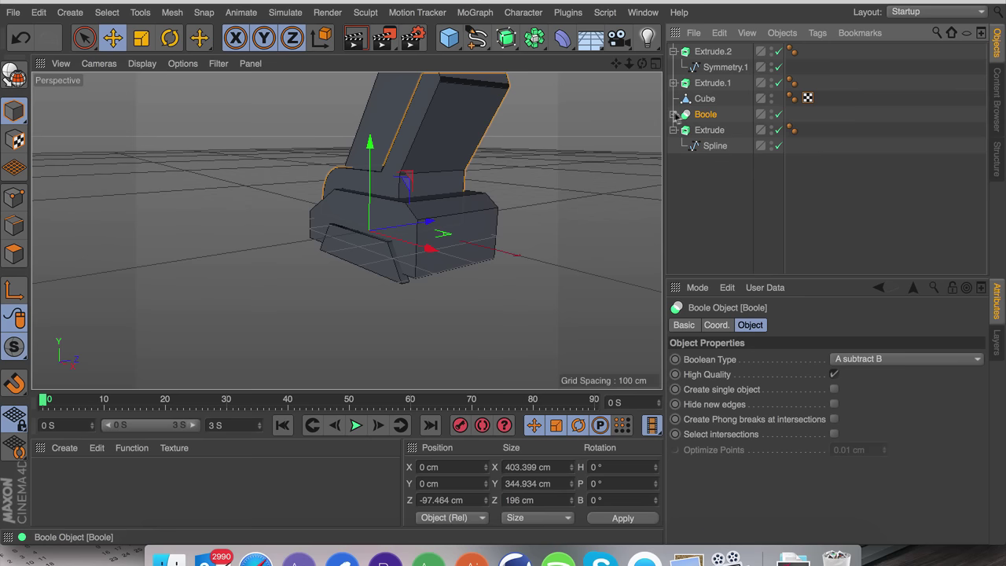
pyautogui.click(673, 115)
pyautogui.click(707, 130)
pyautogui.press('c')
# Merge the Boole's converted extrusion with its caps into one polygon object, deleting the originals.
pyautogui.rightClick(717, 133)
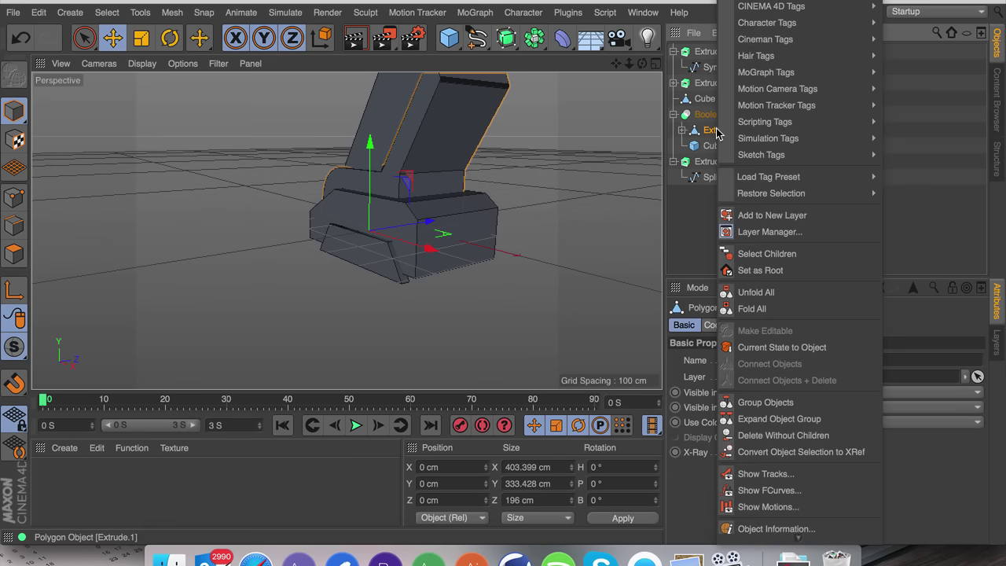
pyautogui.moveTo(717, 135)
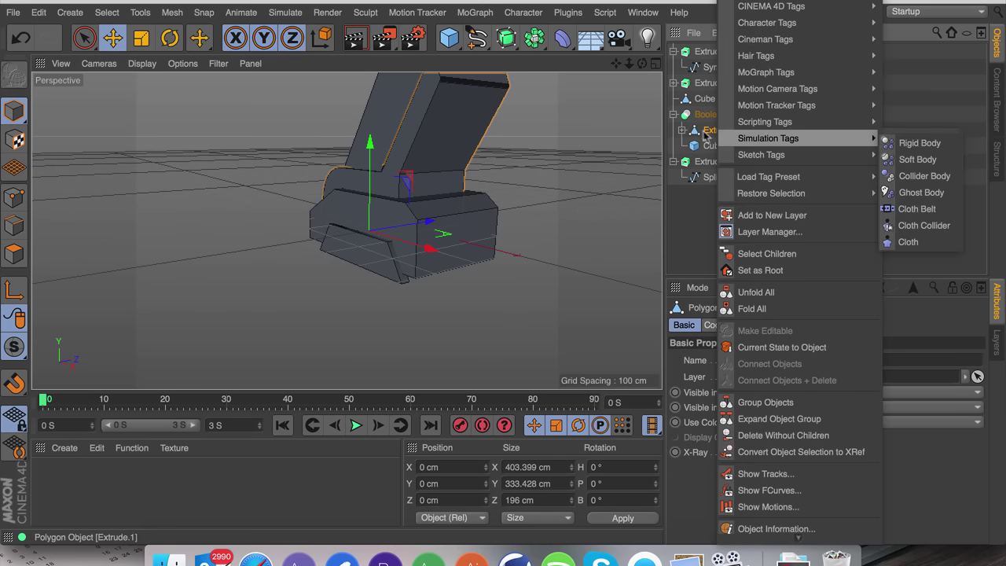
pyautogui.click(795, 252)
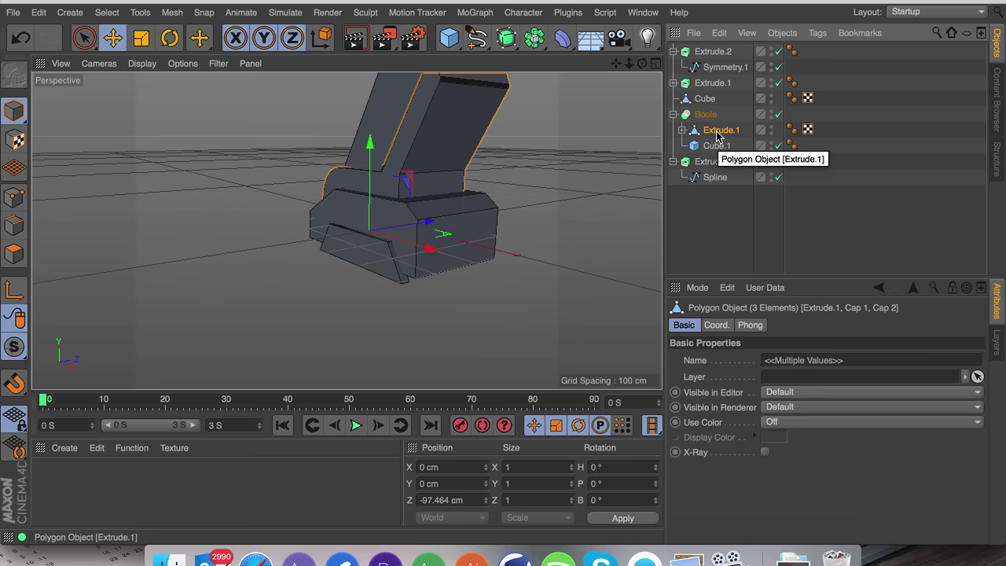
pyautogui.rightClick(716, 133)
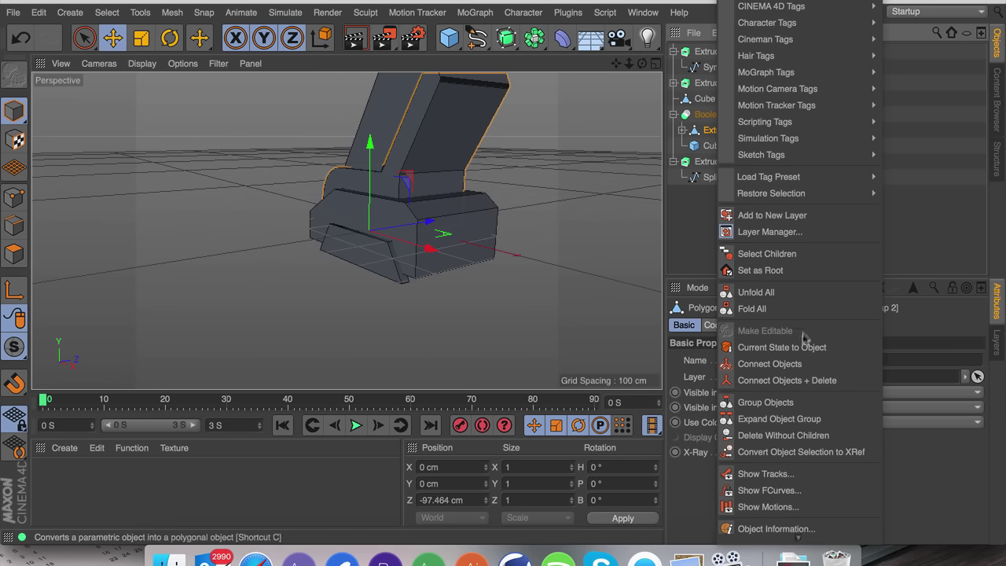
pyautogui.click(784, 380)
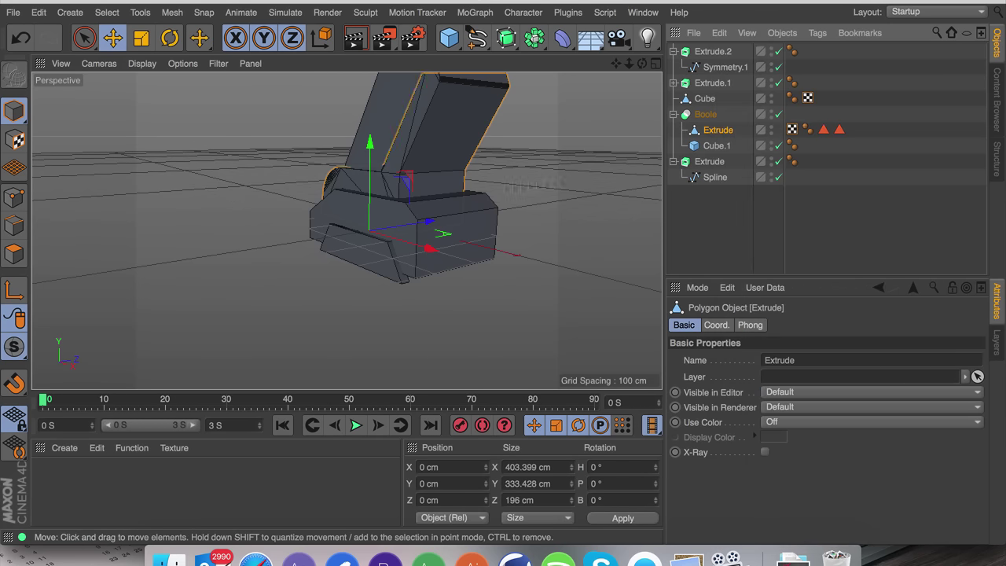
# Inset the Boole block's sloped side polygon to about 55.8 × 95.2 × 154.8 cm and pull the inner panel slightly outward.
pyautogui.click(14, 253)
pyautogui.click(464, 110)
pyautogui.press('t')
pyautogui.moveTo(488, 106)
pyautogui.mouseDown()
pyautogui.moveTo(479, 98)
pyautogui.moveTo(468, 107)
pyautogui.mouseUp()
pyautogui.moveTo(386, 133)
pyautogui.mouseDown()
pyautogui.moveTo(399, 128)
pyautogui.moveTo(389, 130)
pyautogui.mouseUp()
pyautogui.moveTo(463, 89); pyautogui.dragTo(474, 91)
pyautogui.press('e')
pyautogui.moveTo(505, 172); pyautogui.dragTo(514, 180)
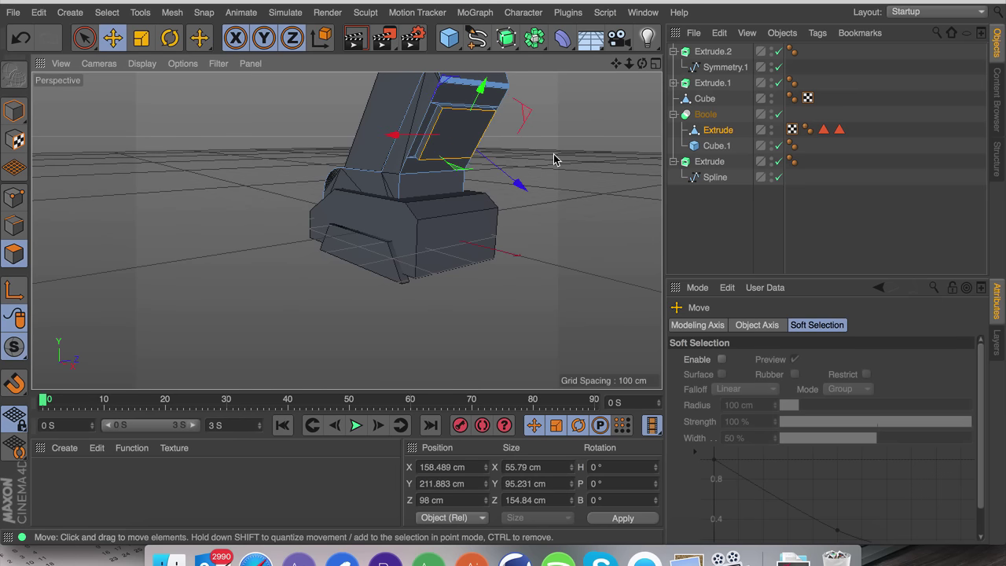
# Bevel the inner panel polygon outward to a smaller face of about 51.4 × 87.7 × 146.1 cm, and deselect it.
pyautogui.rightClick(553, 159)
pyautogui.click(581, 263)
pyautogui.moveTo(548, 227); pyautogui.dragTo(557, 227)
pyautogui.click(812, 129)
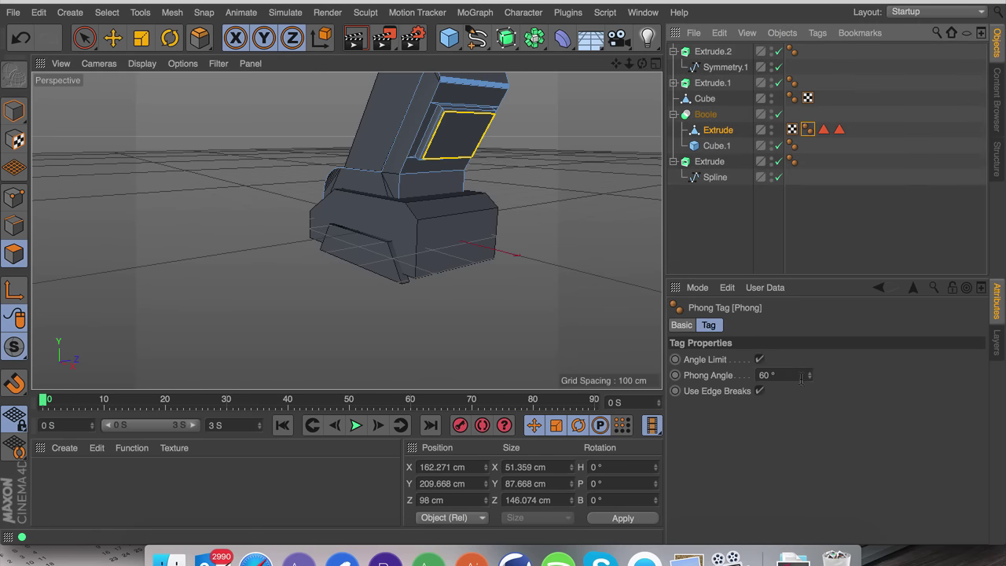
pyautogui.press('e')
pyautogui.click(558, 294)
pyautogui.keyDown('alt'); pyautogui.moveTo(448, 137); pyautogui.dragTo(428, 251); pyautogui.keyUp('alt')
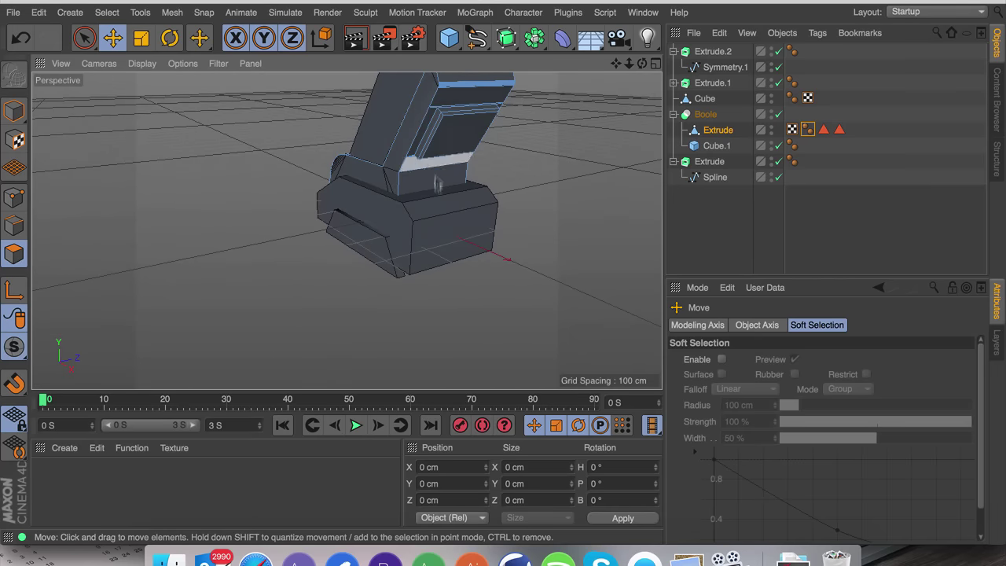
# Make the base extrusion editable and merge it with its caps into one polygon object, deleting the originals.
pyautogui.click(708, 161)
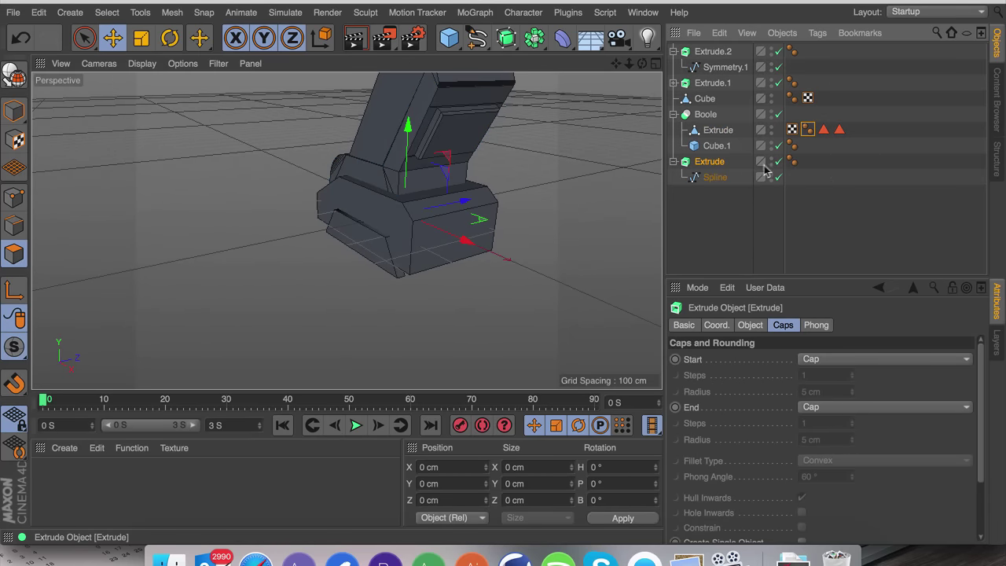
pyautogui.press('c')
pyautogui.rightClick(711, 169)
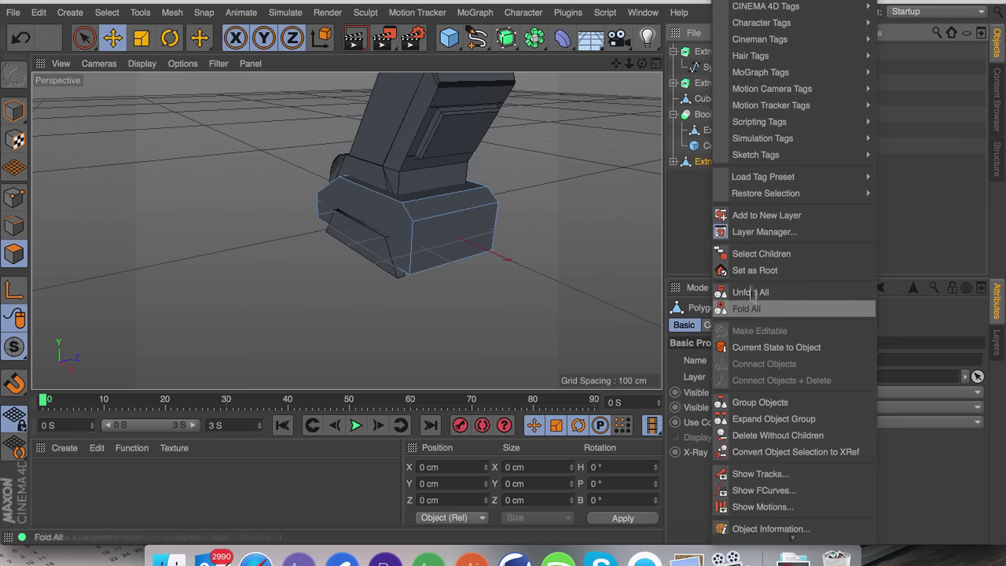
pyautogui.click(755, 256)
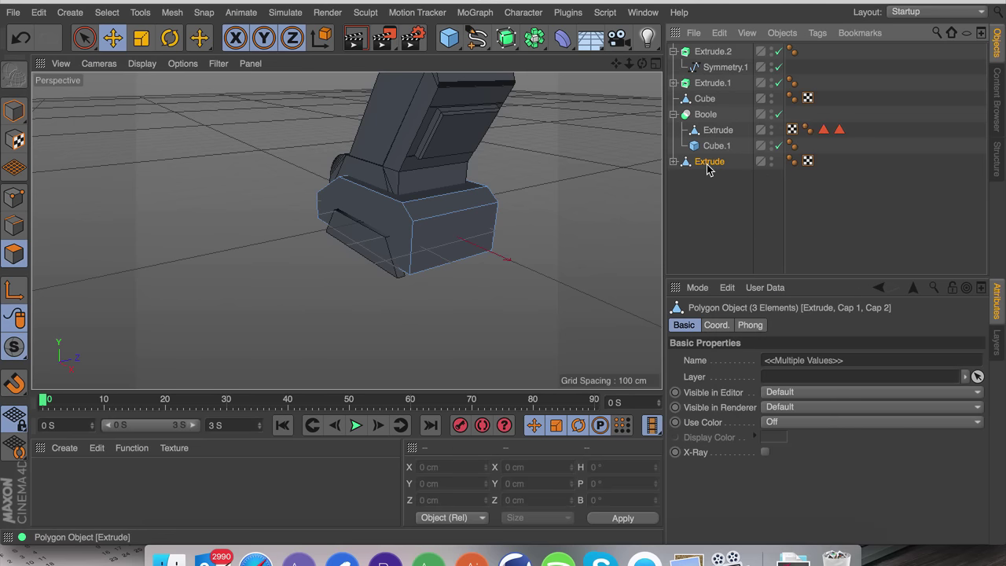
pyautogui.rightClick(708, 170)
pyautogui.click(764, 382)
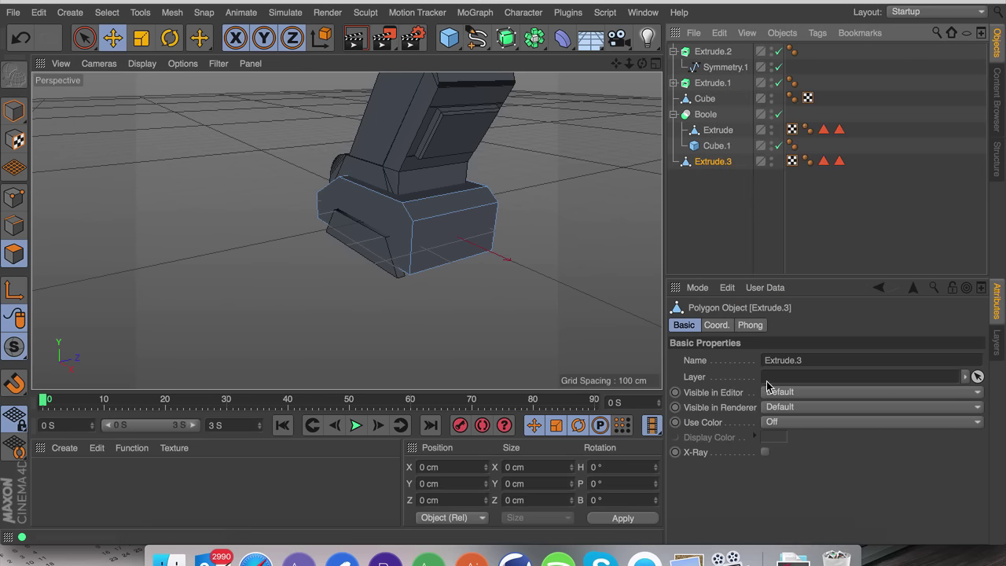
# Cut four horizontal loops across the base block's vertical end face with the Knife in Loop mode, forming narrow strips.
pyautogui.click(445, 250)
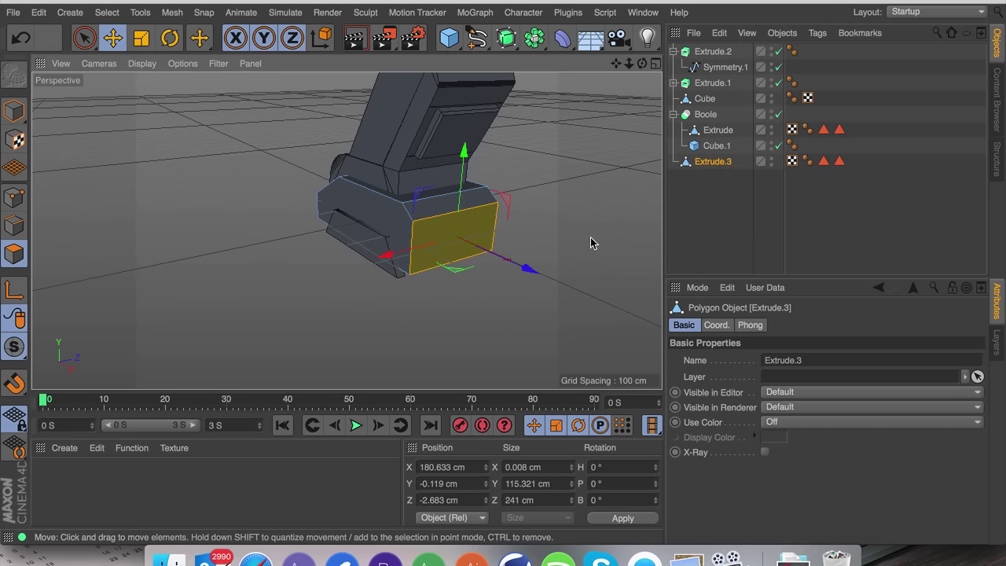
pyautogui.press('k')
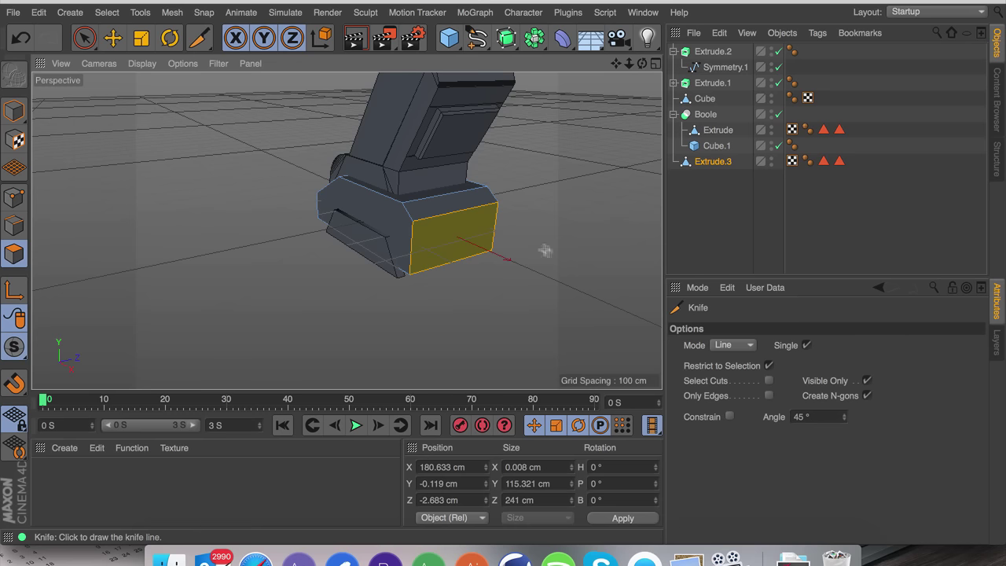
pyautogui.click(746, 345)
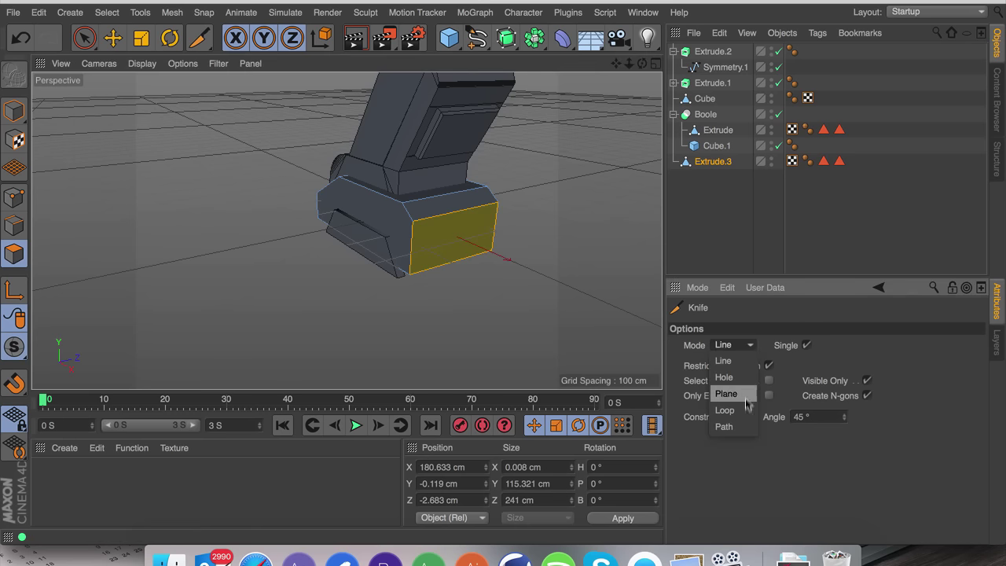
pyautogui.click(744, 406)
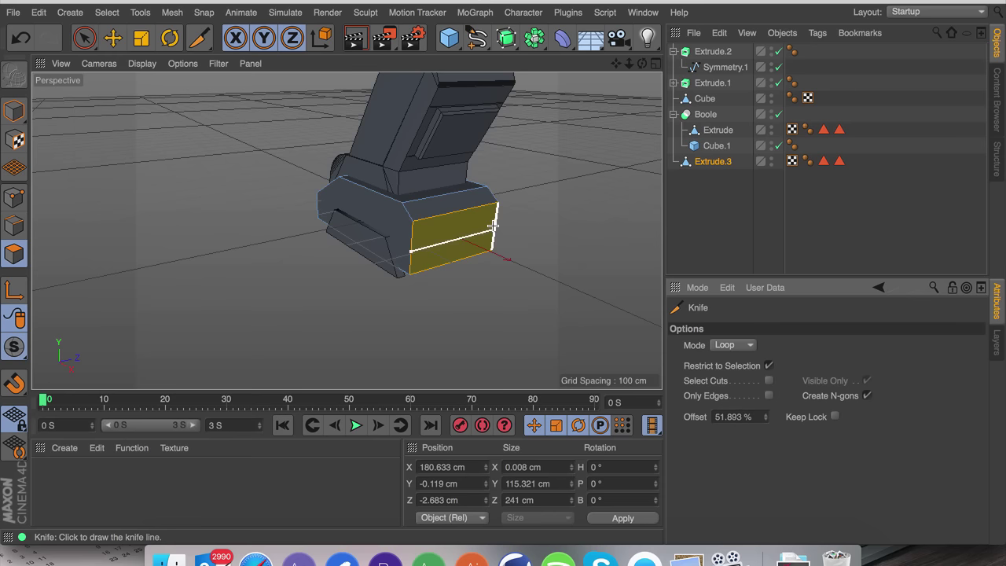
pyautogui.scroll(5, 495, 223)
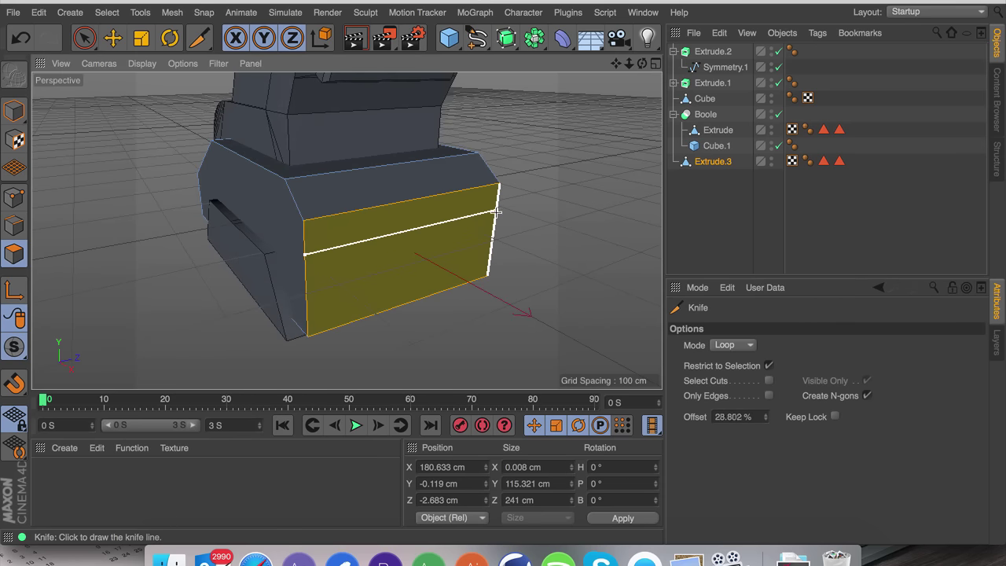
pyautogui.click(495, 211)
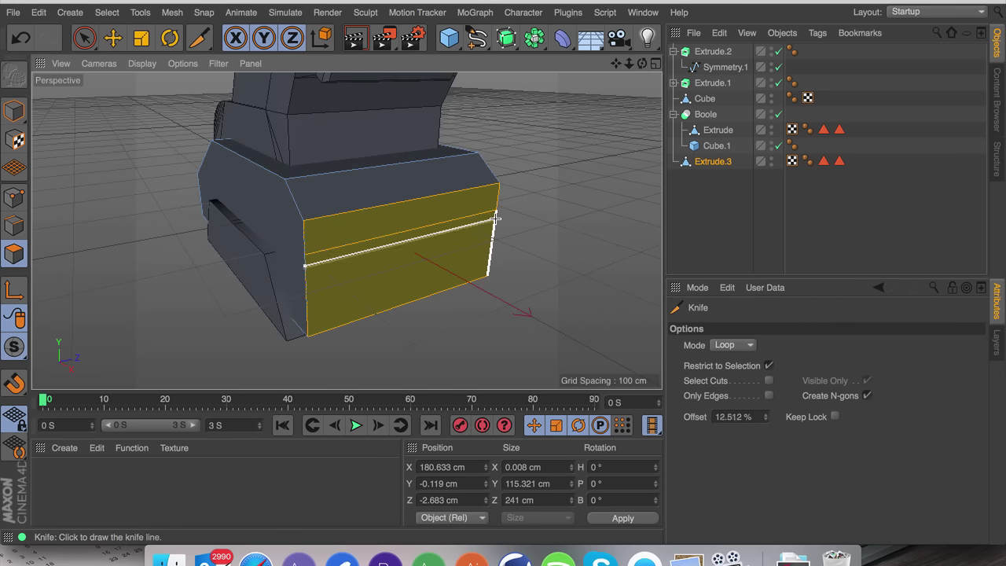
pyautogui.click(495, 220)
pyautogui.click(494, 229)
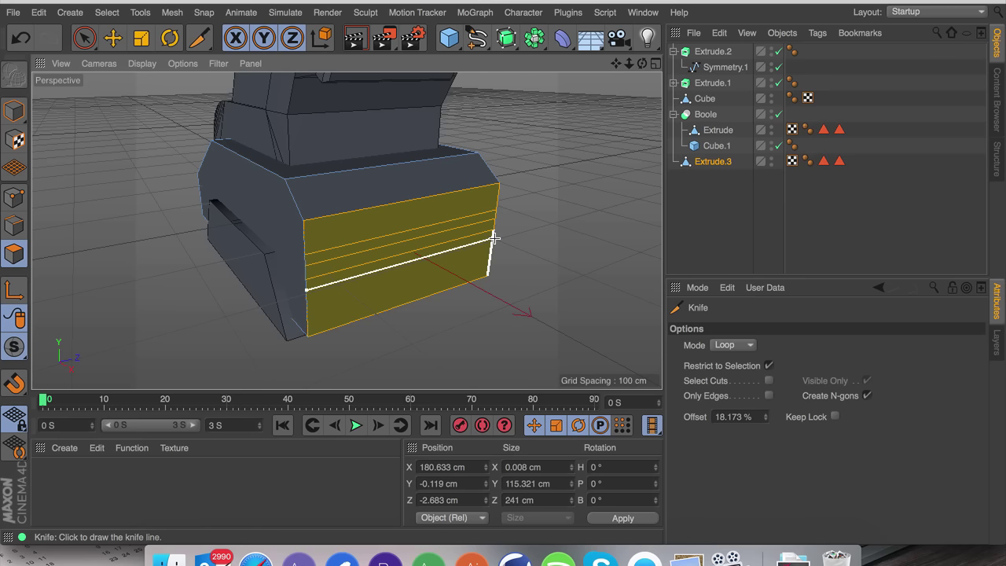
pyautogui.click(495, 238)
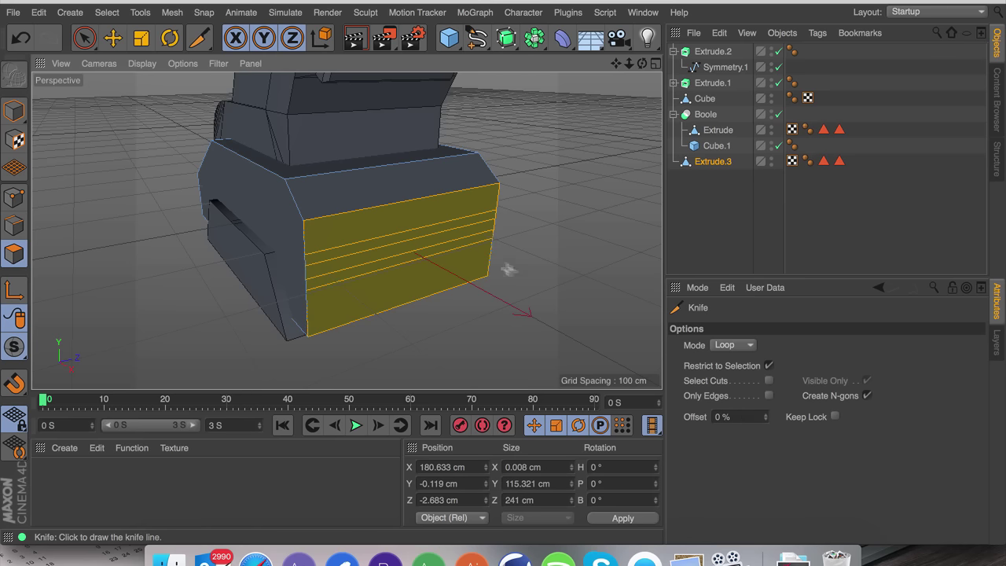
# Select the base end face's upper and lower narrow strips and inset them by about 2 cm with Extrude Inner.
pyautogui.press('e')
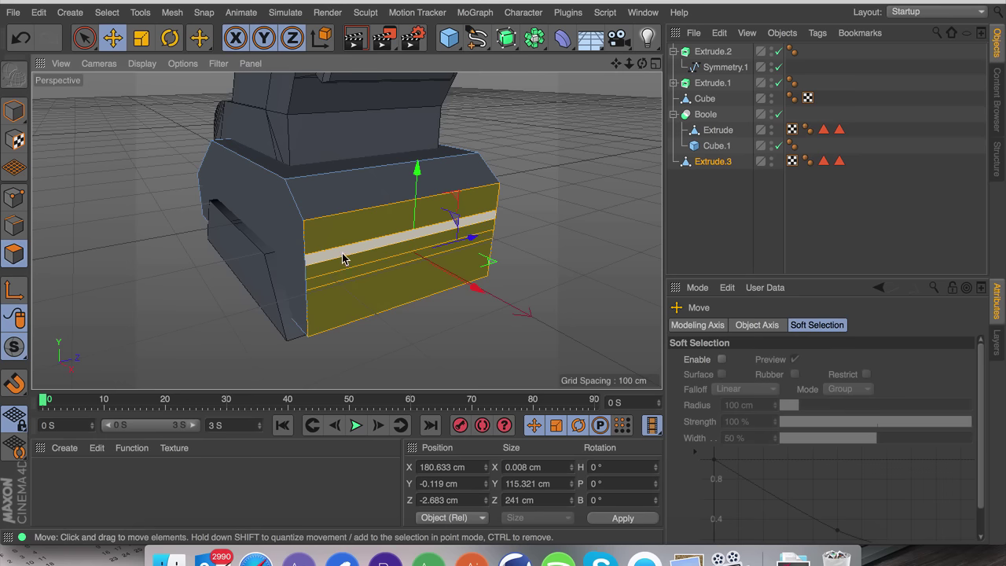
pyautogui.click(343, 259)
pyautogui.keyDown('shift'); pyautogui.click(342, 277); pyautogui.keyUp('shift')
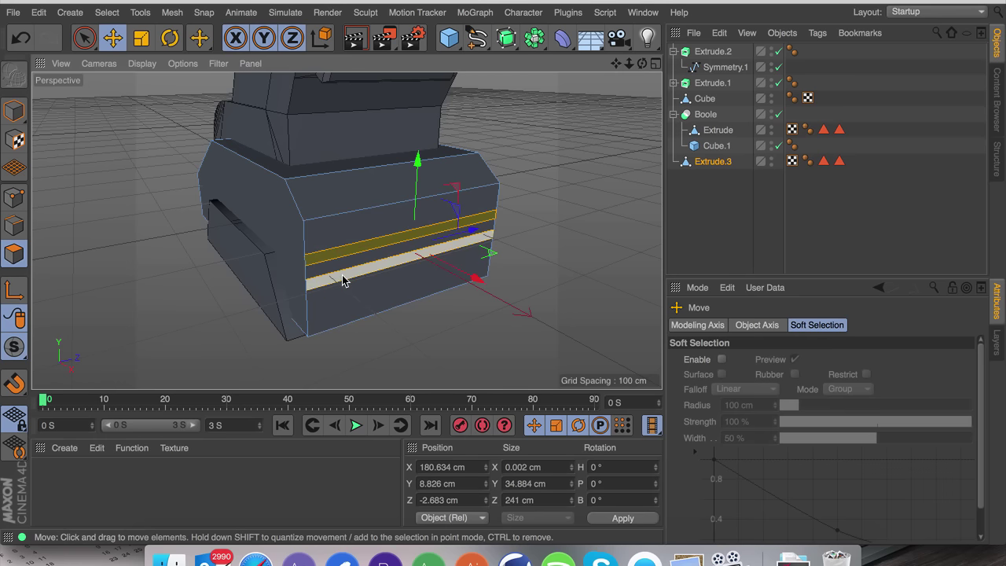
pyautogui.rightClick(583, 237)
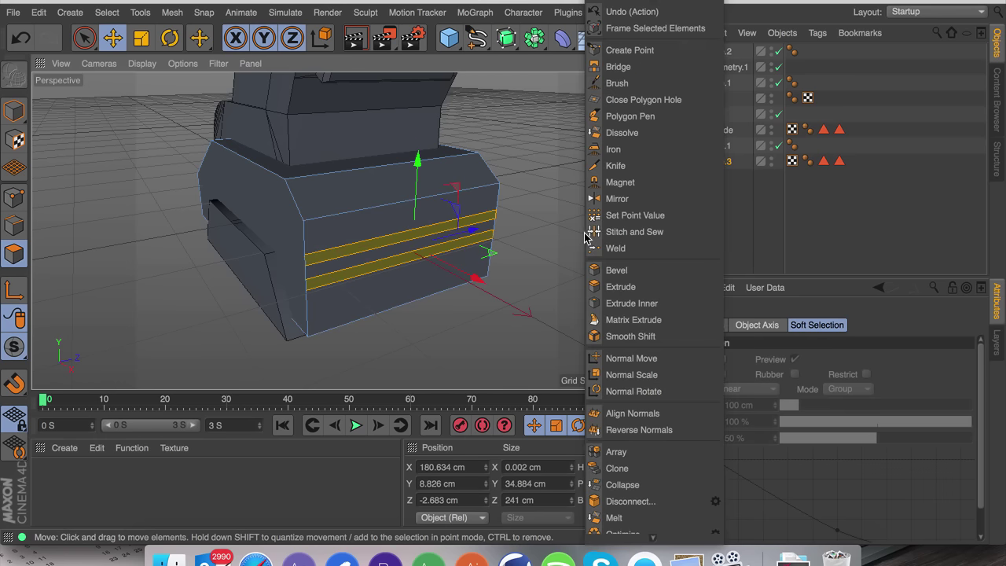
pyautogui.click(634, 304)
pyautogui.moveTo(612, 297)
pyautogui.mouseDown()
pyautogui.moveTo(605, 291)
pyautogui.moveTo(628, 288)
pyautogui.mouseUp()
# Extrude the two inset strips inward by about 5.9 cm to form grooves, and deselect them.
pyautogui.rightClick(615, 294)
pyautogui.click(642, 288)
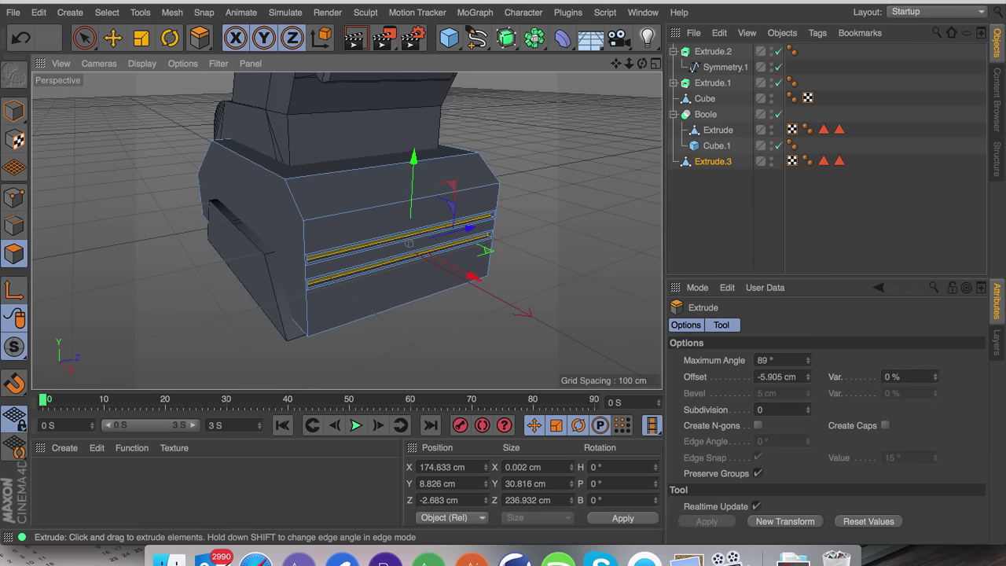
pyautogui.press('e')
pyautogui.click(628, 289)
pyautogui.keyDown('alt'); pyautogui.moveTo(394, 281); pyautogui.dragTo(442, 179); pyautogui.keyUp('alt')
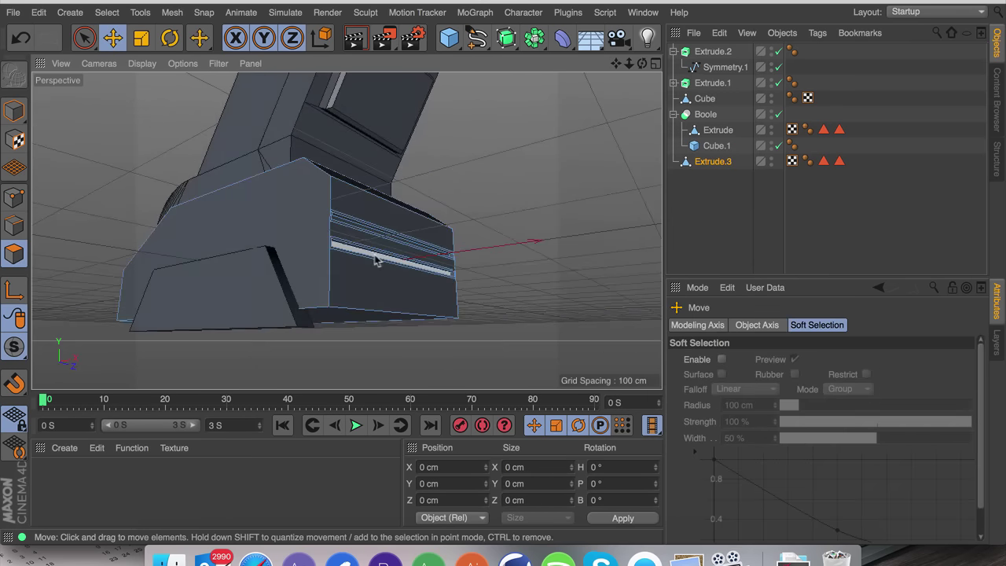
pyautogui.scroll(5, 370, 251)
pyautogui.scroll(-1, 370, 252)
pyautogui.scroll(-6, 370, 254)
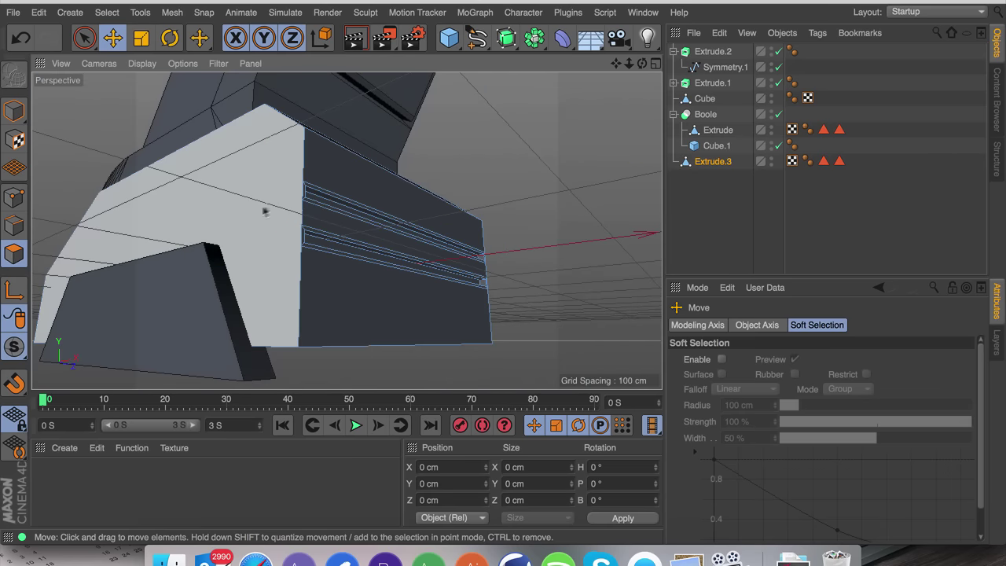
pyautogui.click(286, 156)
pyautogui.hotkey('ctrl', 'z')
# Place the trapezoid plate extrusion Extrude.2 under a new Subdivision Surface.
pyautogui.moveTo(631, 67); pyautogui.dragTo(676, 78)
pyautogui.click(712, 51)
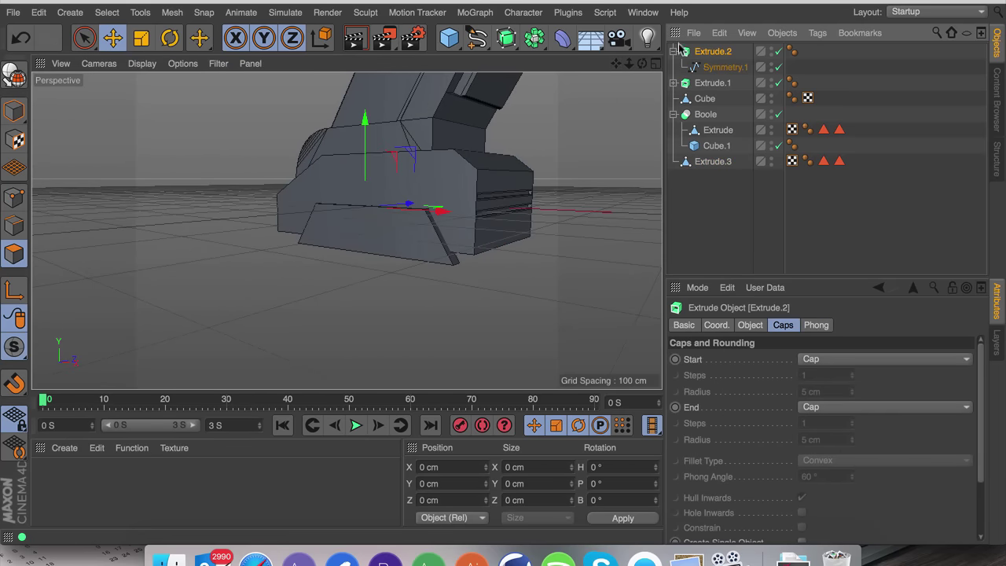
pyautogui.click(672, 51)
pyautogui.moveTo(627, 71); pyautogui.dragTo(629, 71)
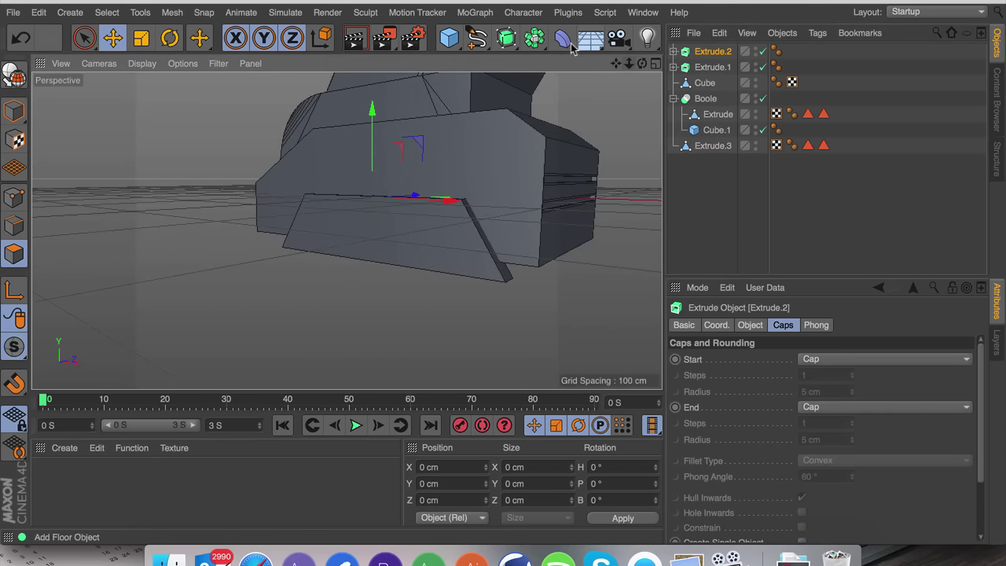
pyautogui.keyDown('alt'); pyautogui.click(507, 38); pyautogui.keyUp('alt')
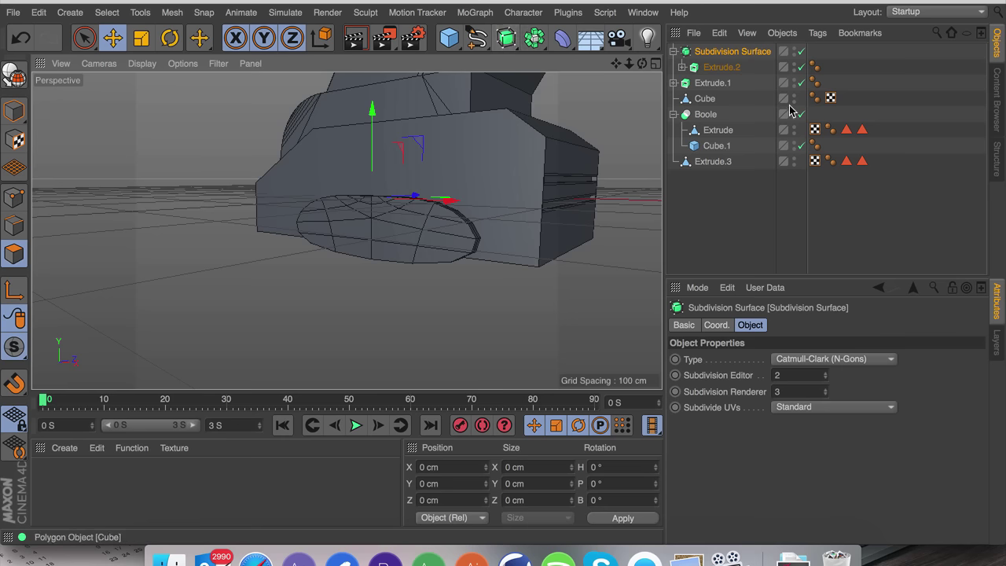
# Make the trapezoid plate extrusion editable and merge it with its caps into one polygon object, deleting the originals.
pyautogui.click(710, 68)
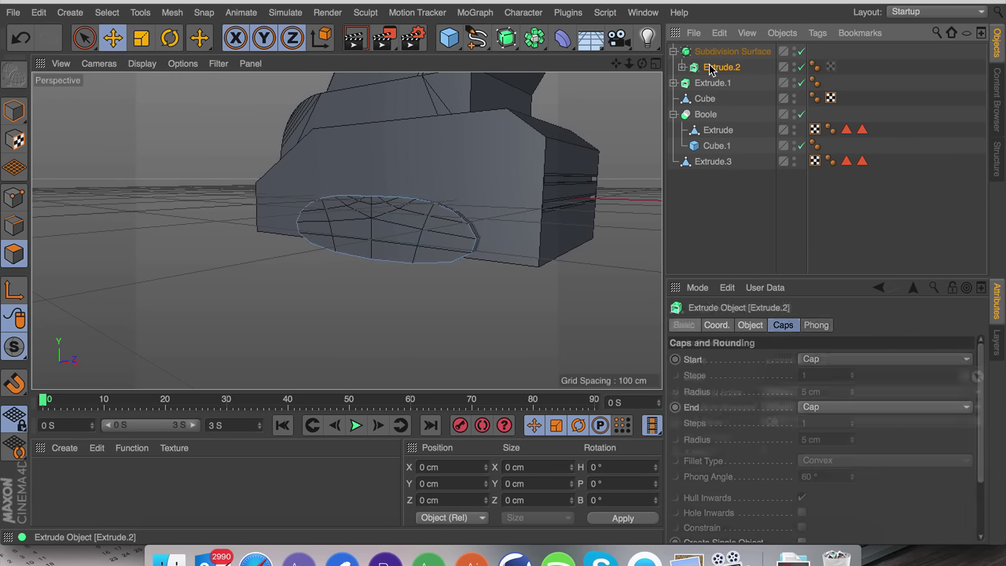
pyautogui.press('c')
pyautogui.rightClick(710, 68)
pyautogui.click(796, 256)
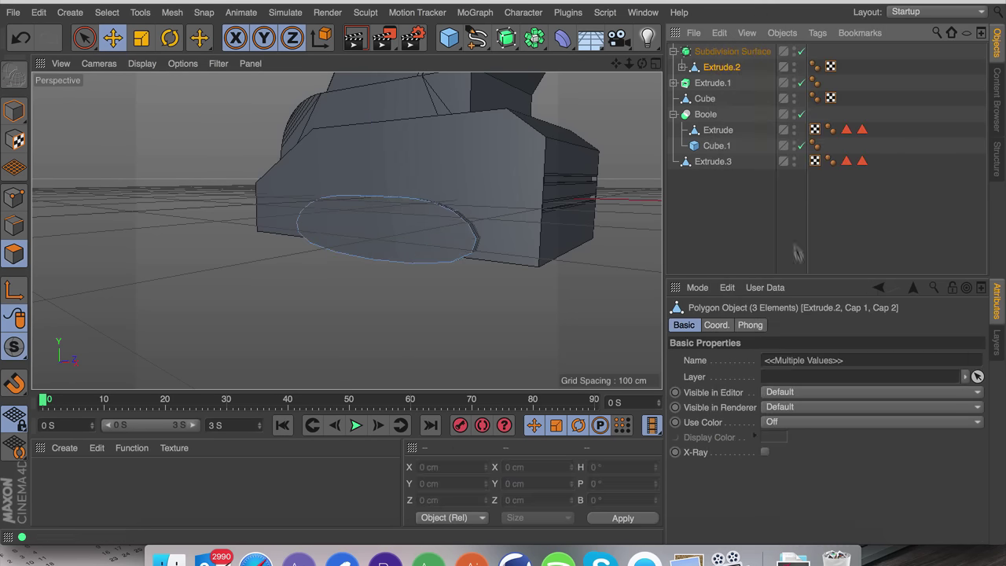
pyautogui.rightClick(710, 75)
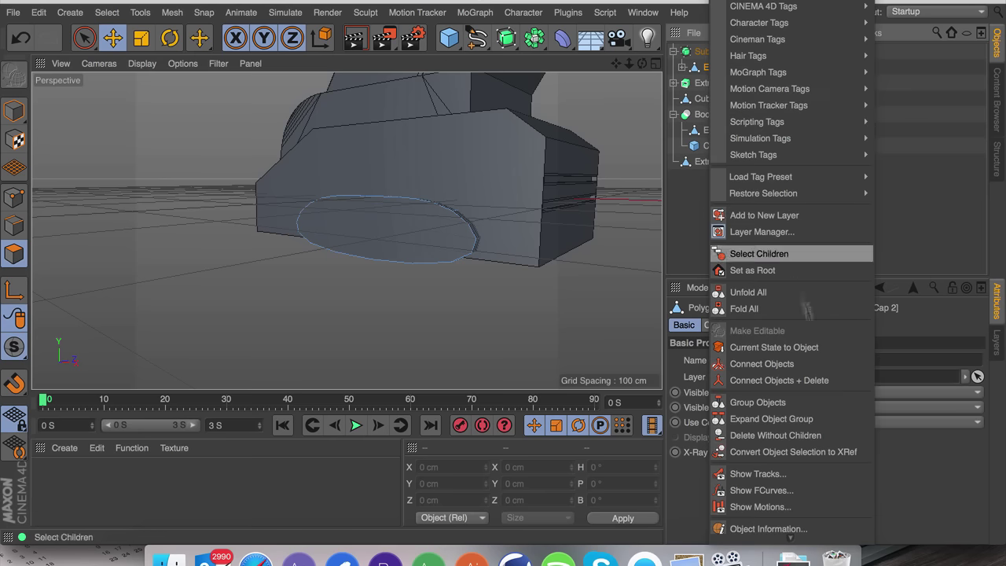
pyautogui.click(805, 374)
# Add loop cuts near both sloped ends of the trapezoid plate, with one at 95 % offset.
pyautogui.press('m')
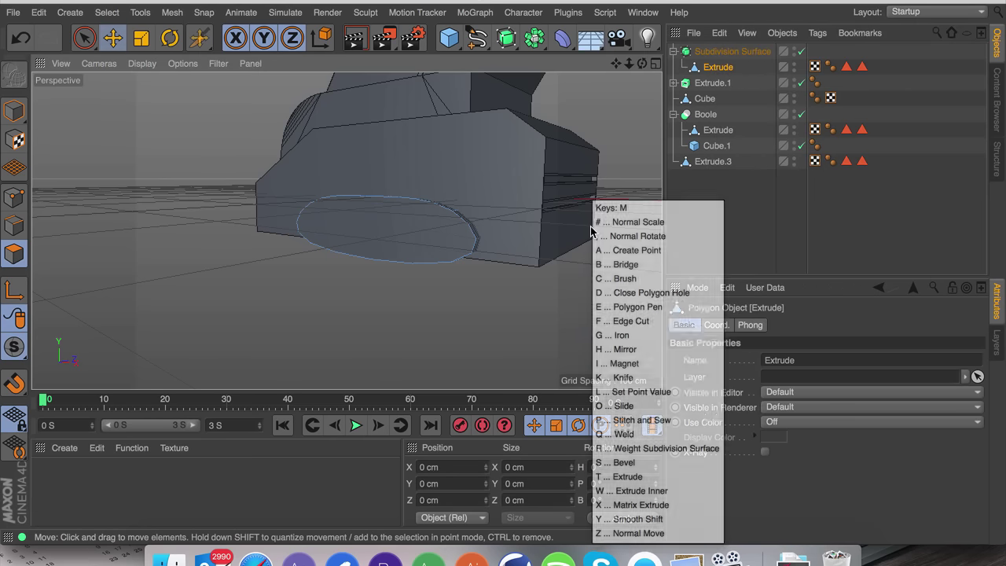
pyautogui.press('l')
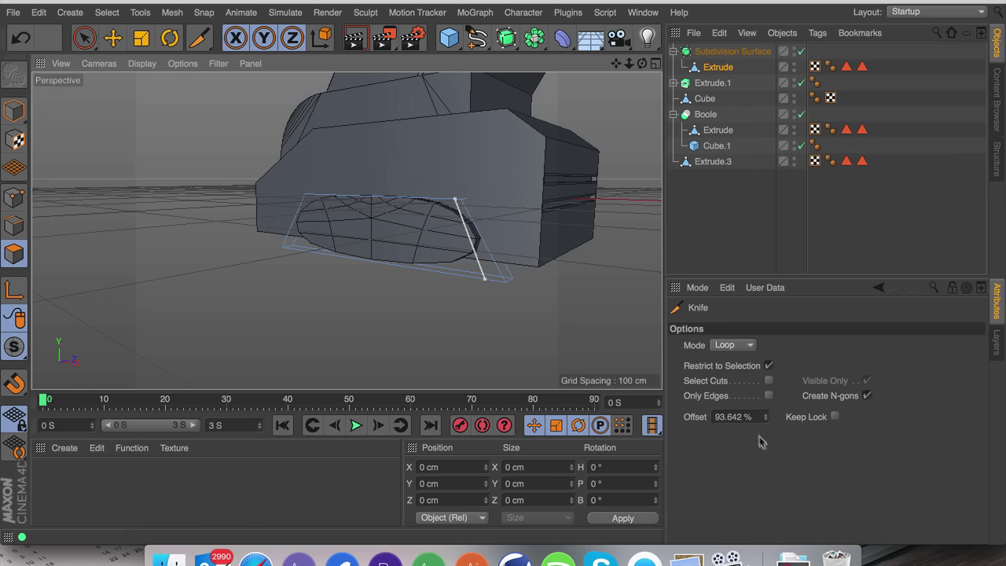
pyautogui.click(739, 417)
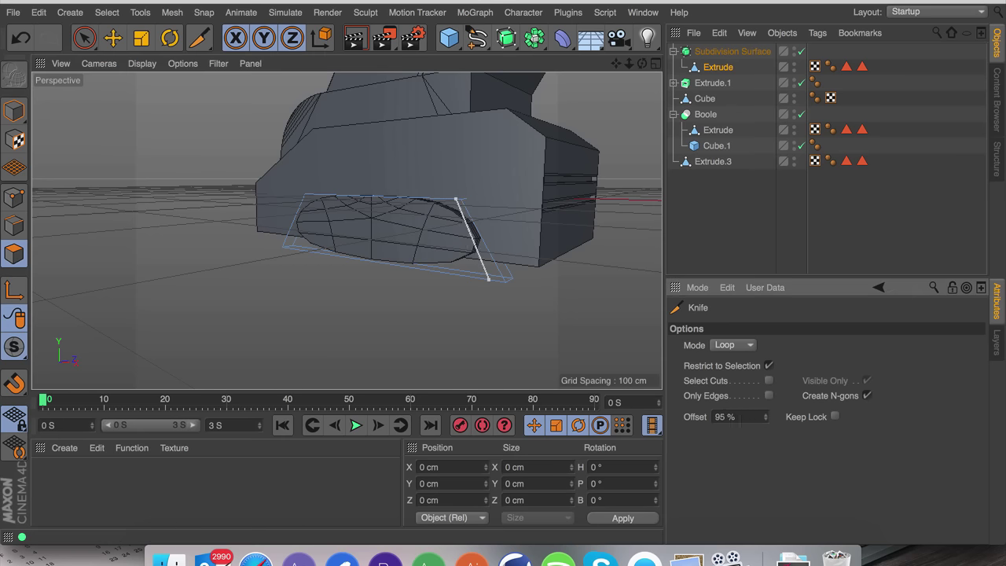
pyautogui.click(574, 321)
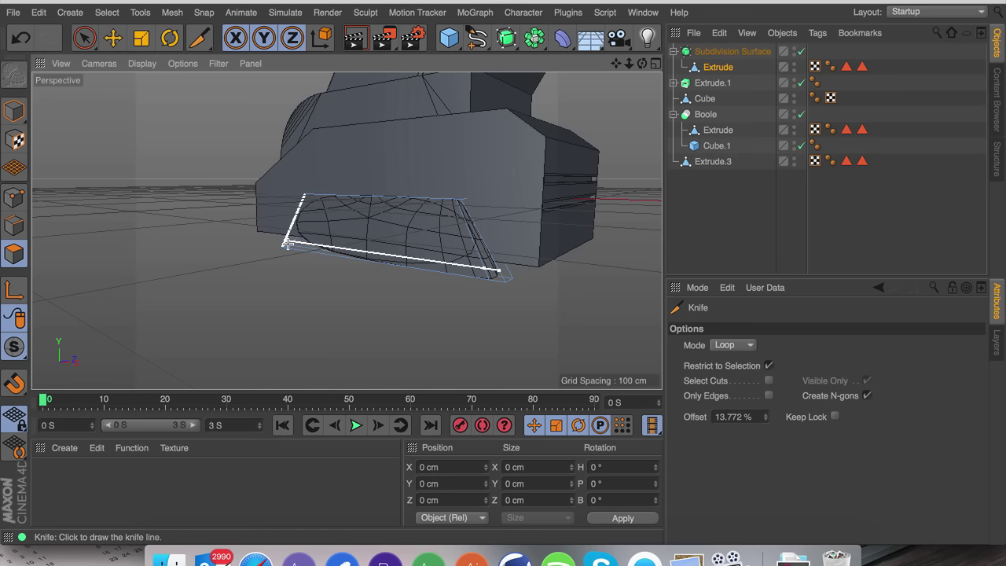
pyautogui.click(739, 417)
pyautogui.click(355, 310)
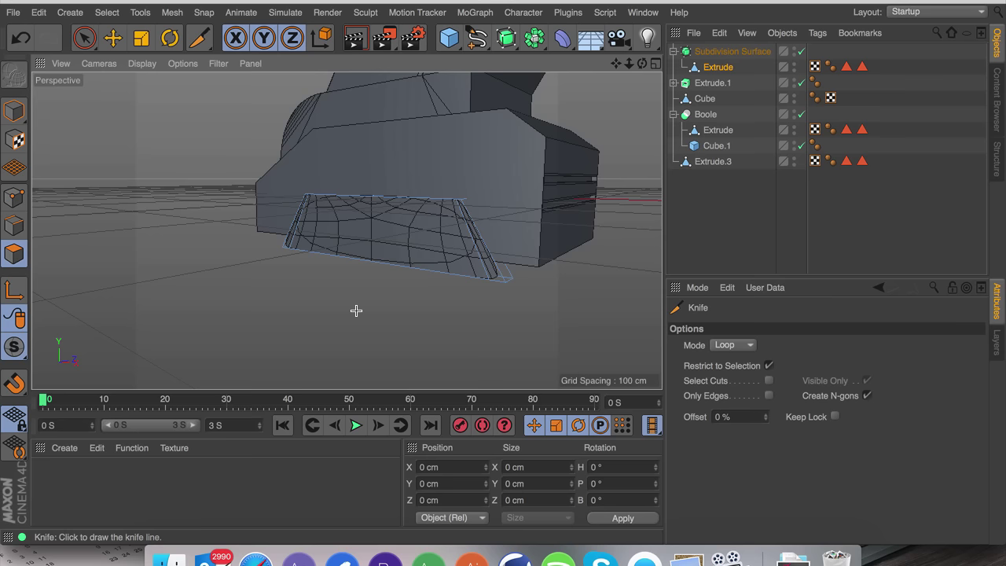
# Try wrapping the trapezoid plate's mesh in a Connect object inside the Subdivision Surface, and undo it.
pyautogui.press('e')
pyautogui.keyDown('alt'); pyautogui.moveTo(471, 249); pyautogui.dragTo(343, 312); pyautogui.keyUp('alt')
pyautogui.click(533, 38)
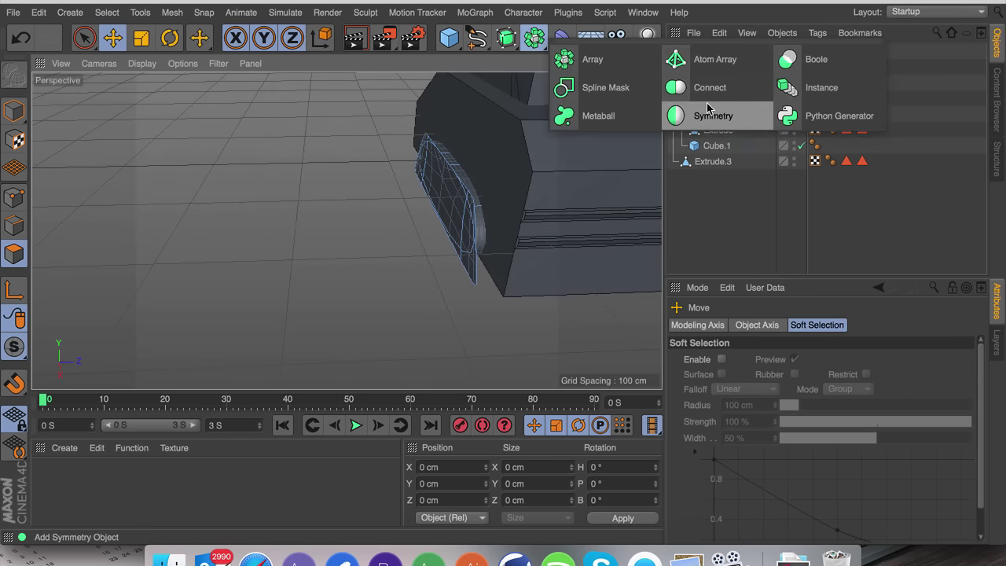
pyautogui.click(705, 88)
pyautogui.moveTo(715, 76)
pyautogui.mouseDown()
pyautogui.moveTo(703, 81)
pyautogui.moveTo(709, 68)
pyautogui.mouseUp()
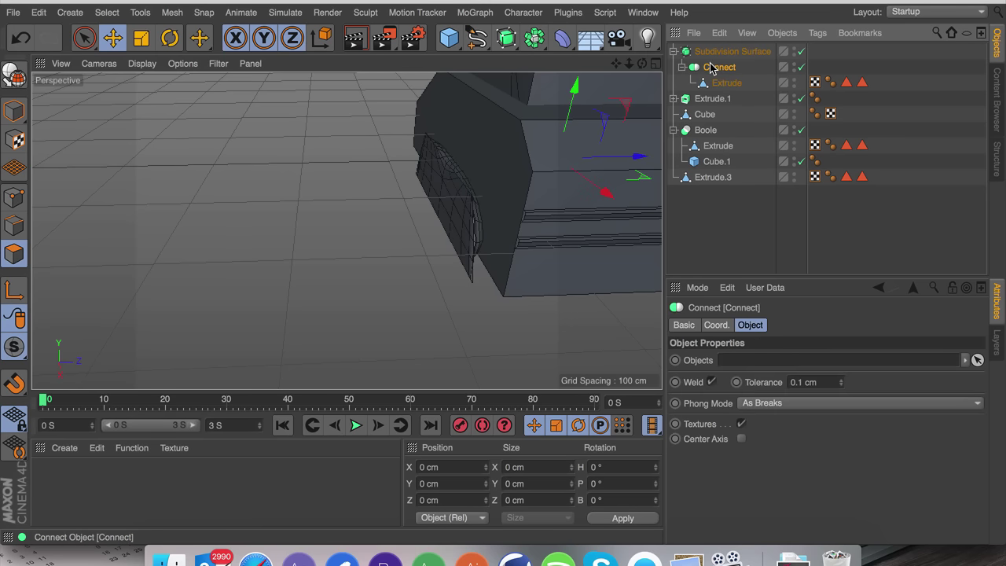
pyautogui.press('super+z')
pyautogui.press('super+z')
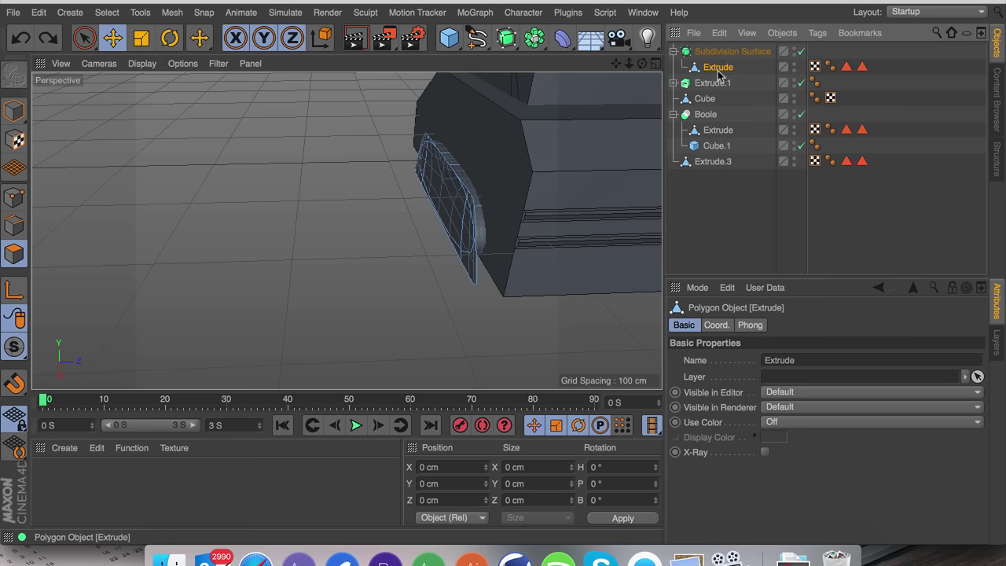
# Try a loop cut around the trapezoid plate's rim, and undo it together with the end cuts and the cap merge.
pyautogui.press('k')
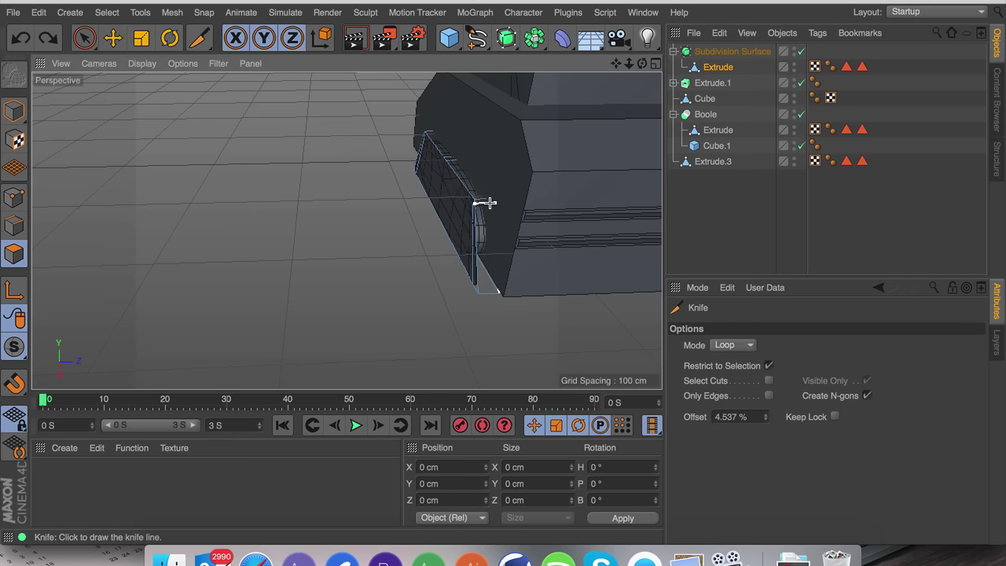
pyautogui.click(487, 202)
pyautogui.scroll(5, 500, 234)
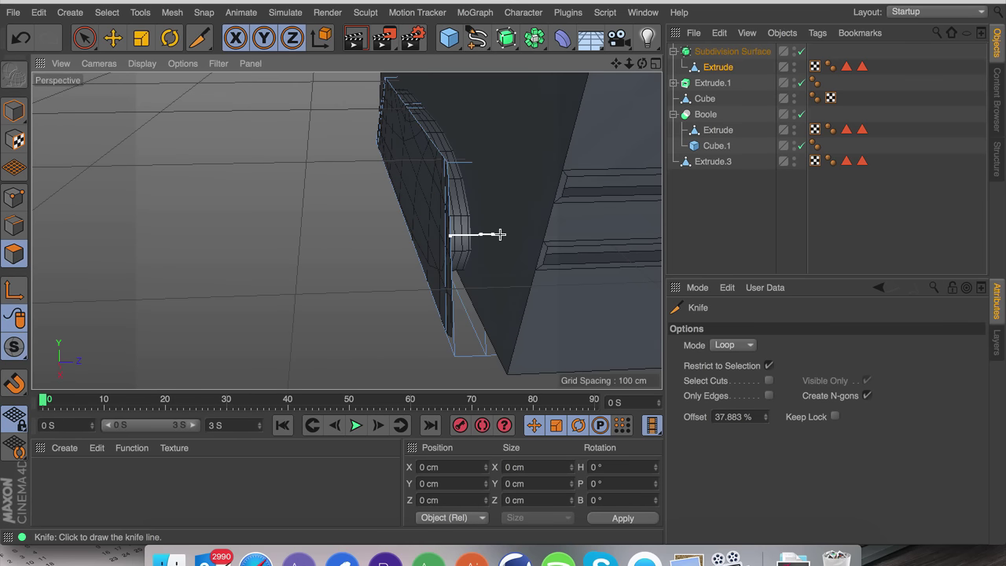
pyautogui.press('super+z')
pyautogui.press('super+z')
pyautogui.press('super+z')
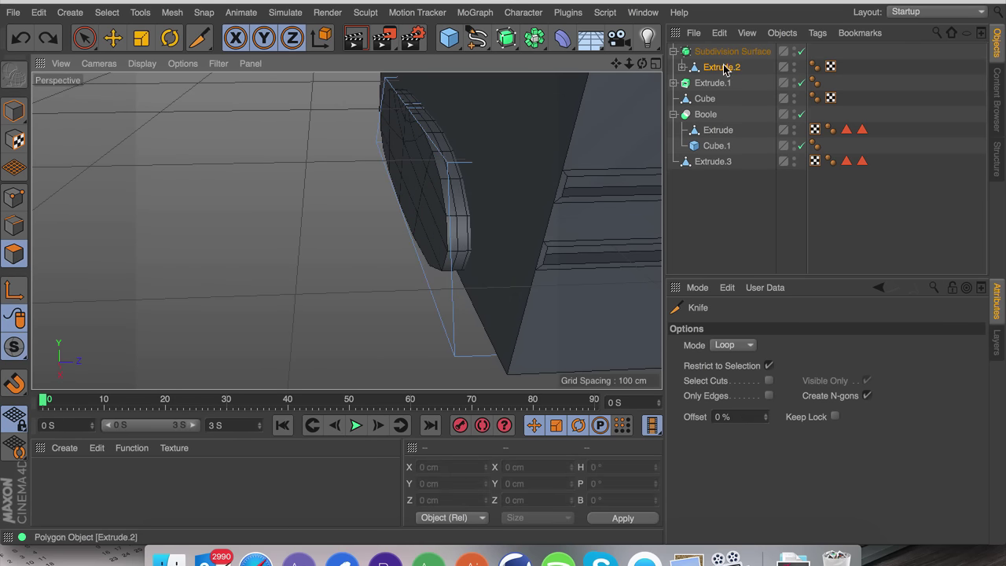
# Select the editable plate Extrude.2 with its child caps and merge them into one object, deleting the originals.
pyautogui.click(723, 68)
pyautogui.rightClick(696, 70)
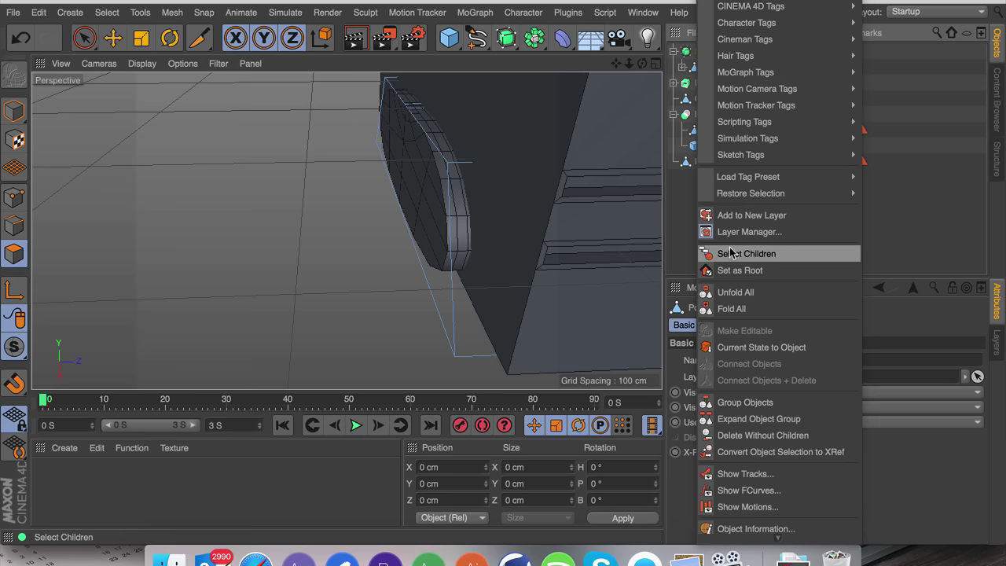
pyautogui.click(733, 254)
pyautogui.rightClick(715, 69)
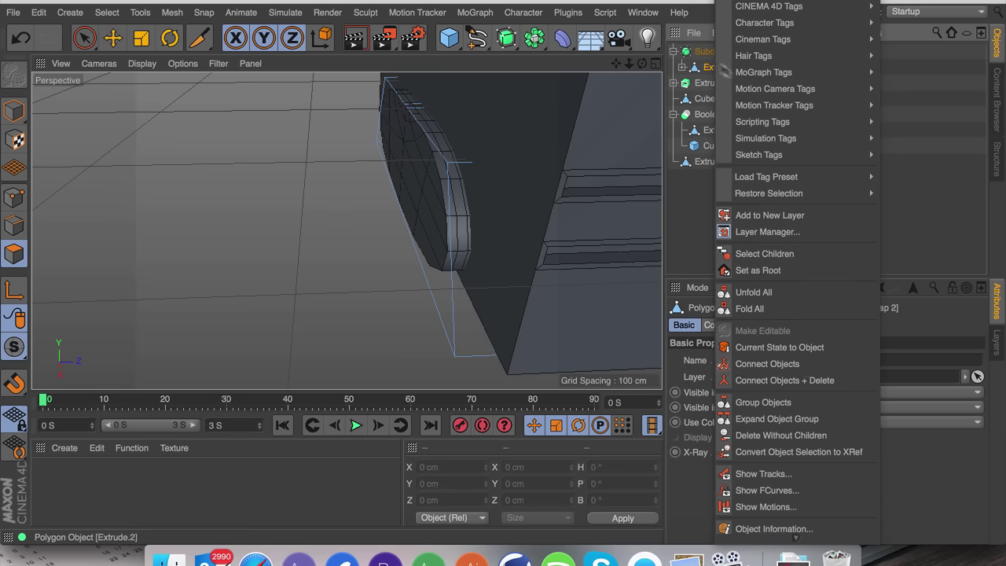
pyautogui.click(833, 381)
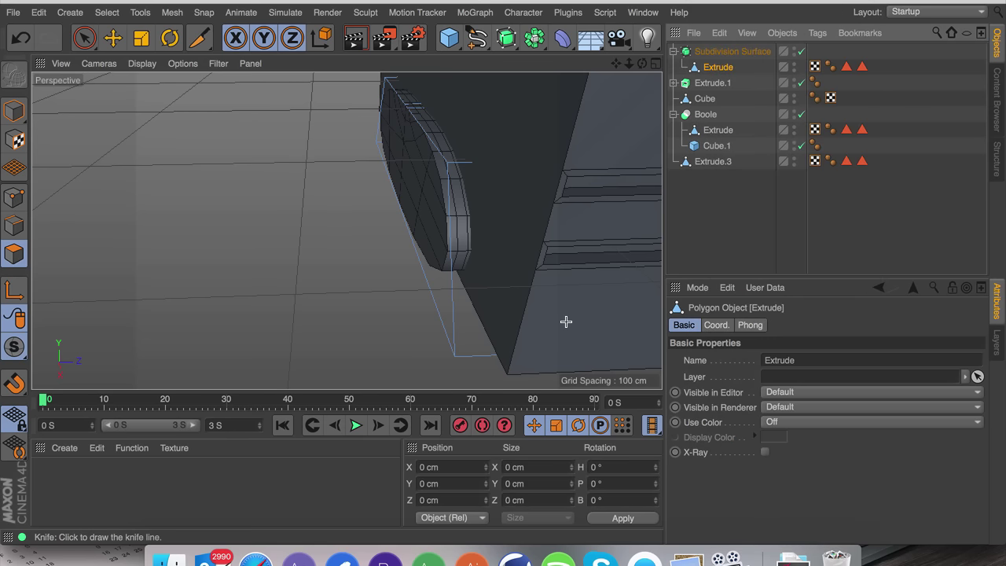
# Set the Knife to Plane mode on the Y-Z plane and cut the trapezoid plate close to one sloped end's lower tip.
pyautogui.press('k')
pyautogui.click(732, 347)
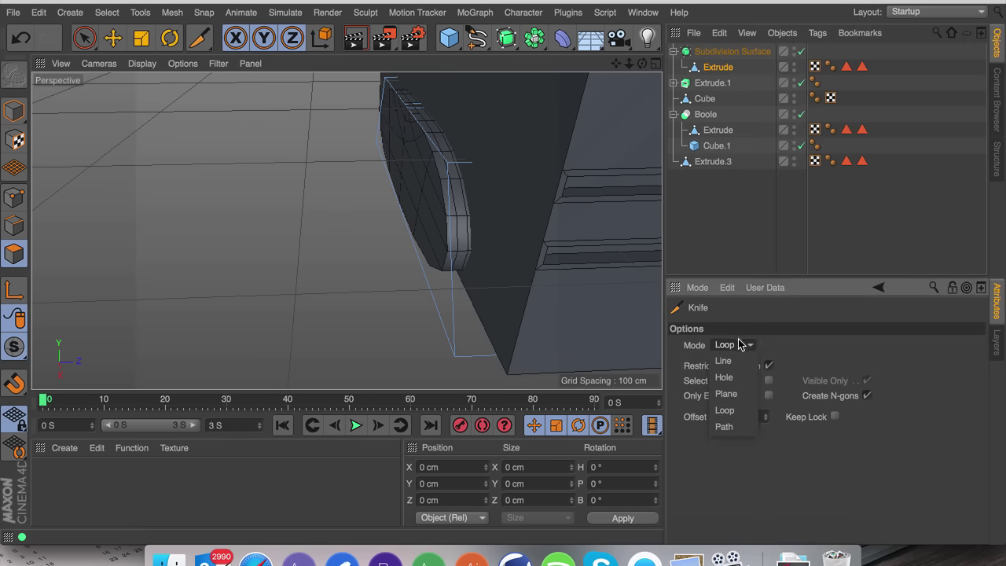
pyautogui.click(726, 394)
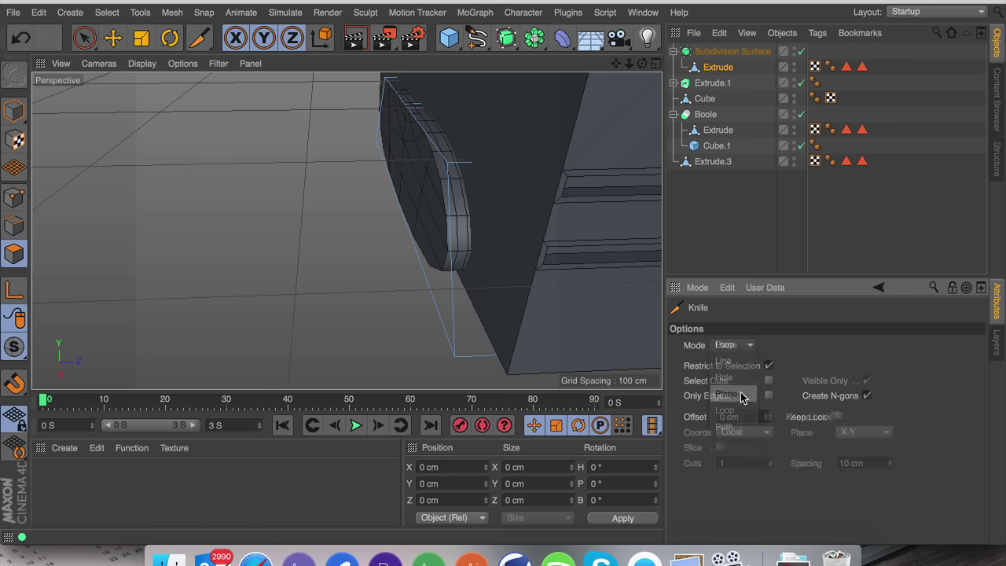
pyautogui.click(449, 173)
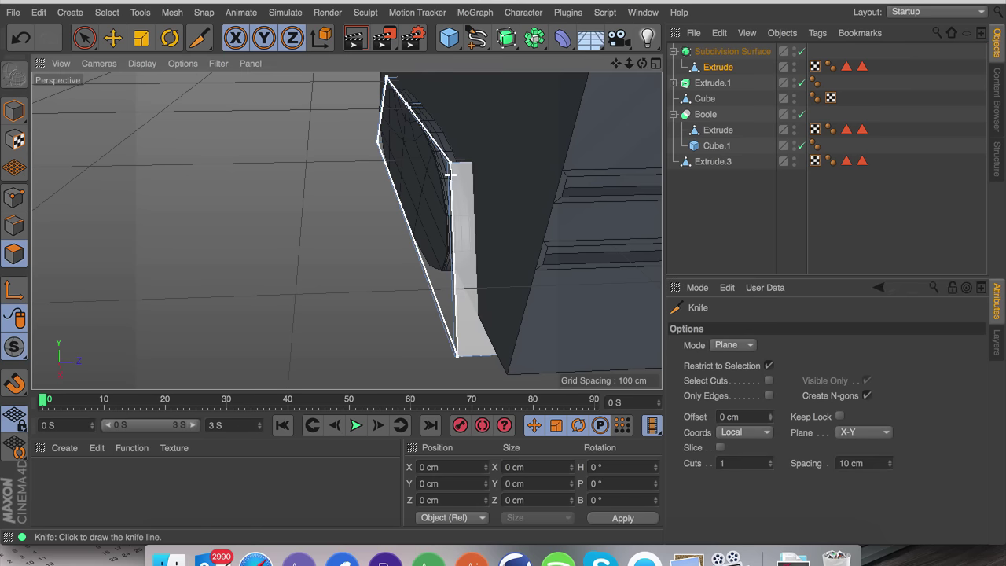
pyautogui.click(864, 432)
pyautogui.click(847, 463)
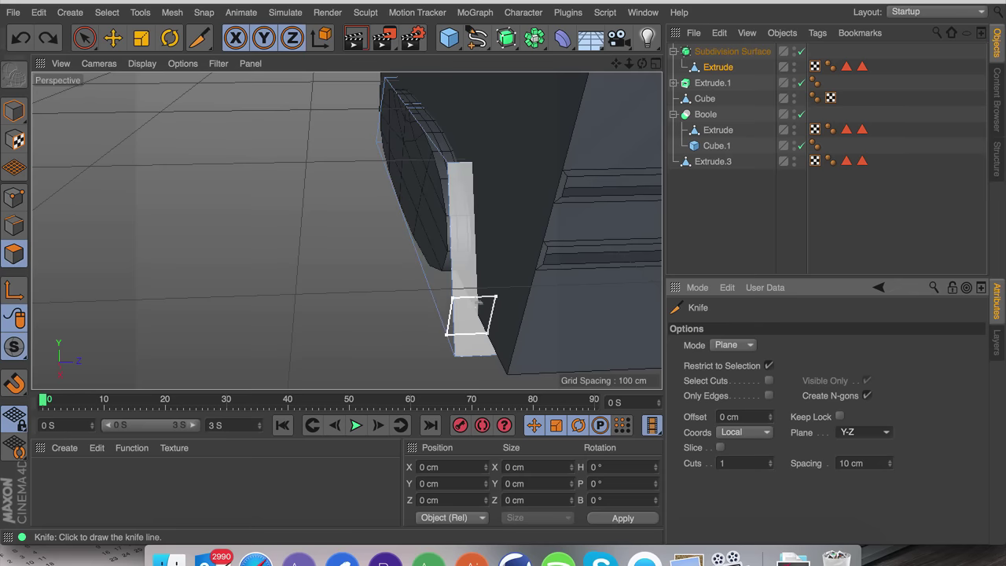
pyautogui.click(463, 216)
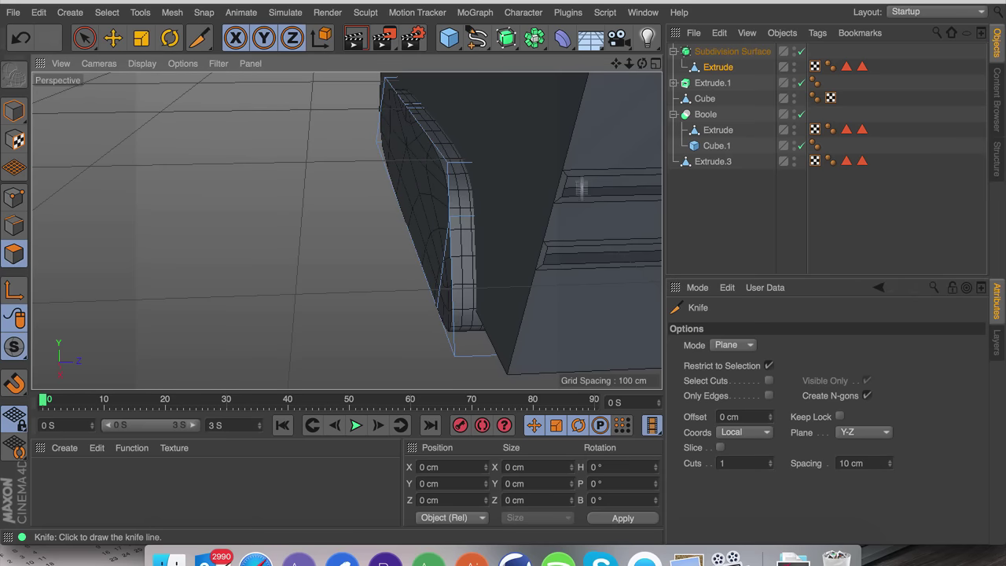
pyautogui.moveTo(642, 64)
pyautogui.mouseDown()
pyautogui.moveTo(346, 231)
pyautogui.moveTo(642, 65)
pyautogui.mouseUp()
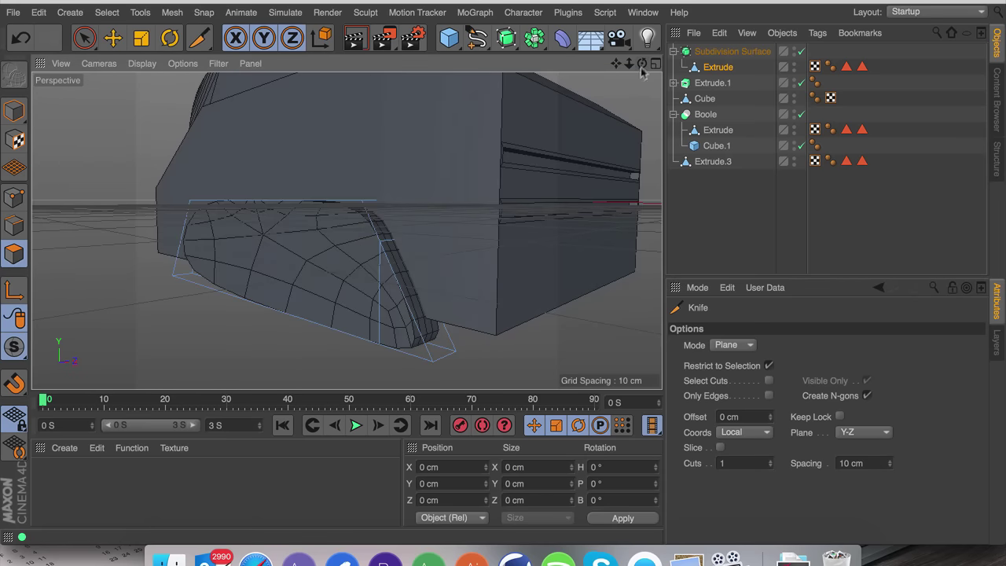
pyautogui.press('super+z')
pyautogui.click(432, 337)
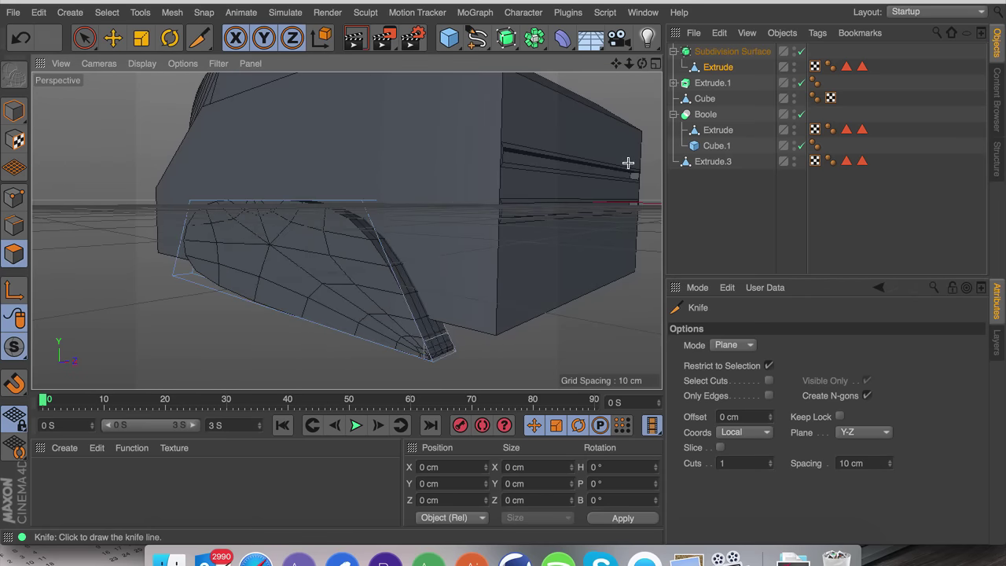
# Add further Y-Z plane cuts at the plate's opposite lower tip and near both of its upper corners.
pyautogui.moveTo(641, 64); pyautogui.dragTo(141, 274)
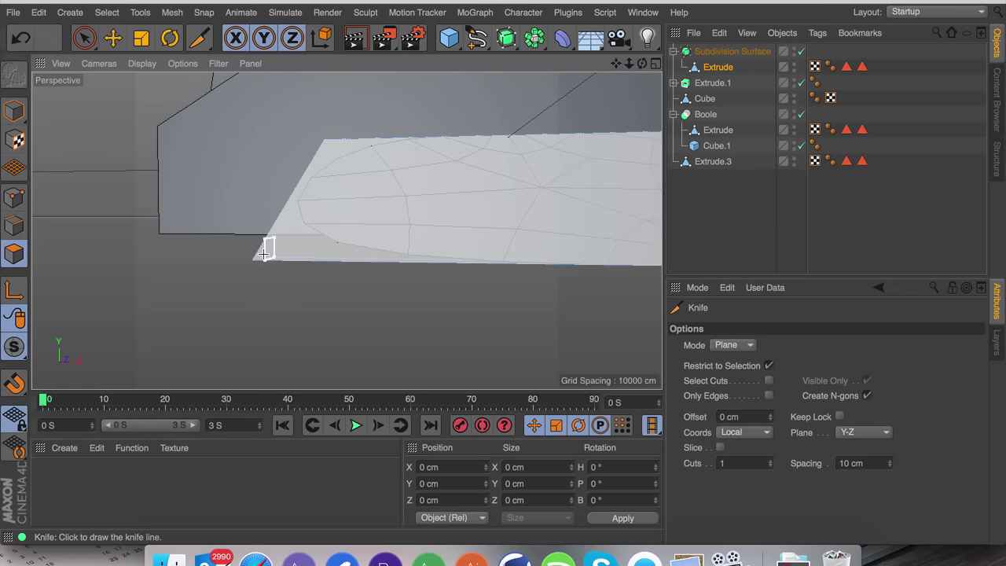
pyautogui.moveTo(617, 64); pyautogui.dragTo(345, 231)
pyautogui.click(542, 210)
pyautogui.click(556, 216)
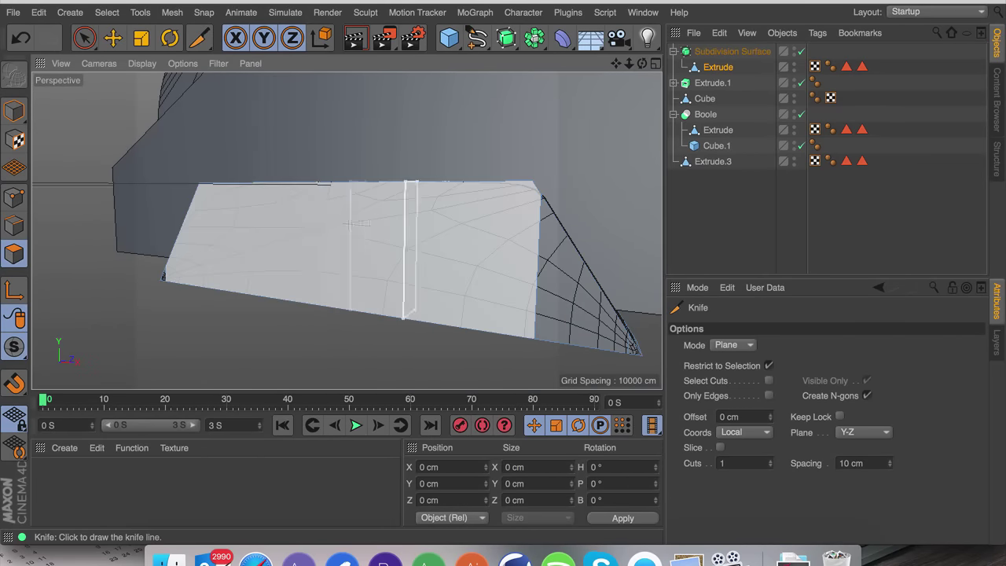
pyautogui.click(194, 199)
pyautogui.press('e')
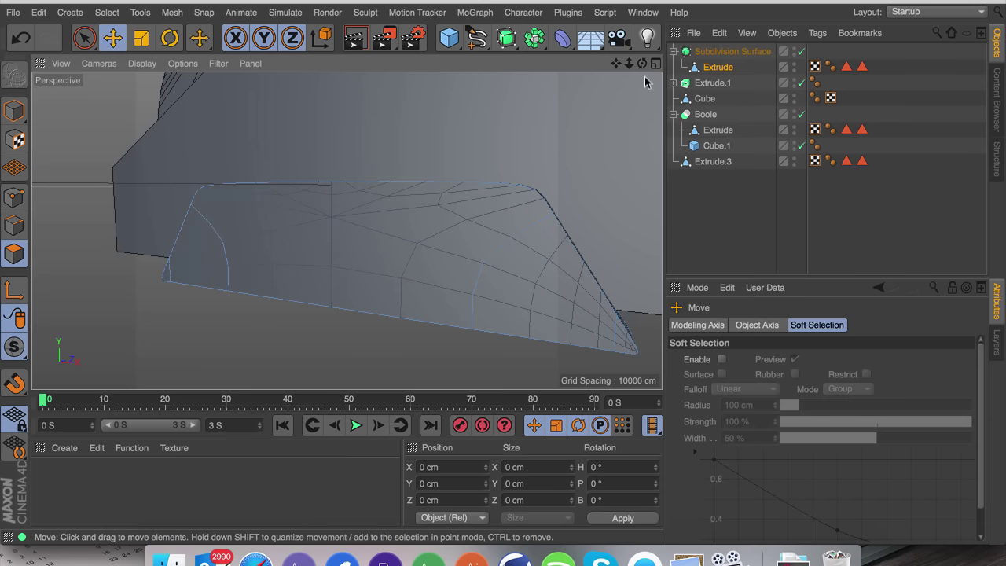
# Make two closely spaced horizontal Knife cuts on the X-Z plane across the middle of the trapezoid plate.
pyautogui.moveTo(641, 64); pyautogui.dragTo(346, 230)
pyautogui.click(715, 69)
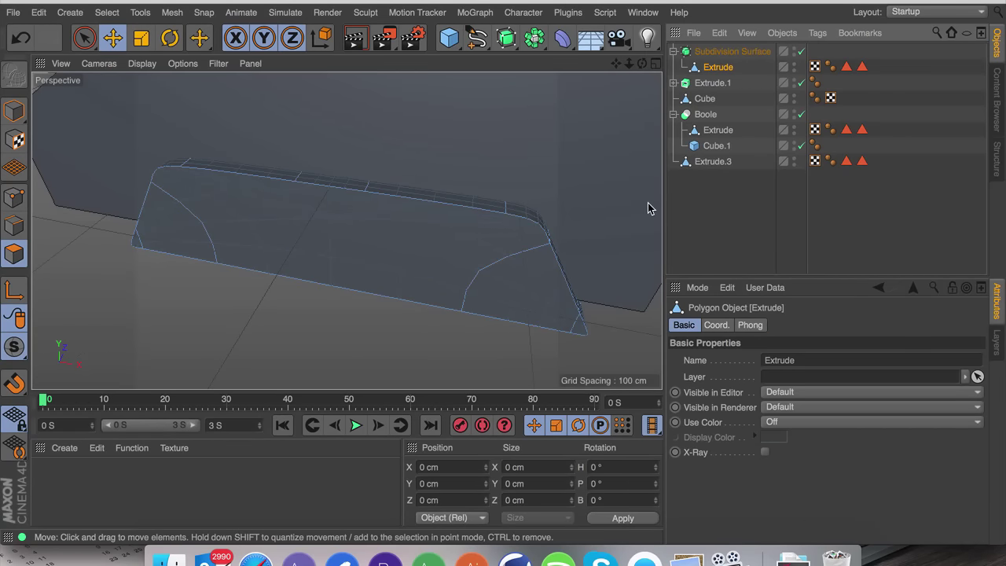
pyautogui.press('k')
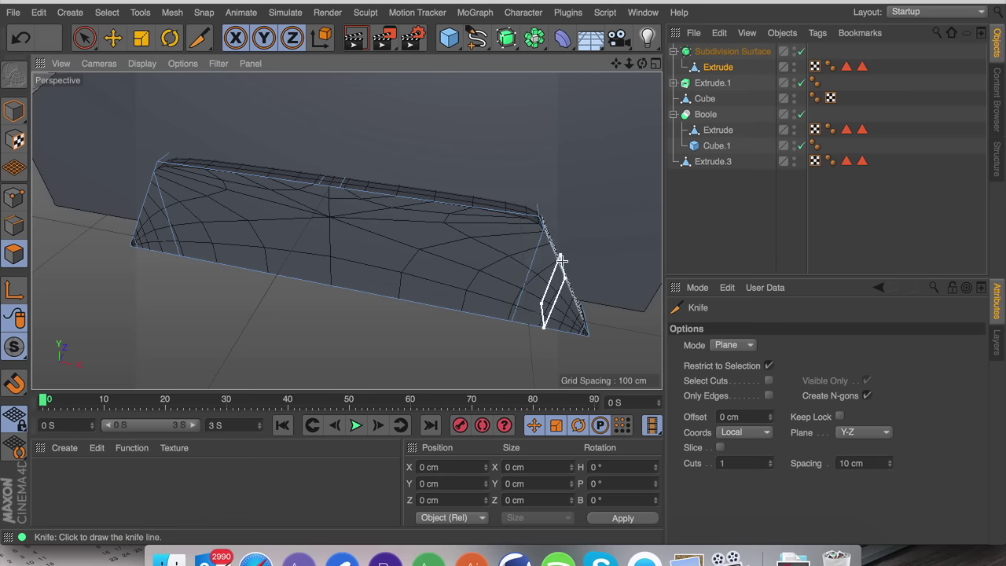
pyautogui.click(847, 432)
pyautogui.click(847, 448)
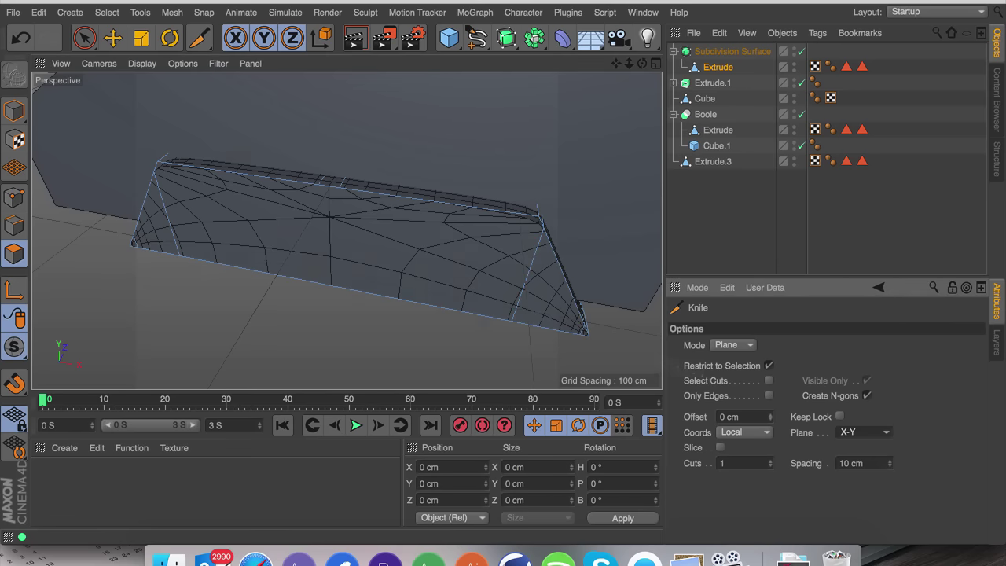
pyautogui.click(863, 481)
pyautogui.click(520, 255)
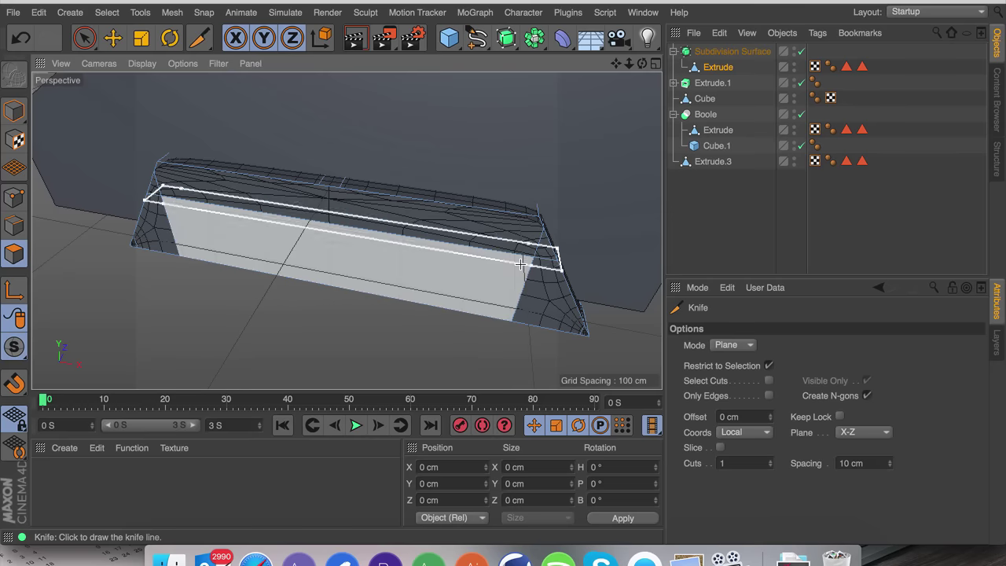
pyautogui.click(523, 265)
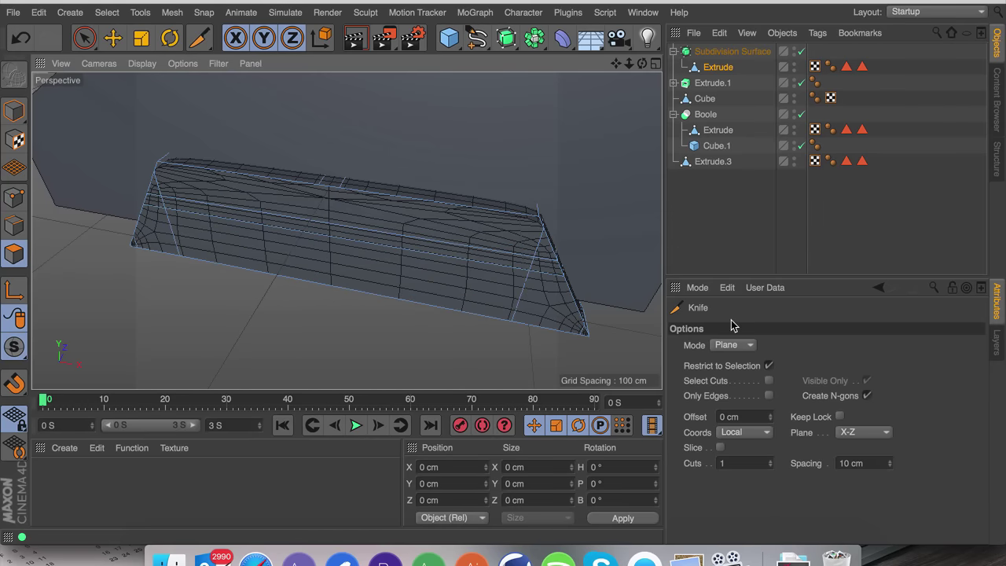
# Select the narrow central polygon strip between the two horizontal cuts on the plate's front face.
pyautogui.click(9, 253)
pyautogui.press('e')
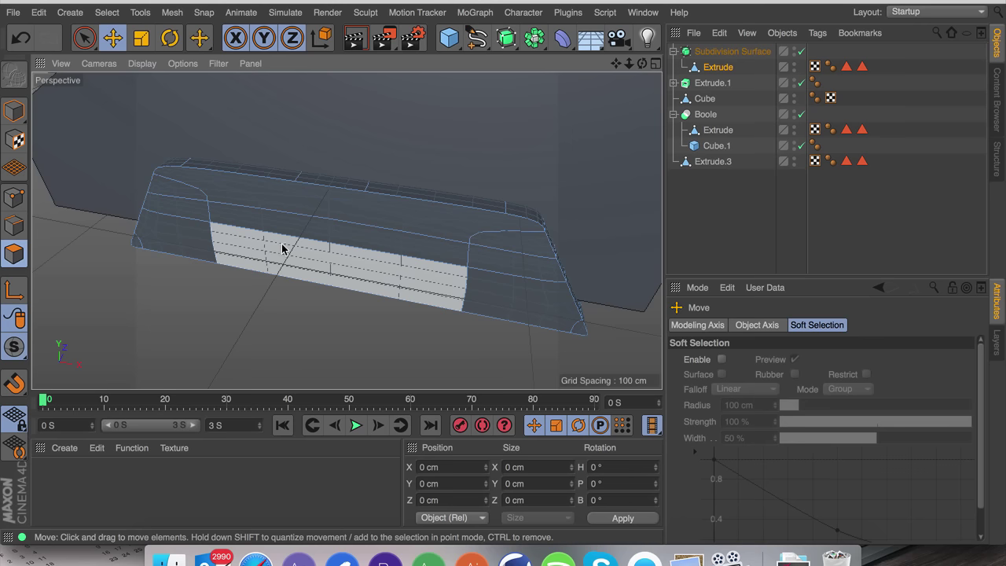
pyautogui.click(284, 232)
# Try scaling down the selected strip and pushing it into the plate, and undo the attempt.
pyautogui.press('t')
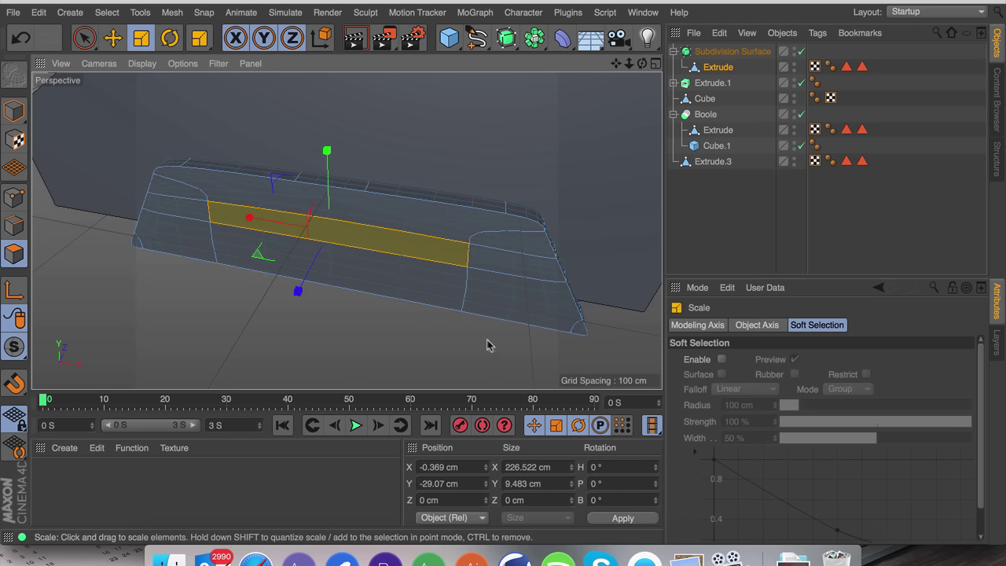
pyautogui.moveTo(480, 342)
pyautogui.mouseDown()
pyautogui.moveTo(432, 347)
pyautogui.moveTo(463, 332)
pyautogui.mouseUp()
pyautogui.press('e')
pyautogui.moveTo(295, 281); pyautogui.dragTo(299, 276)
pyautogui.press('super+z')
# Inset the selected strip to about 210 by 8.8 cm and push it about 3.8 cm into the plate as a groove.
pyautogui.scroll(5, 300, 278)
pyautogui.scroll(-5, 300, 280)
pyautogui.moveTo(628, 63); pyautogui.dragTo(633, 64)
pyautogui.scroll(6, 347, 230)
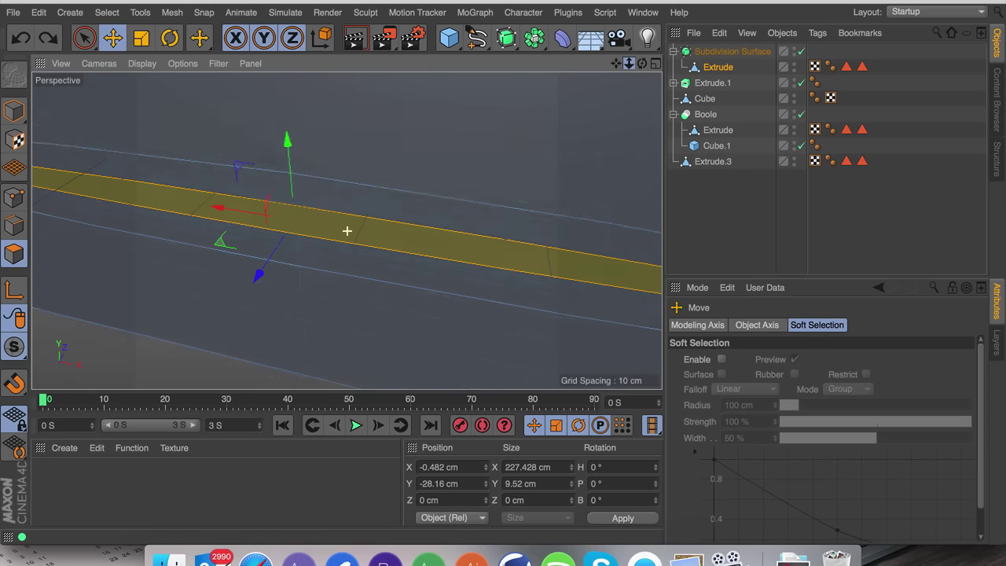
pyautogui.press('t')
pyautogui.moveTo(407, 301); pyautogui.dragTo(364, 313)
pyautogui.press('e')
pyautogui.moveTo(256, 268); pyautogui.dragTo(264, 253)
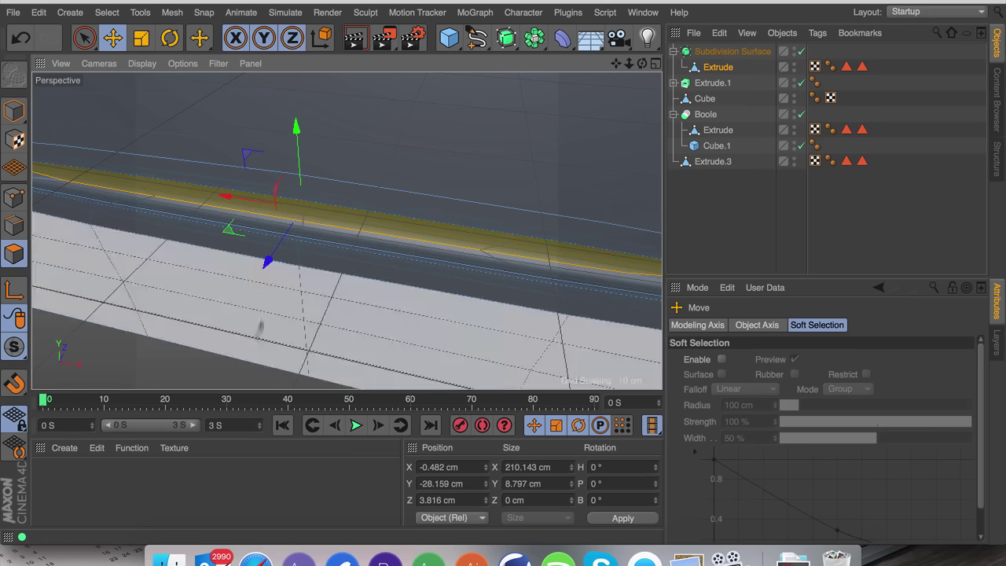
# Create a new material, apply it to the selected groove polygons and clear the selection.
pyautogui.doubleClick(66, 471)
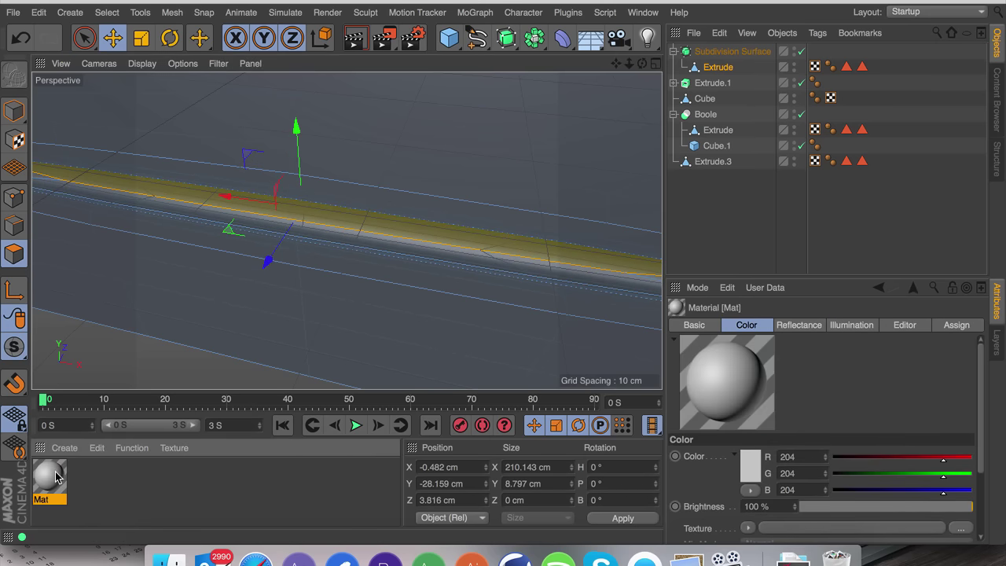
pyautogui.moveTo(297, 213); pyautogui.dragTo(305, 214)
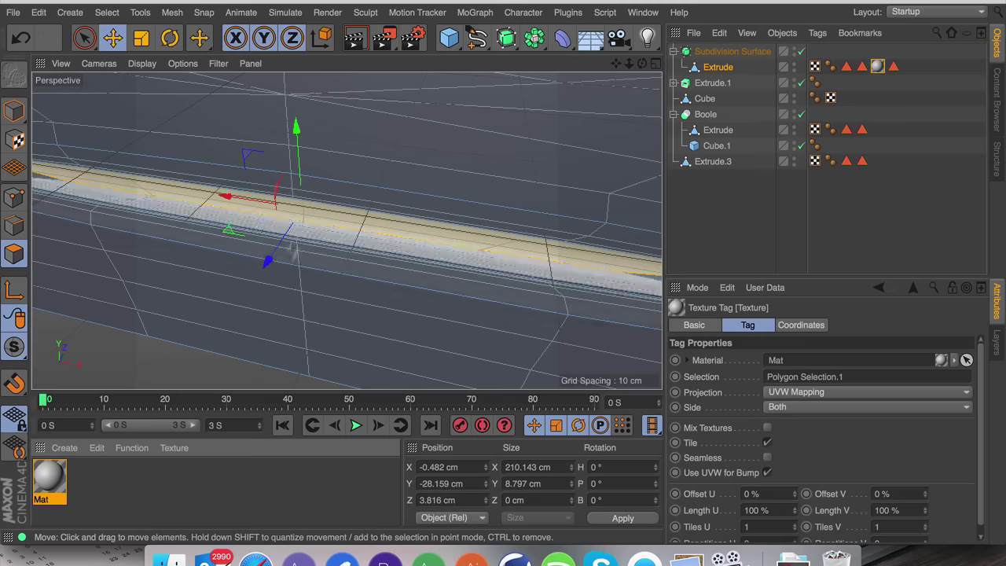
pyautogui.click(150, 370)
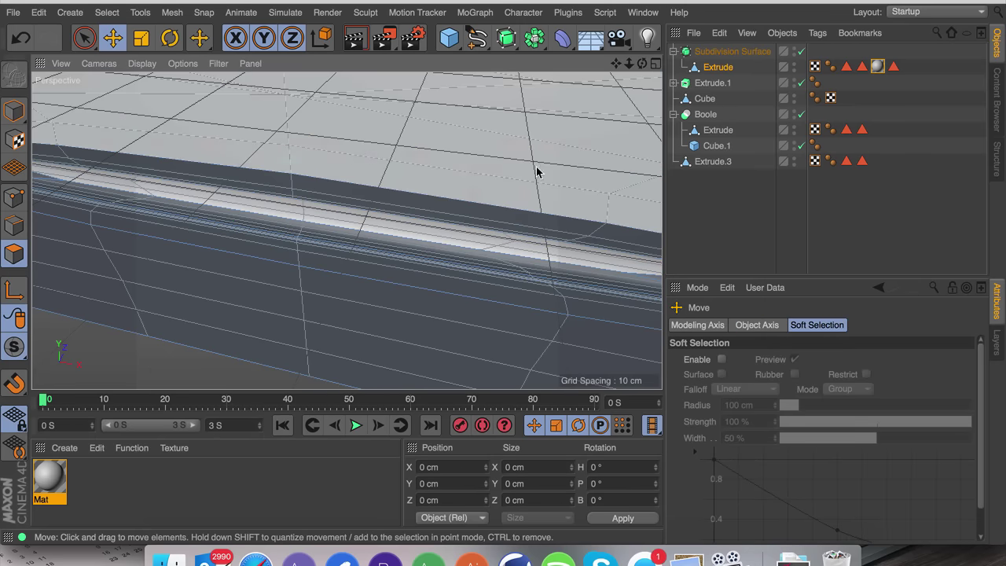
# Sharpen the groove with Y-Z plane Knife cuts near both of its ends.
pyautogui.moveTo(642, 64); pyautogui.dragTo(628, 69)
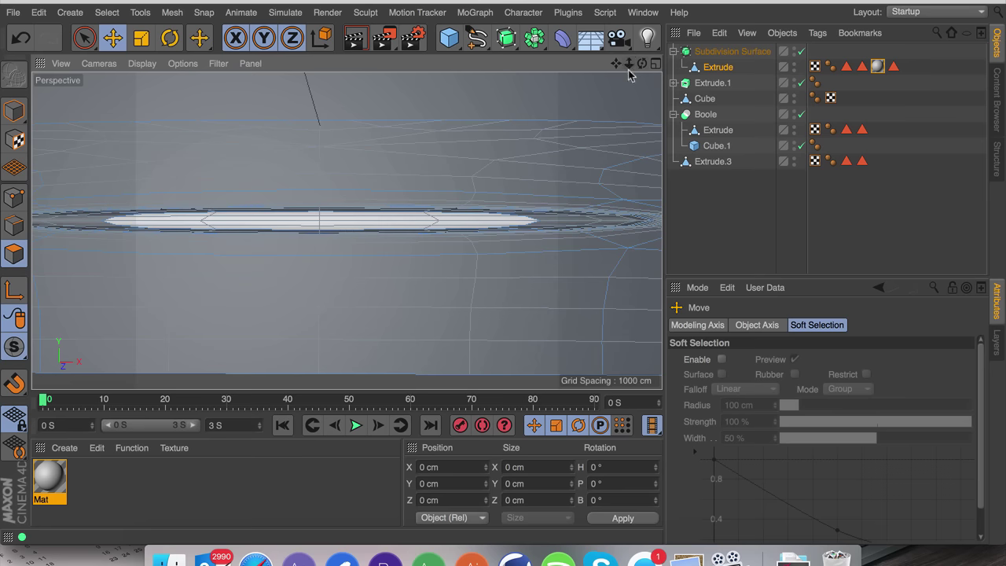
pyautogui.press('k')
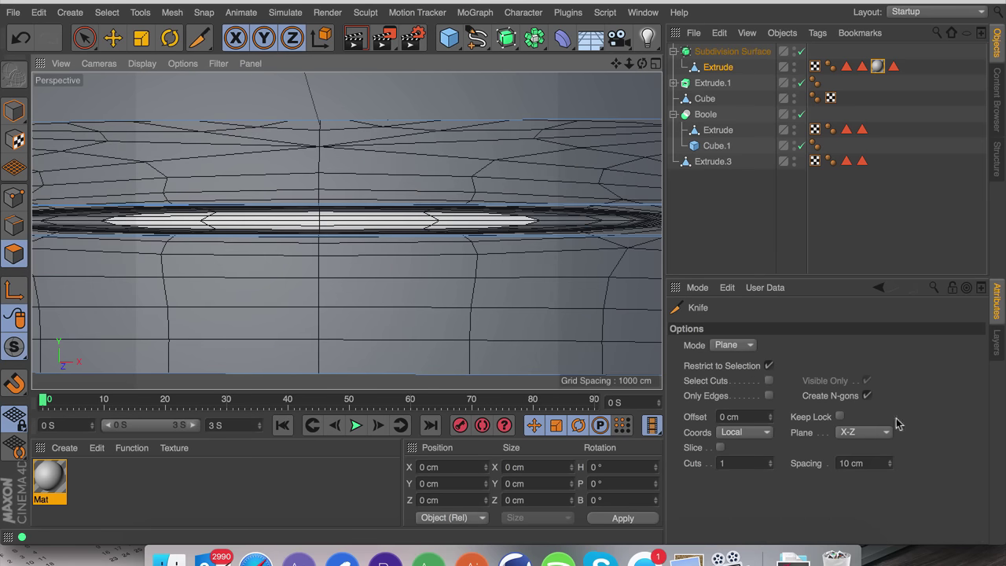
pyautogui.click(874, 433)
pyautogui.click(849, 463)
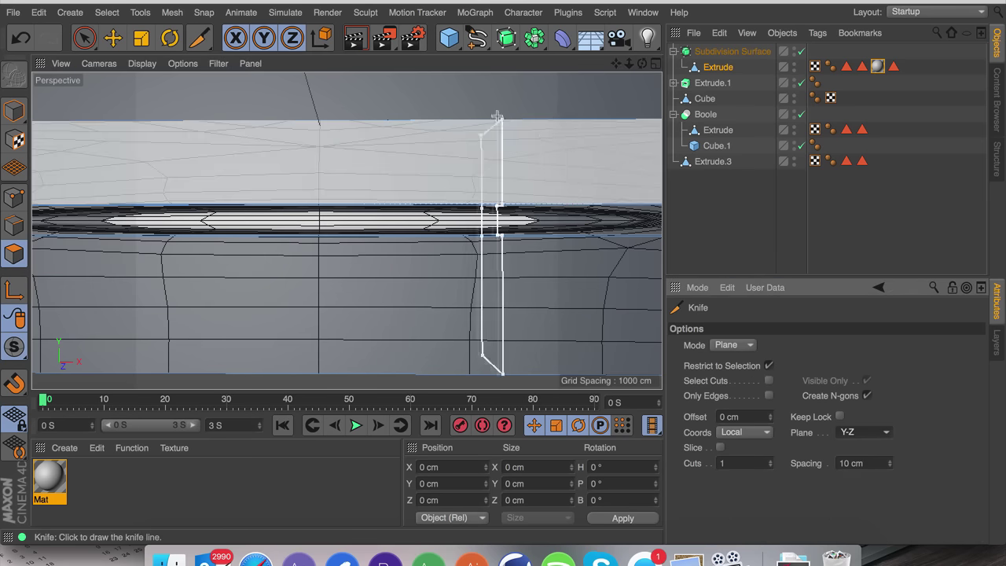
pyautogui.click(656, 201)
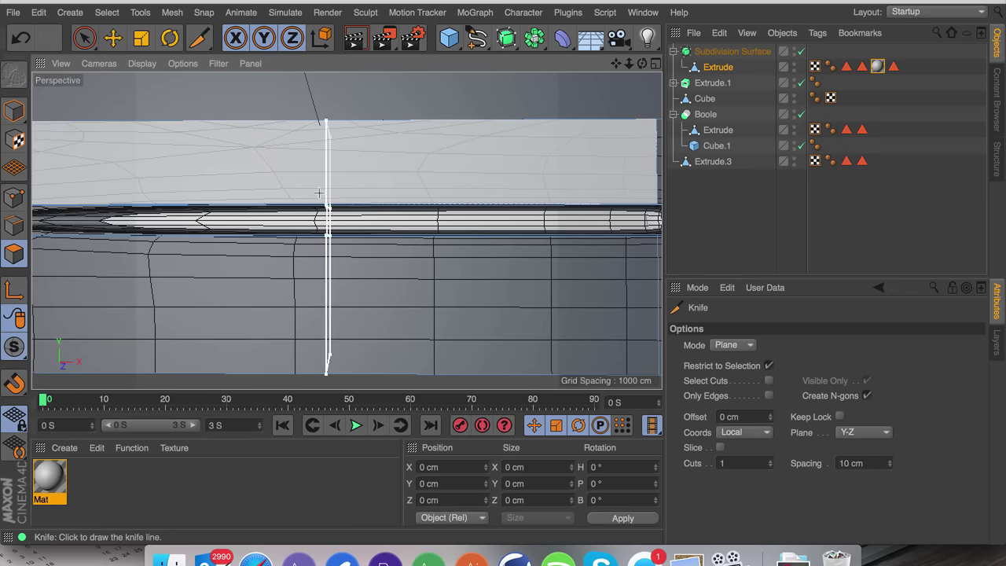
pyautogui.click(38, 164)
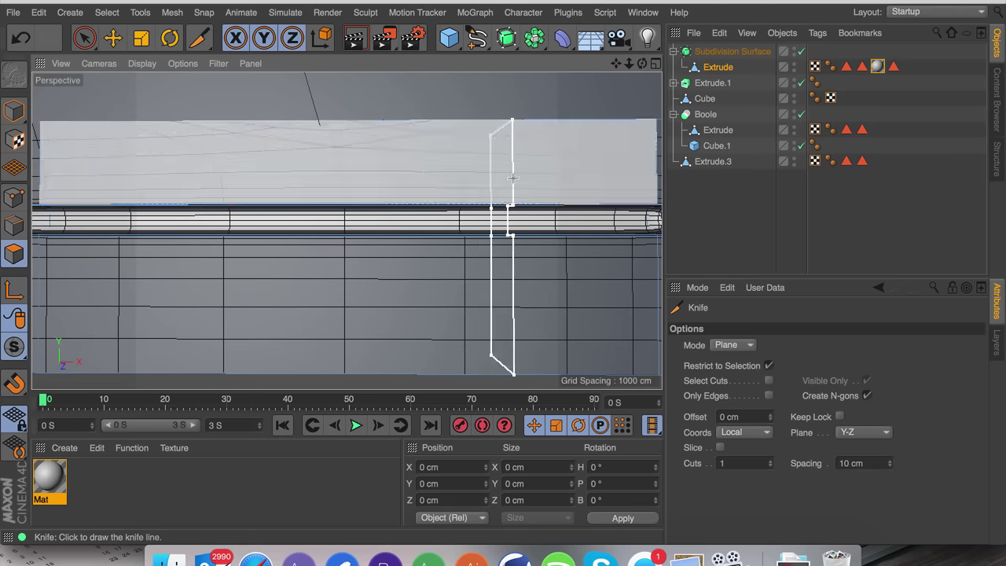
# Render the view and inspect the grooved plate on the whole model from several angles.
pyautogui.moveTo(629, 62)
pyautogui.mouseDown()
pyautogui.moveTo(652, 60)
pyautogui.moveTo(631, 64)
pyautogui.mouseUp()
pyautogui.press('e')
pyautogui.hotkey('ctrl', 'r')
pyautogui.scroll(5, 347, 230)
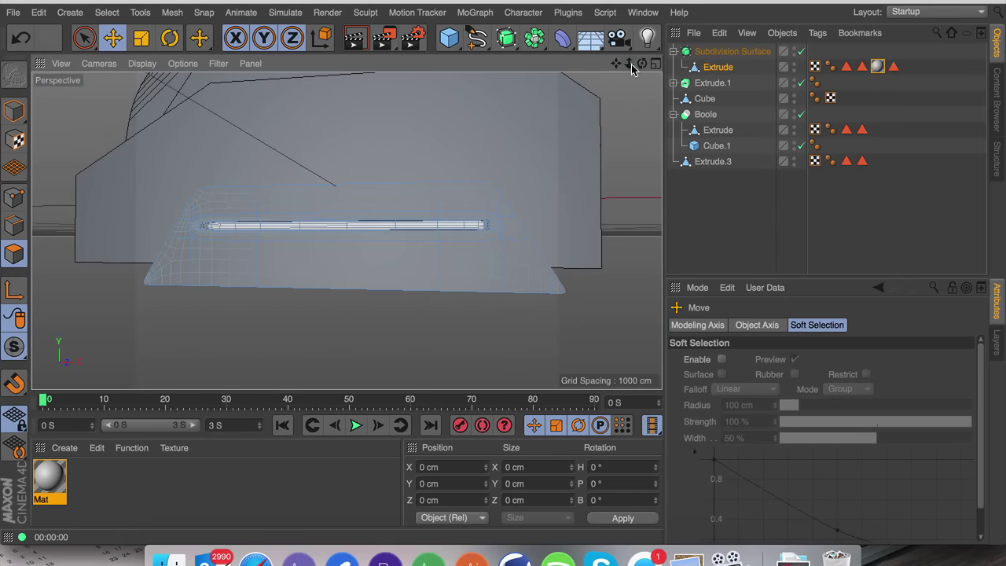
pyautogui.scroll(-2, 347, 231)
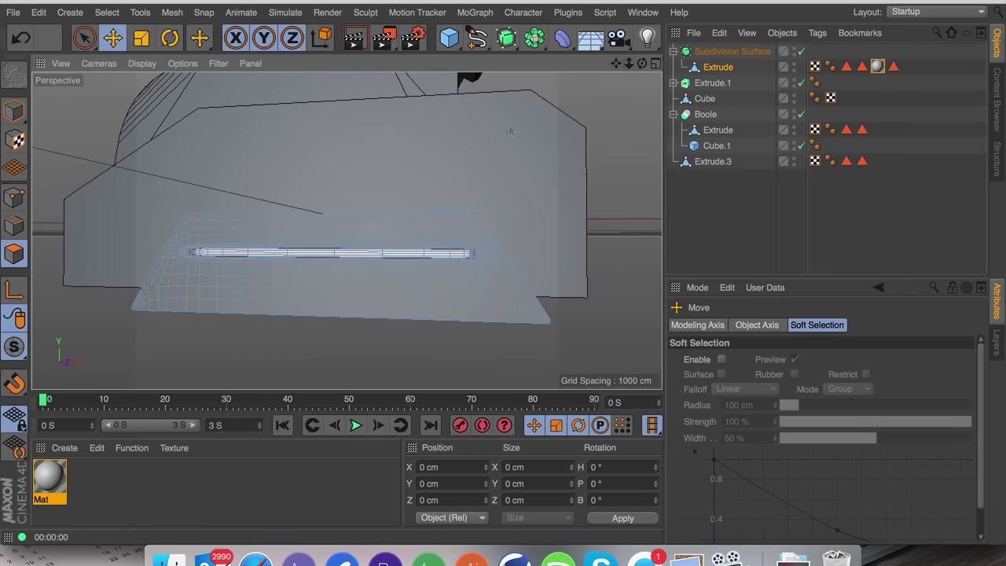
pyautogui.moveTo(642, 64); pyautogui.dragTo(615, 79)
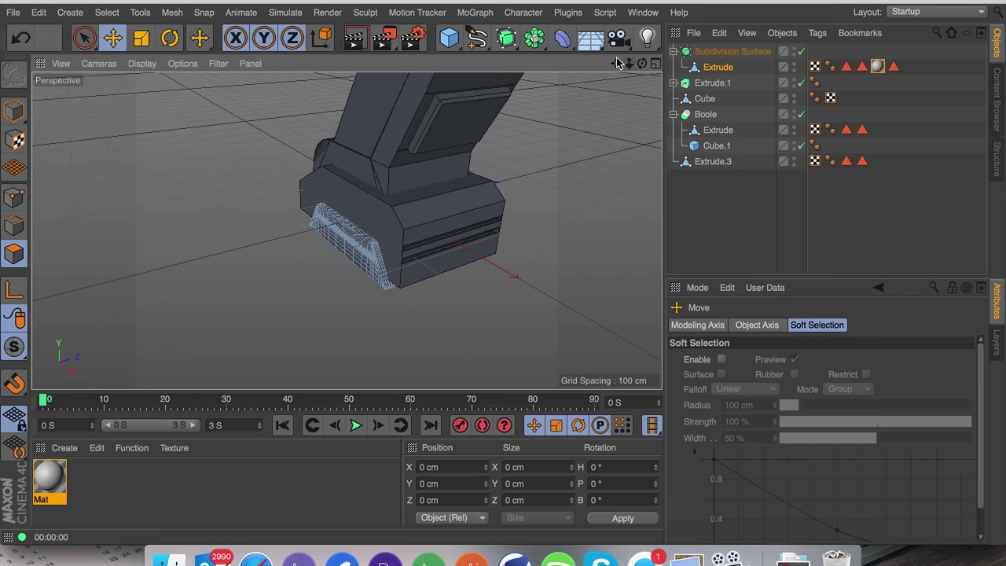
# Add a Rectangle spline and switch to the four-view layout.
pyautogui.moveTo(621, 63); pyautogui.dragTo(477, 245)
pyautogui.moveTo(347, 230); pyautogui.dragTo(347, 230)
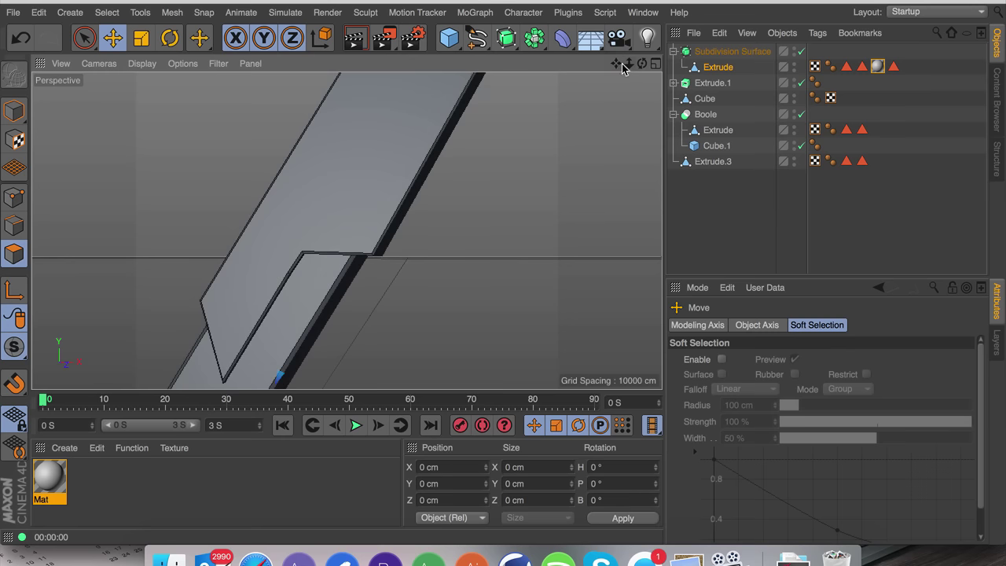
pyautogui.moveTo(476, 40); pyautogui.dragTo(621, 152)
pyautogui.moveTo(628, 64); pyautogui.dragTo(539, 69)
pyautogui.click(655, 63)
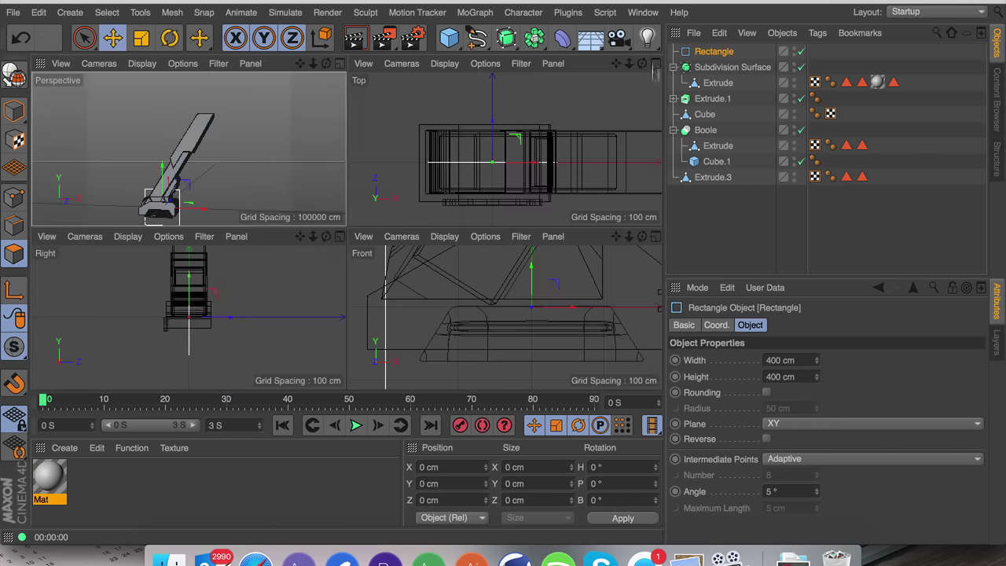
# Resize the rectangle over the trapezoid plate in the front view to 67 cm wide and 165 cm high.
pyautogui.moveTo(628, 236); pyautogui.dragTo(504, 317)
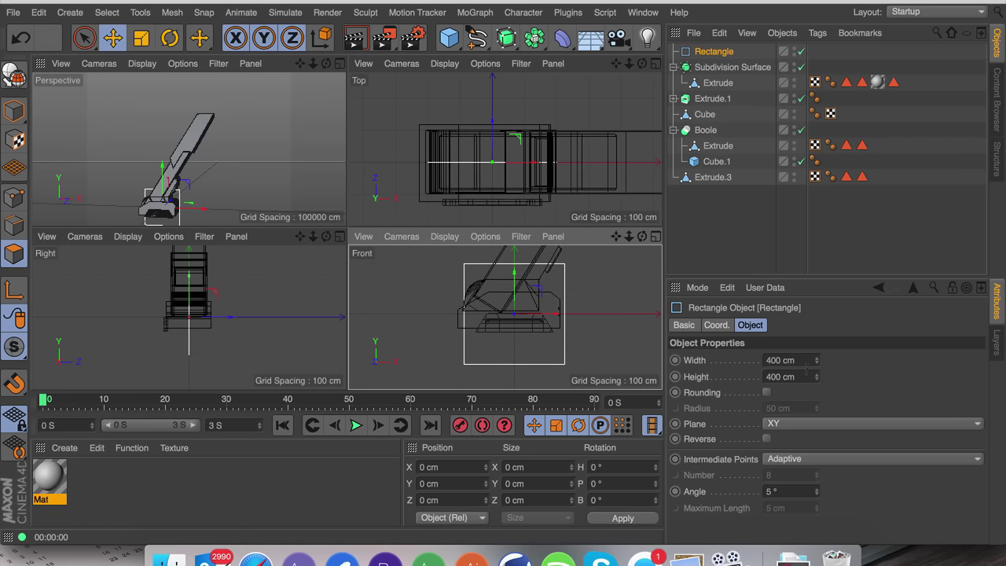
pyautogui.moveTo(815, 361); pyautogui.dragTo(785, 362)
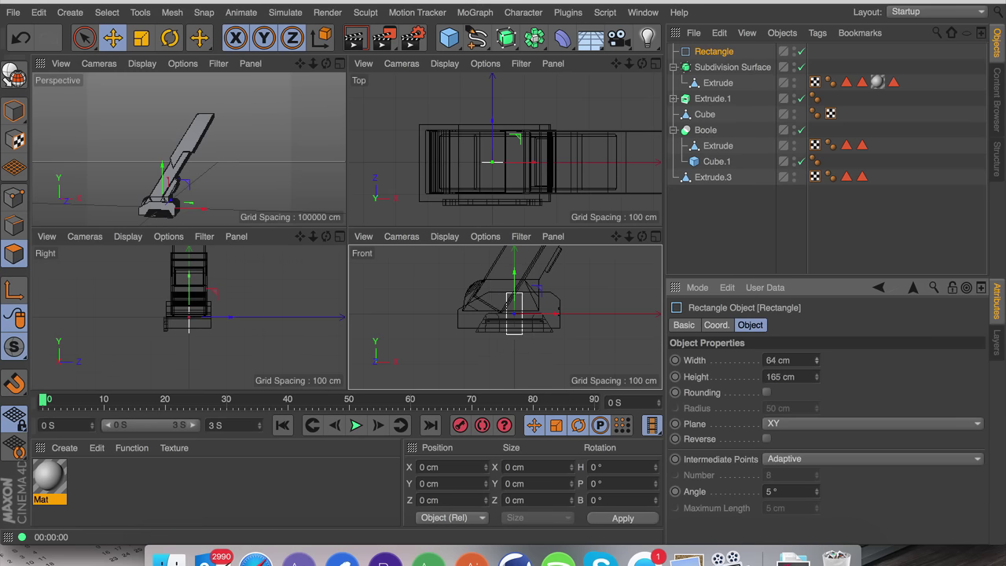
pyautogui.scroll(5, 597, 295)
pyautogui.moveTo(616, 237); pyautogui.dragTo(674, 207)
pyautogui.scroll(3, 566, 298)
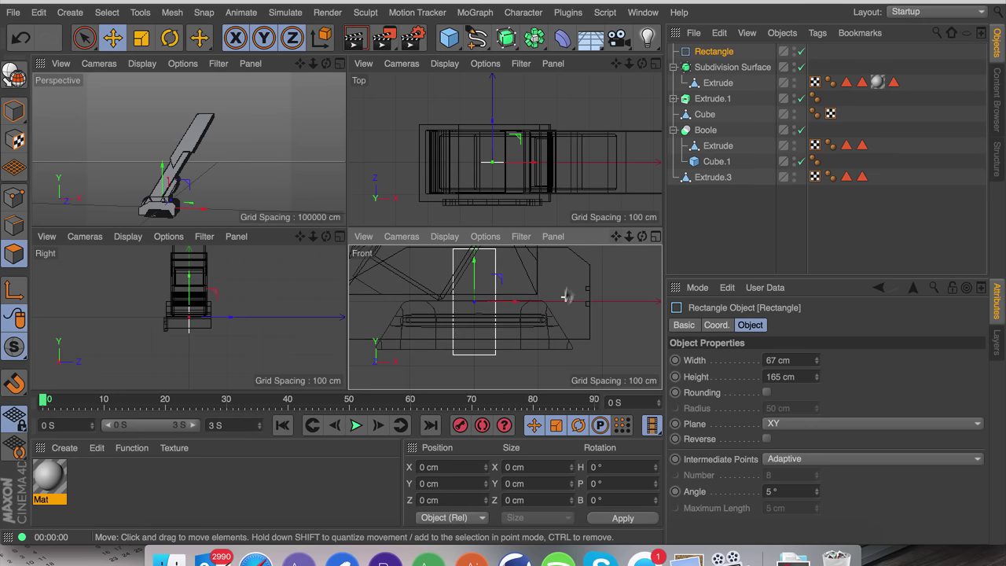
# Make the rectangle spline editable and shift its two upper points along X to about 98 cm to slant it.
pyautogui.moveTo(616, 238); pyautogui.dragTo(637, 245)
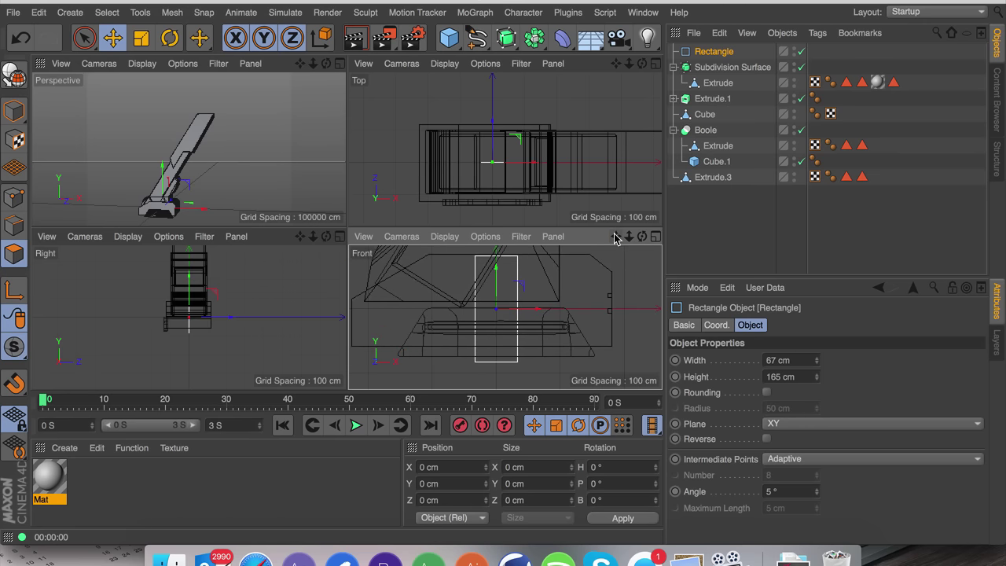
pyautogui.press('c')
pyautogui.click(14, 197)
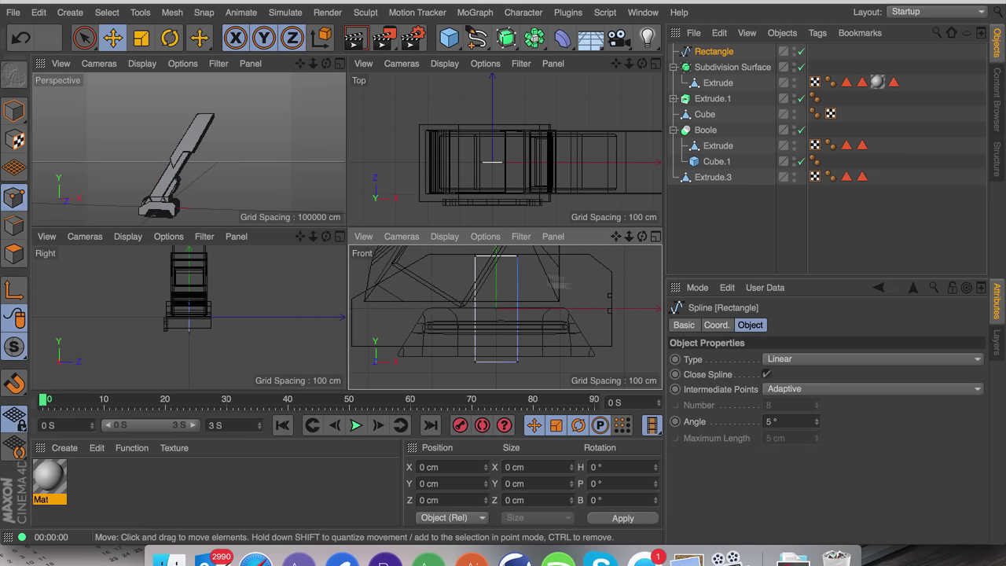
pyautogui.press('9')
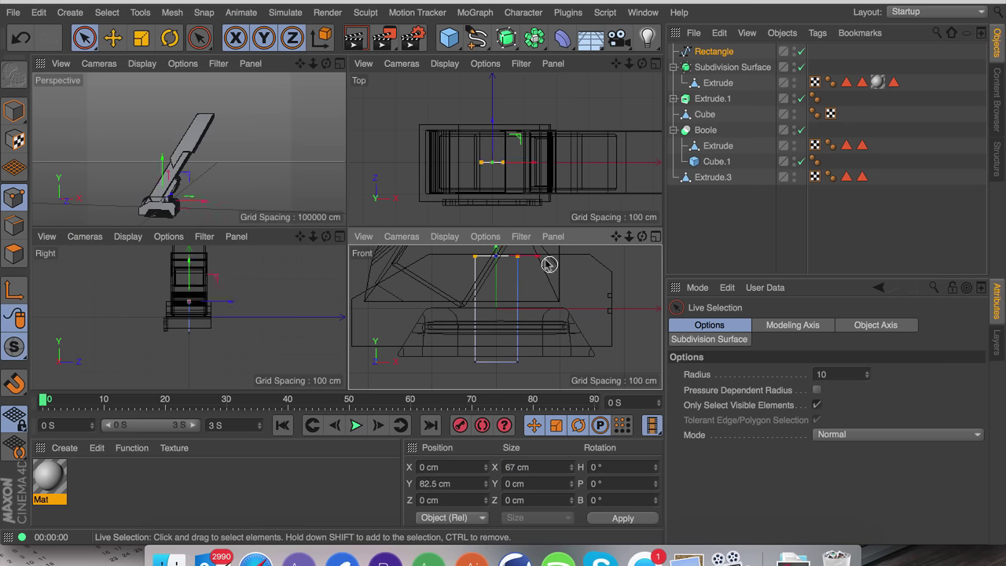
pyautogui.moveTo(545, 259); pyautogui.dragTo(563, 296)
pyautogui.moveTo(503, 353); pyautogui.dragTo(515, 357)
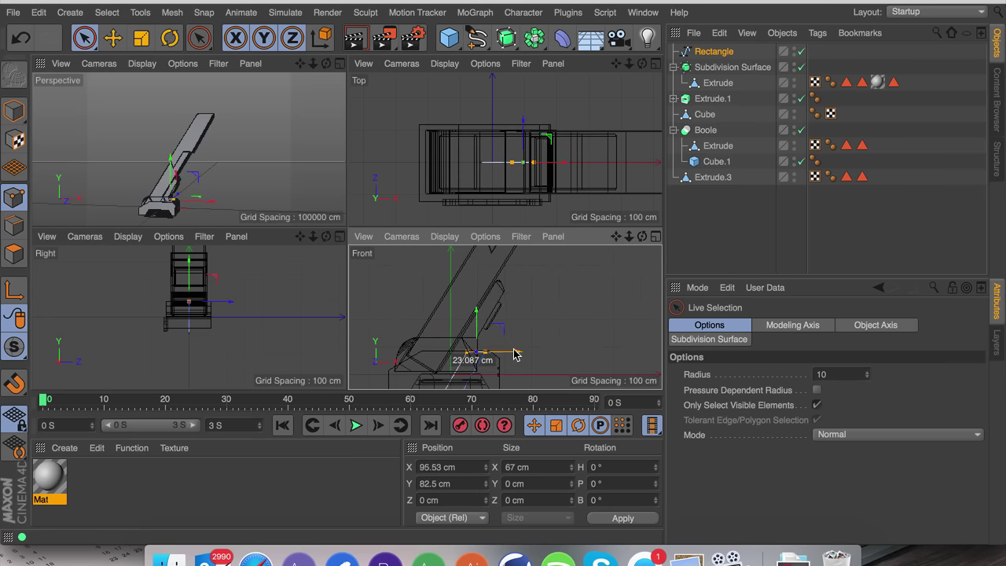
# Raise the slanted spline to P.Y 289 cm on the inclined arm and nudge its upper points to about X 102 cm.
pyautogui.click(707, 52)
pyautogui.click(717, 324)
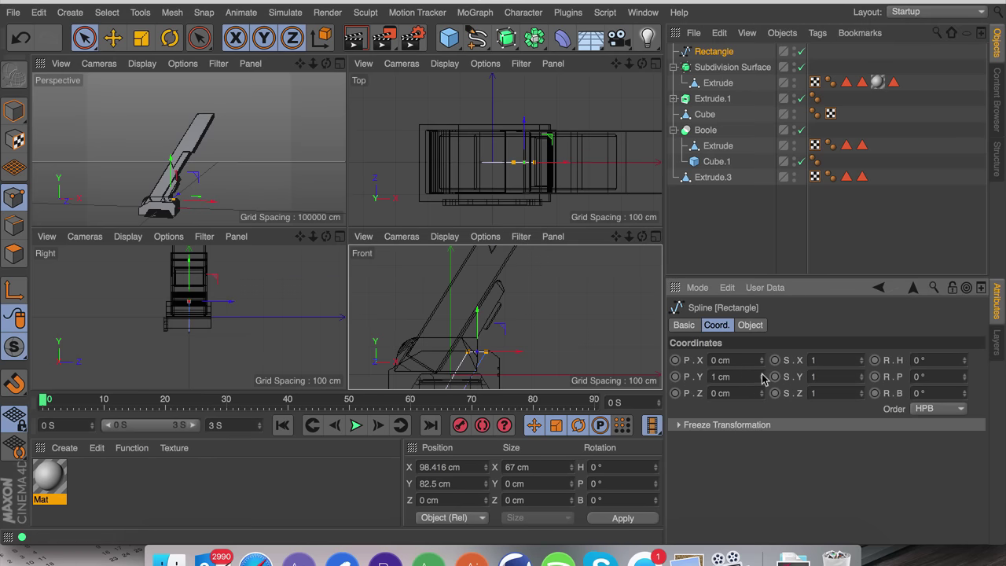
pyautogui.scroll(3, 477, 310)
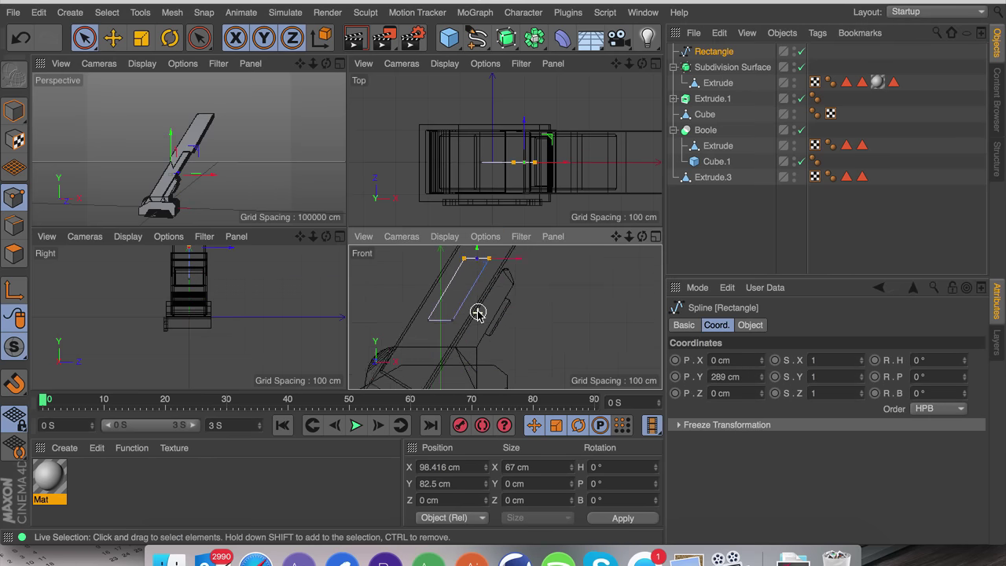
pyautogui.moveTo(616, 236); pyautogui.dragTo(616, 272)
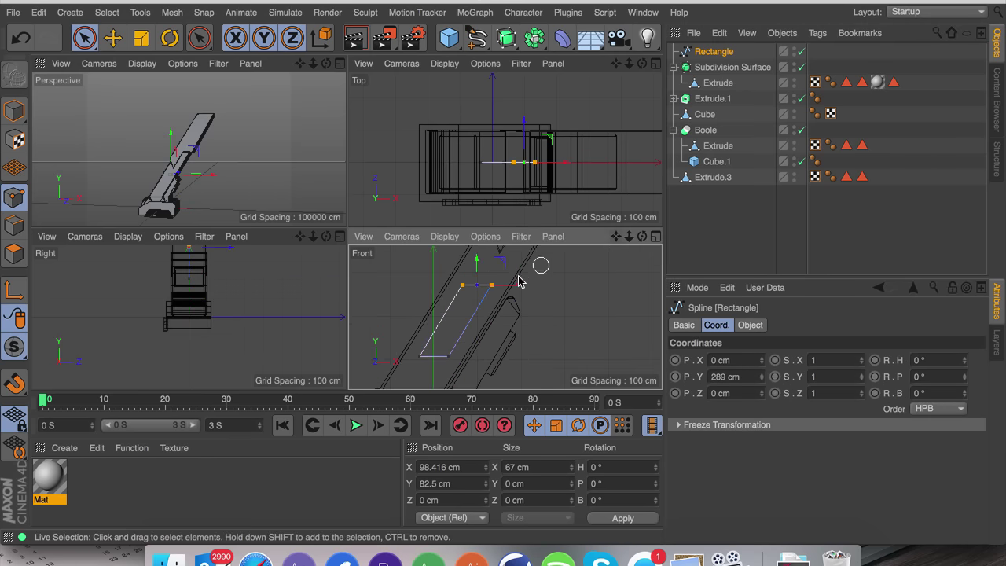
pyautogui.moveTo(525, 288); pyautogui.dragTo(522, 286)
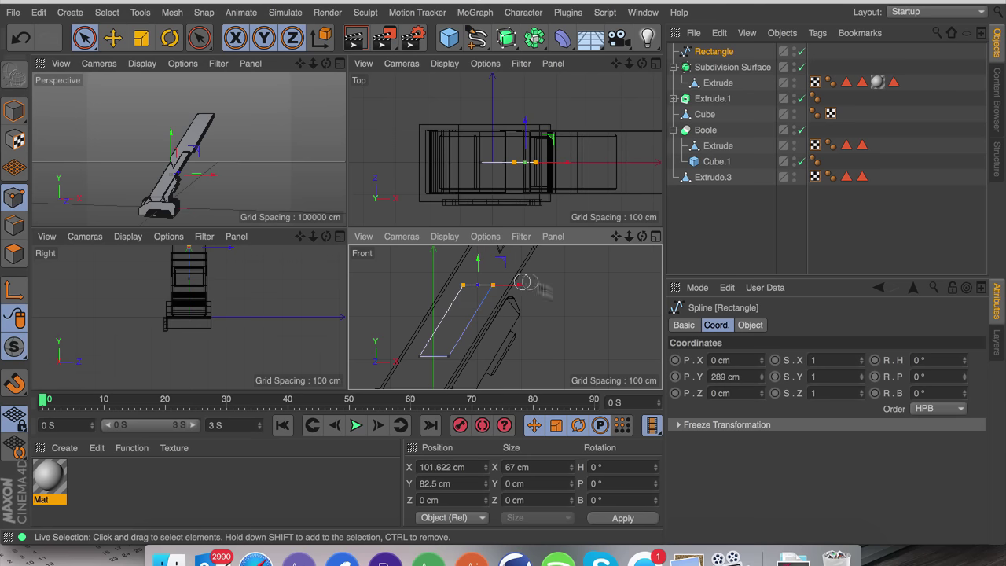
# Round all four corners of the slanted rectangle spline with a small Chamfer.
pyautogui.press('e')
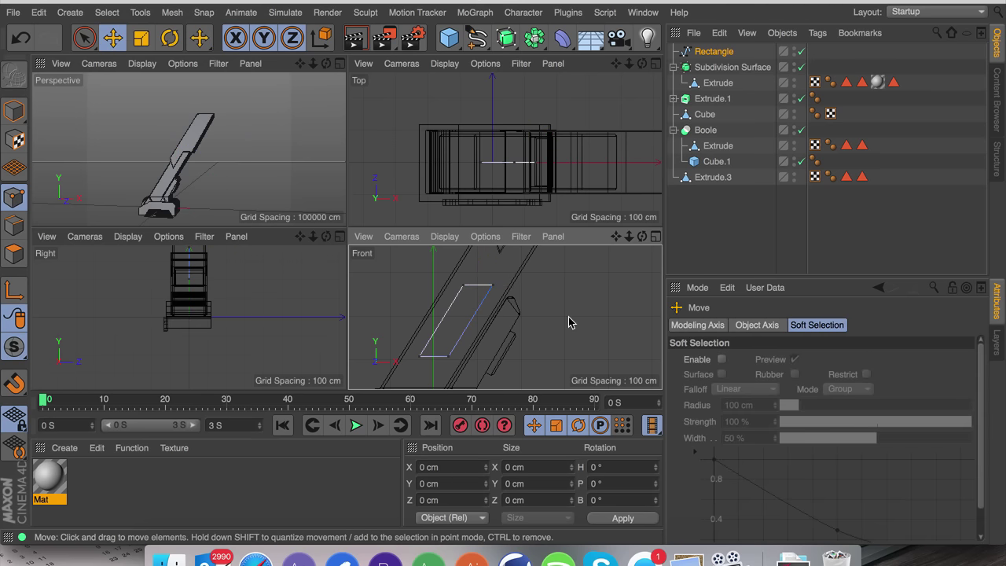
pyautogui.hotkey('ctrl', 'a')
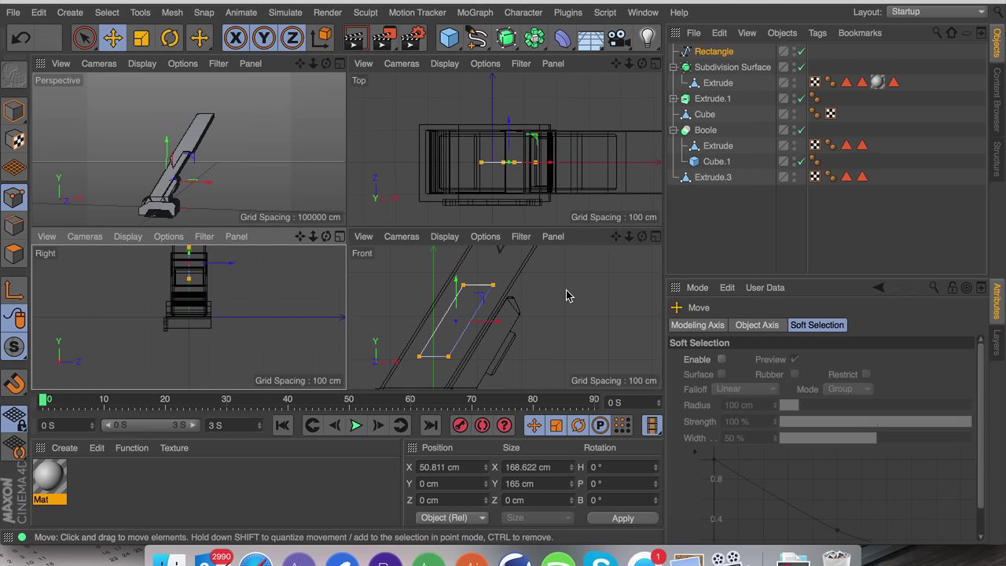
pyautogui.rightClick(569, 295)
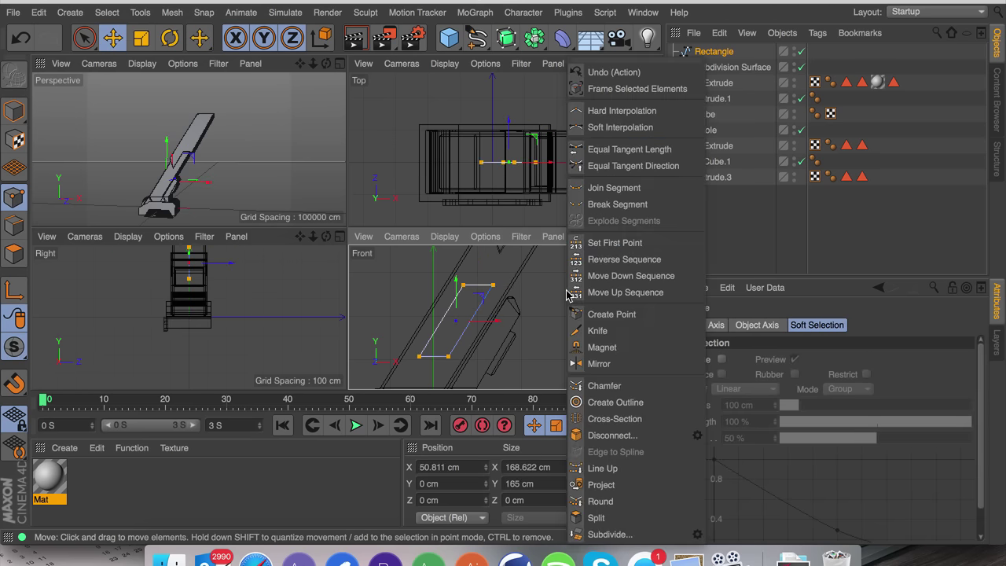
pyautogui.click(625, 385)
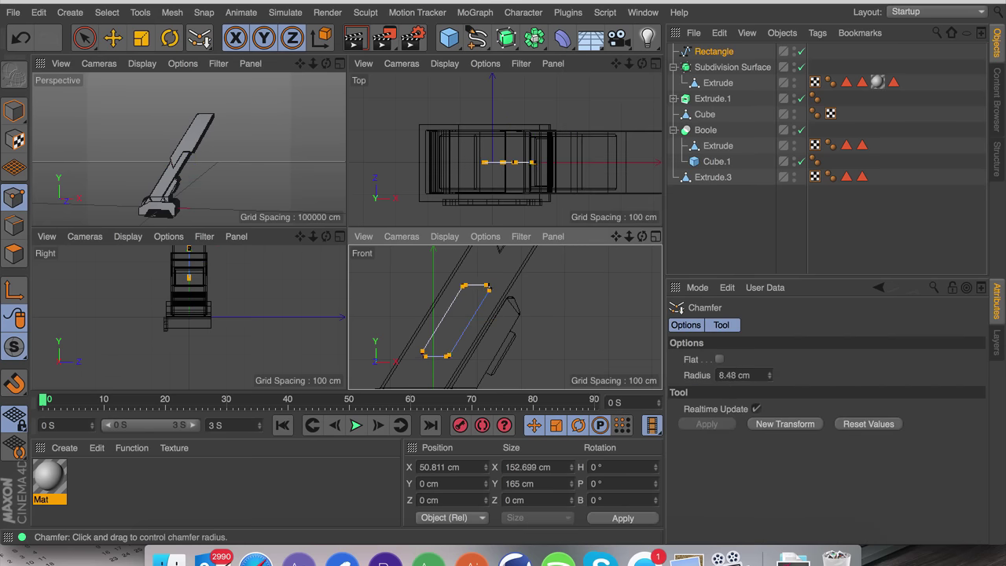
pyautogui.press('e')
pyautogui.click(584, 328)
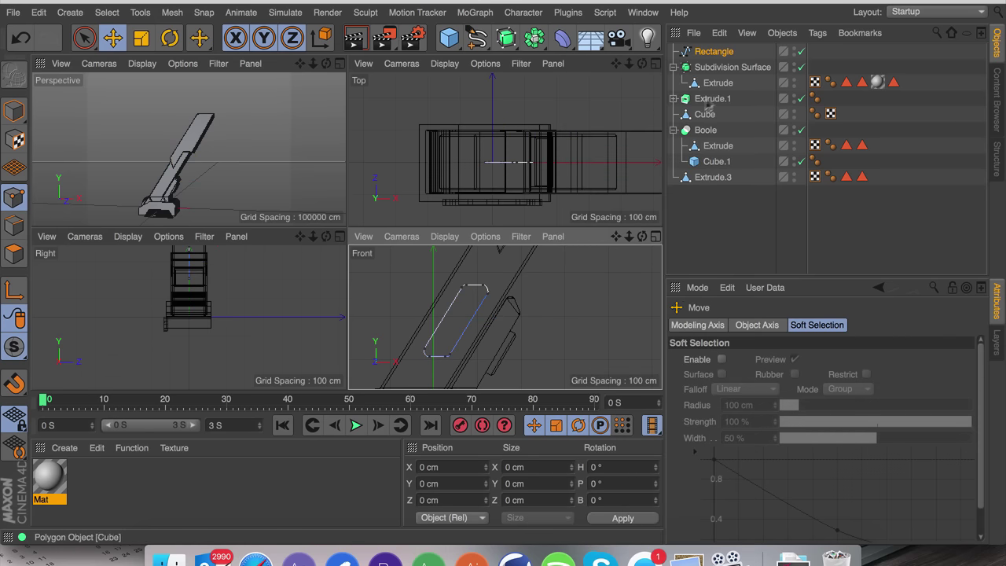
# Switch to Model mode and add a Spline Mask as parent of the rounded rectangle spline.
pyautogui.click(713, 51)
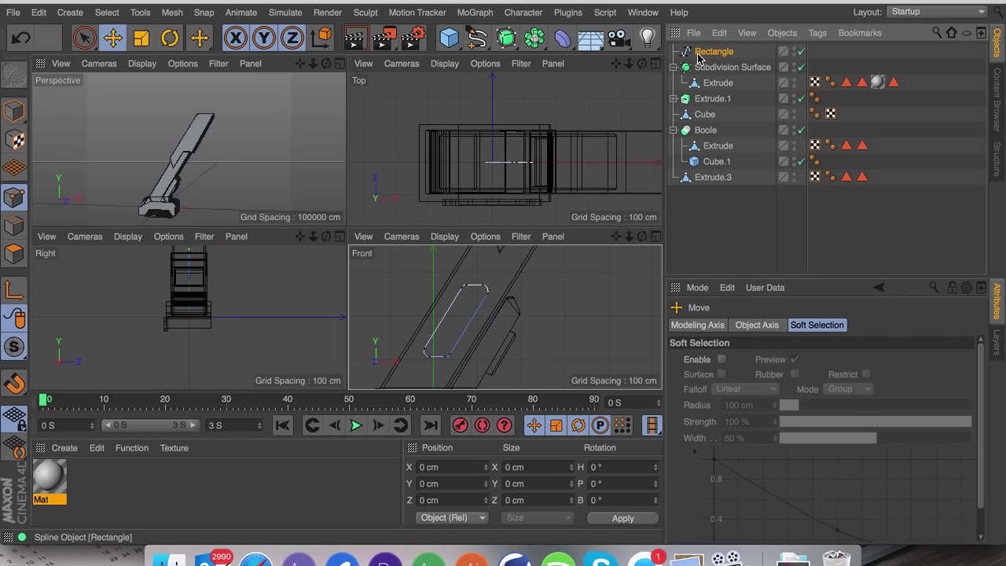
pyautogui.click(14, 113)
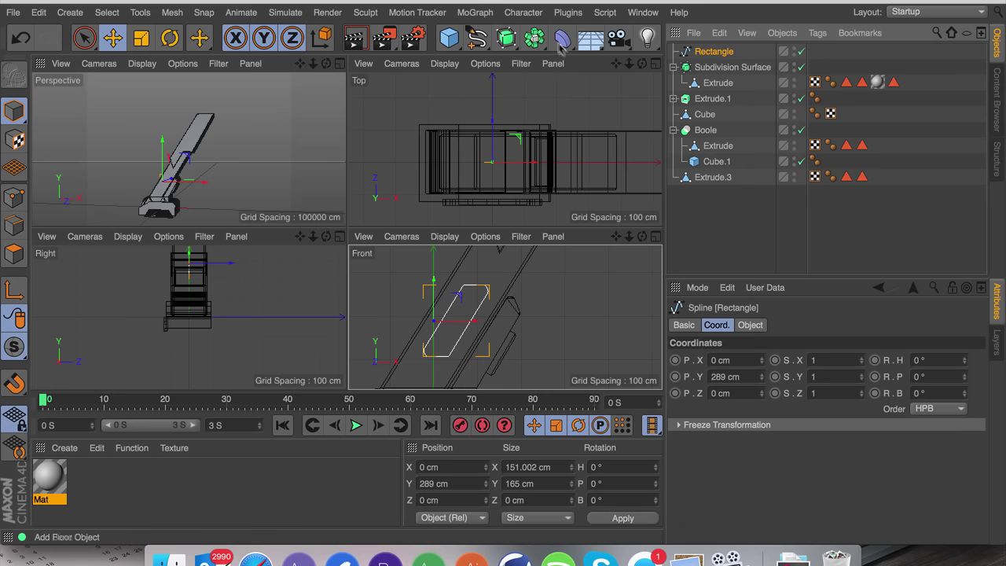
pyautogui.click(533, 37)
pyautogui.keyDown('alt'); pyautogui.click(605, 87); pyautogui.keyUp('alt')
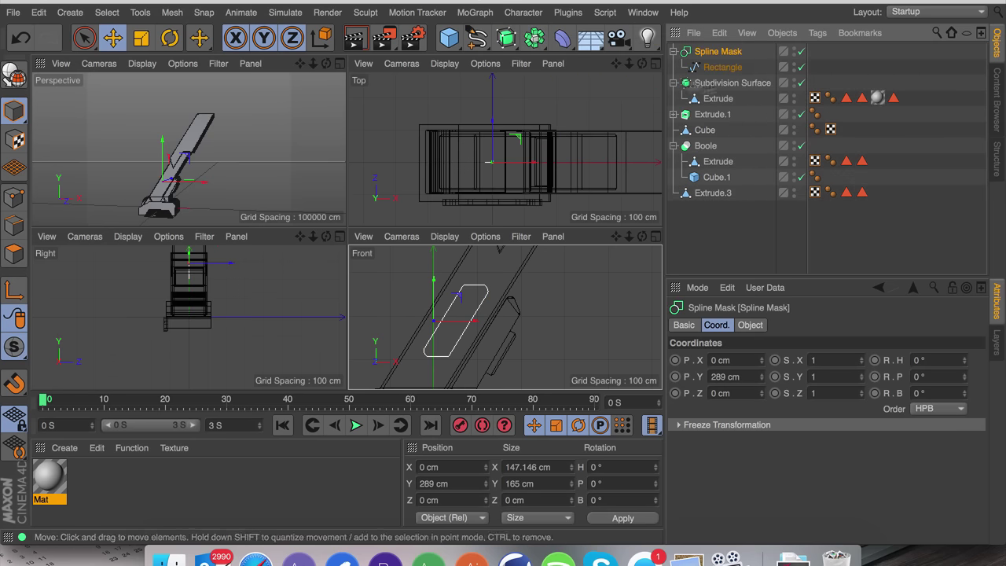
# Create a scaled-down copy of the spline, about 95 by 104 cm, and shift it to about X 14 cm inside the original.
pyautogui.press('t')
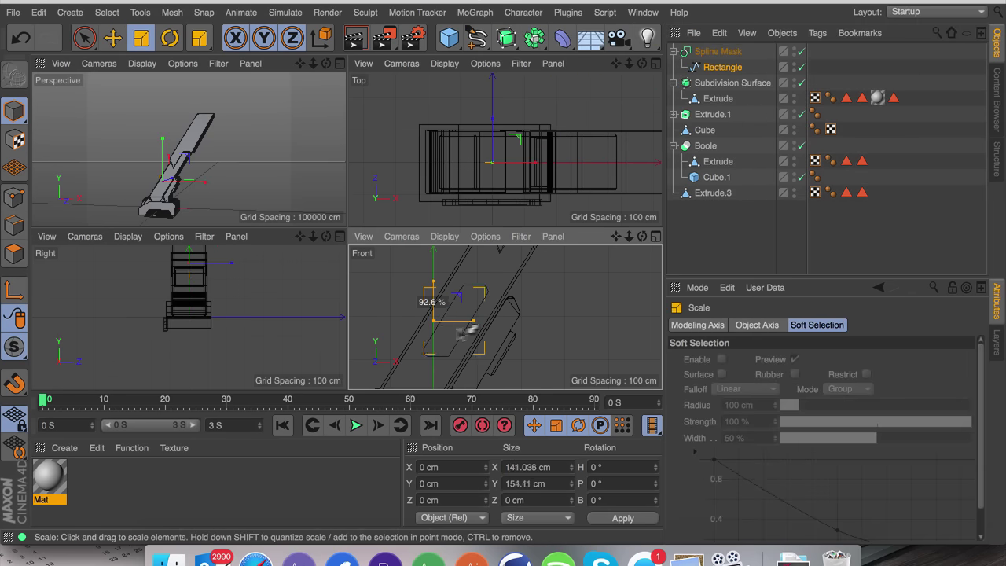
pyautogui.keyDown('ctrl'); pyautogui.moveTo(544, 326); pyautogui.dragTo(535, 323); pyautogui.keyUp('ctrl')
pyautogui.press('e')
pyautogui.moveTo(473, 322); pyautogui.dragTo(479, 325)
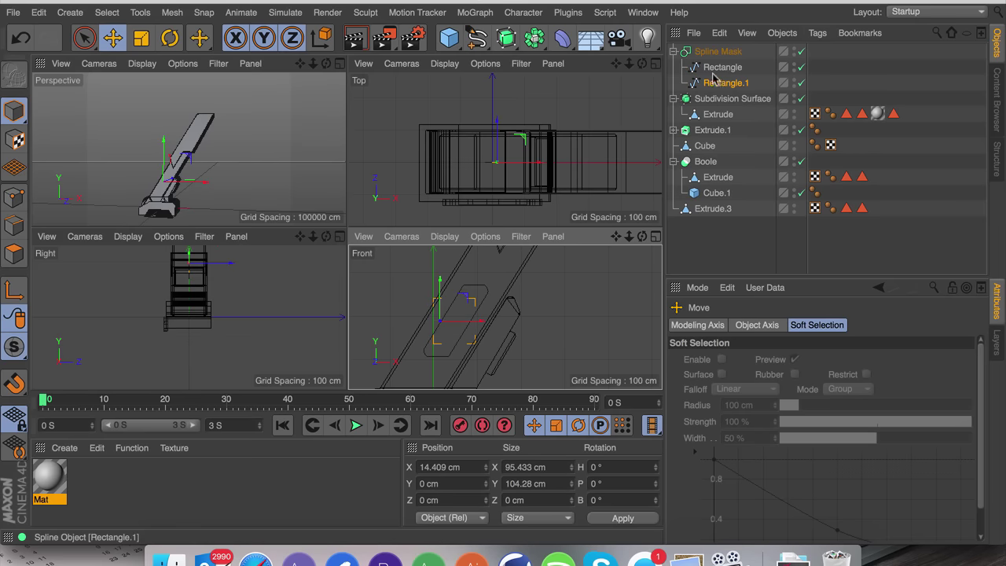
# Set the Spline Mask mode to A subtract B, undoing any accidental shift of the mask.
pyautogui.click(710, 53)
pyautogui.click(762, 327)
pyautogui.click(764, 358)
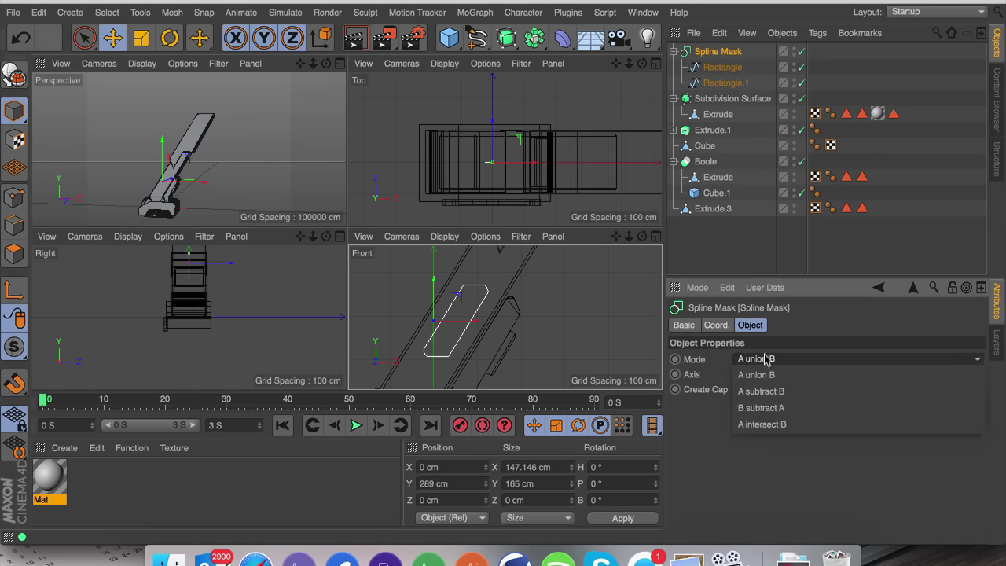
pyautogui.click(766, 393)
pyautogui.moveTo(462, 322); pyautogui.dragTo(473, 329)
pyautogui.hotkey('ctrl', 'z')
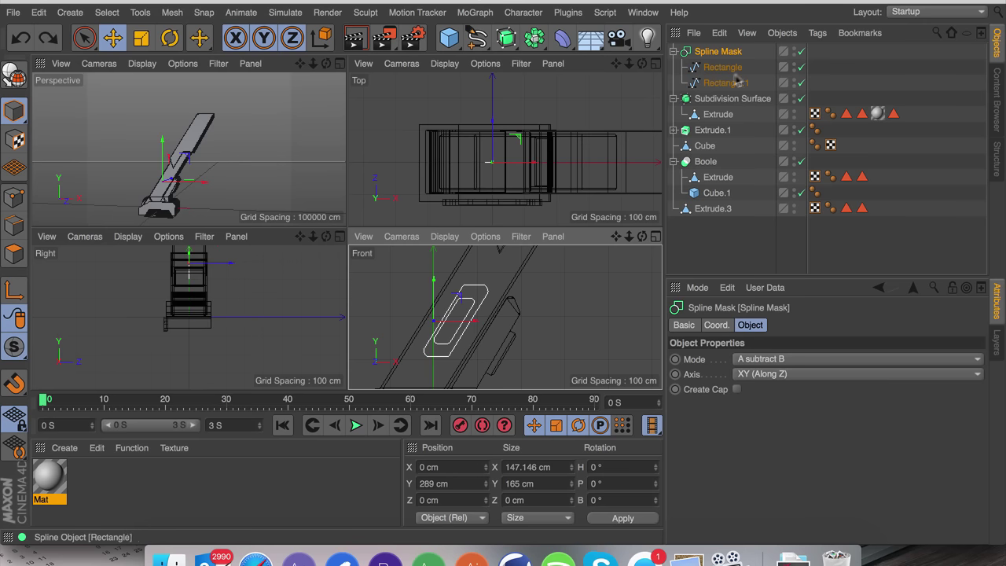
# Widen the inner spline in the front view by moving its right-hand side points along X to about 55 cm.
pyautogui.click(722, 82)
pyautogui.press('t')
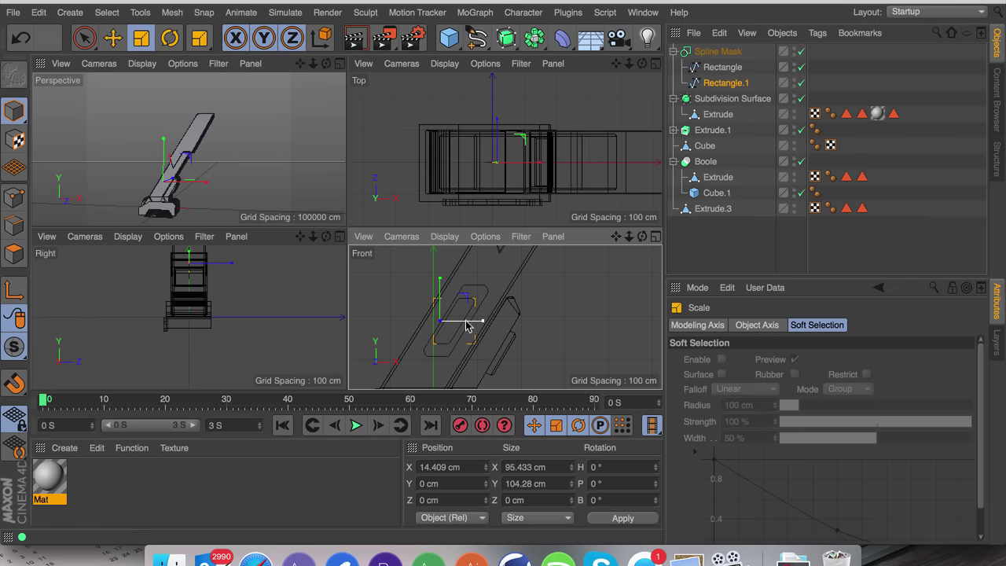
pyautogui.moveTo(478, 322); pyautogui.dragTo(476, 321)
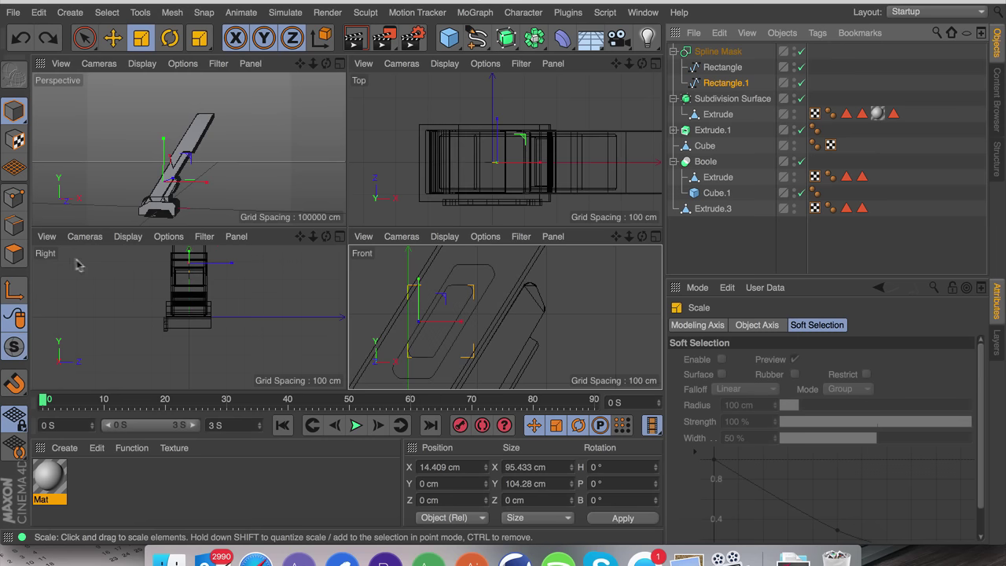
pyautogui.click(15, 198)
pyautogui.press('9')
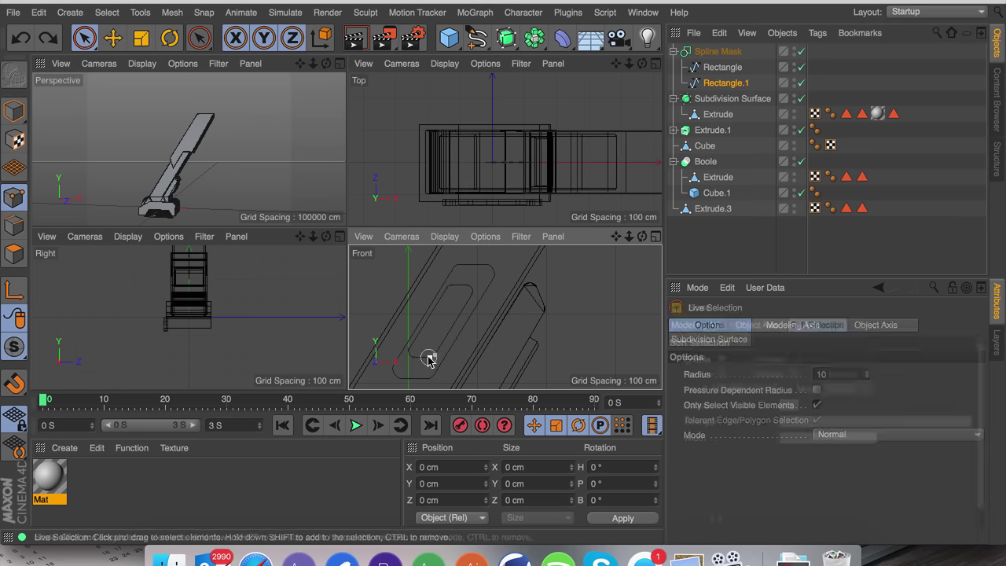
pyautogui.moveTo(472, 295); pyautogui.dragTo(469, 285)
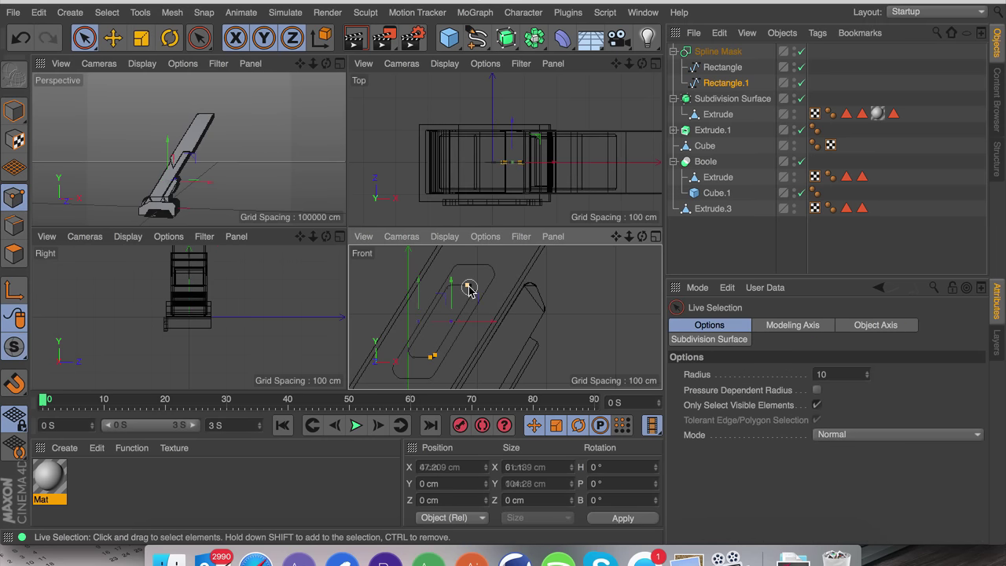
pyautogui.moveTo(487, 325); pyautogui.dragTo(493, 322)
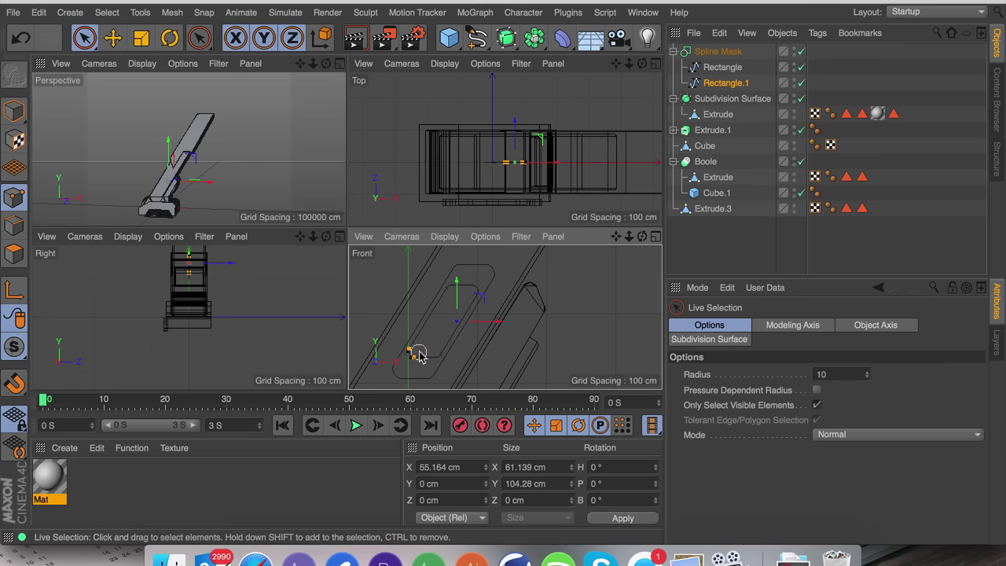
# Lengthen the inner spline by moving its lower points to about X -6, Y -69 cm and its upper points to about X 77, Y 66 cm.
pyautogui.moveTo(418, 356); pyautogui.dragTo(442, 355)
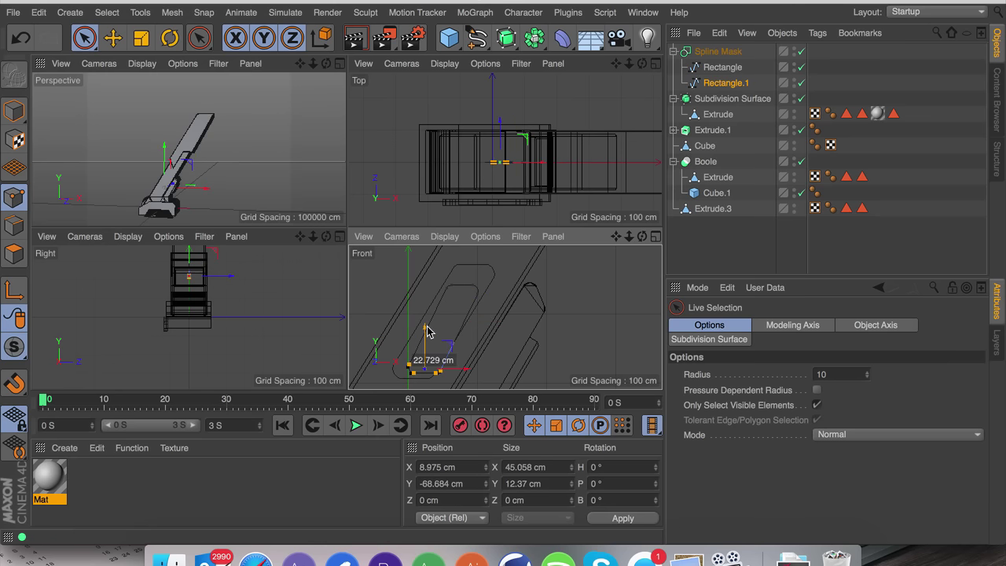
pyautogui.click(460, 373)
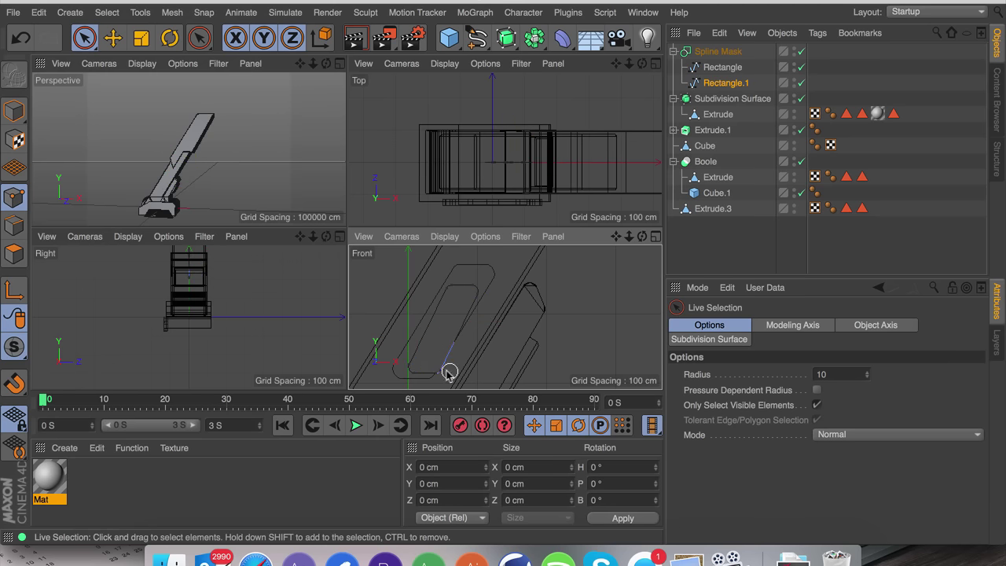
pyautogui.moveTo(400, 362); pyautogui.dragTo(400, 364)
pyautogui.moveTo(466, 370); pyautogui.dragTo(456, 372)
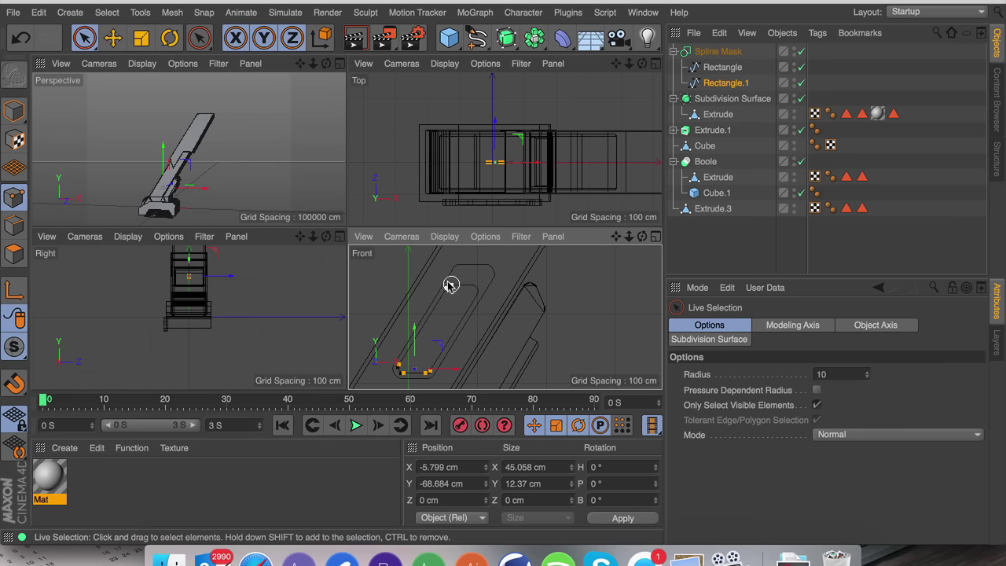
pyautogui.moveTo(484, 286)
pyautogui.mouseDown()
pyautogui.moveTo(476, 290)
pyautogui.moveTo(464, 239)
pyautogui.moveTo(479, 284)
pyautogui.moveTo(517, 281)
pyautogui.moveTo(471, 258)
pyautogui.moveTo(505, 270)
pyautogui.mouseUp()
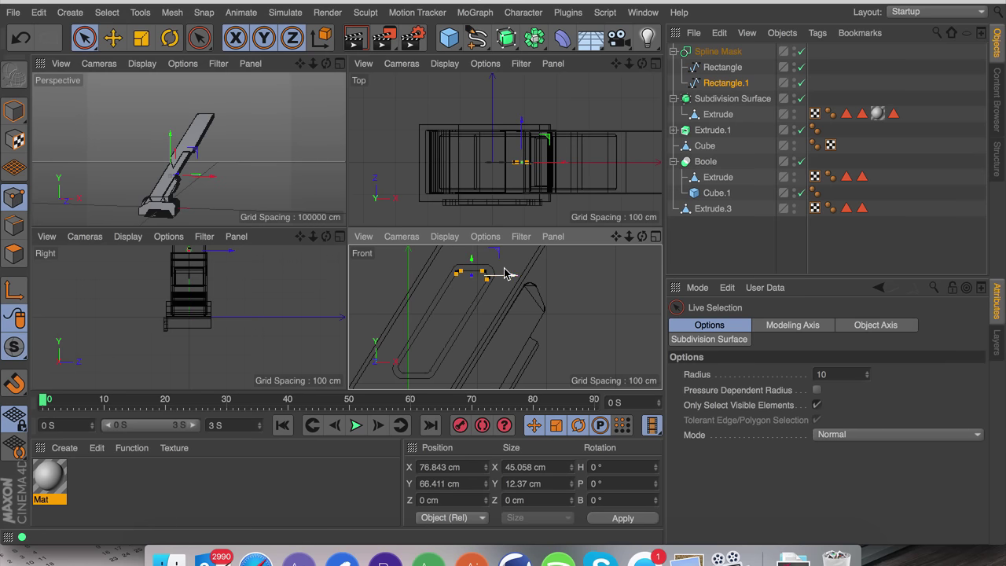
# Duplicate the inner spline outside the Spline Mask and group the copy with the mask under a Null.
pyautogui.click(721, 82)
pyautogui.hotkey('ctrl', 'c')
pyautogui.hotkey('ctrl', 'v')
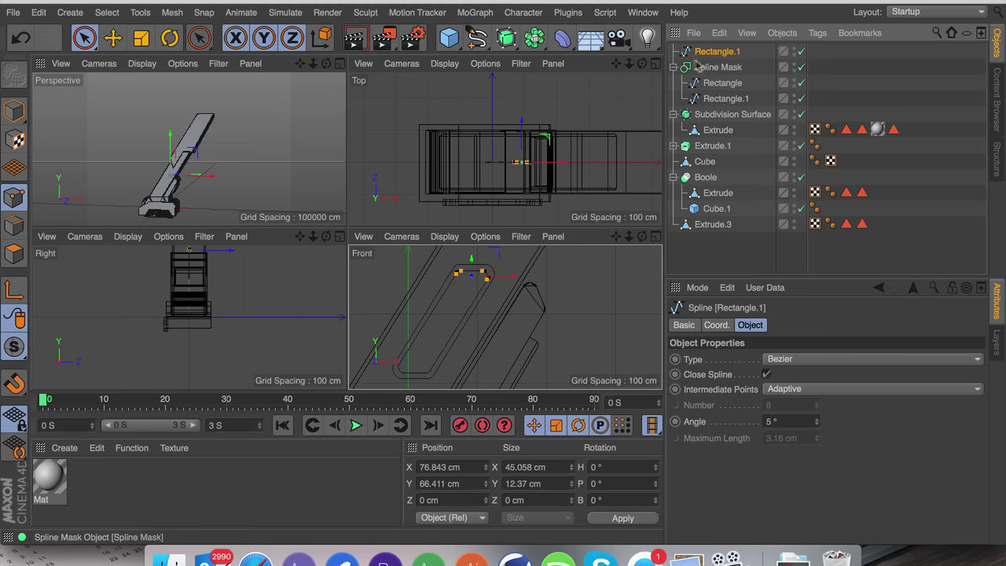
pyautogui.click(674, 67)
pyautogui.click(721, 68)
pyautogui.keyDown('ctrl'); pyautogui.click(717, 52); pyautogui.keyUp('ctrl')
pyautogui.hotkey('alt', 'g')
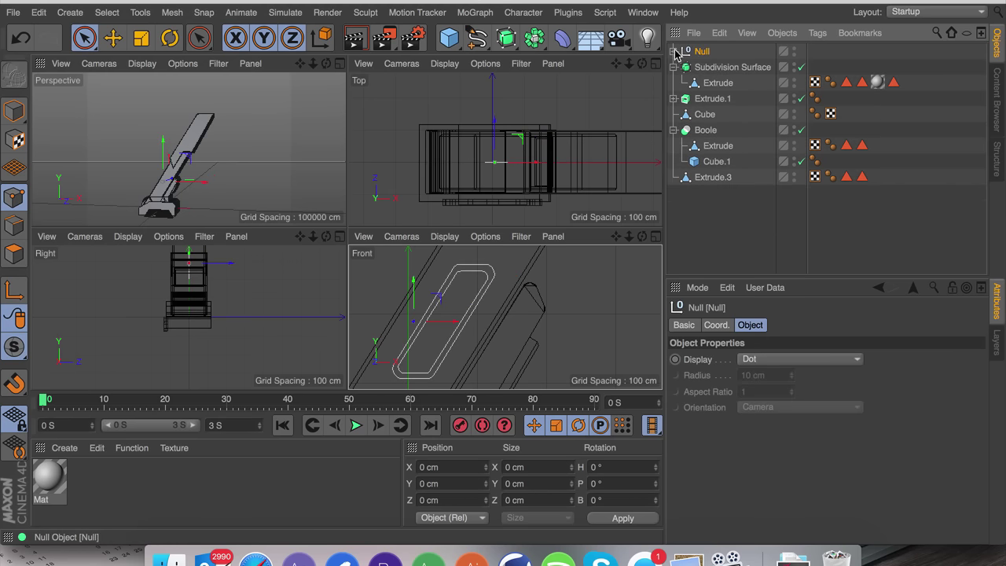
pyautogui.click(674, 52)
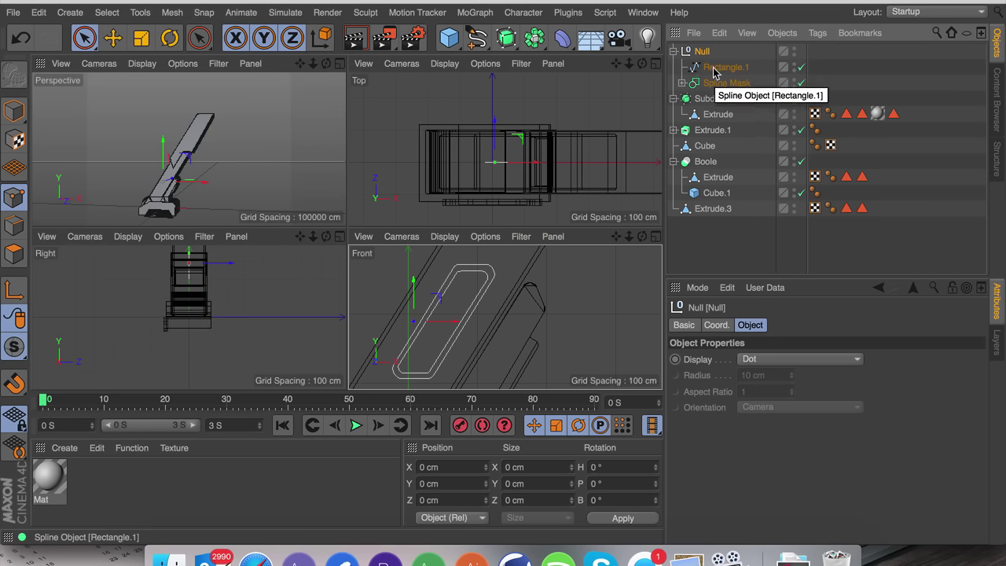
pyautogui.click(673, 52)
pyautogui.click(674, 53)
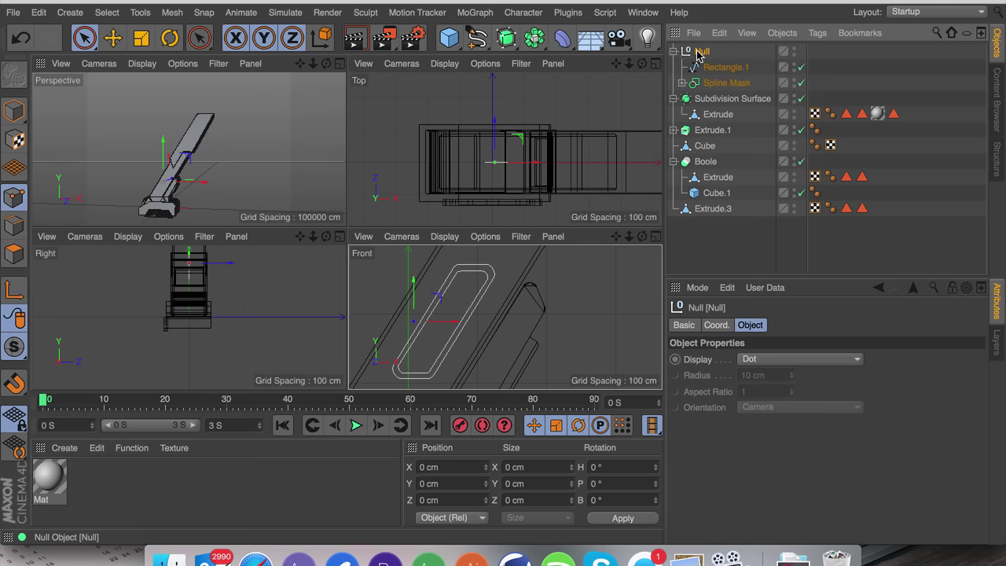
# Move the Null group along Z to the front face of the inclined arm and check it close up in perspective.
pyautogui.moveTo(494, 132); pyautogui.dragTo(494, 166)
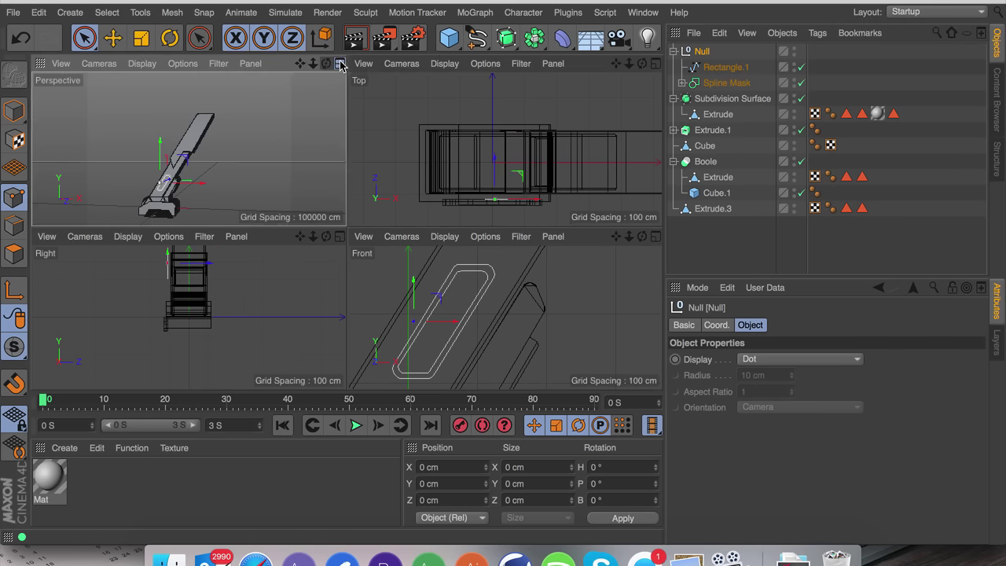
pyautogui.press('F1')
pyautogui.scroll(5, 322, 295)
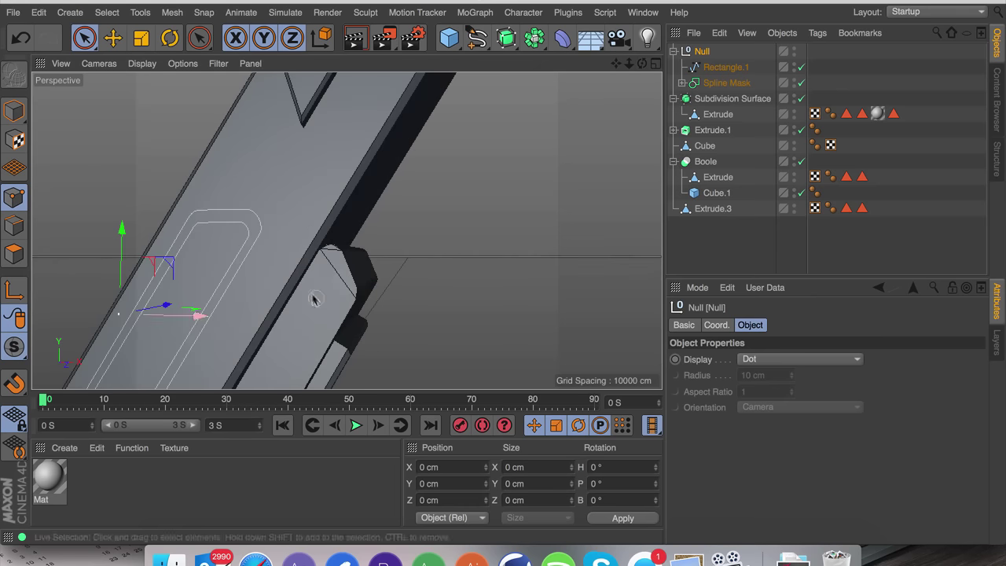
# Extrude the Spline Mask 20 cm to form the rounded frame on the arm.
pyautogui.click(707, 83)
pyautogui.click(506, 37)
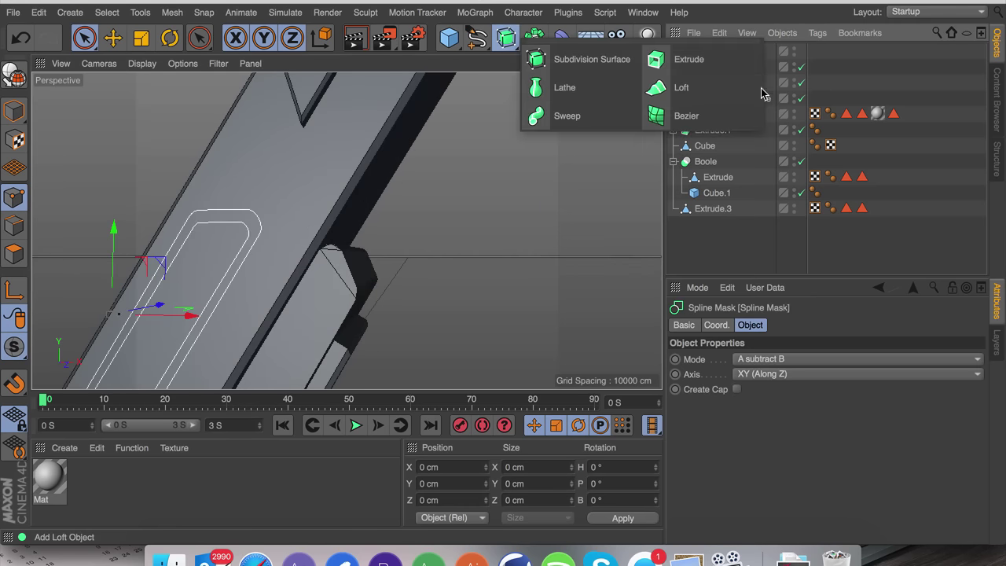
pyautogui.keyDown('alt'); pyautogui.click(737, 71); pyautogui.keyUp('alt')
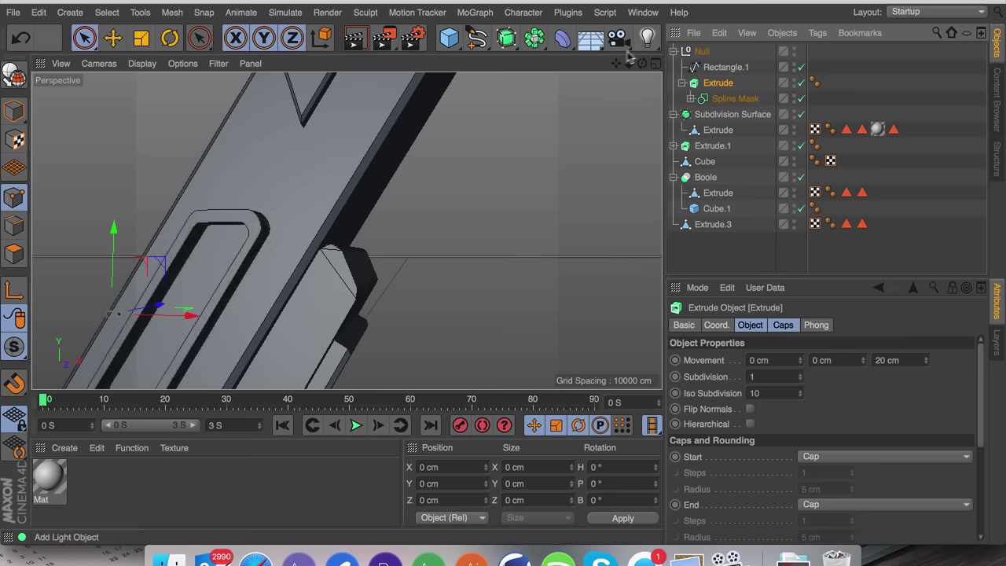
pyautogui.keyDown('alt'); pyautogui.moveTo(415, 189); pyautogui.dragTo(366, 214); pyautogui.keyUp('alt')
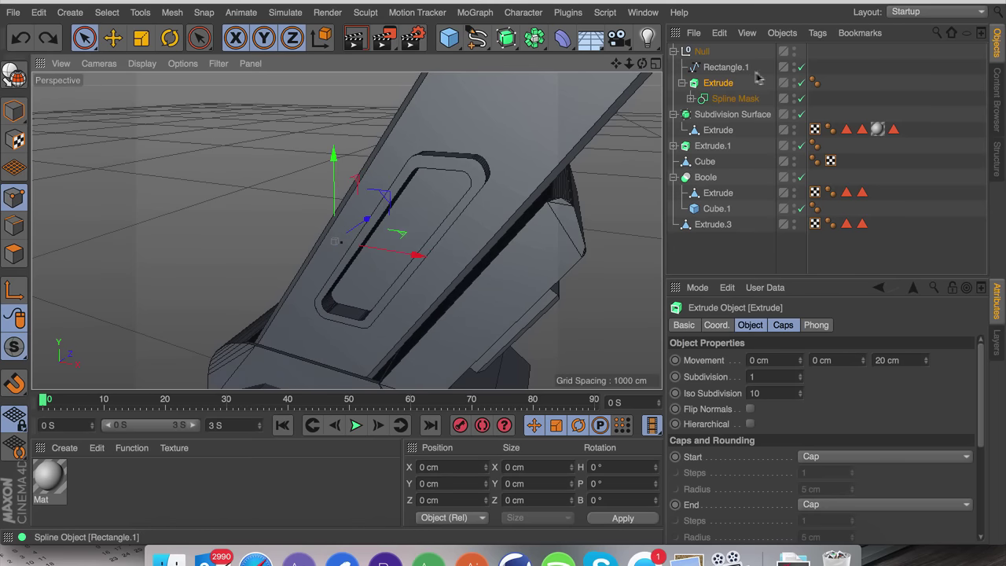
# Extrude the inner spline 20 cm to fill the frame with a solid panel.
pyautogui.click(470, 169)
pyautogui.click(14, 110)
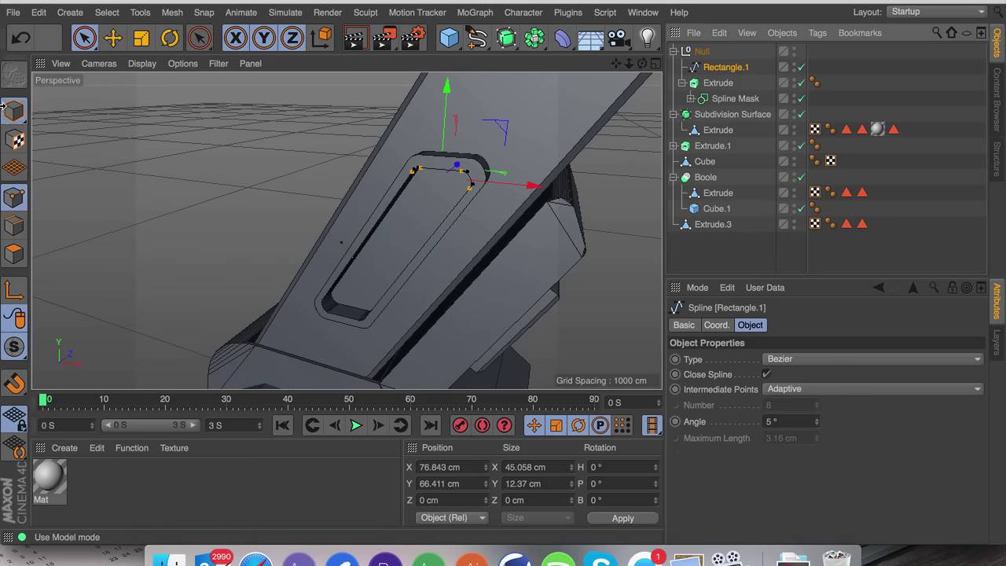
pyautogui.moveTo(405, 195); pyautogui.dragTo(378, 219)
pyautogui.moveTo(506, 37); pyautogui.dragTo(707, 61)
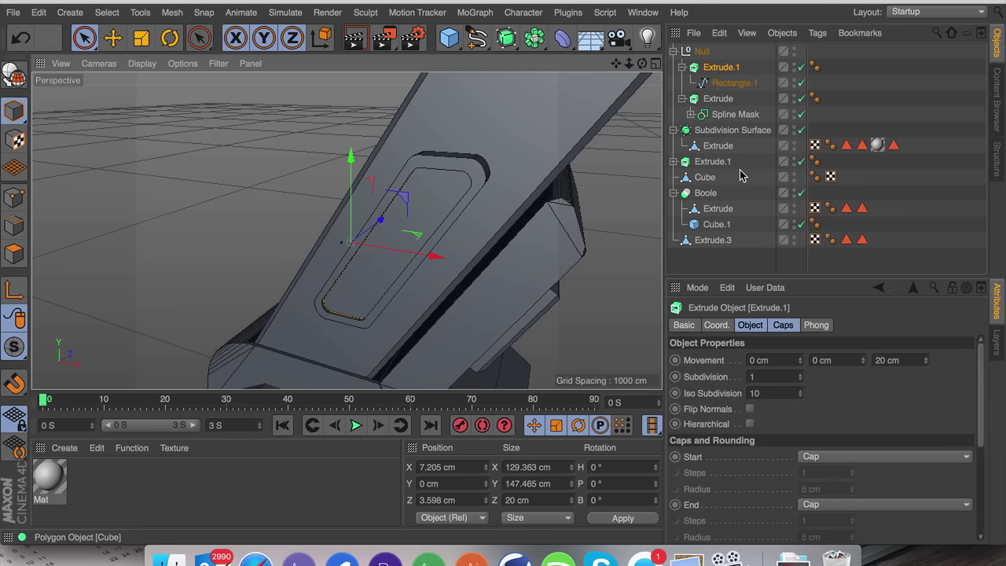
# Give the frame's Extrude fillet caps at start and end with 1 step and a 1 cm radius.
pyautogui.click(713, 99)
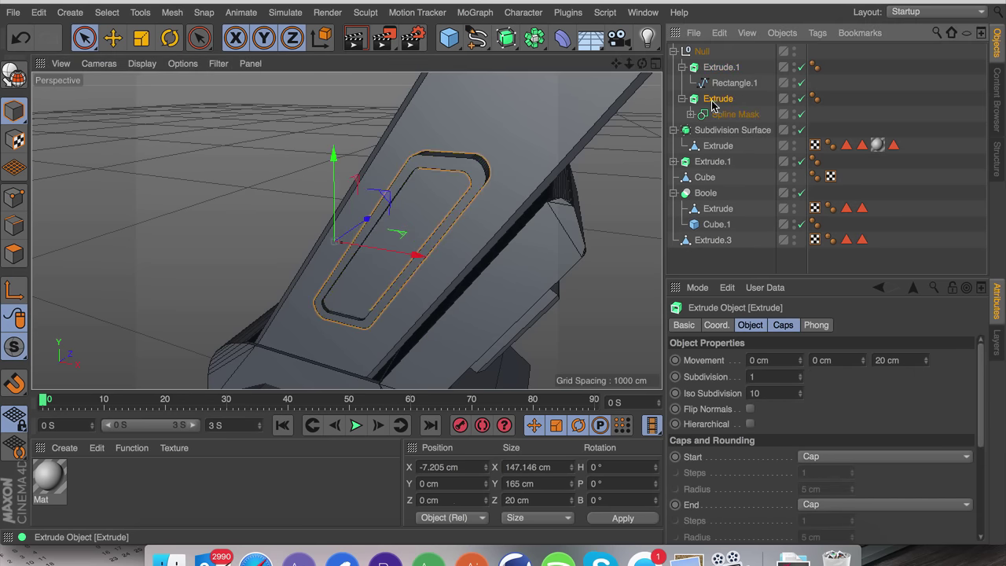
pyautogui.click(792, 326)
pyautogui.click(838, 360)
pyautogui.click(835, 419)
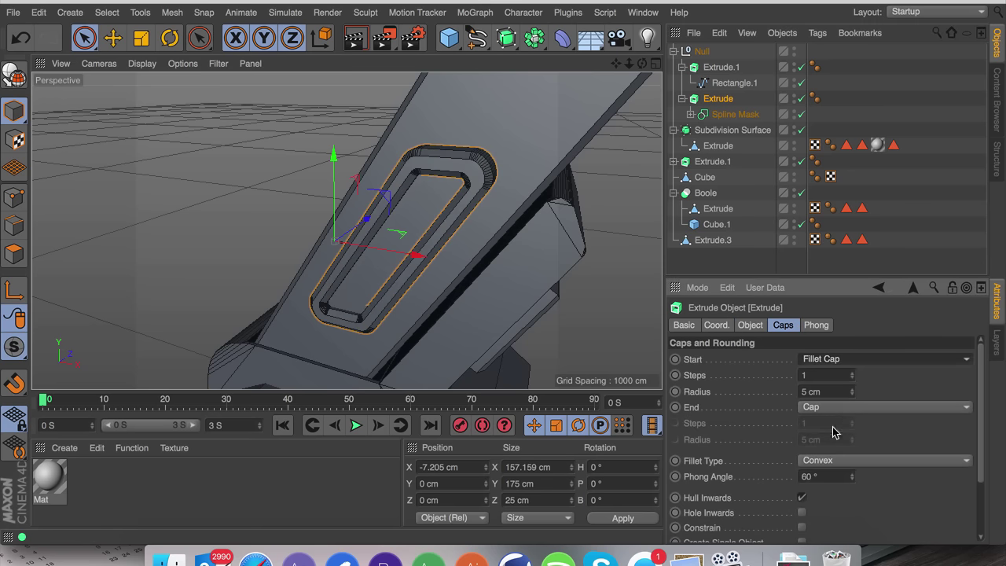
pyautogui.click(841, 409)
pyautogui.click(842, 472)
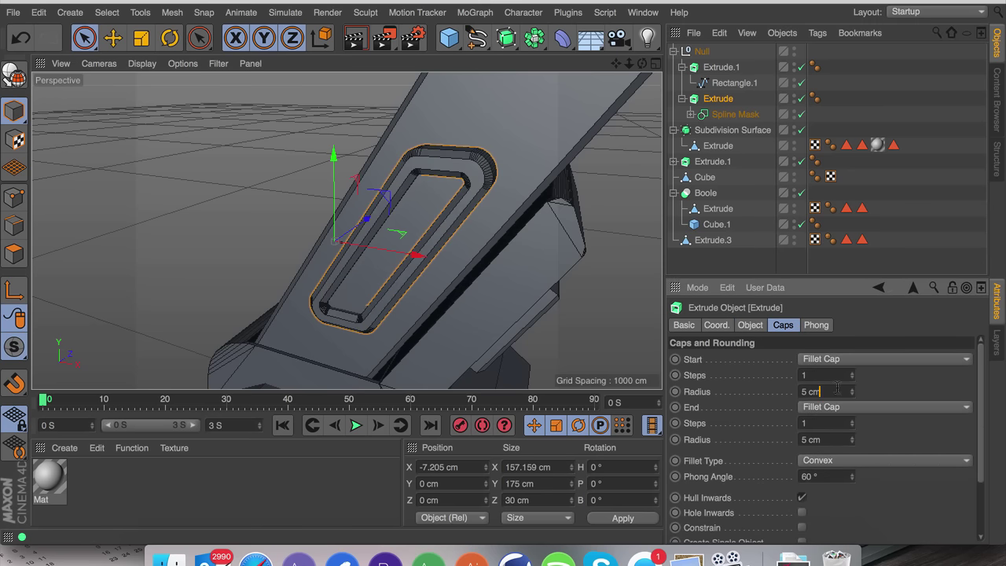
pyautogui.moveTo(833, 439); pyautogui.dragTo(768, 443)
pyautogui.write('1')
pyautogui.click(908, 434)
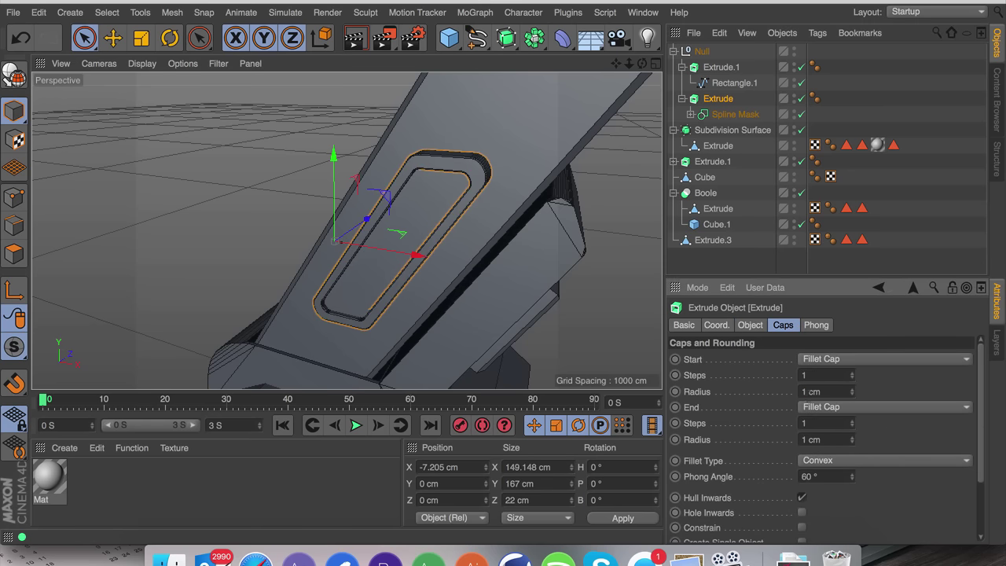
pyautogui.doubleClick(812, 419)
pyautogui.write('5')
# Make the inner panel's Extrude editable and connect it with its caps into one polygon object, deleting the originals.
pyautogui.click(710, 69)
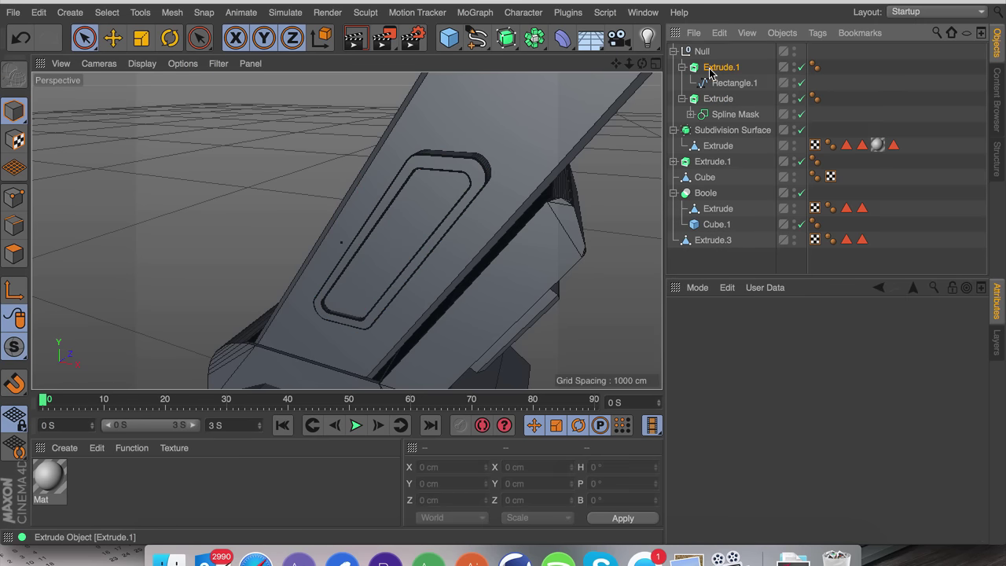
pyautogui.press('c')
pyautogui.rightClick(709, 71)
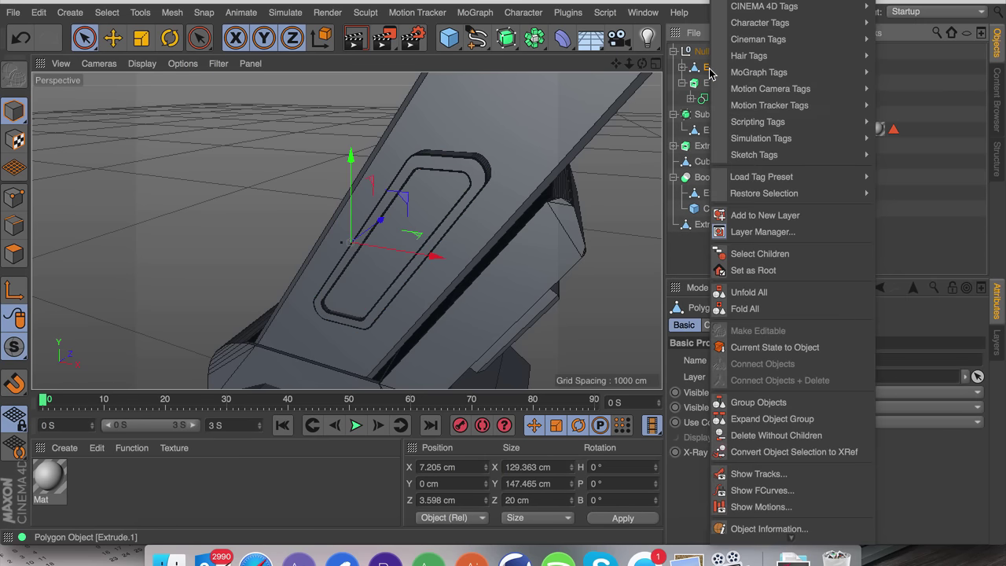
pyautogui.click(724, 255)
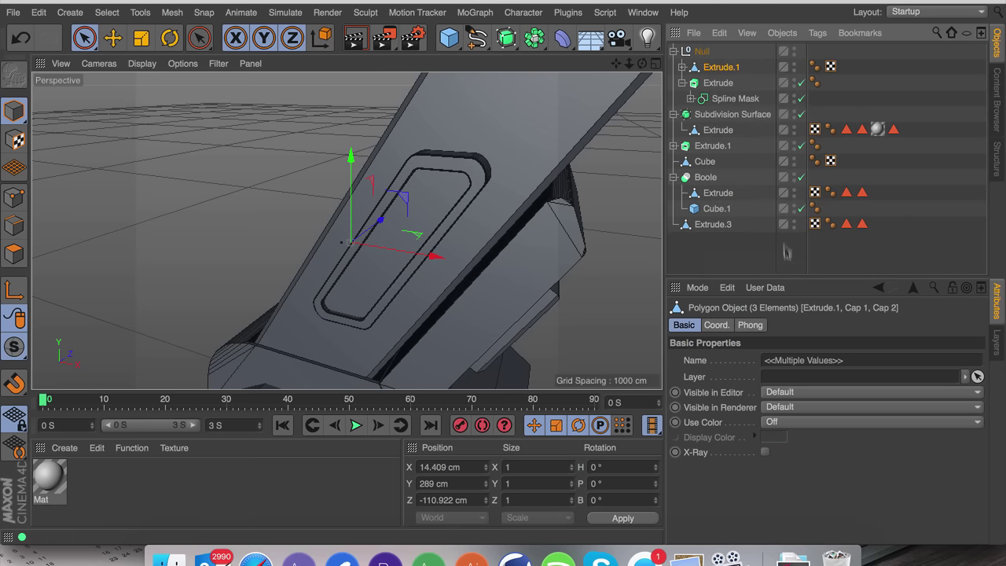
pyautogui.rightClick(721, 69)
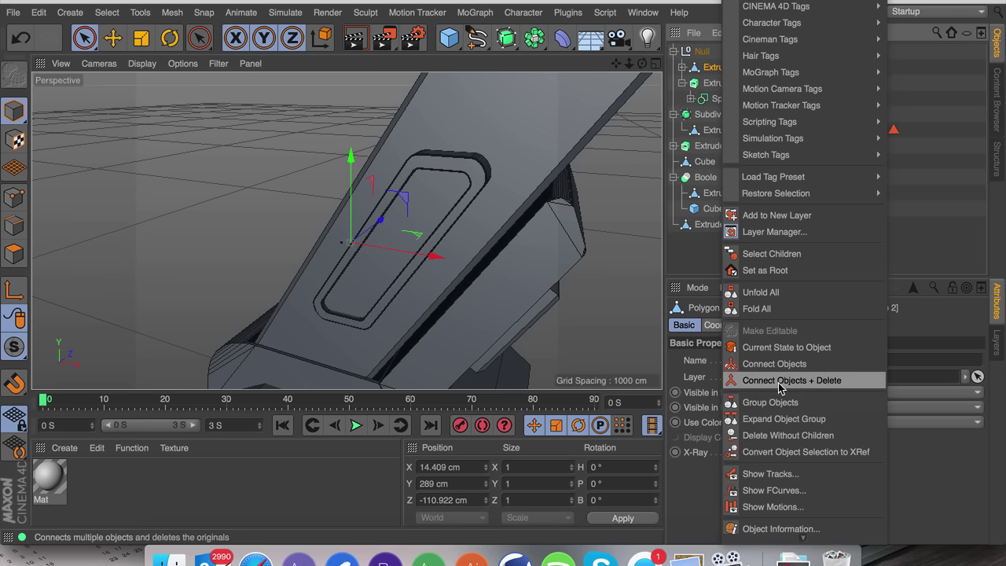
pyautogui.click(766, 382)
# Slice the inner panel's front face with the plane Knife in the X-Z plane, using 50 cuts at 10 cm spacing.
pyautogui.click(7, 262)
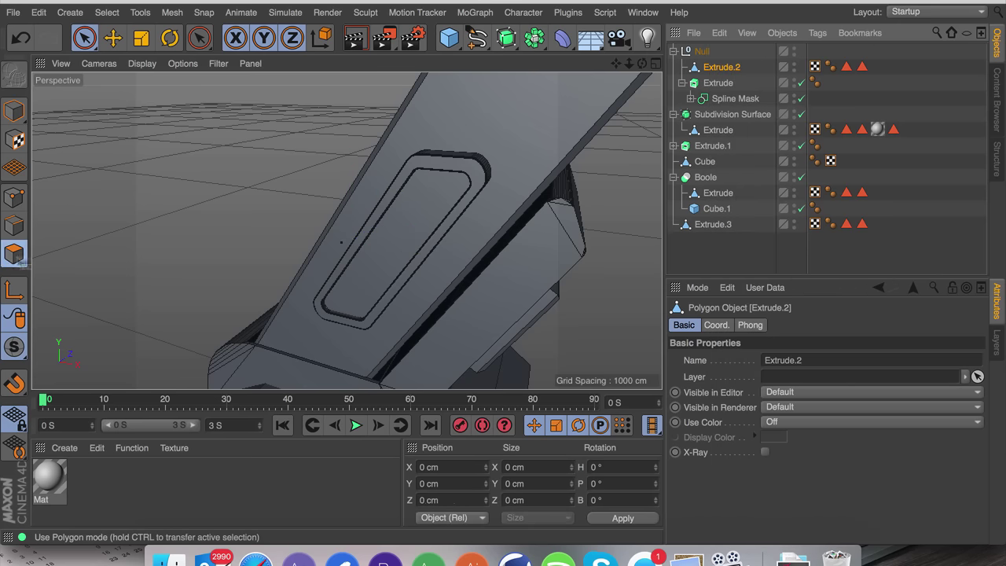
pyautogui.click(409, 265)
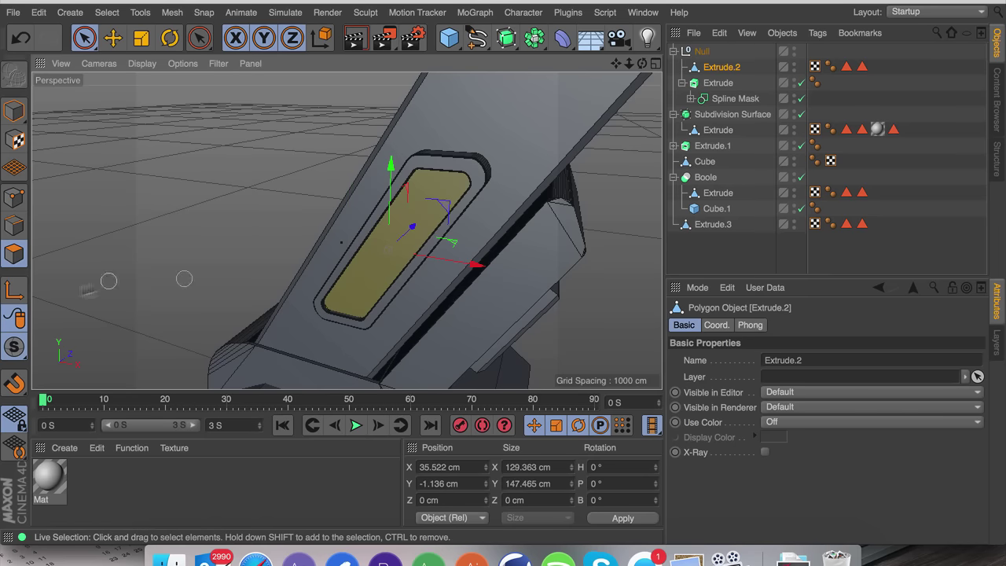
pyautogui.press('k')
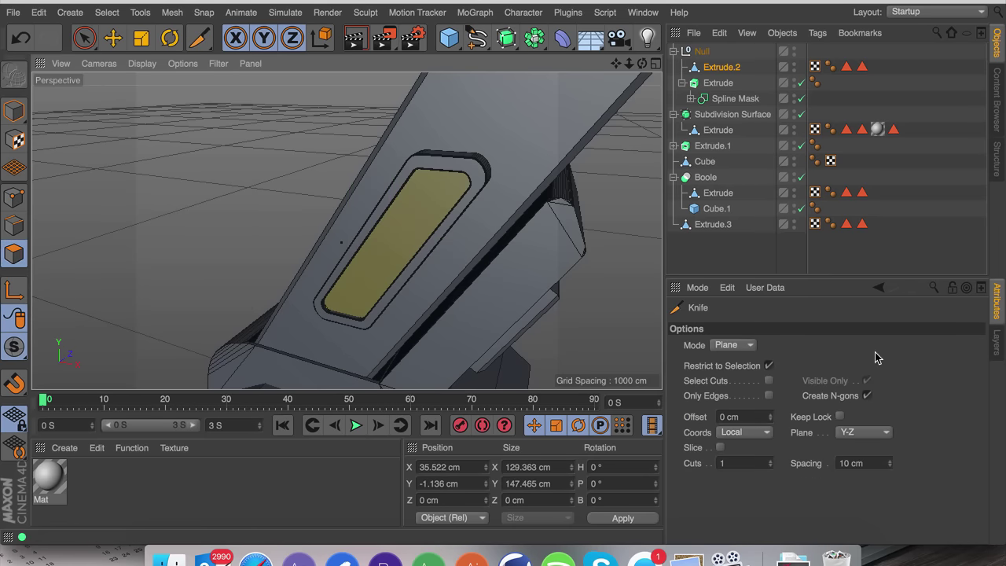
pyautogui.click(864, 432)
pyautogui.click(856, 444)
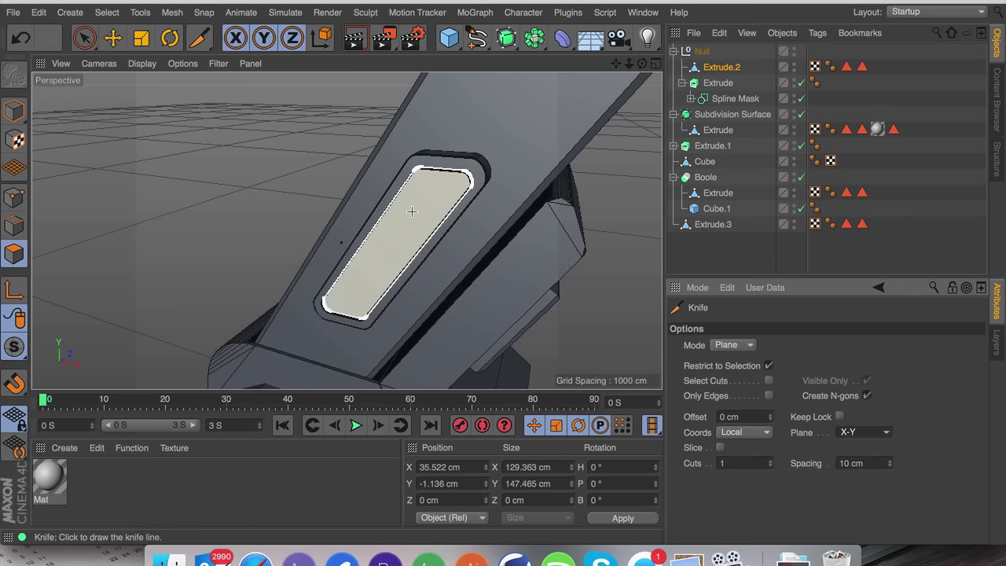
pyautogui.click(864, 432)
pyautogui.click(847, 478)
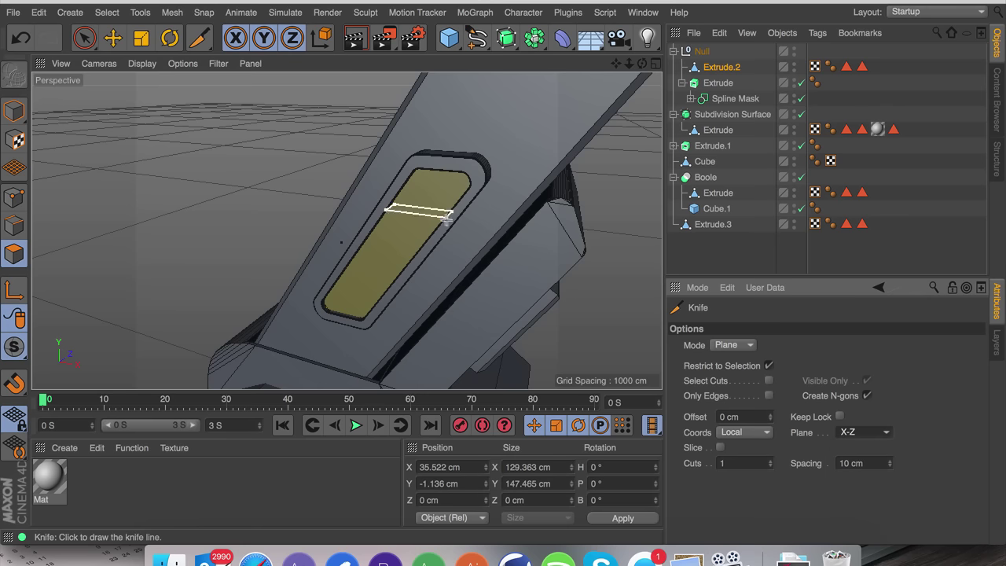
pyautogui.click(761, 462)
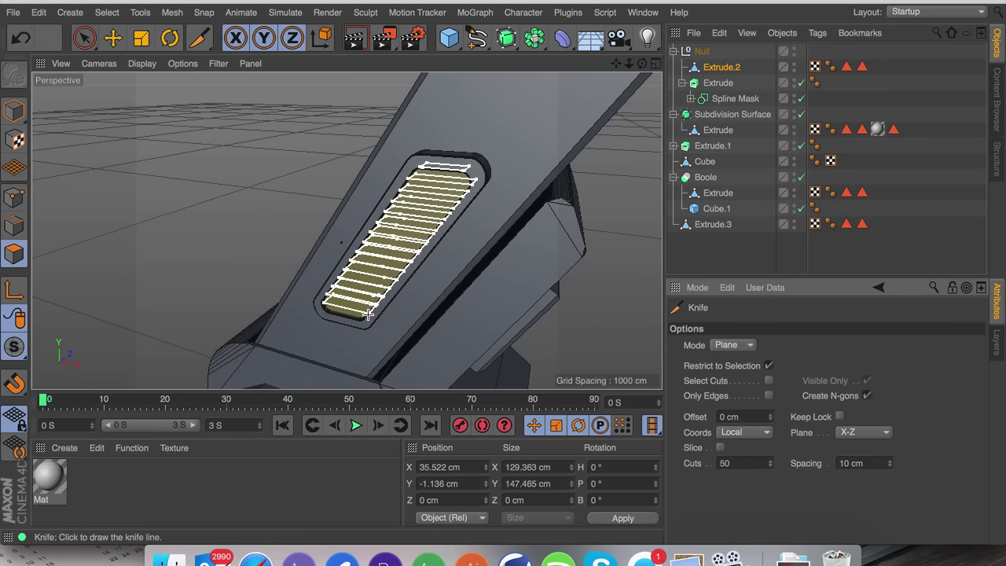
pyautogui.click(366, 314)
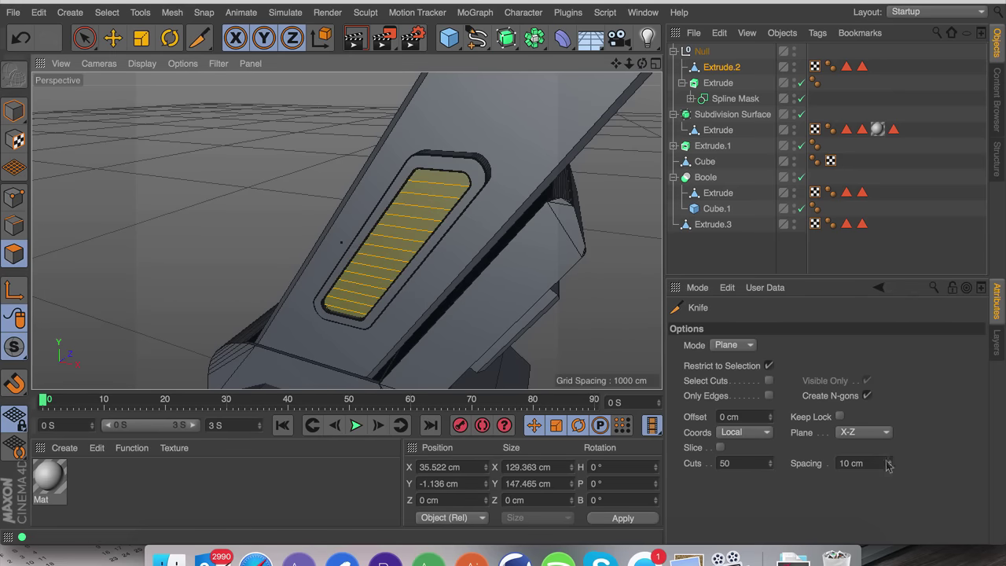
# Inset each sliced strip individually with Extrude Inner, Preserve Groups off, by about 1.28 cm.
pyautogui.keyDown('alt'); pyautogui.moveTo(432, 263); pyautogui.dragTo(473, 205); pyautogui.keyUp('alt')
pyautogui.rightClick(610, 204)
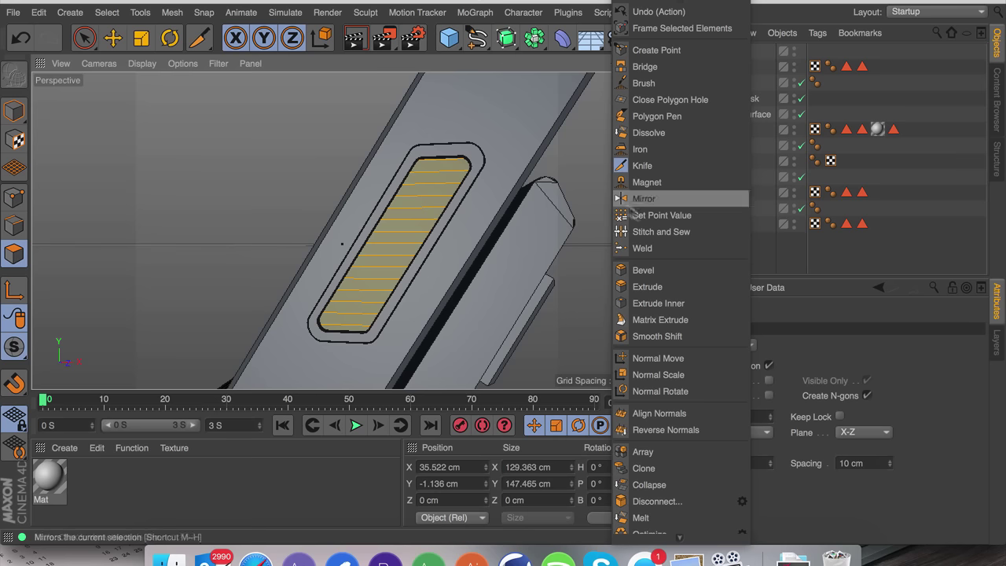
pyautogui.click(660, 303)
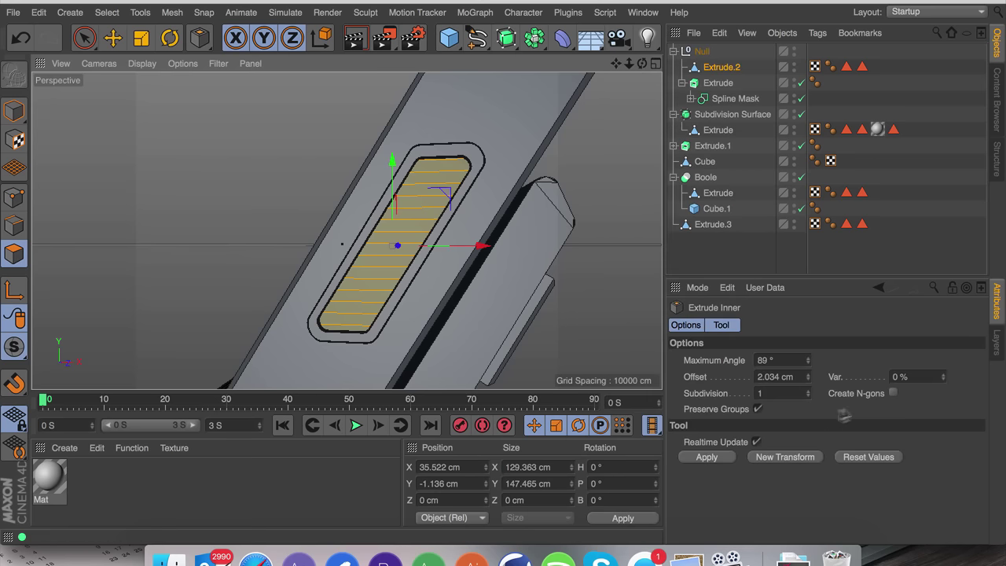
pyautogui.click(757, 410)
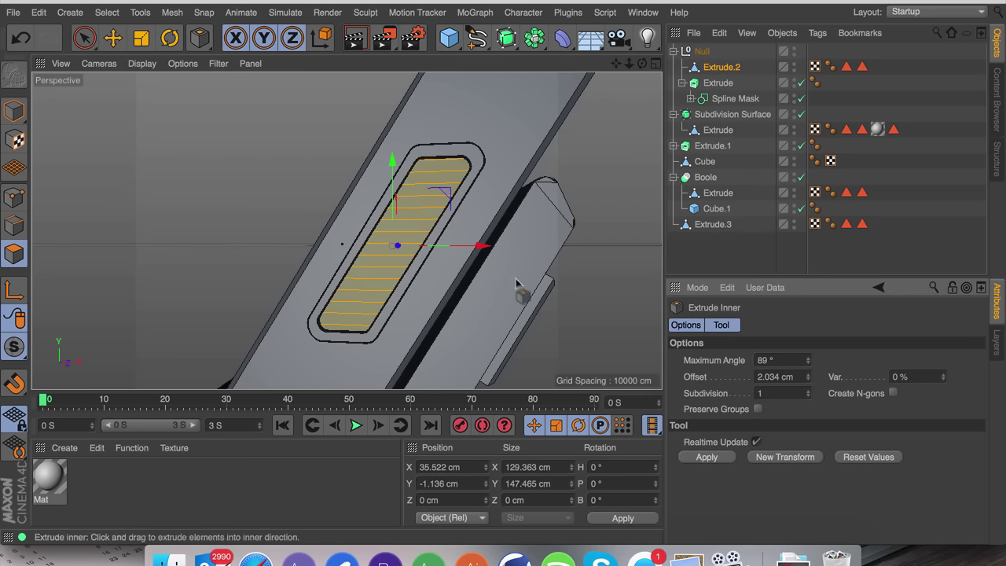
pyautogui.scroll(10, 438, 241)
pyautogui.moveTo(469, 236); pyautogui.dragTo(461, 235)
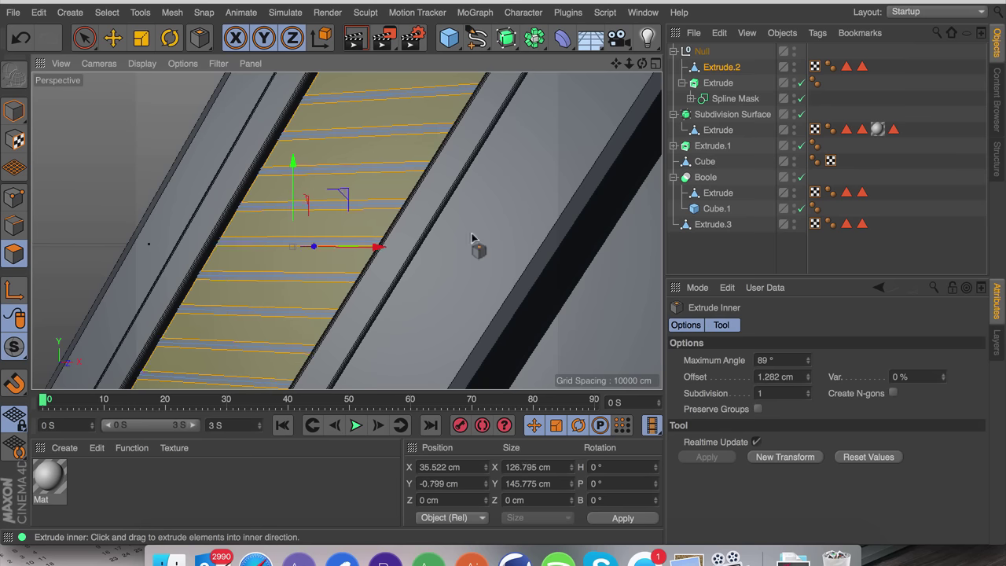
# Extrude the inset strips outward by about 1.86 cm to form raised slats.
pyautogui.rightClick(526, 236)
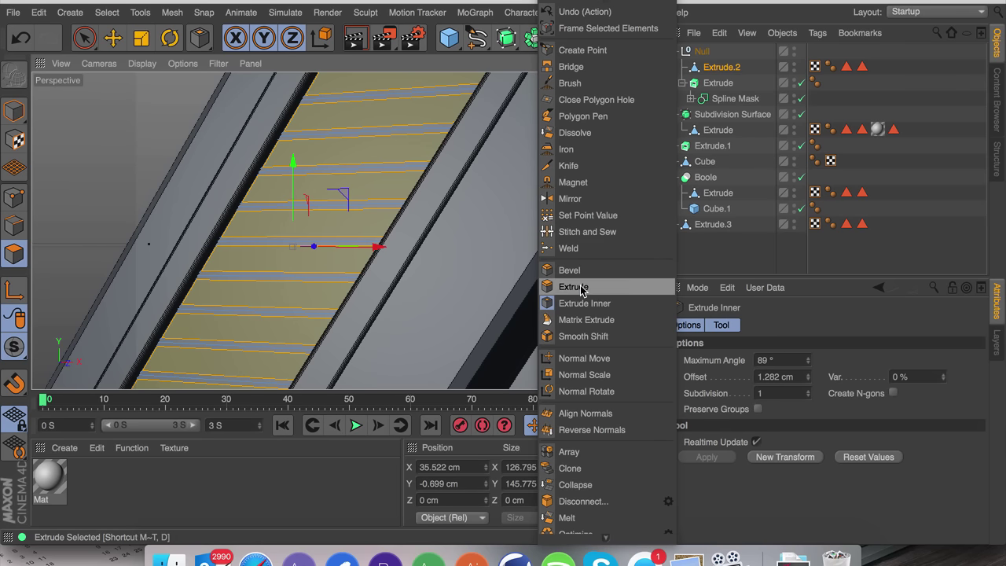
pyautogui.click(573, 286)
pyautogui.moveTo(521, 281)
pyautogui.mouseDown()
pyautogui.moveTo(549, 280)
pyautogui.moveTo(532, 280)
pyautogui.mouseUp()
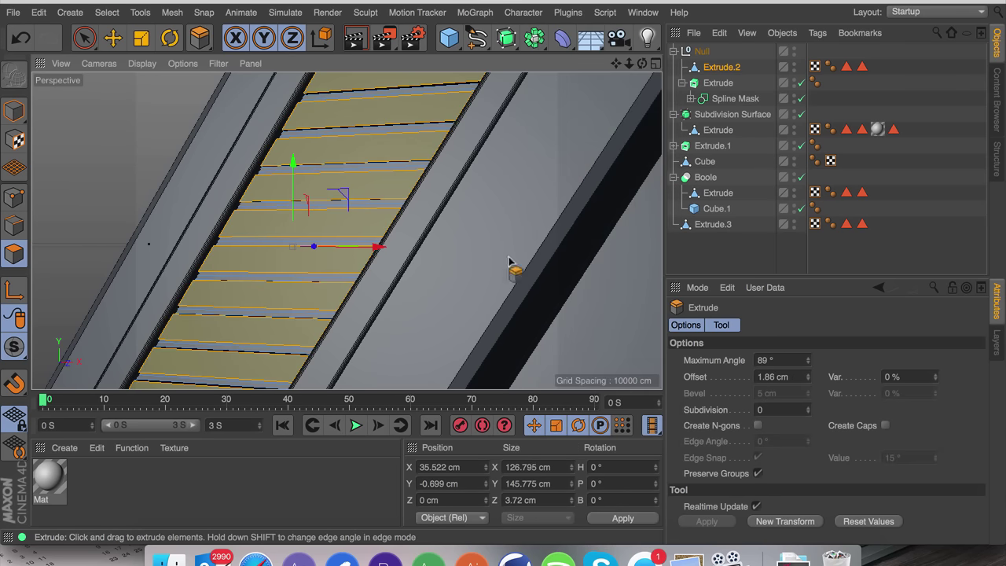
# Bevel the raised slats with subdivision 7 and a small fixed-distance offset of about 0.05 cm, undoing the larger attempts.
pyautogui.rightClick(509, 263)
pyautogui.click(564, 267)
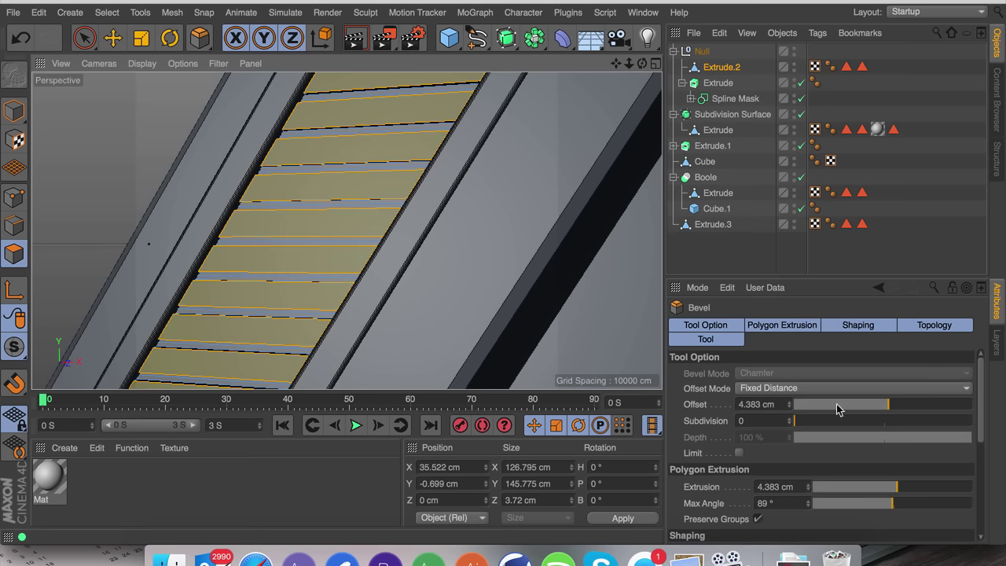
pyautogui.click(859, 423)
pyautogui.press('super+z')
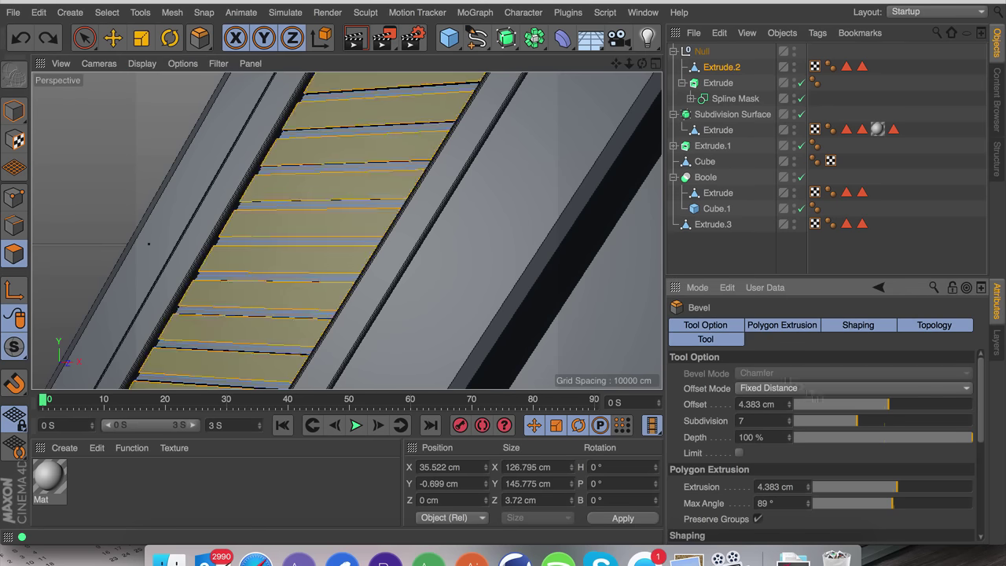
pyautogui.moveTo(519, 245)
pyautogui.mouseDown()
pyautogui.moveTo(535, 245)
pyautogui.moveTo(526, 245)
pyautogui.mouseUp()
pyautogui.moveTo(628, 62)
pyautogui.mouseDown()
pyautogui.moveTo(518, 63)
pyautogui.moveTo(727, 81)
pyautogui.moveTo(644, 66)
pyautogui.mouseUp()
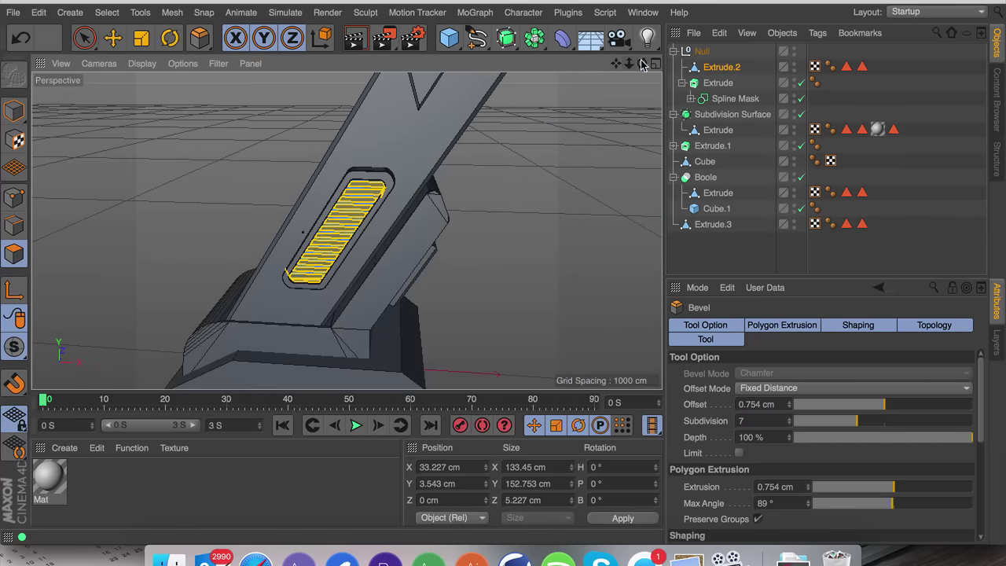
pyautogui.scroll(5, 320, 171)
pyautogui.press('super+z')
pyautogui.moveTo(484, 228); pyautogui.dragTo(479, 217)
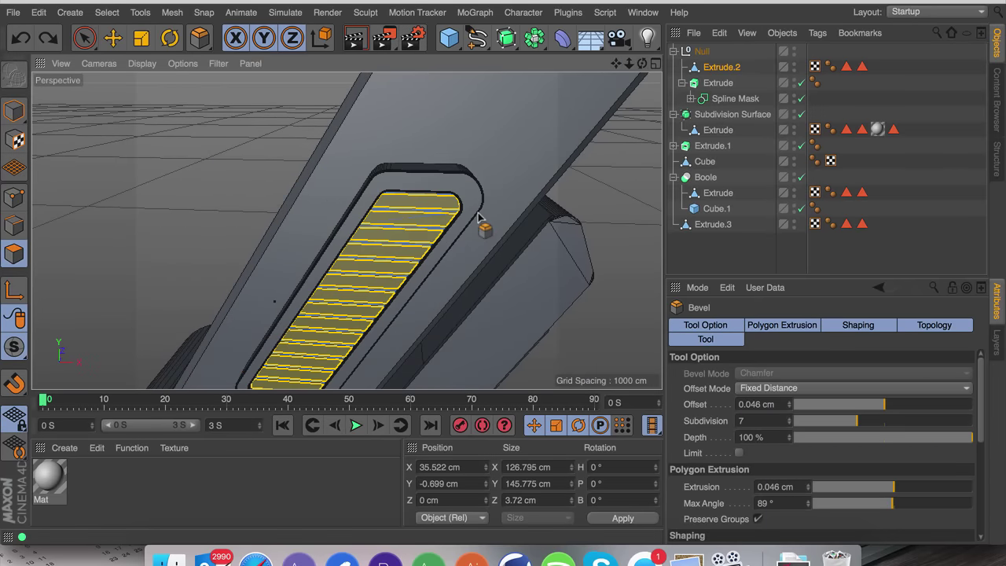
pyautogui.scroll(4, 419, 228)
pyautogui.moveTo(540, 233)
pyautogui.mouseDown()
pyautogui.moveTo(556, 233)
pyautogui.moveTo(542, 240)
pyautogui.mouseUp()
# Render the perspective view to check the slatted panel on the arm.
pyautogui.press('e')
pyautogui.moveTo(642, 64)
pyautogui.mouseDown()
pyautogui.moveTo(346, 231)
pyautogui.moveTo(638, 66)
pyautogui.mouseUp()
pyautogui.press('super+r')
pyautogui.click(382, 211)
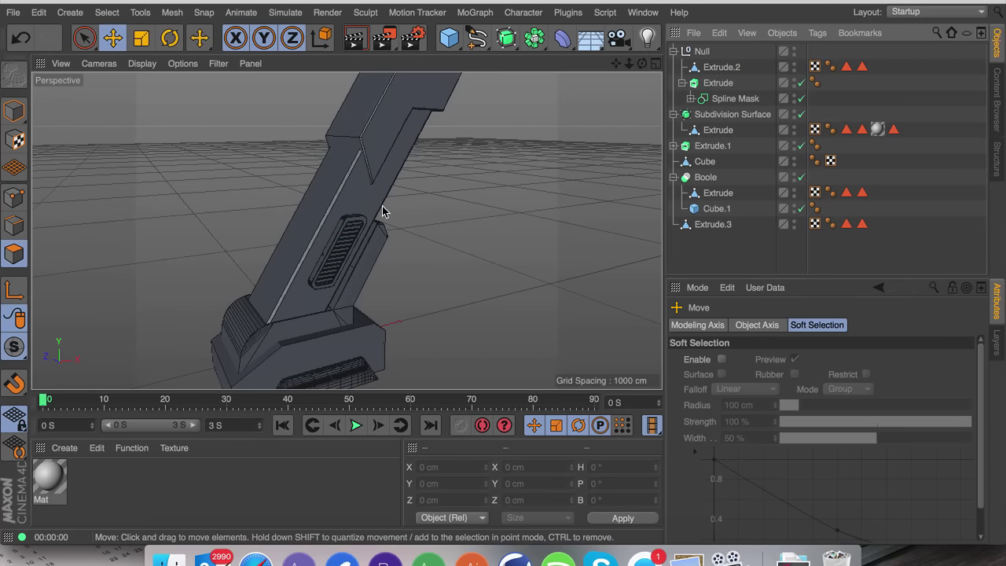
# Sink the Null group with the slatted panel into the arm by setting its Z position to -93.52 cm.
pyautogui.click(15, 110)
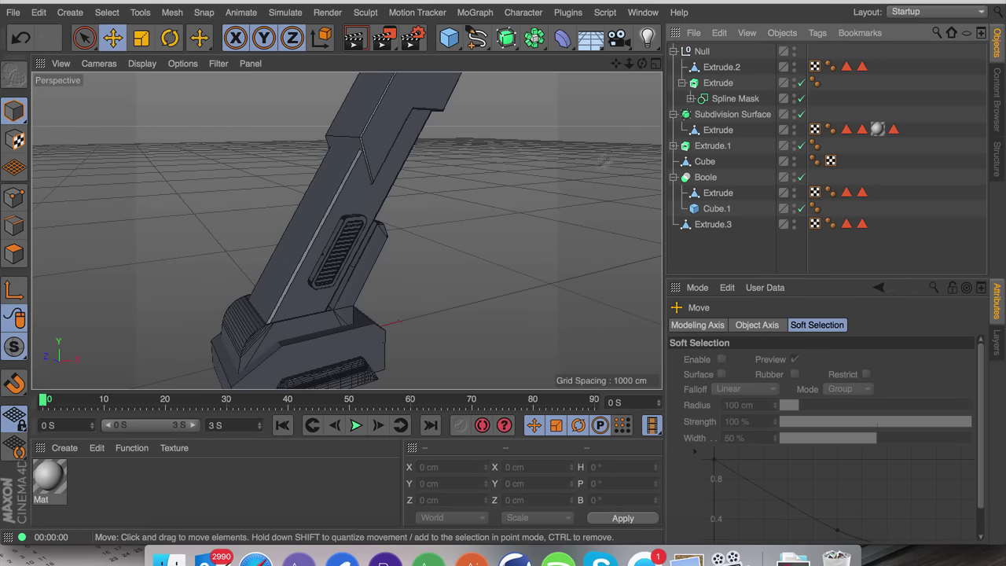
pyautogui.click(699, 52)
pyautogui.click(716, 325)
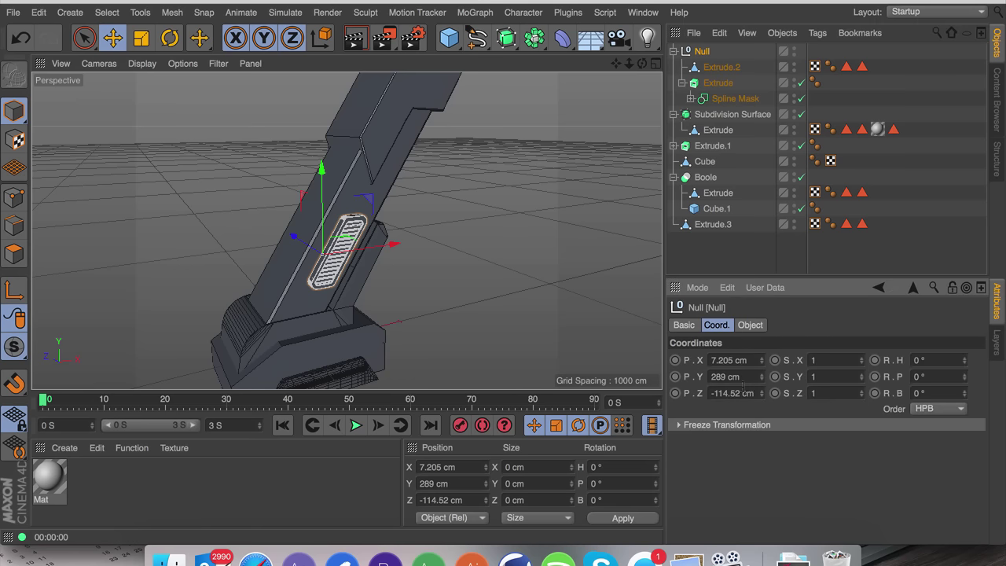
pyautogui.moveTo(762, 393); pyautogui.dragTo(763, 395)
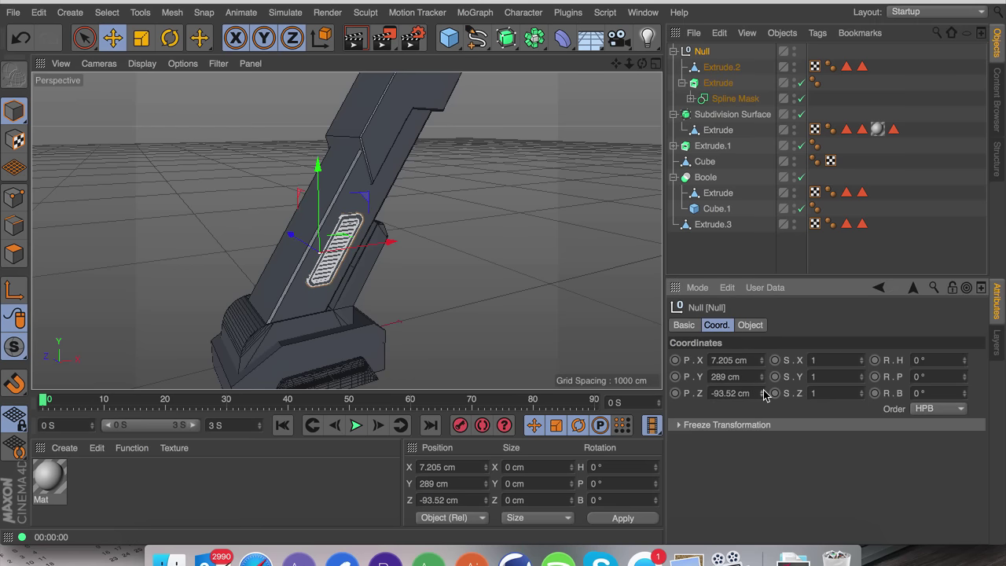
# Move the Null group in the front view up the arm to about X 365, Y 873 cm.
pyautogui.click(655, 64)
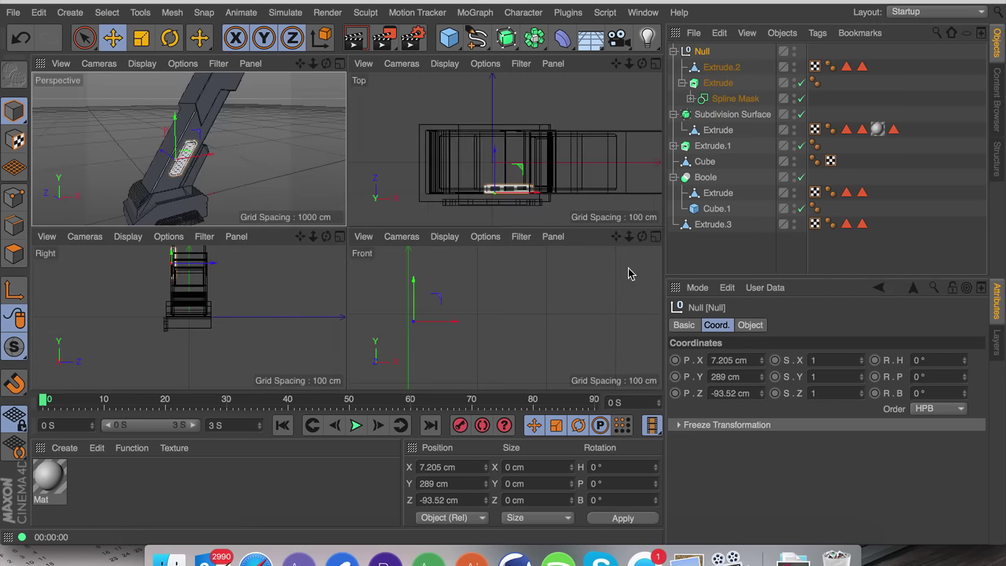
pyautogui.moveTo(629, 236); pyautogui.dragTo(622, 169)
pyautogui.moveTo(476, 261); pyautogui.dragTo(503, 275)
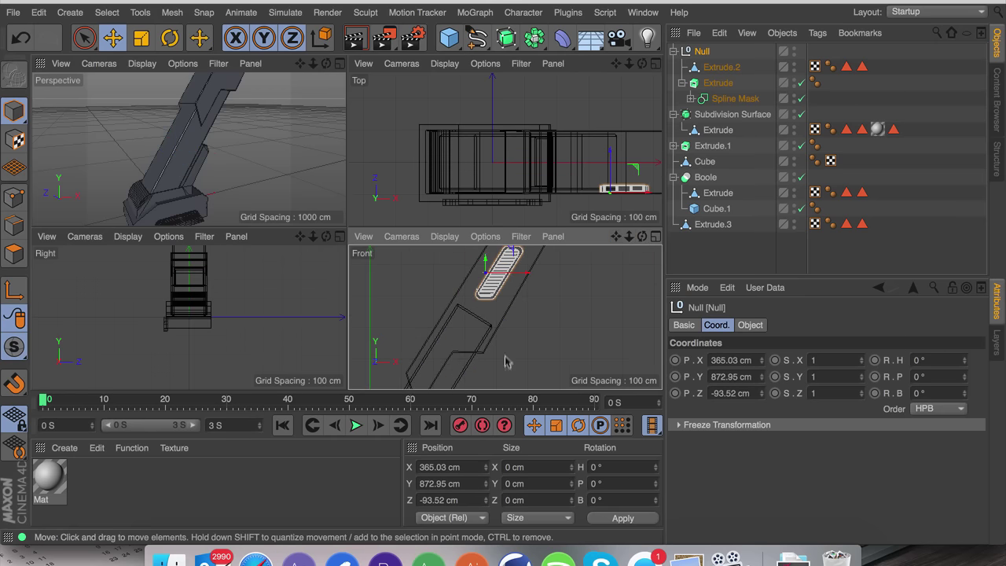
pyautogui.click(539, 348)
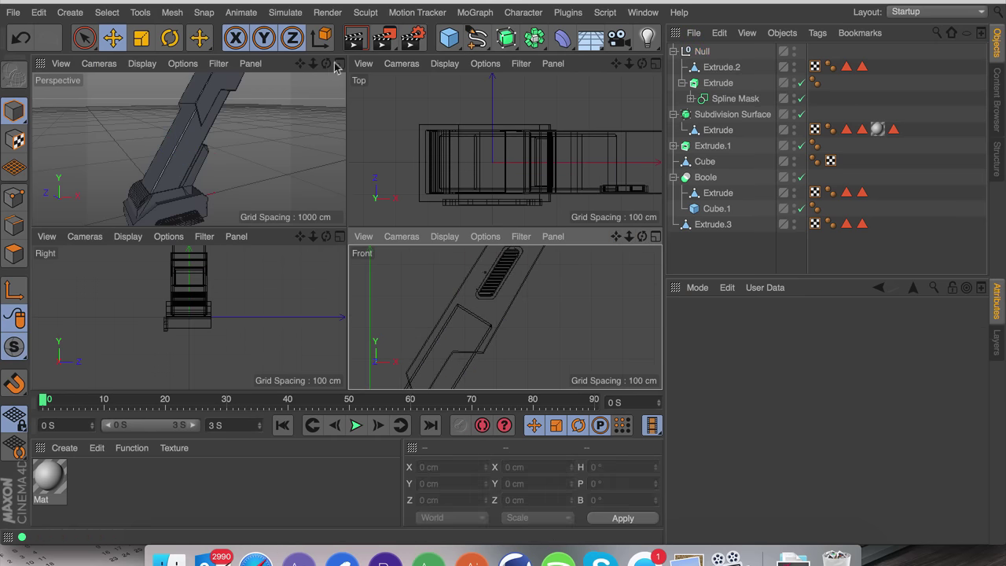
# Bring the Null group out to the upper block's front face by setting its Z position to -103.52 cm.
pyautogui.click(339, 62)
pyautogui.moveTo(628, 64); pyautogui.dragTo(347, 231)
pyautogui.moveTo(656, 55); pyautogui.dragTo(617, 67)
pyautogui.click(692, 52)
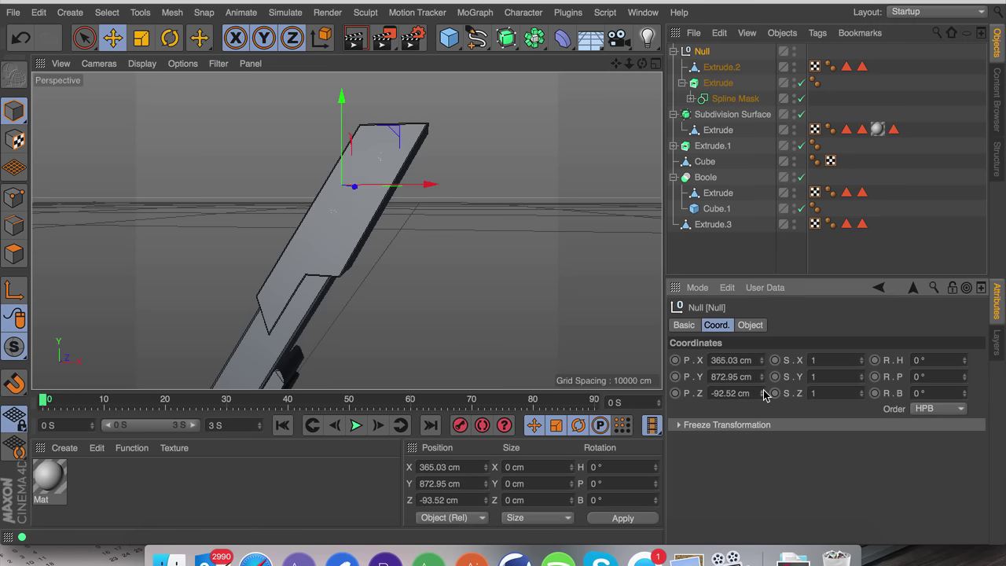
pyautogui.moveTo(759, 395); pyautogui.dragTo(760, 409)
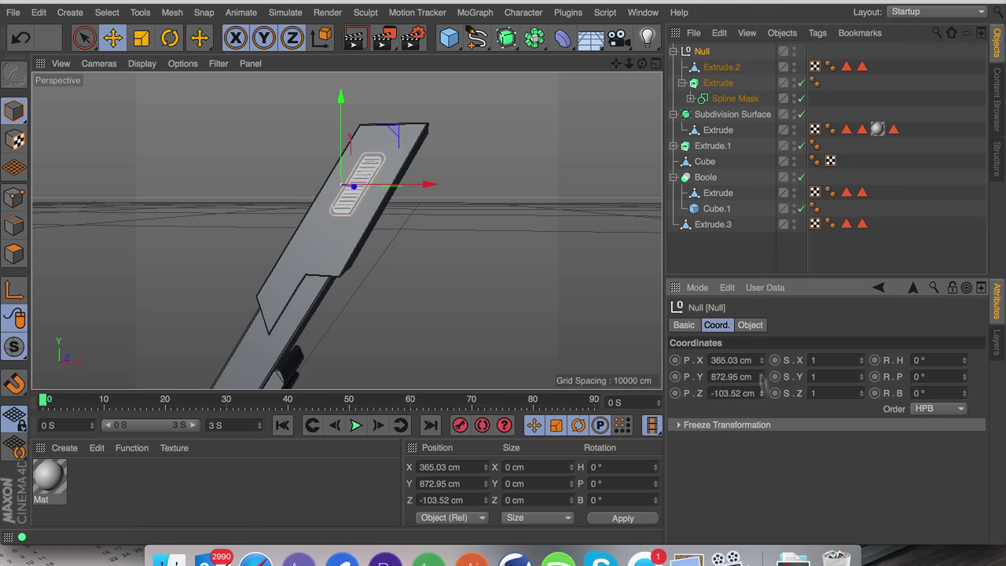
pyautogui.click(888, 228)
pyautogui.moveTo(642, 62)
pyautogui.mouseDown()
pyautogui.moveTo(346, 231)
pyautogui.moveTo(654, 64)
pyautogui.moveTo(643, 63)
pyautogui.mouseUp()
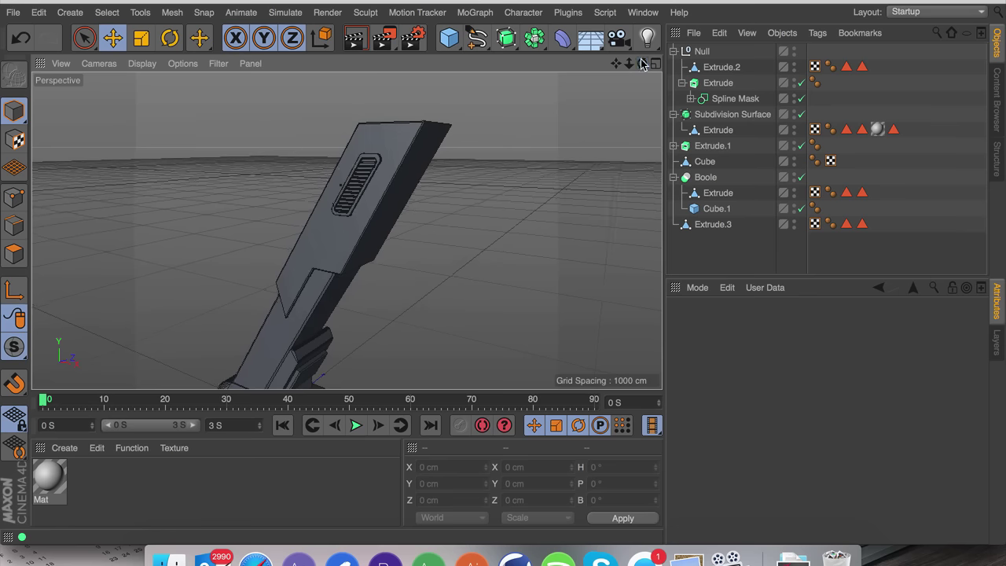